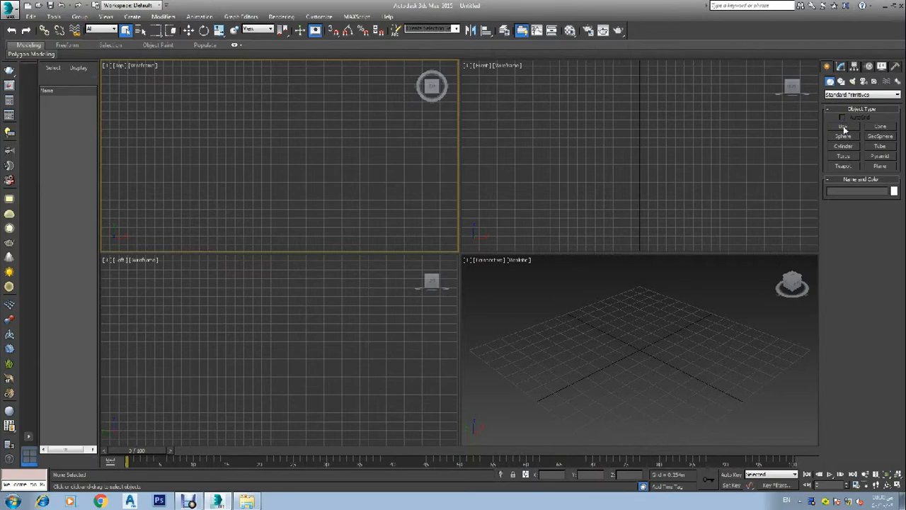
Create a box for the room about 3.67 m long, 5.43 m wide and 2.62 m high
left_click(843, 127)
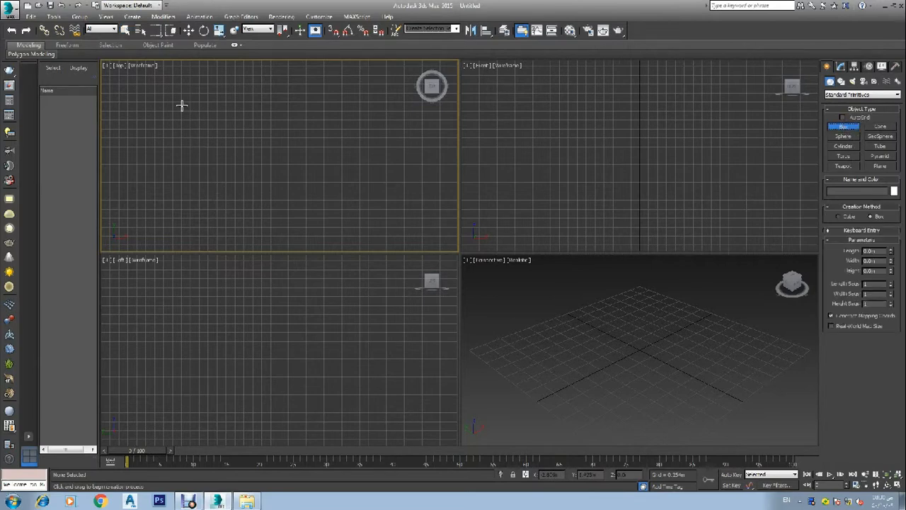
left_click_drag(180, 91, 370, 221)
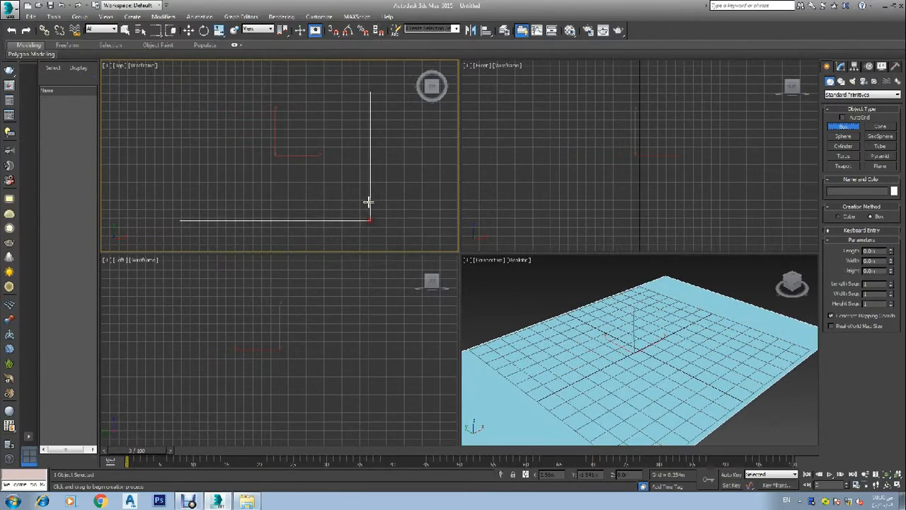
left_click(360, 128)
scroll(542, 314, "down", 6)
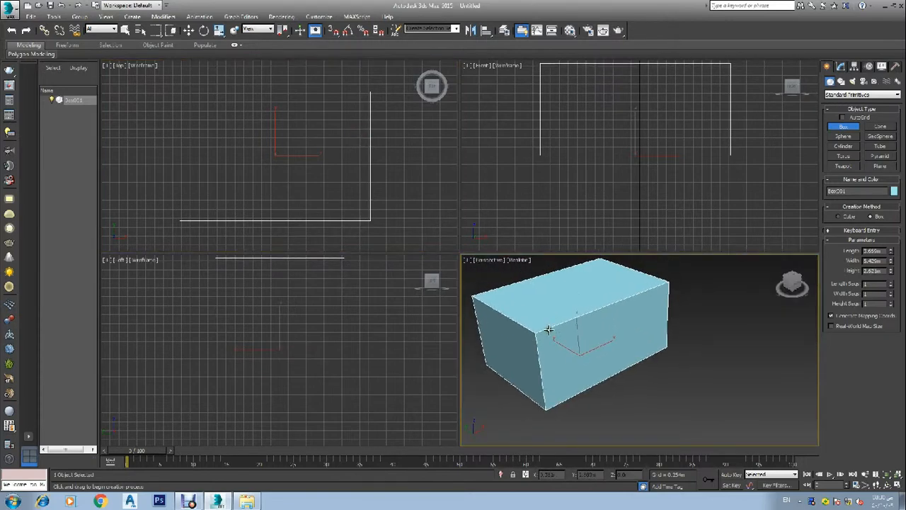
right_click(389, 159)
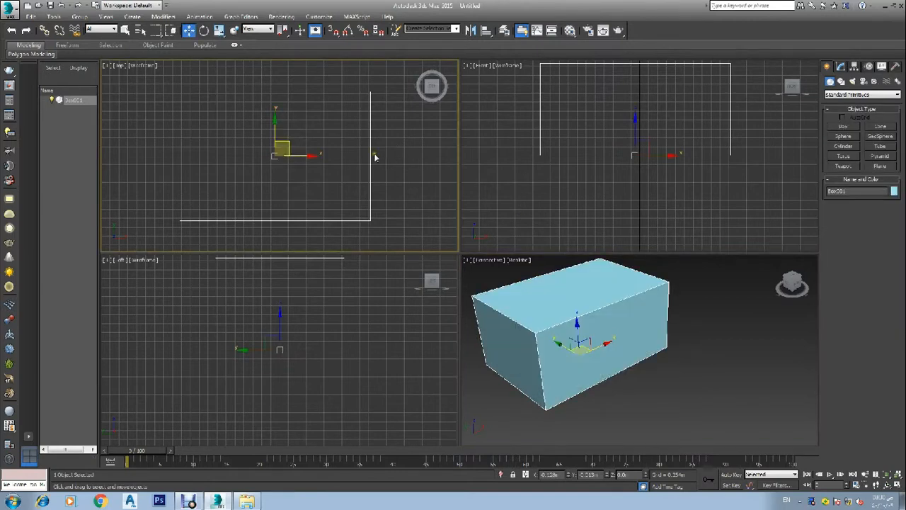
Clone the room box in place as a single independent copy
left_click(318, 166)
mouse_move(382, 137)
left_mouse_down()
mouse_move(341, 159)
mouse_move(301, 155)
left_mouse_up()
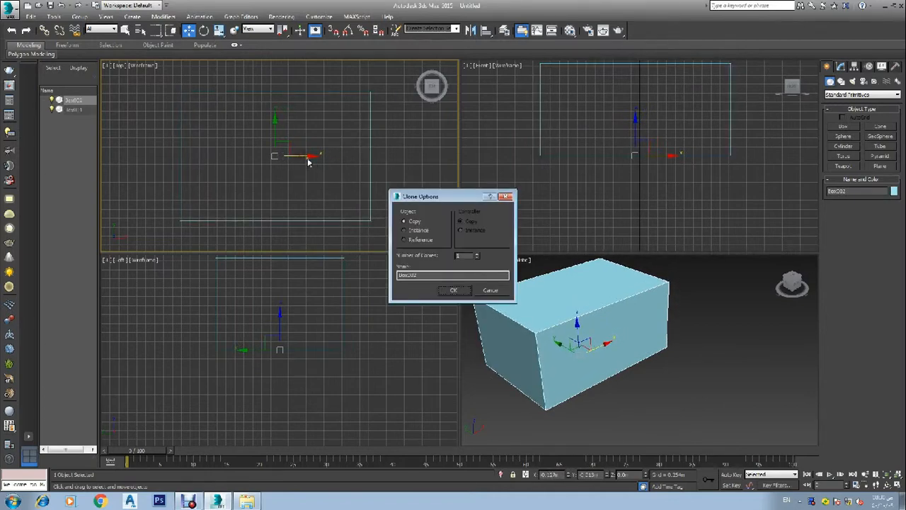
left_click(457, 289)
Shrink the copied box to about 3.42 m long, 5.21 m wide and 2.5 m high, and lower it slightly below the outer box's base
left_click(840, 65)
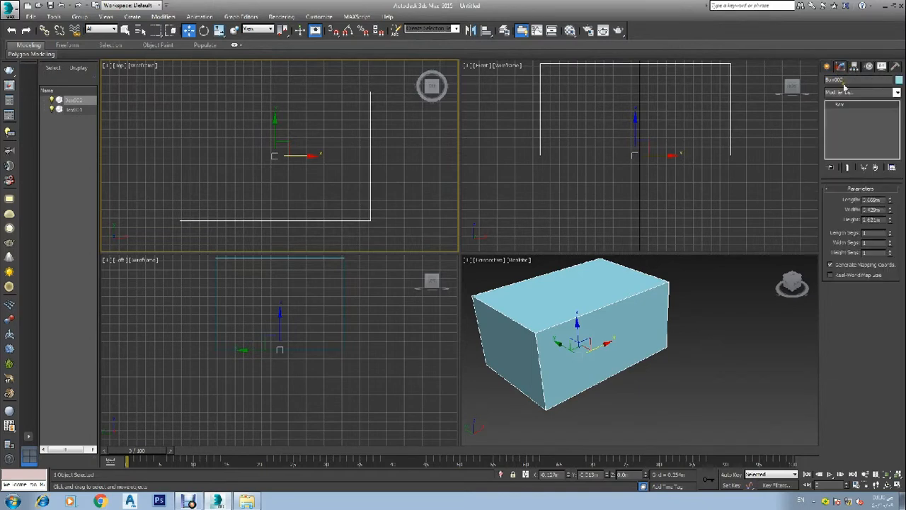
mouse_move(890, 201)
left_mouse_down()
mouse_move(900, 225)
mouse_move(894, 213)
left_mouse_up()
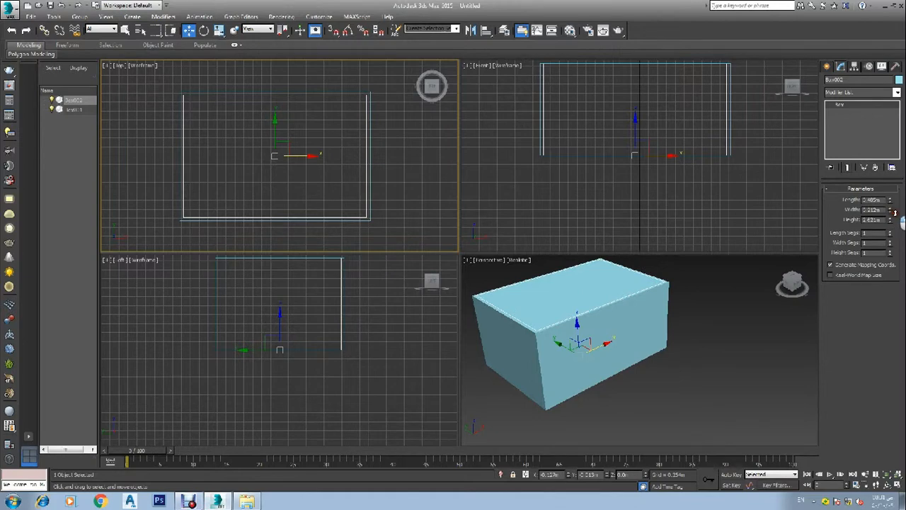
left_click_drag(891, 204, 891, 224)
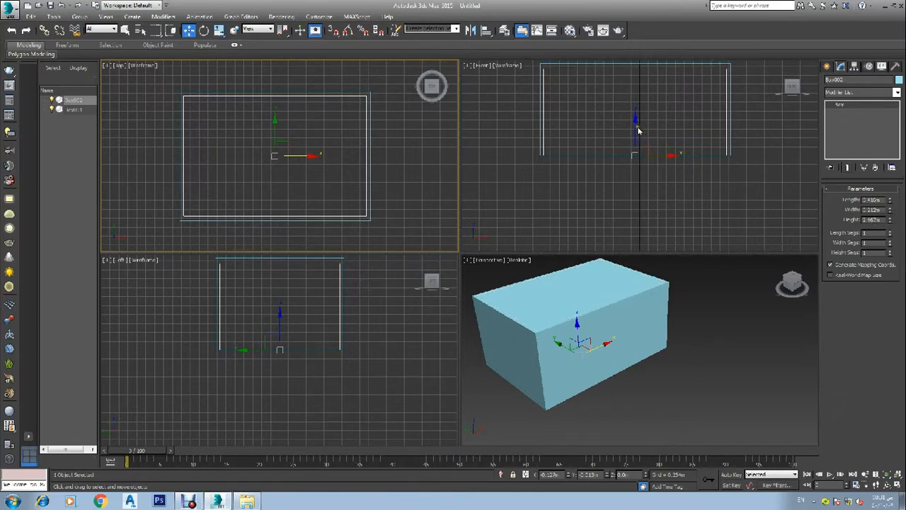
left_click_drag(891, 210, 890, 224)
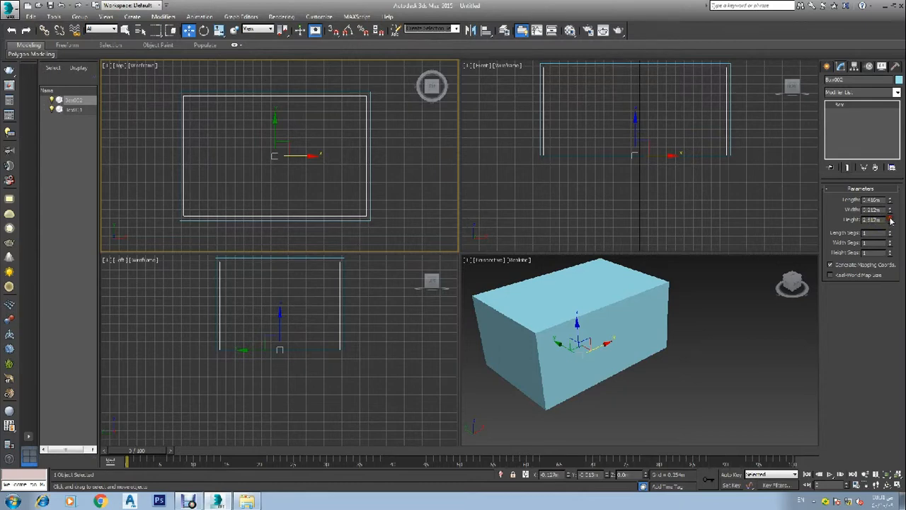
left_click(635, 131)
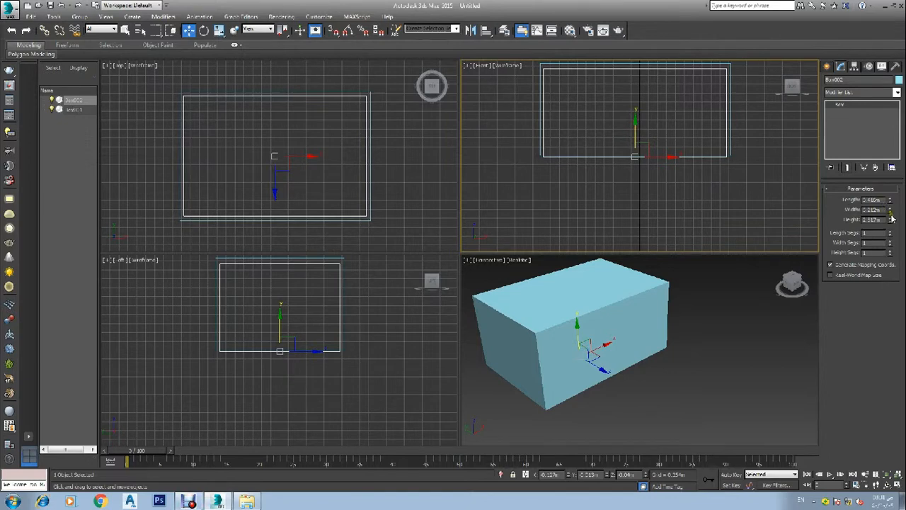
left_click(396, 144)
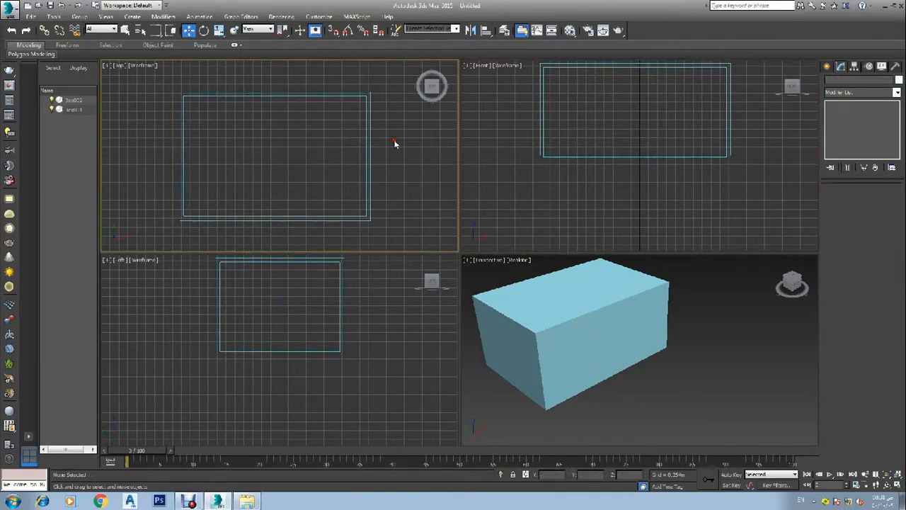
Hollow out the room by subtracting the inner box from the outer box with a Boolean compound object
left_click(368, 145)
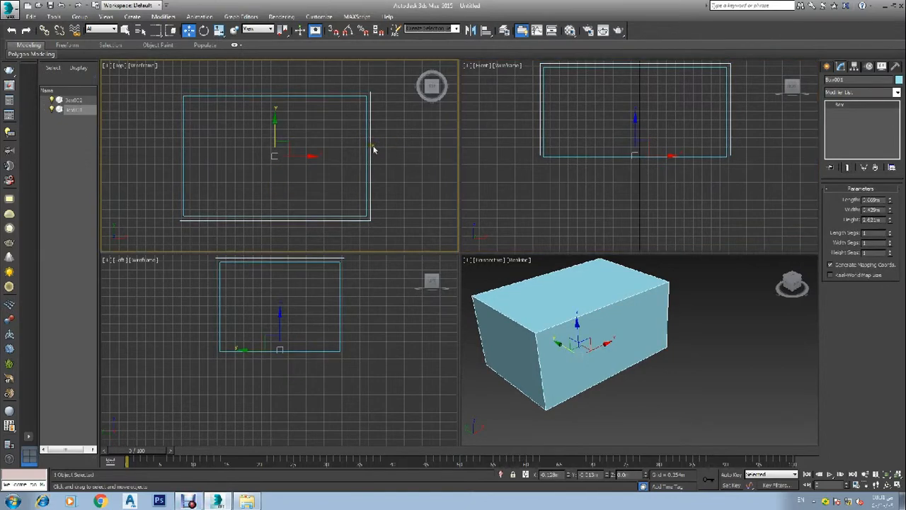
left_click(827, 65)
left_click(849, 94)
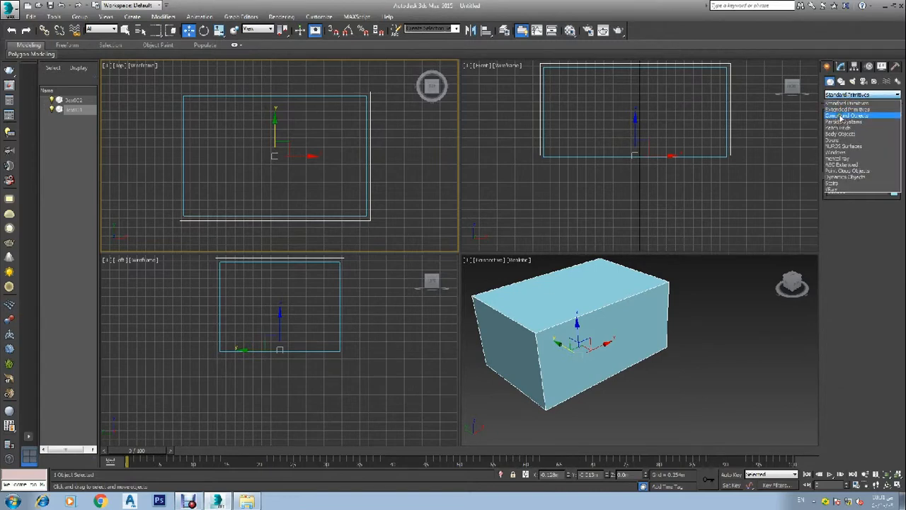
left_click(842, 115)
left_click(842, 155)
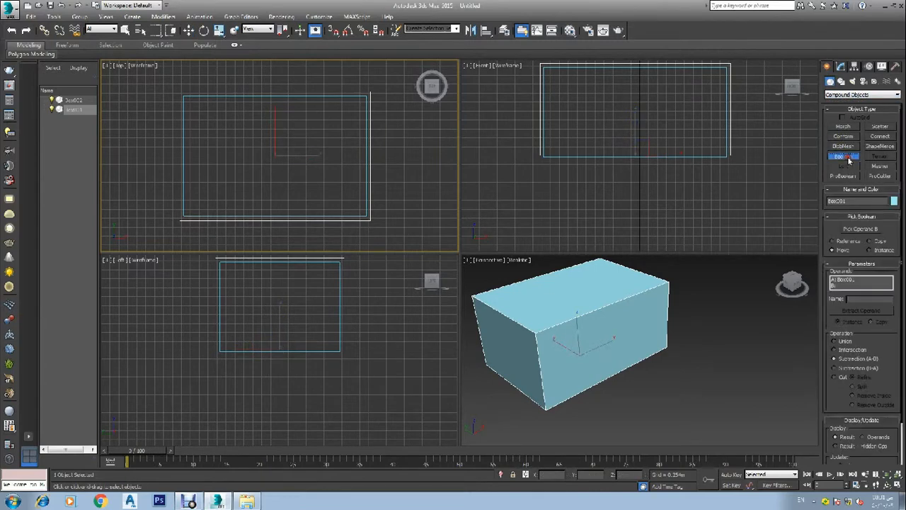
left_click(860, 230)
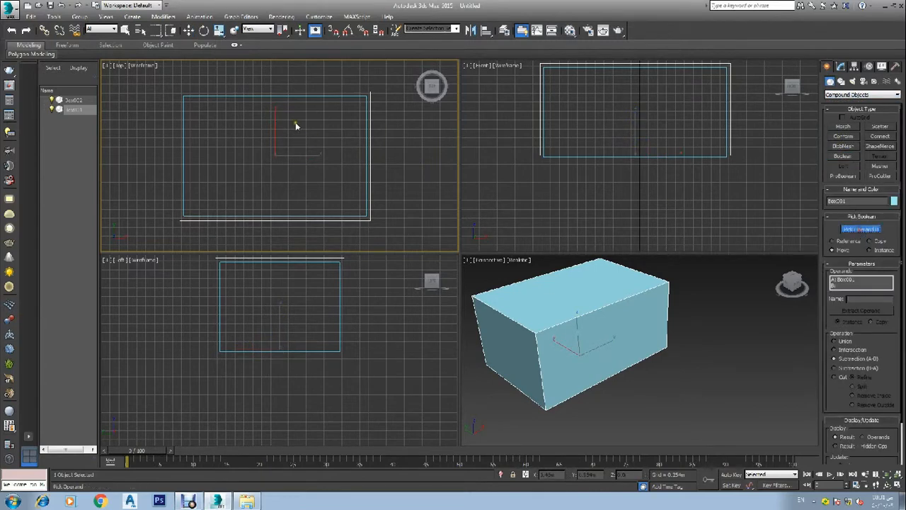
left_click(366, 101)
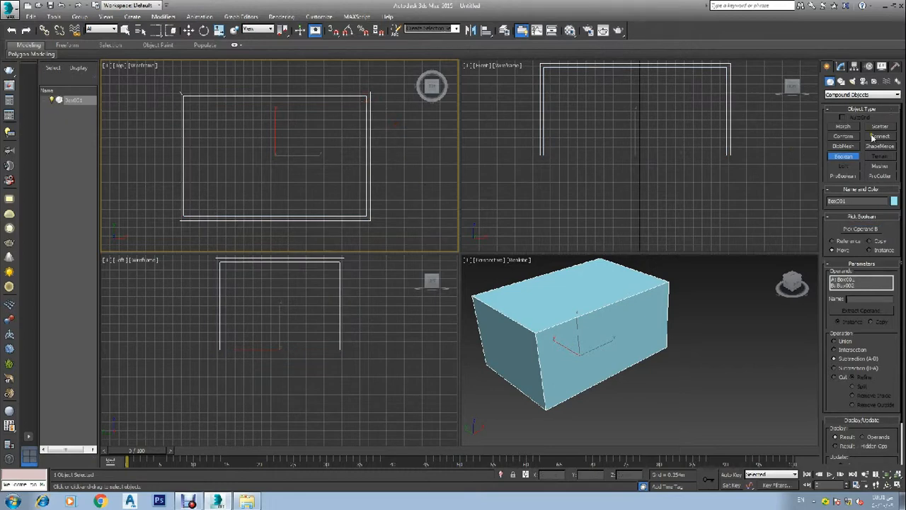
key("w")
Create a window-opening box across the room's back wall, about 0.40 m long, 1.81 m wide and 1.47 m high
left_click(860, 94)
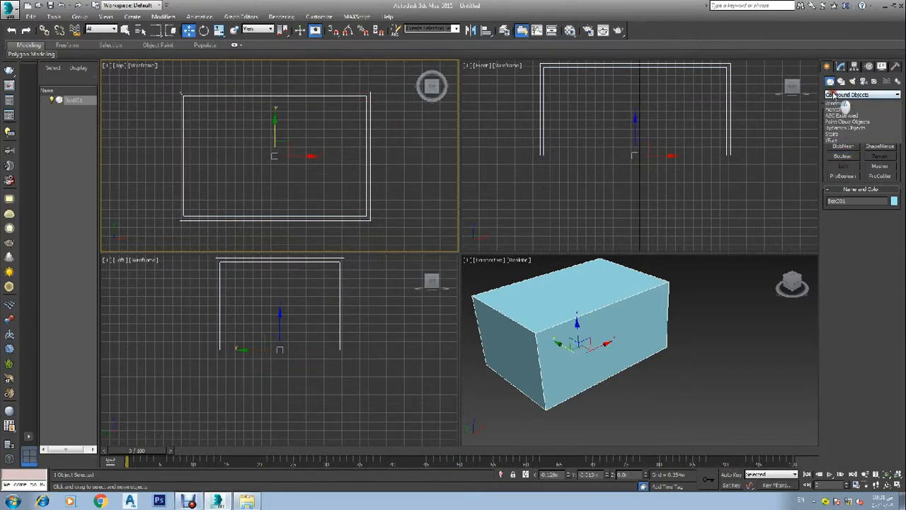
left_click(849, 102)
left_click(844, 127)
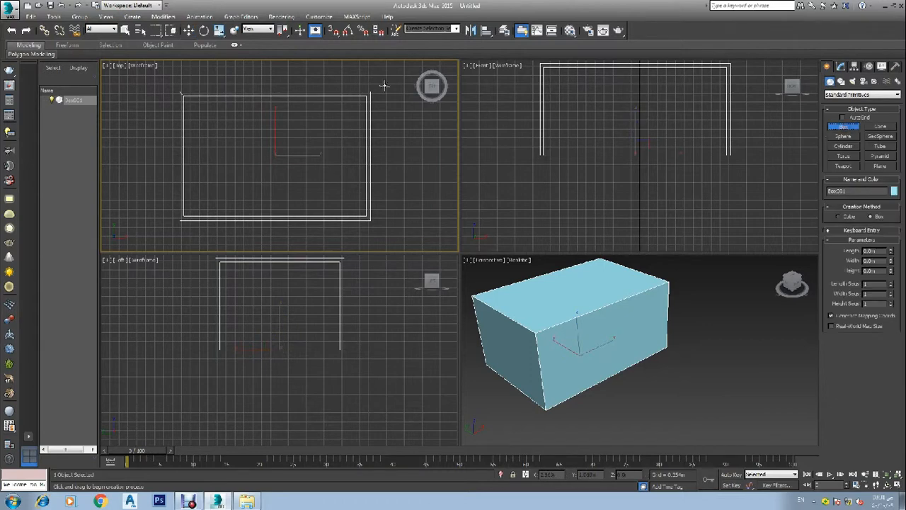
left_click_drag(360, 86, 295, 100)
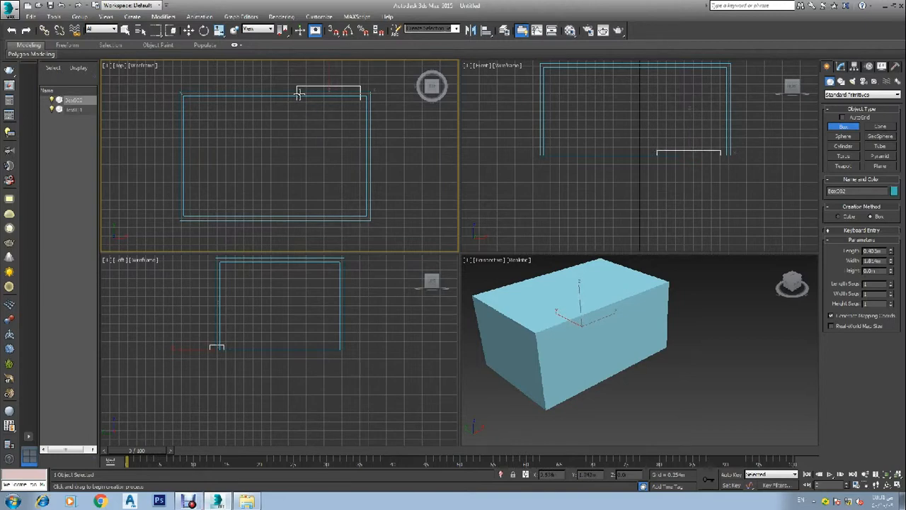
left_click(302, 48)
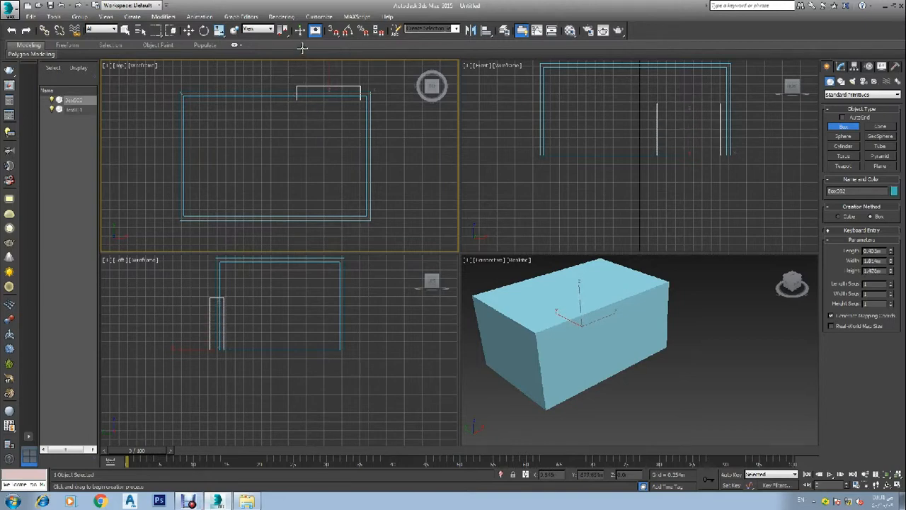
Raise the window box to about 0.36 m above the floor and shift it slightly towards the wall's centre, at about X 1.17 m
right_click(594, 140)
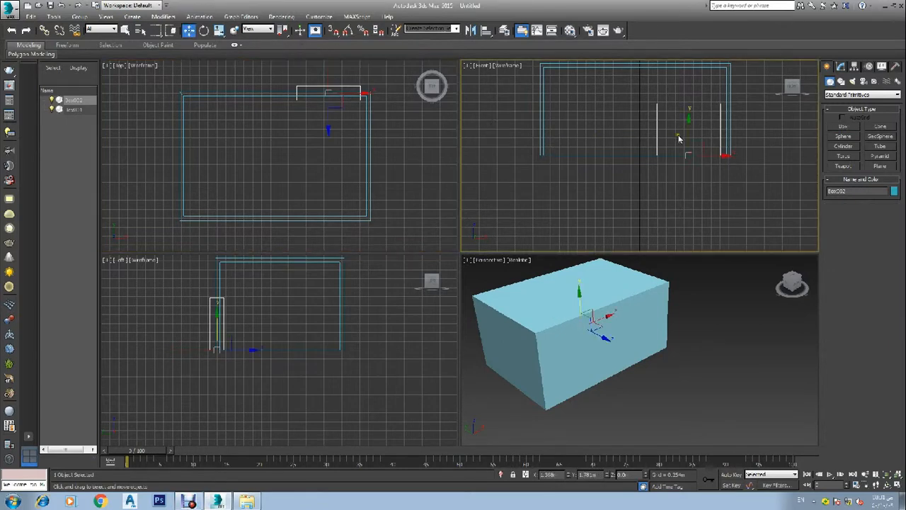
left_click_drag(688, 126, 688, 109)
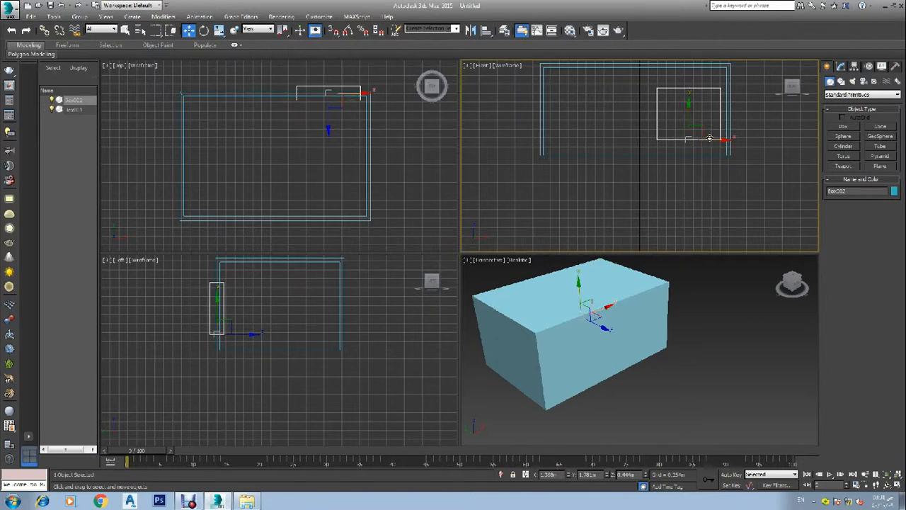
left_click_drag(711, 137, 703, 137)
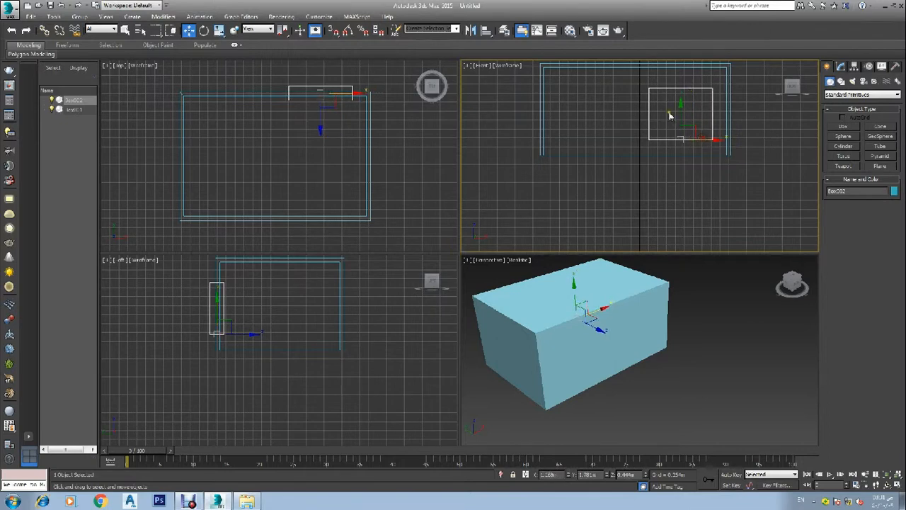
left_click_drag(680, 107, 680, 112)
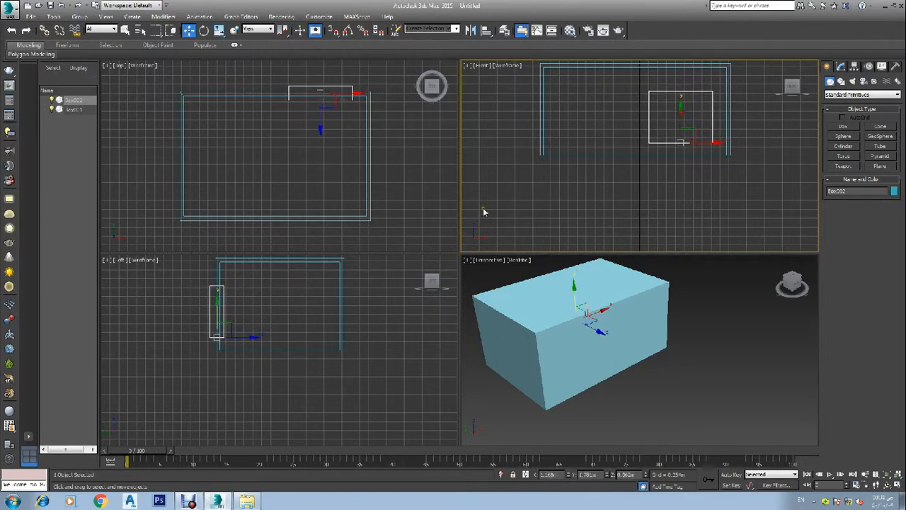
left_click(414, 159)
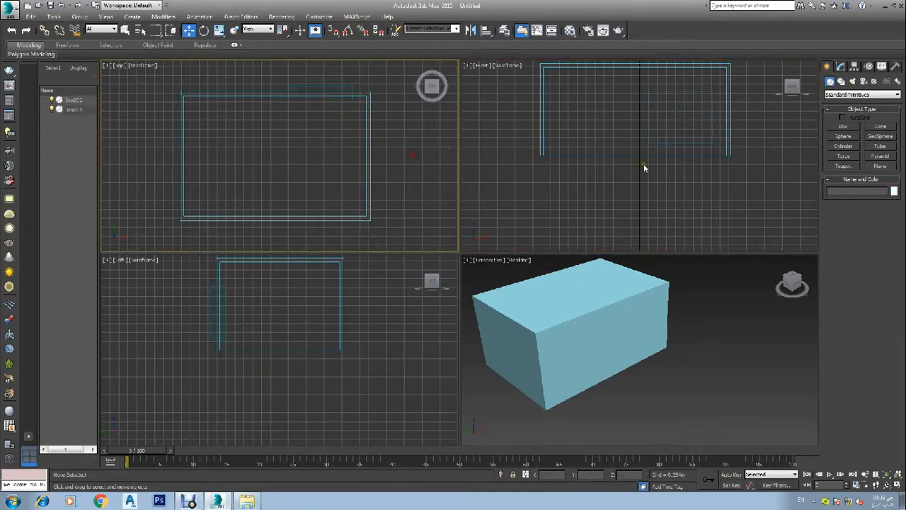
Create a door-opening box through the front wall near its left corner, about 0.38 m long, 1.18 m wide and 1.84 m high
left_click(842, 126)
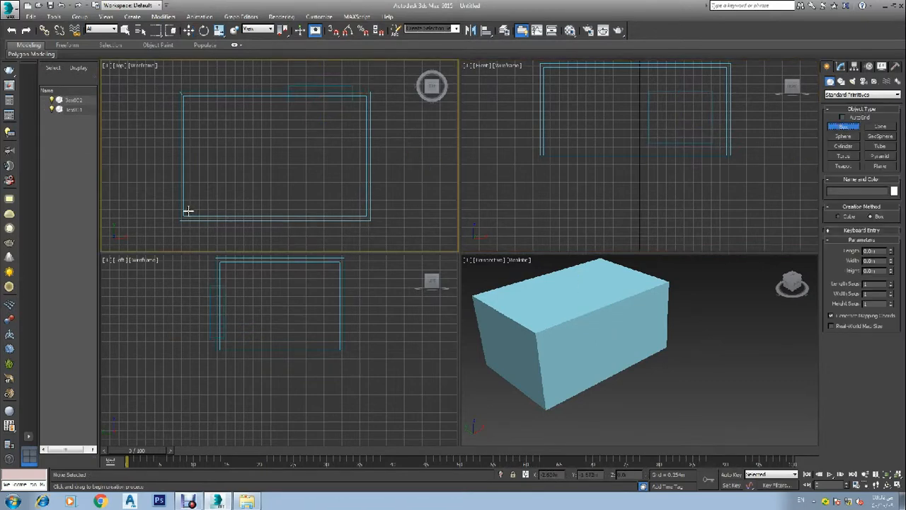
left_click_drag(189, 211, 230, 223)
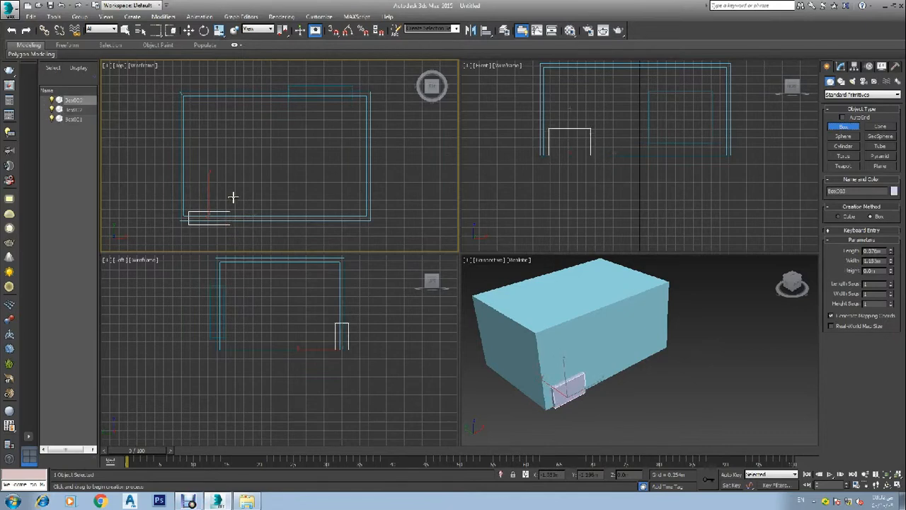
left_click(238, 159)
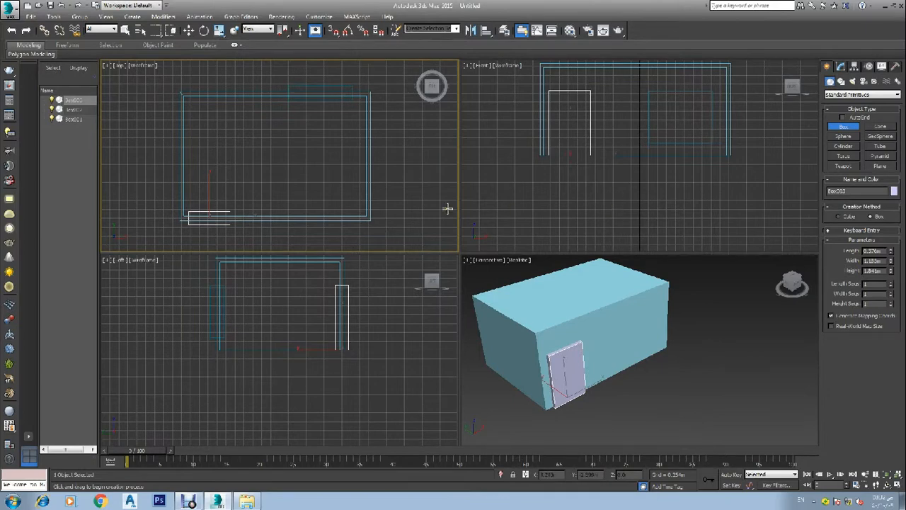
key("w")
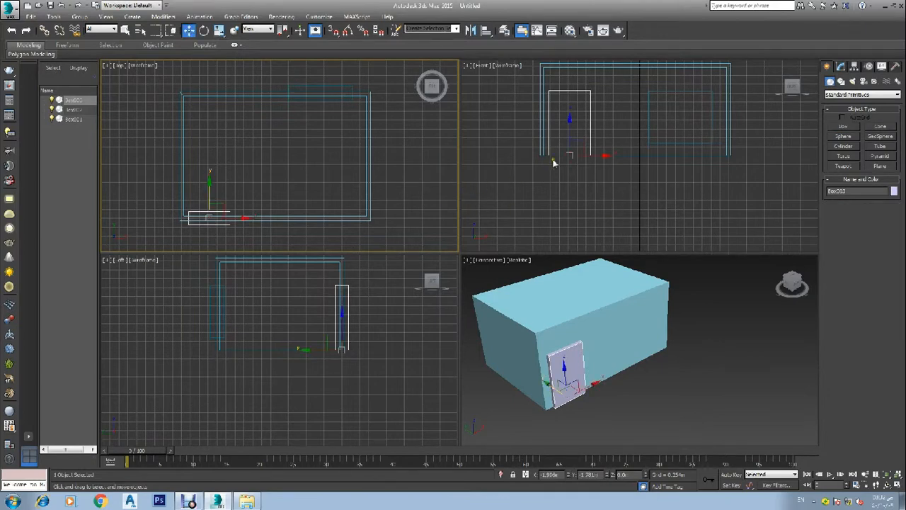
Cut the window opening by subtracting the window box from the hollow room with a Boolean compound object
left_click(367, 101)
left_click(366, 100)
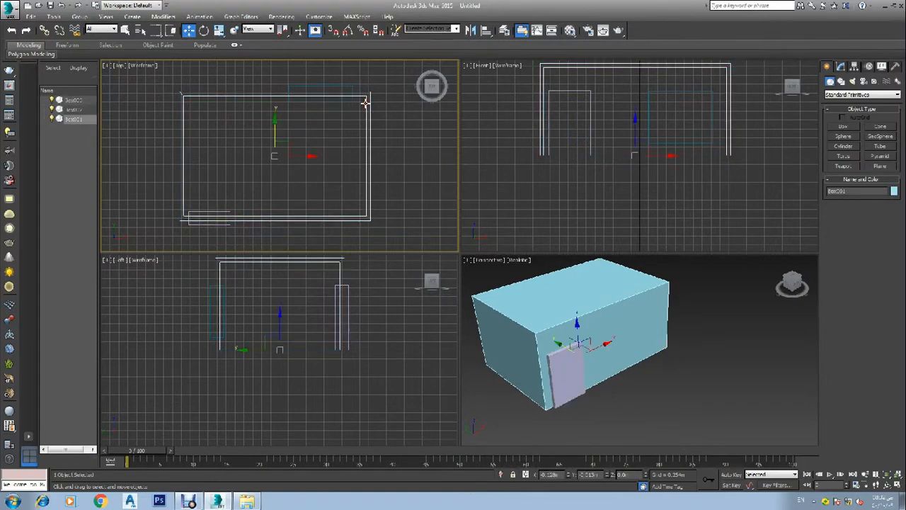
left_click(852, 95)
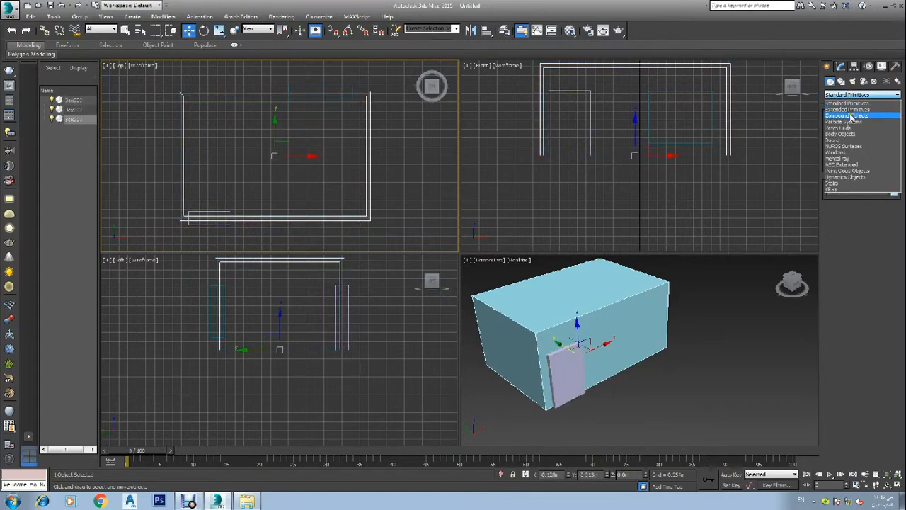
left_click(849, 115)
left_click(842, 155)
left_click(859, 229)
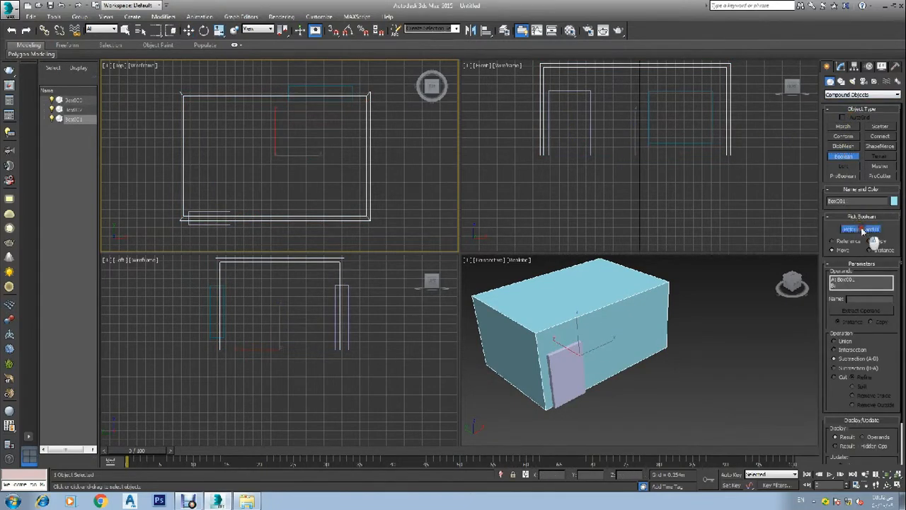
left_click(348, 85)
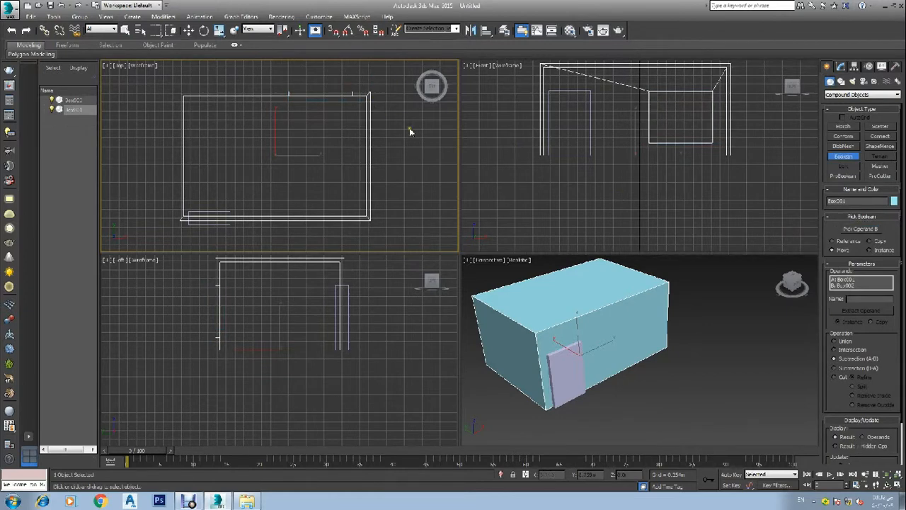
key("w")
left_click(410, 149)
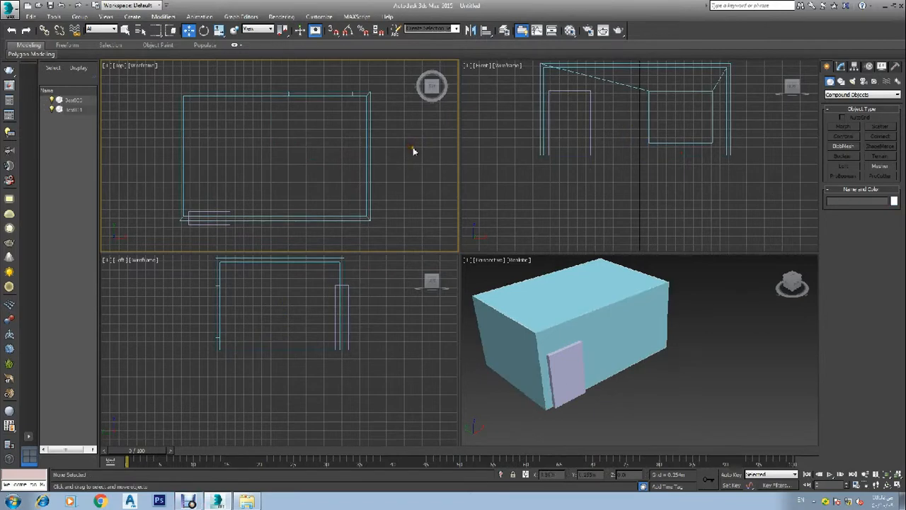
Cut the door opening by subtracting the door box from the hollow room with a Boolean compound object
left_click(837, 96)
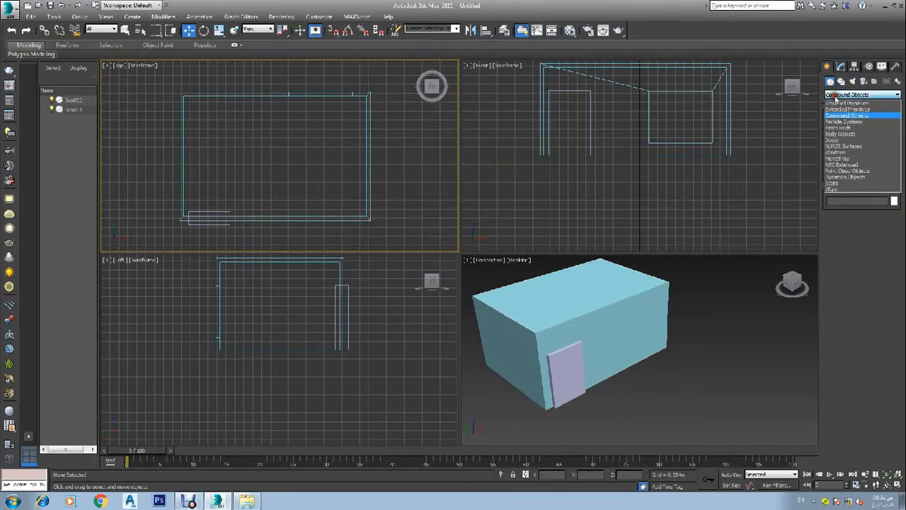
left_click(843, 116)
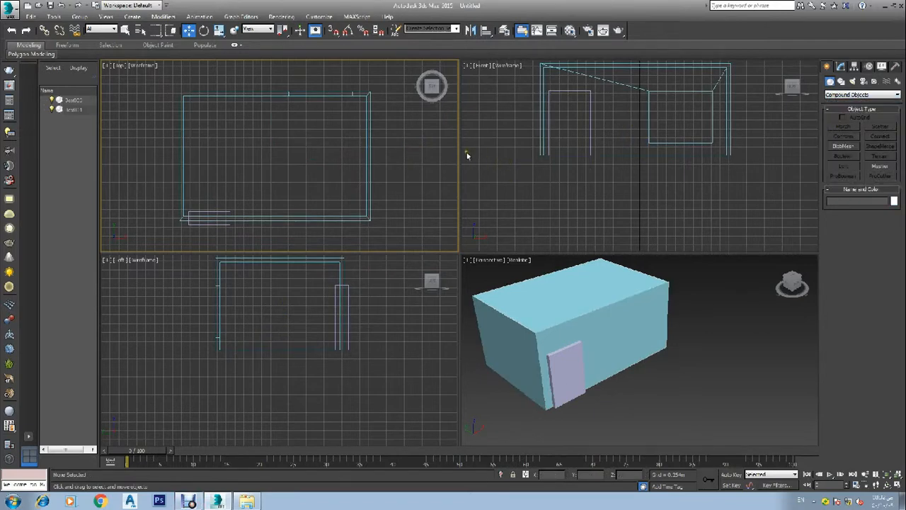
left_click(369, 151)
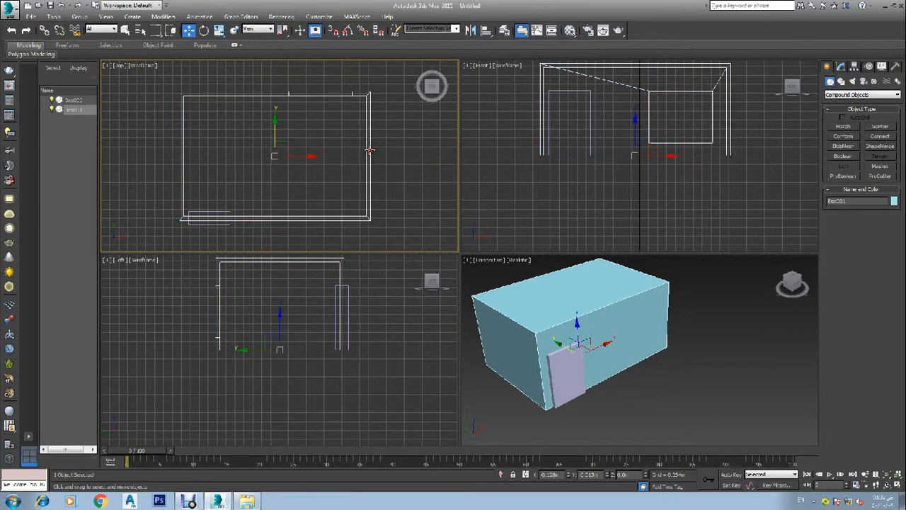
left_click(855, 156)
left_click(853, 229)
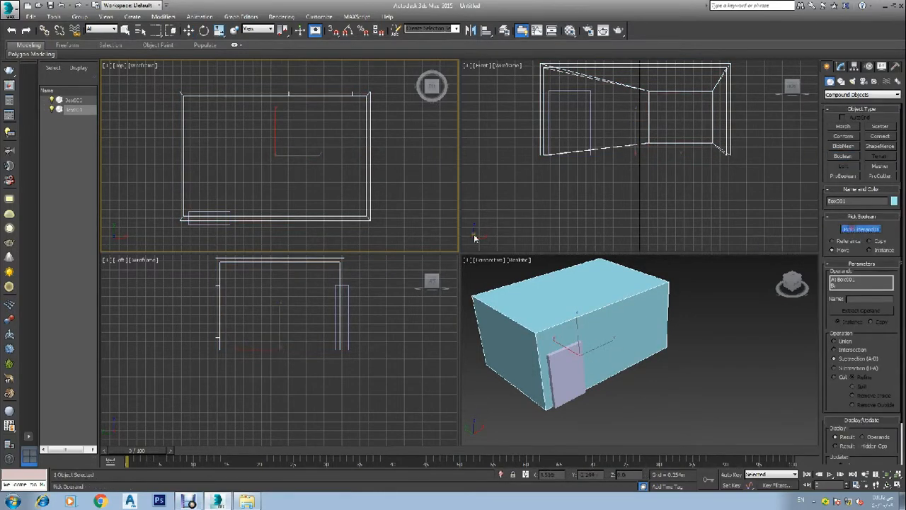
left_click(210, 224)
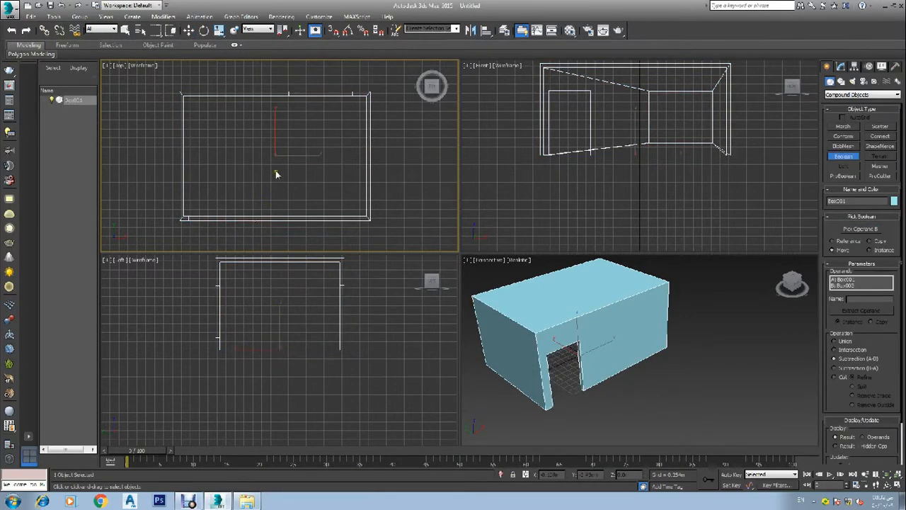
key("w")
left_click(559, 297)
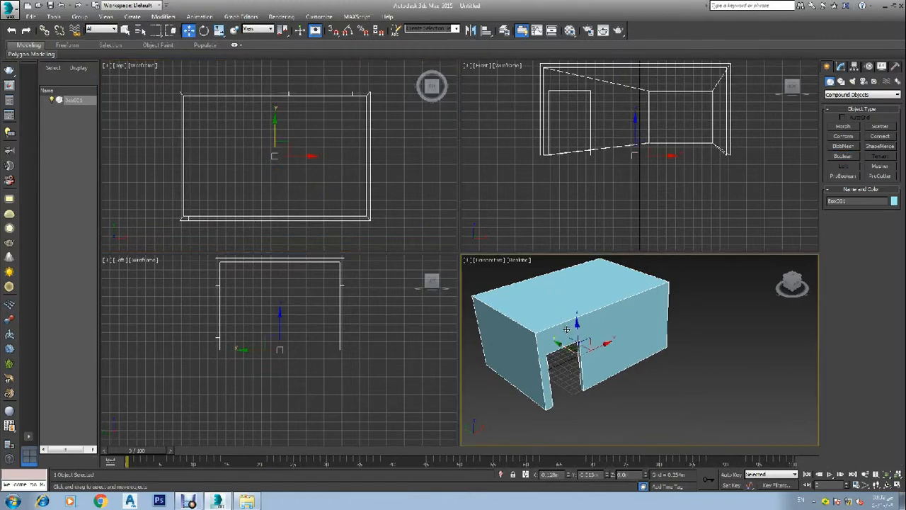
left_click(852, 82)
left_click(862, 94)
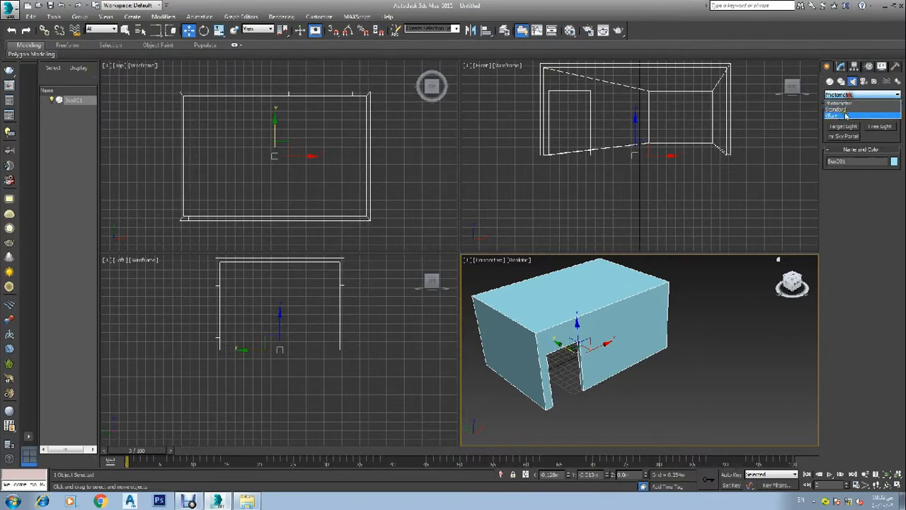
left_click(849, 110)
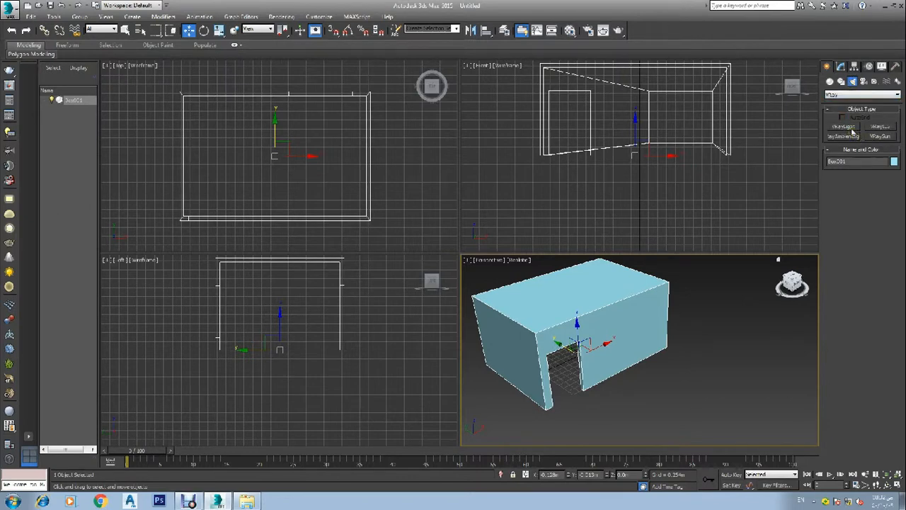
Create a VRayPlane in the Top view, just outside the room beyond its back right corner
left_click(830, 82)
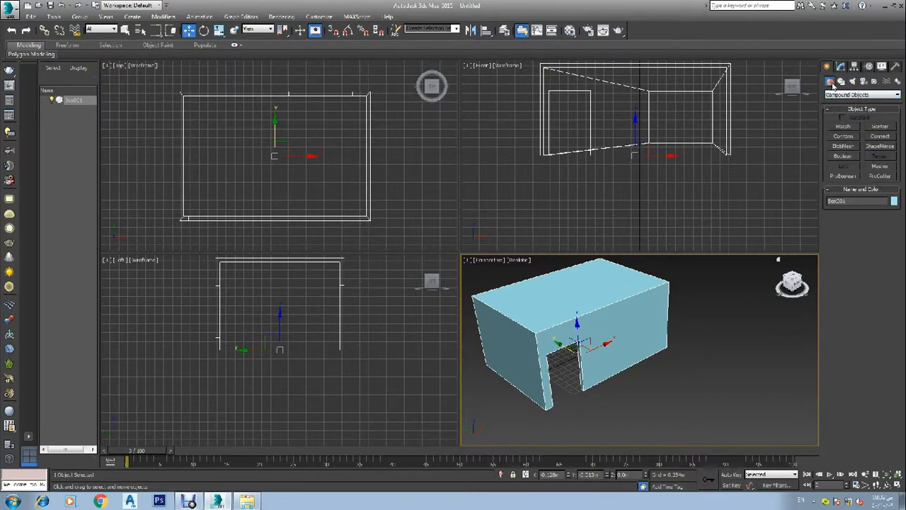
left_click(860, 94)
left_click(843, 191)
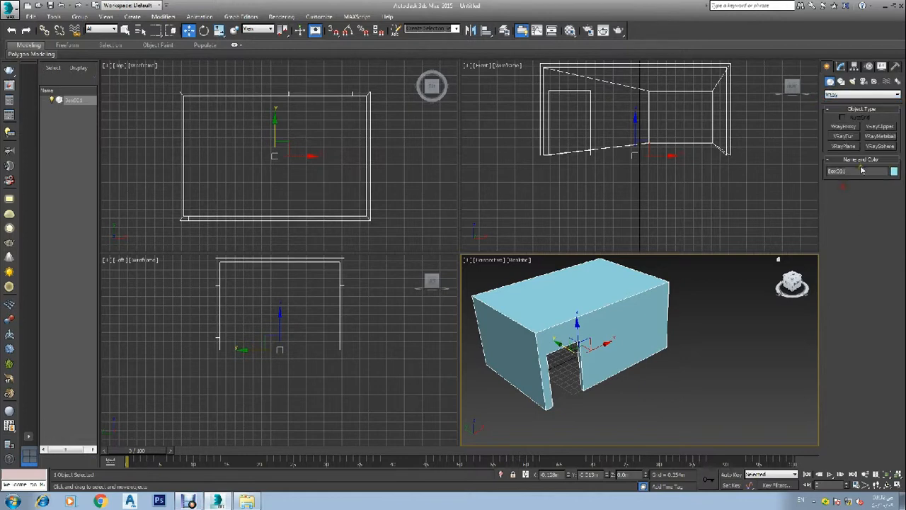
left_click(843, 146)
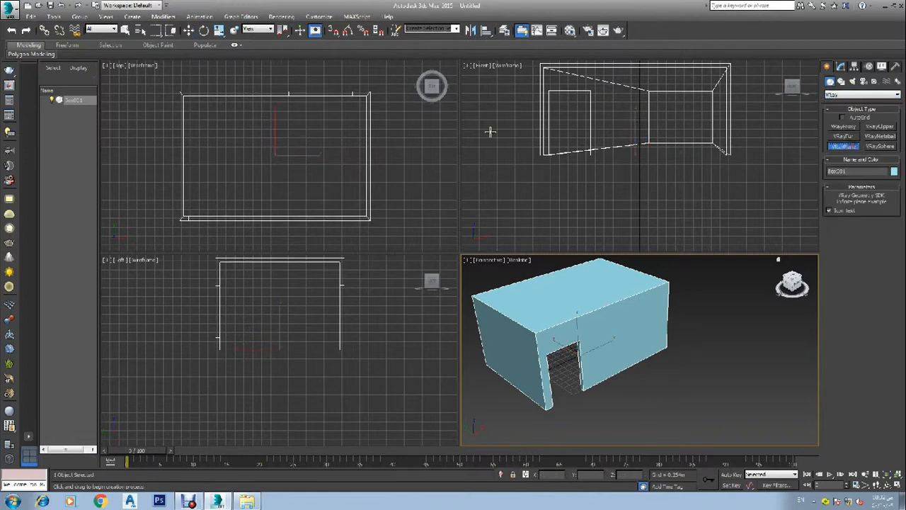
left_click(385, 152)
left_click(401, 122)
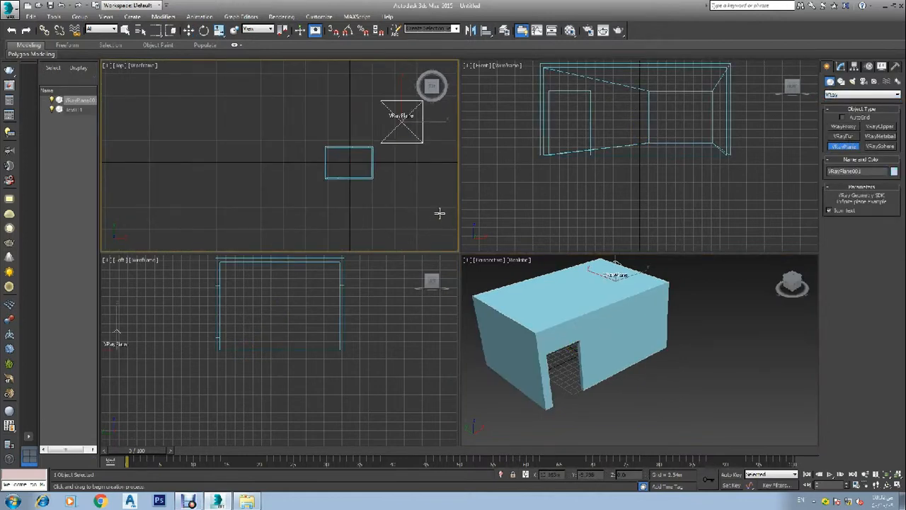
Assign the first sample material to the VRayPlane and name the material plan
key("m")
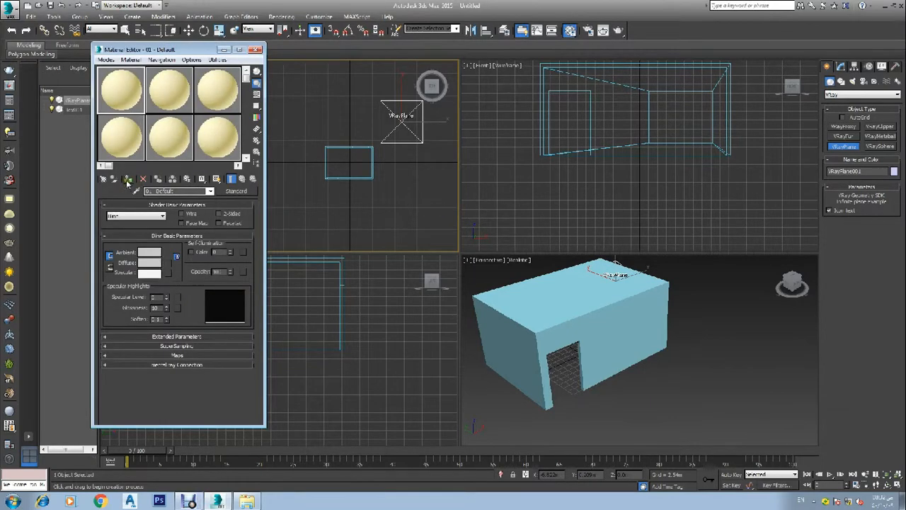
left_click(127, 181)
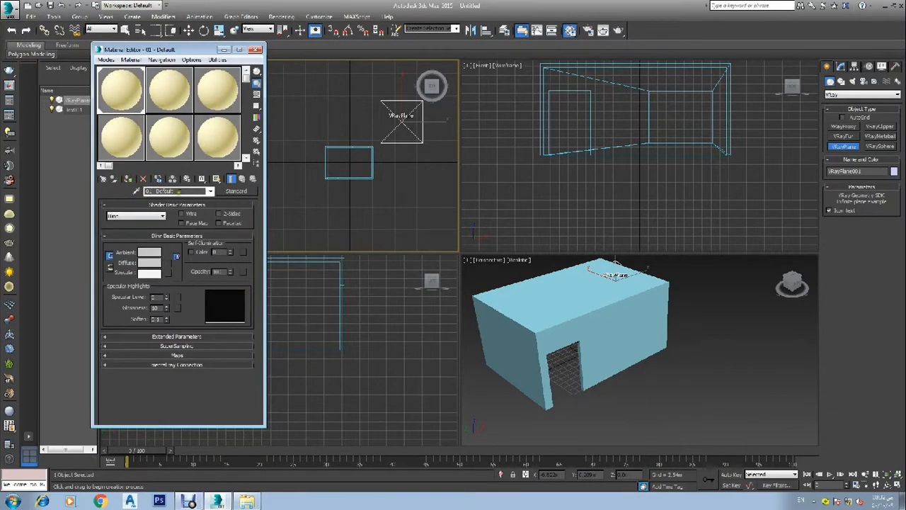
left_click(187, 190)
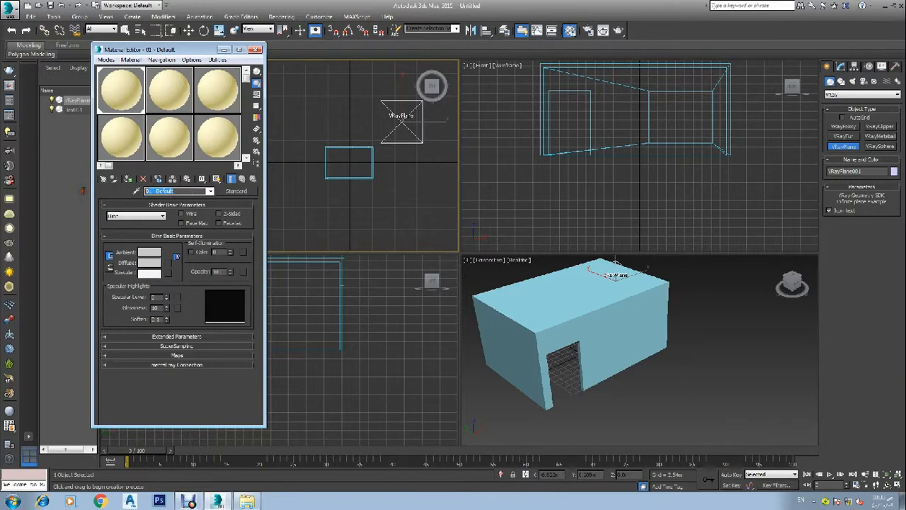
type("plan")
left_click(218, 179)
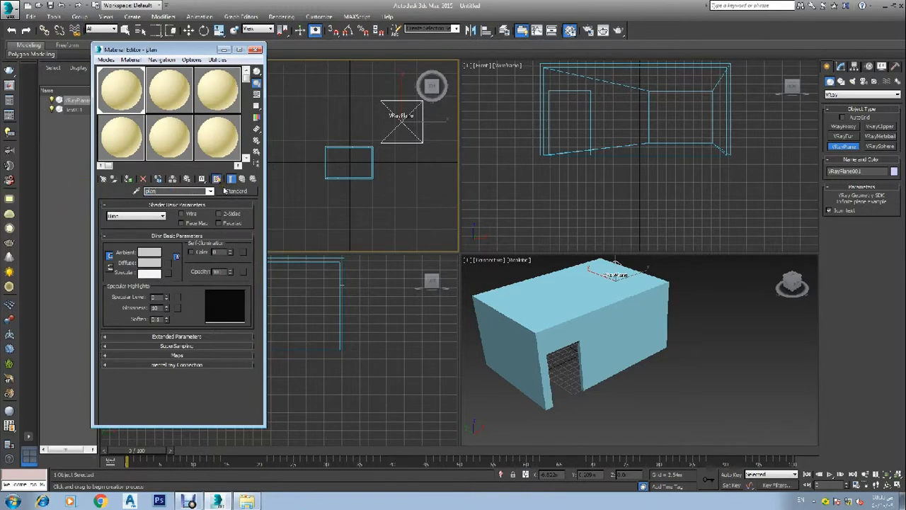
Change the plan material's type from Standard to VRayMtl
left_click(226, 191)
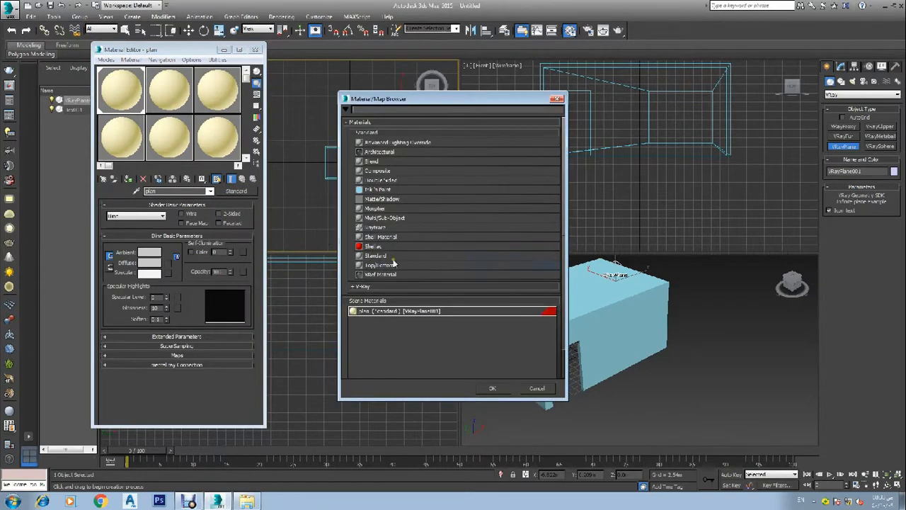
left_click(361, 287)
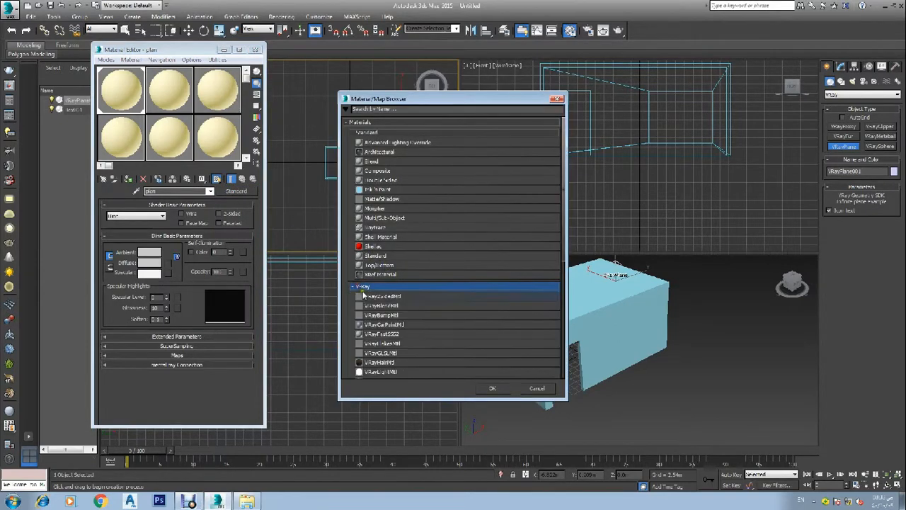
scroll(379, 306, "down", 2)
left_click(385, 337)
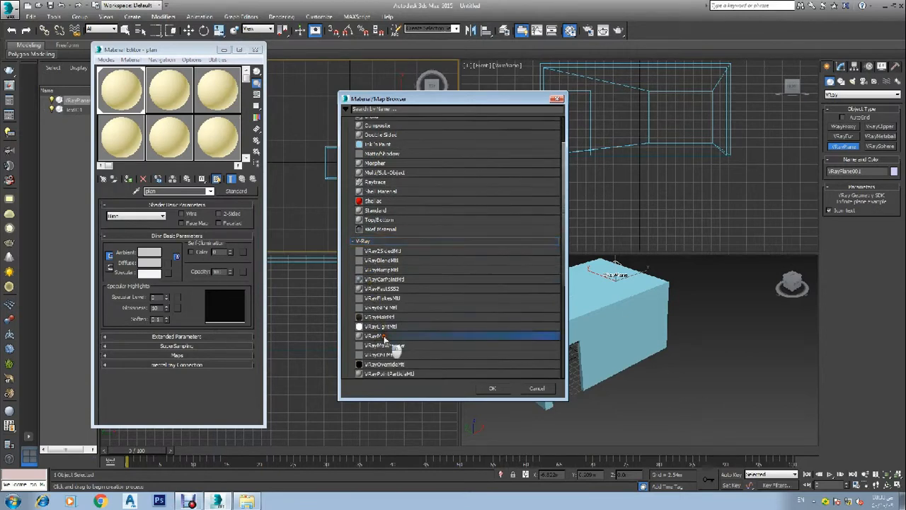
left_click(492, 388)
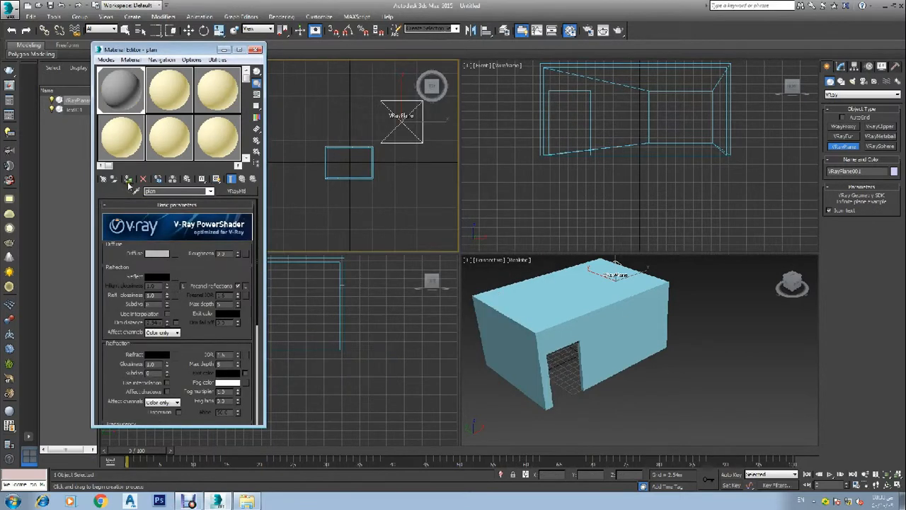
Add a Bitmap map to the diffuse channel of the plan material
left_click(216, 179)
left_click(170, 254)
scroll(388, 130, "up", 3)
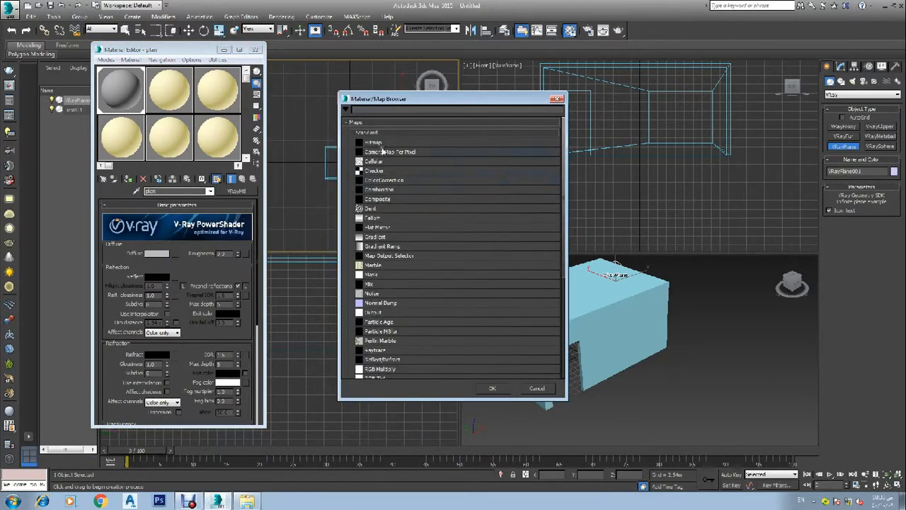
double_click(382, 143)
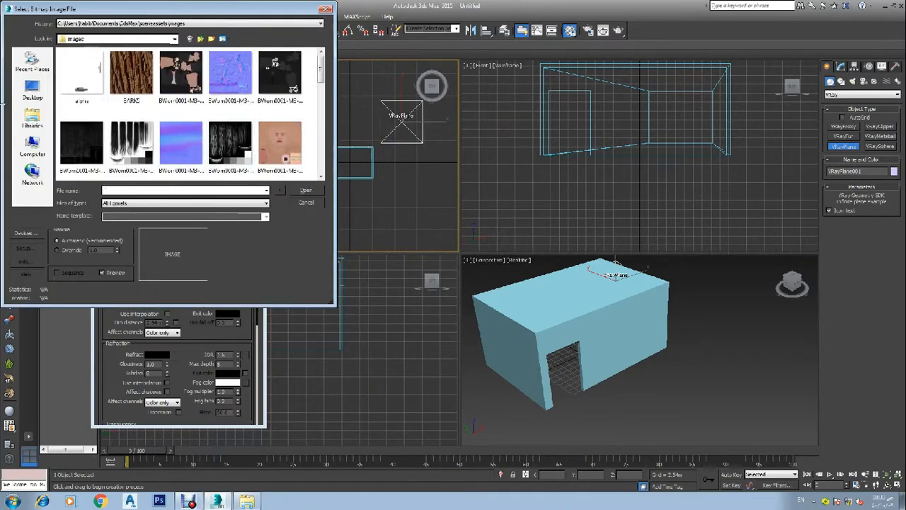
Load the grey stone texture 0039 from the 3d textures folder as the diffuse bitmap and close the Material Editor
left_click(32, 96)
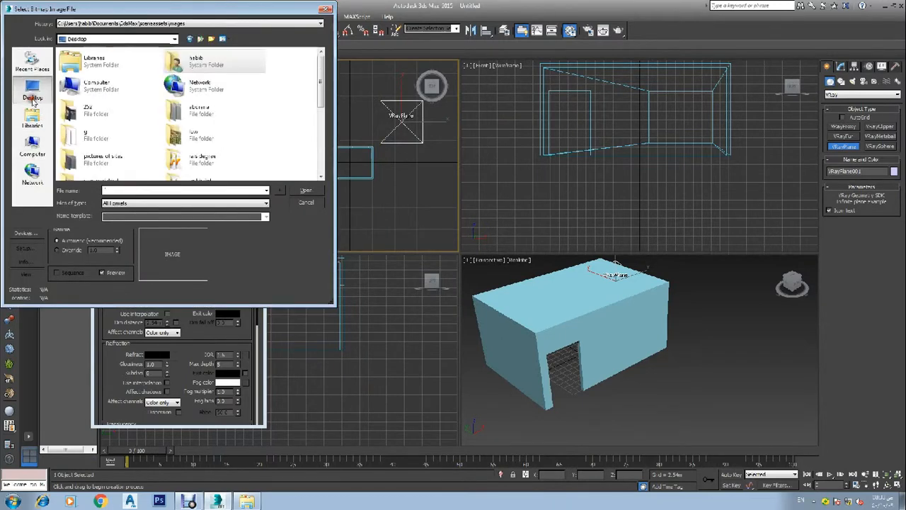
double_click(96, 86)
double_click(187, 77)
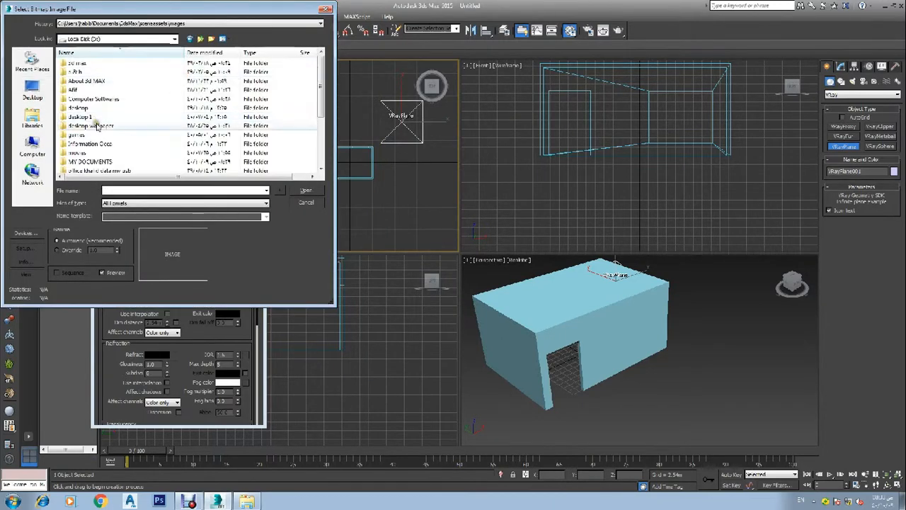
double_click(96, 95)
double_click(96, 92)
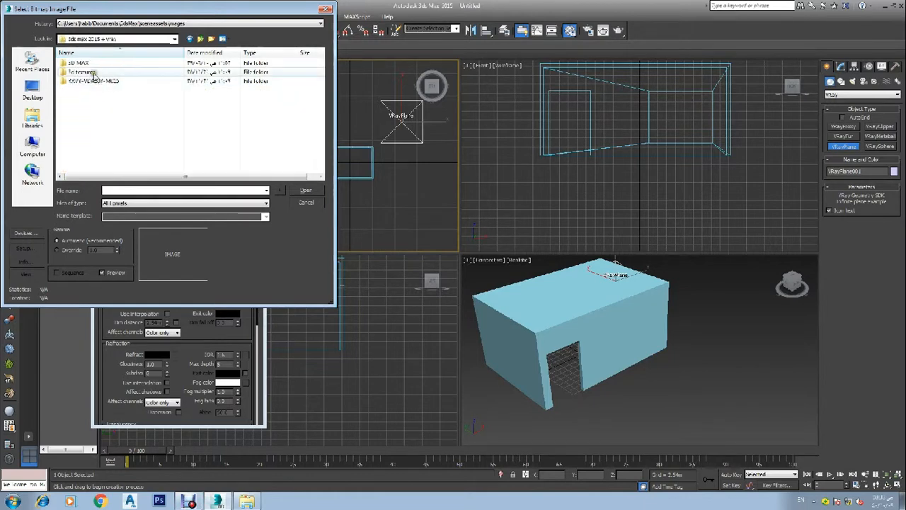
double_click(96, 73)
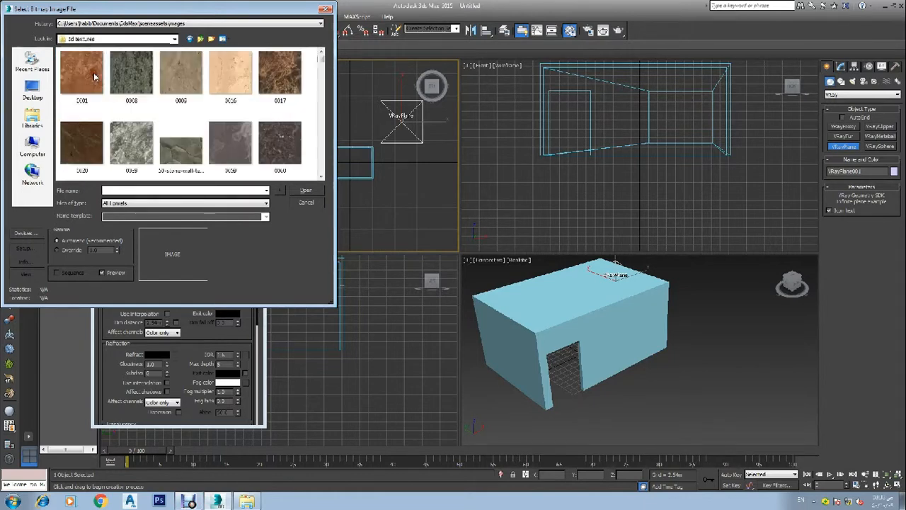
left_click(149, 154)
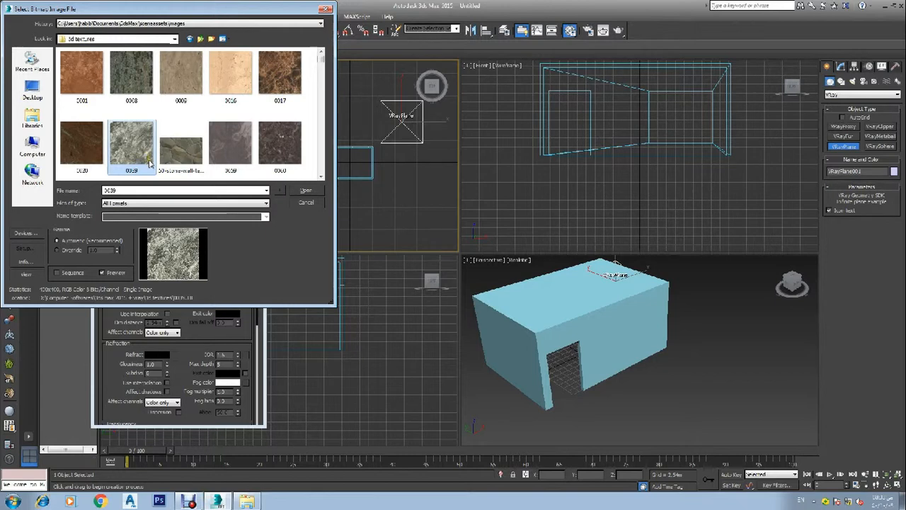
left_click(314, 194)
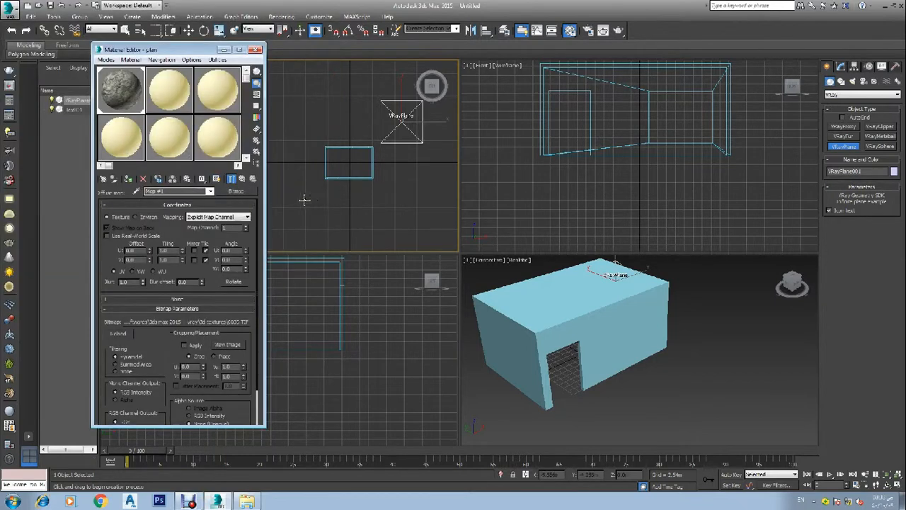
left_click(230, 179)
left_click(256, 50)
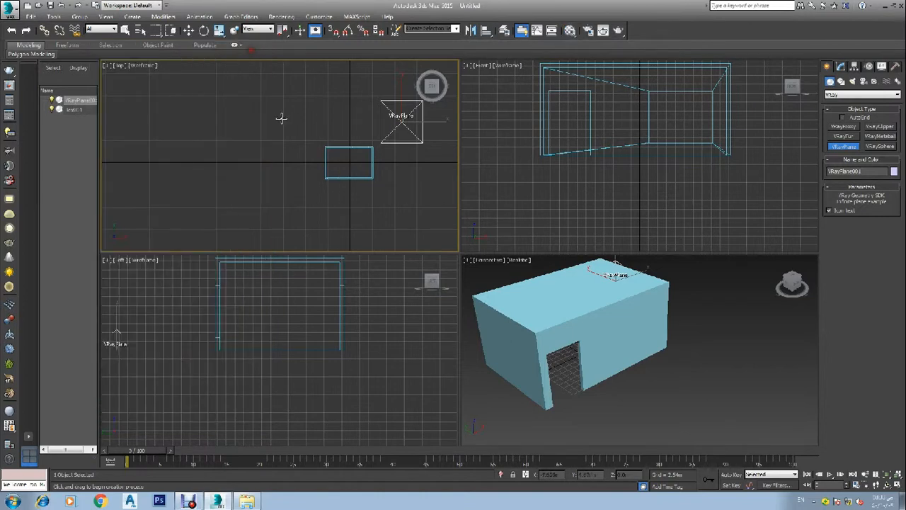
left_click(292, 136)
key("Delete")
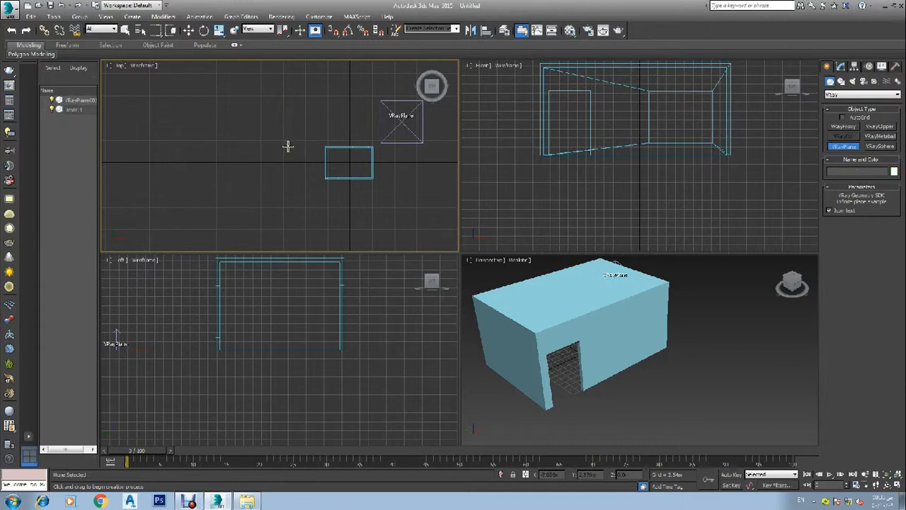
right_click(286, 149)
Set the geometry creation category to Standard Primitives
left_click(849, 95)
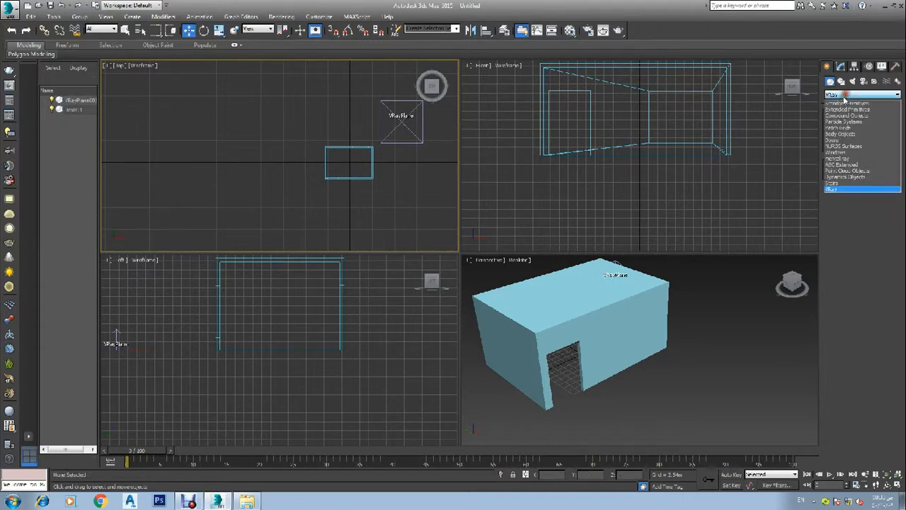
left_click(849, 103)
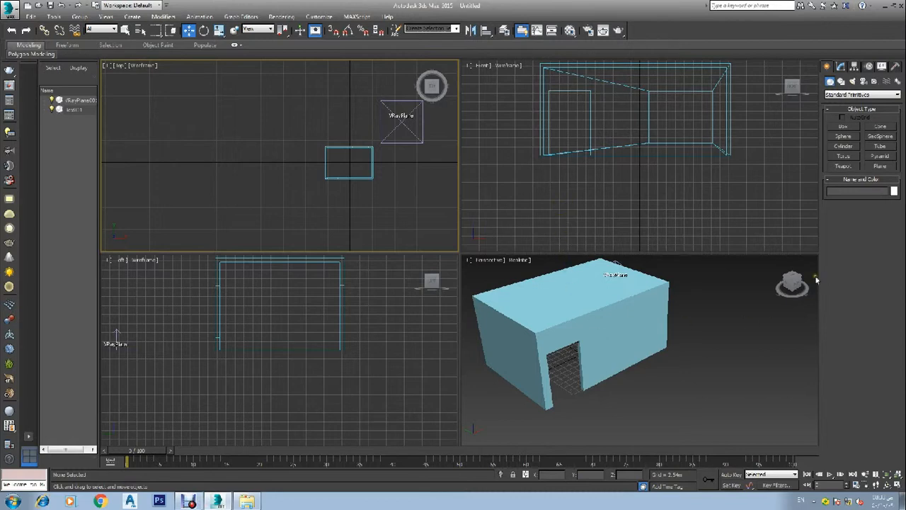
Select the room box from inside the door opening and activate Polygon sub-object editing
left_click(798, 289)
mouse_move(794, 286)
left_mouse_down()
mouse_move(786, 275)
mouse_move(788, 283)
left_mouse_up()
scroll(527, 355, "up", 5)
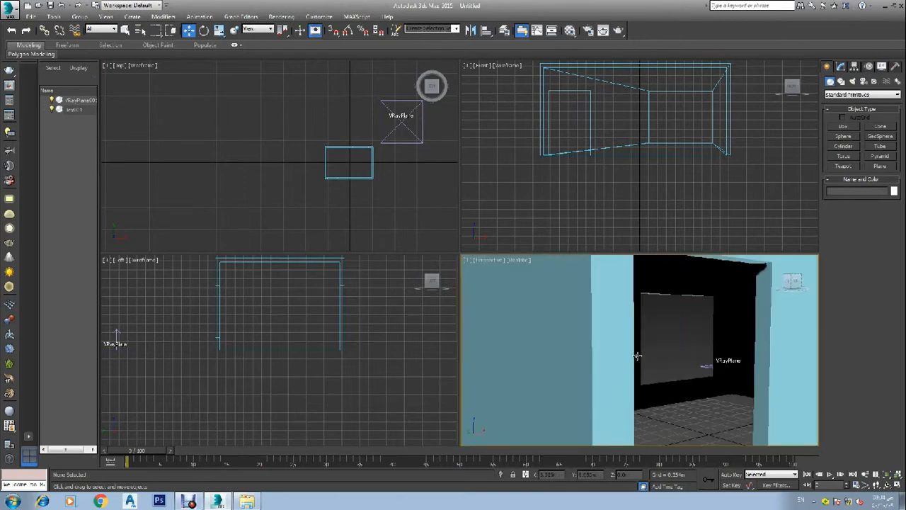
scroll(710, 354, "up", 3)
scroll(710, 345, "down", 2)
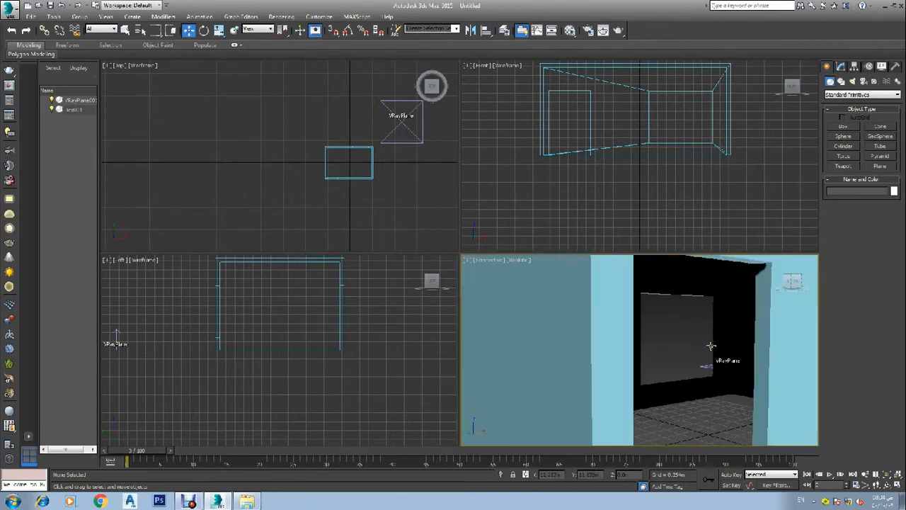
scroll(711, 349, "up", 2)
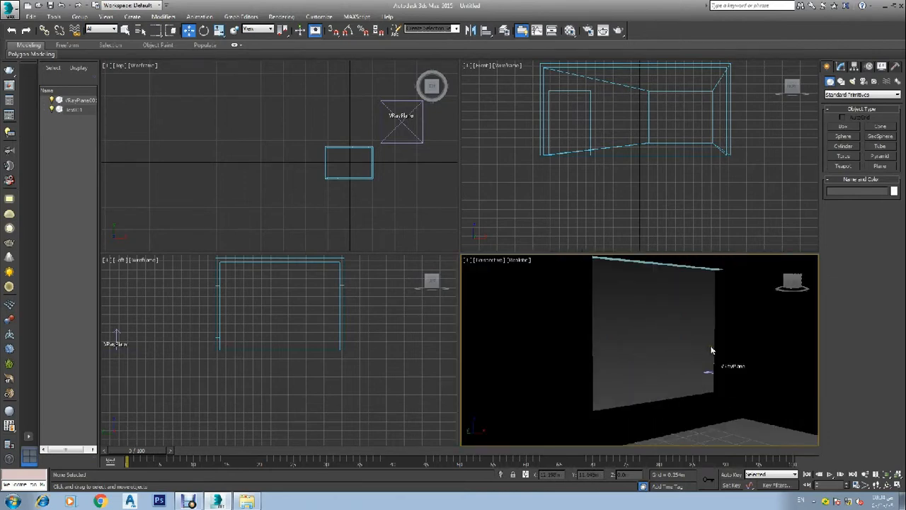
left_click(538, 346)
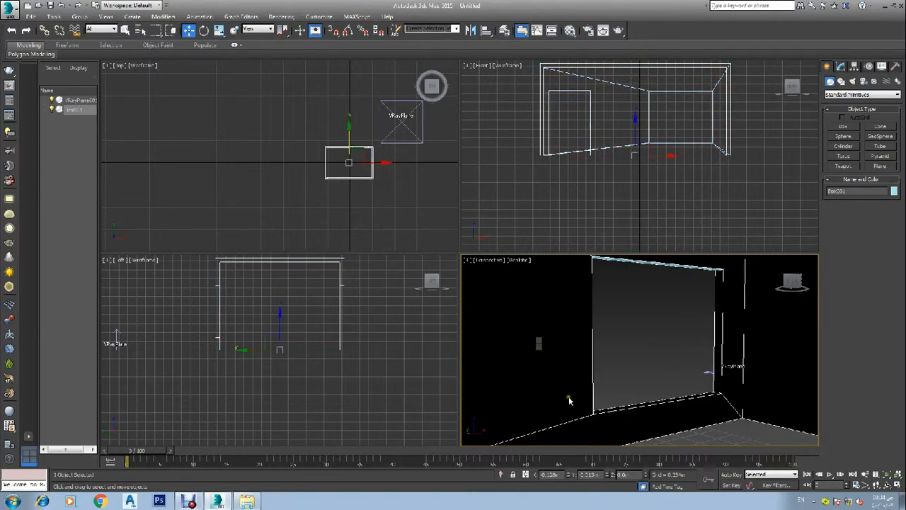
key("4")
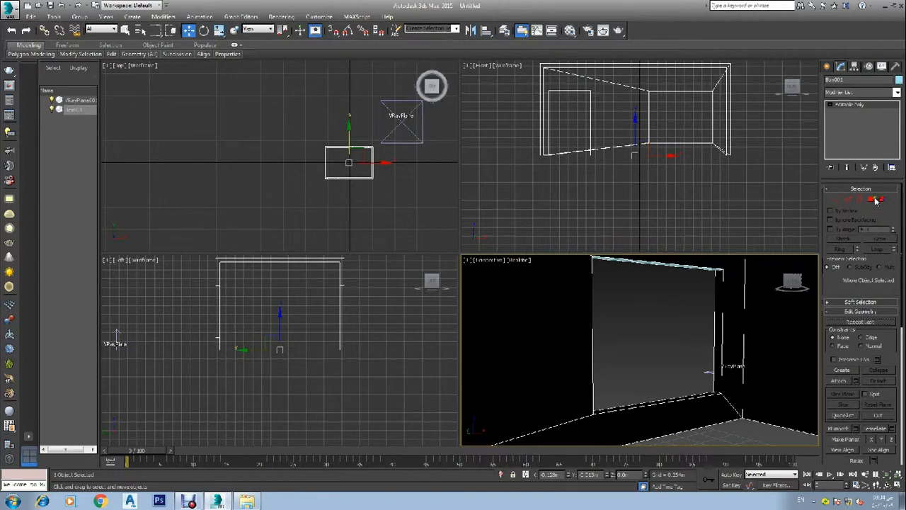
left_click(871, 200)
left_click(519, 320)
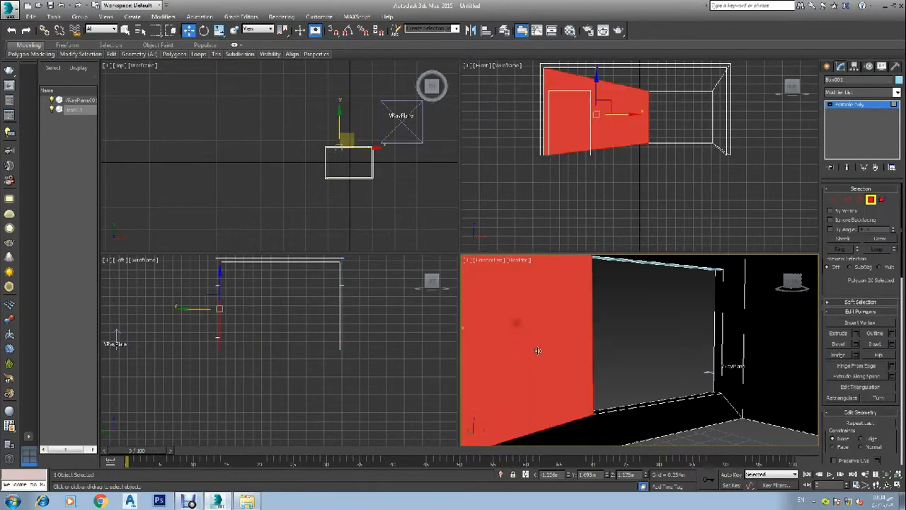
left_click(599, 425, "ctrl")
left_click(734, 330, "ctrl")
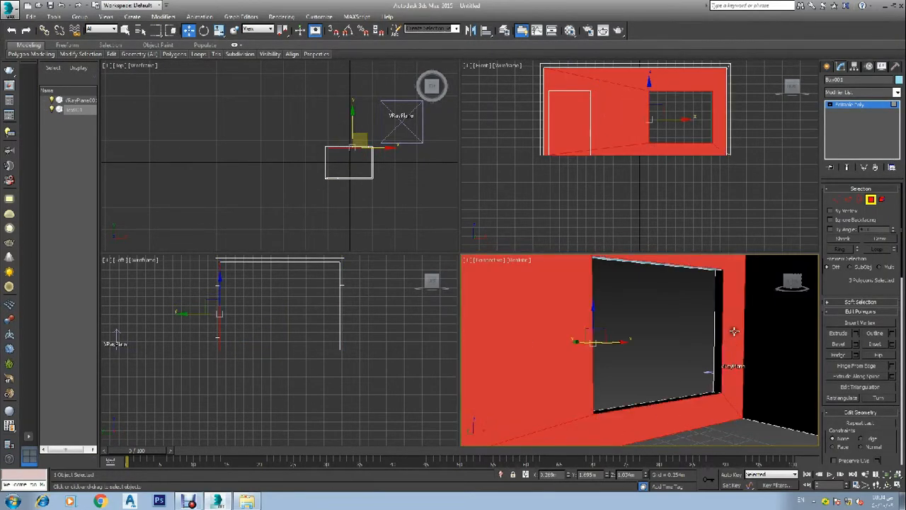
left_click(777, 330, "ctrl")
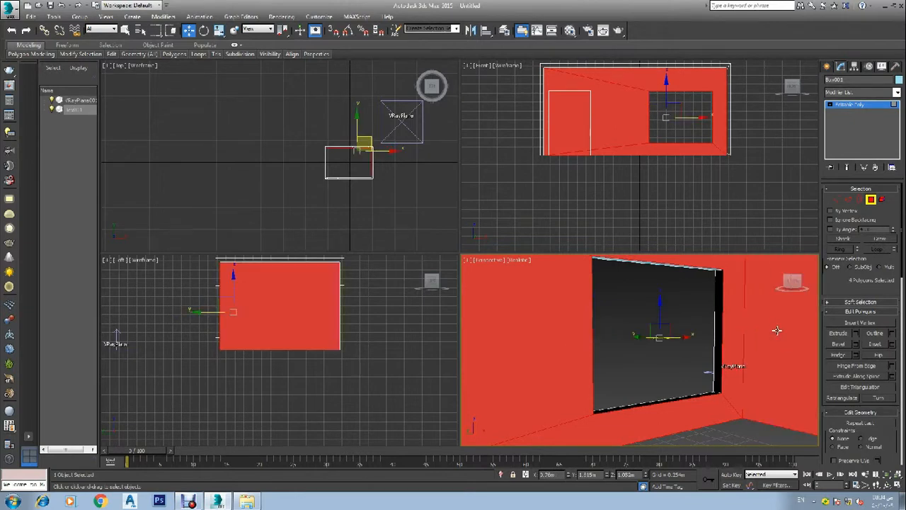
key("ctrl+a")
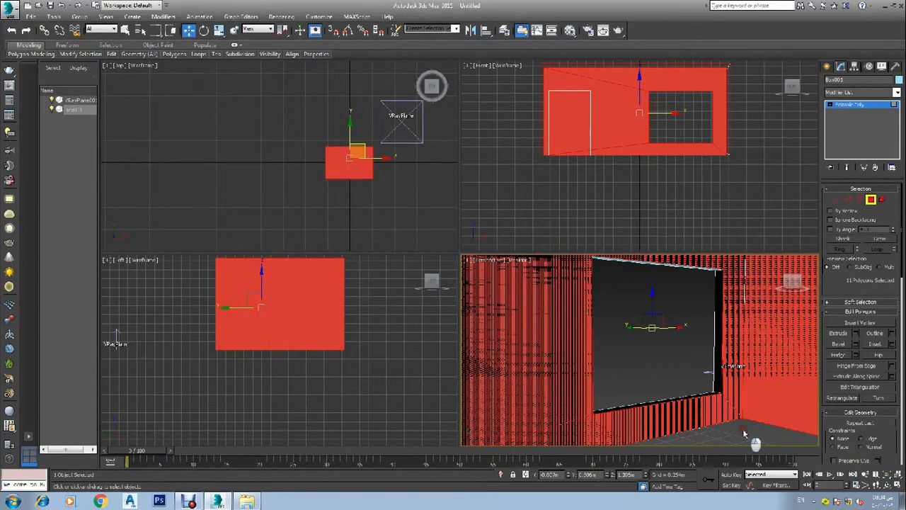
left_click(742, 428)
Assign the 02 - Default material to the three interior wall polygons around the window opening
left_click(599, 428)
left_click(547, 376, "ctrl")
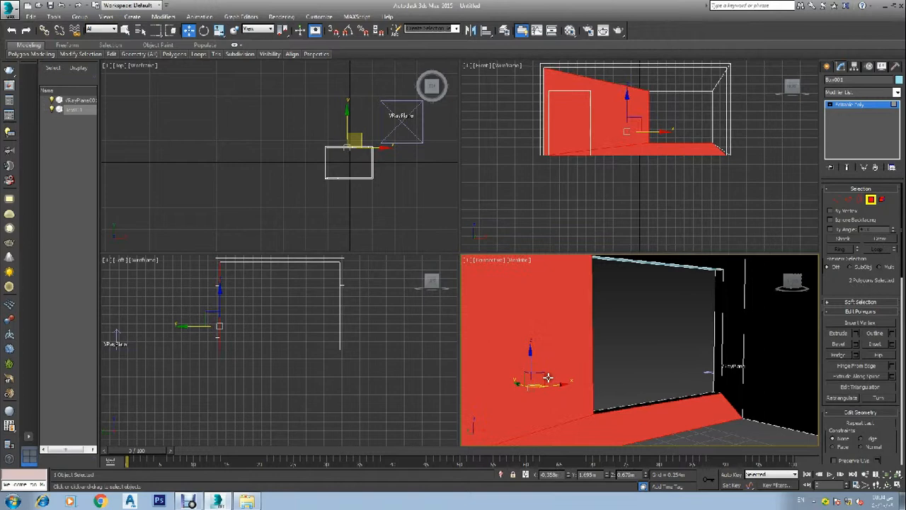
left_click(733, 338, "ctrl")
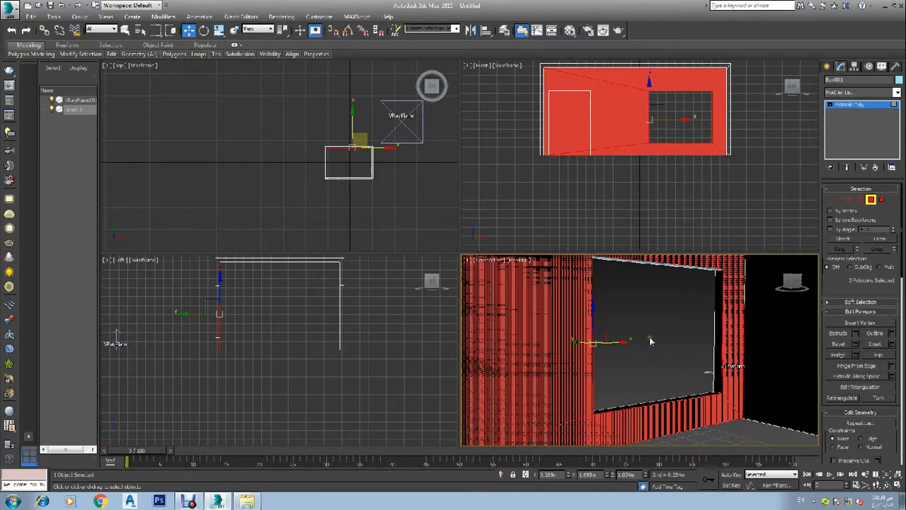
scroll(649, 341, "down", 2)
key("m")
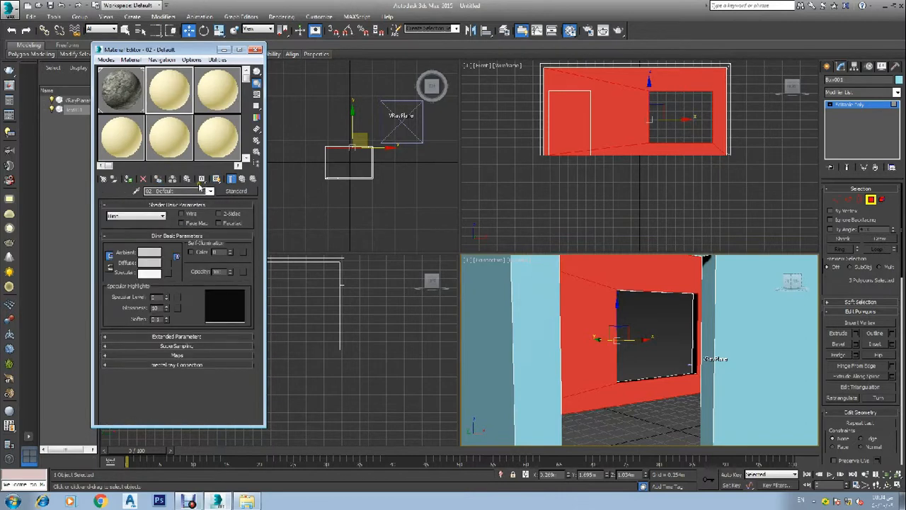
left_click(131, 179)
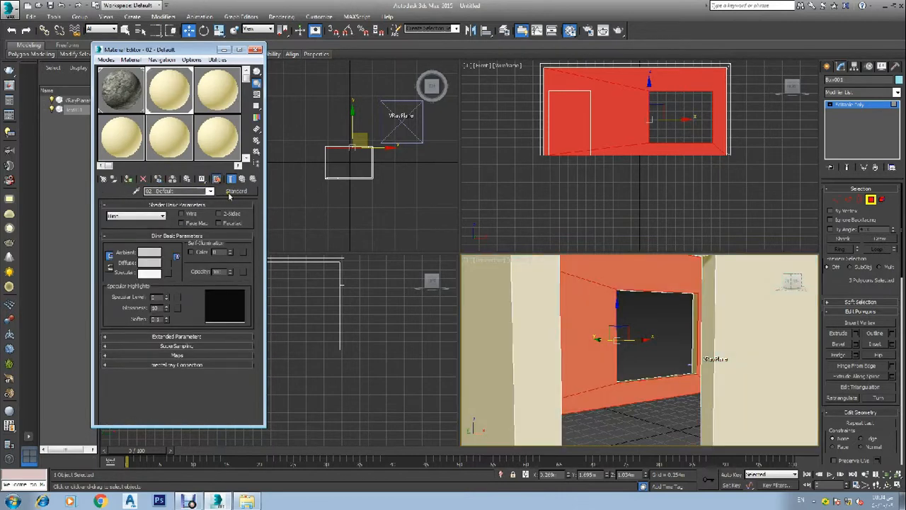
Change the 02 - Default material's type to VRayMtl and turn on its shaded display in the viewport
left_click(230, 191)
scroll(402, 363, "down", 3)
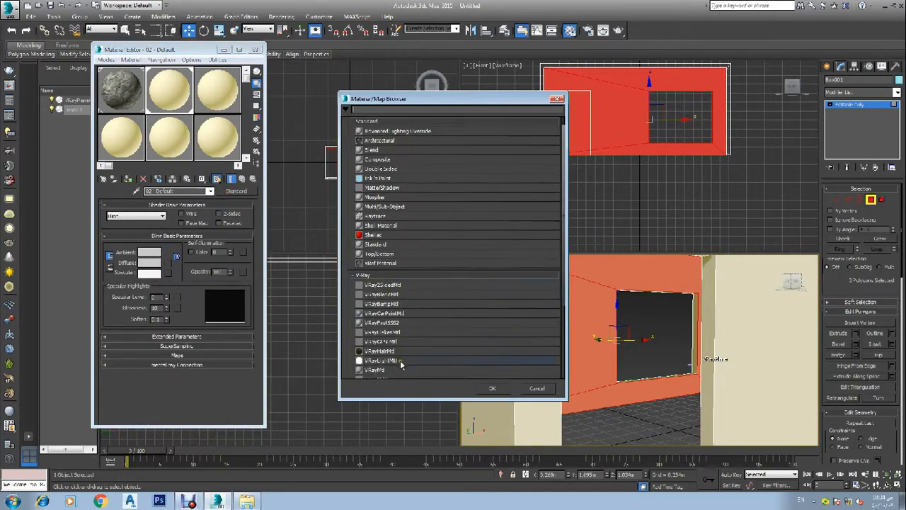
left_click(390, 325)
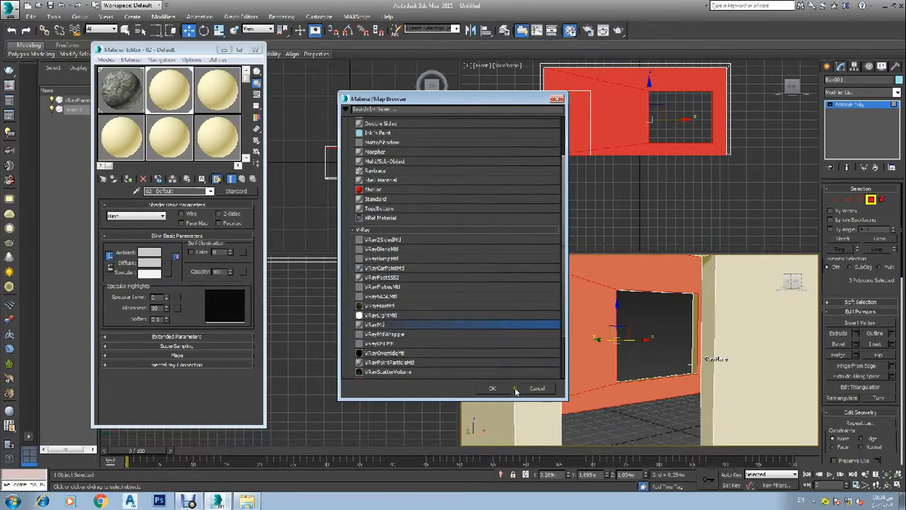
left_click(494, 388)
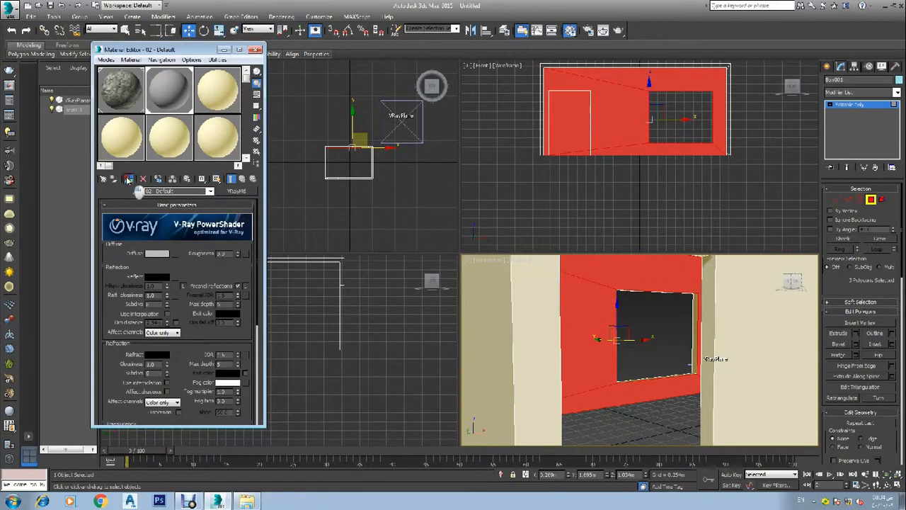
left_click(217, 178)
Load the beige stone texture 0016 from the 3d textures folder as a Bitmap in the material's diffuse channel
left_click(169, 252)
scroll(393, 142, "up", 5)
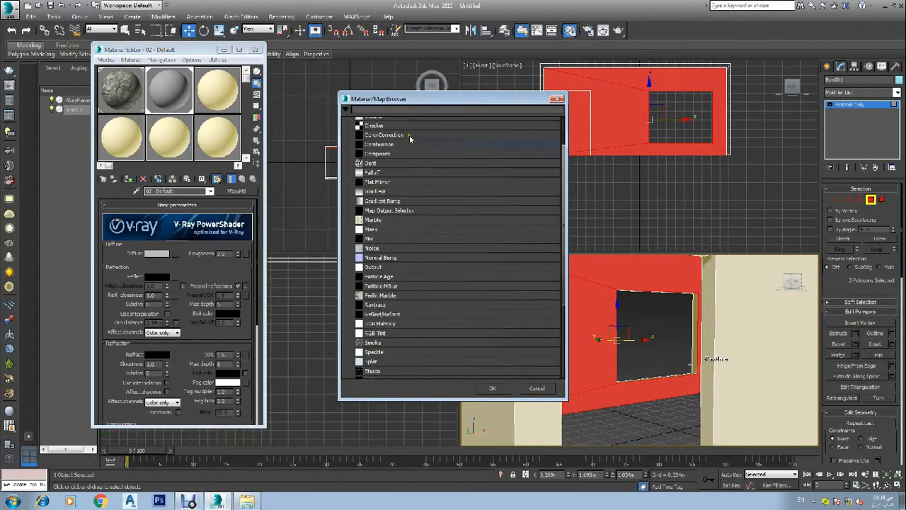
left_click(386, 143)
double_click(385, 143)
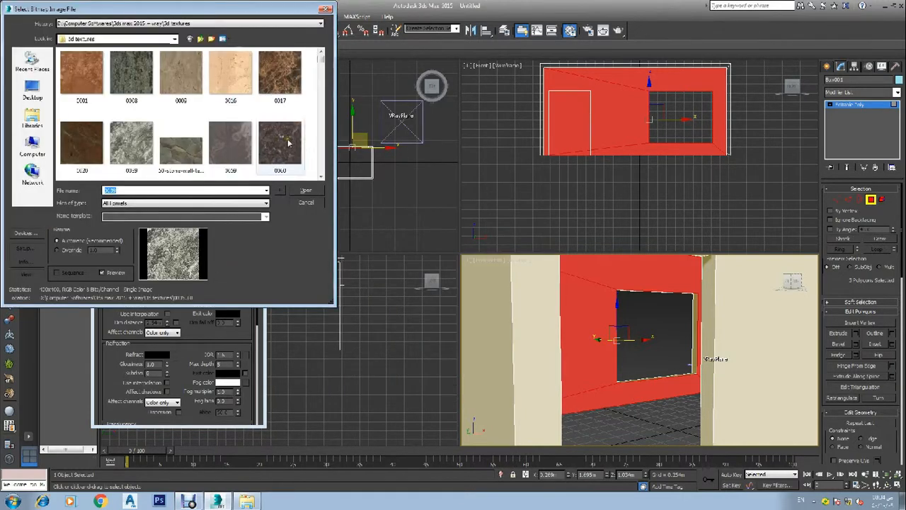
left_click(232, 72)
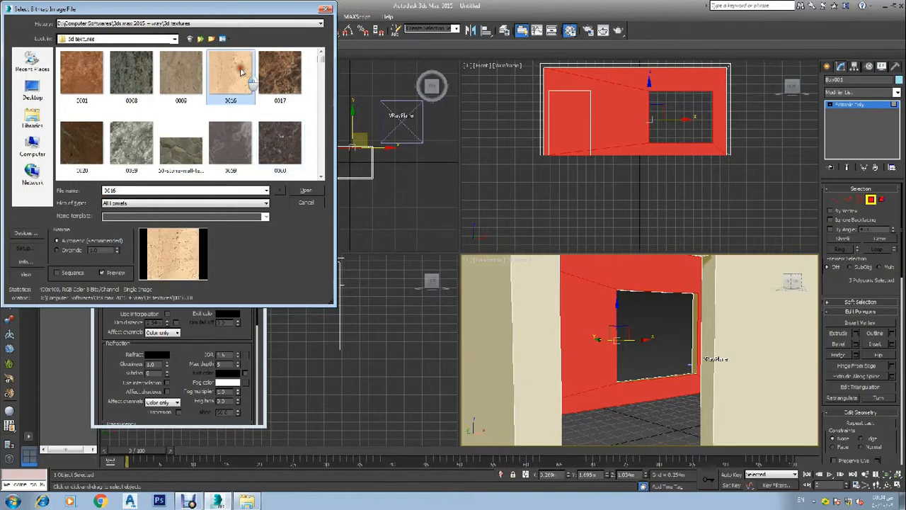
left_click(305, 190)
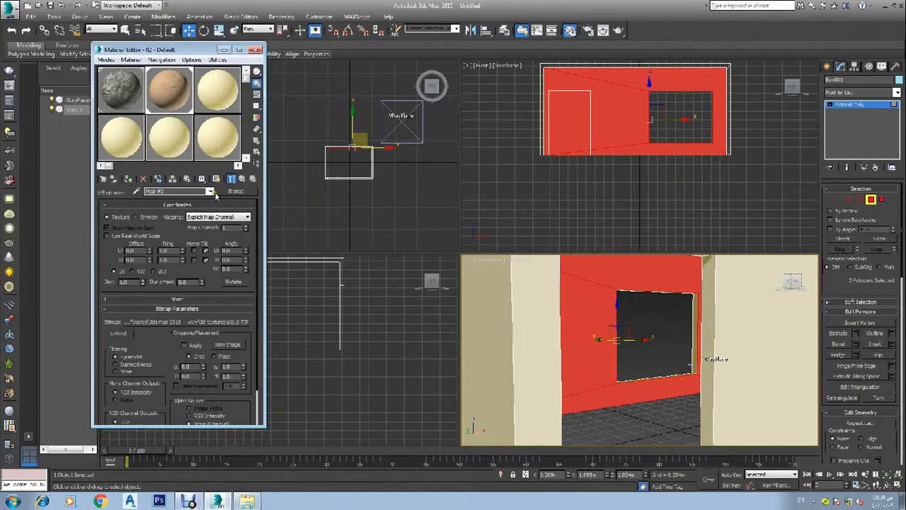
Show the 0016 texture on the window wall in the viewport, close the Material Editor and clear the polygon selection
left_click(209, 179)
left_click(127, 178)
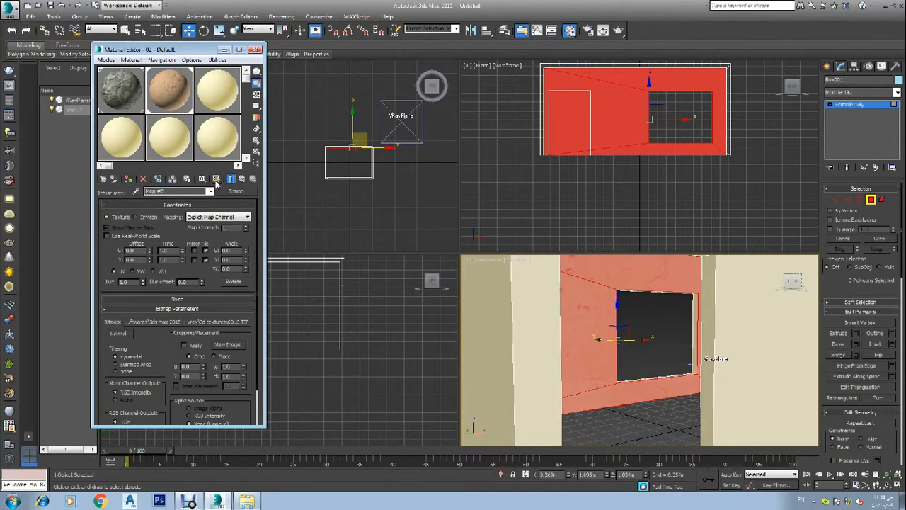
left_click(256, 49)
left_click(304, 113)
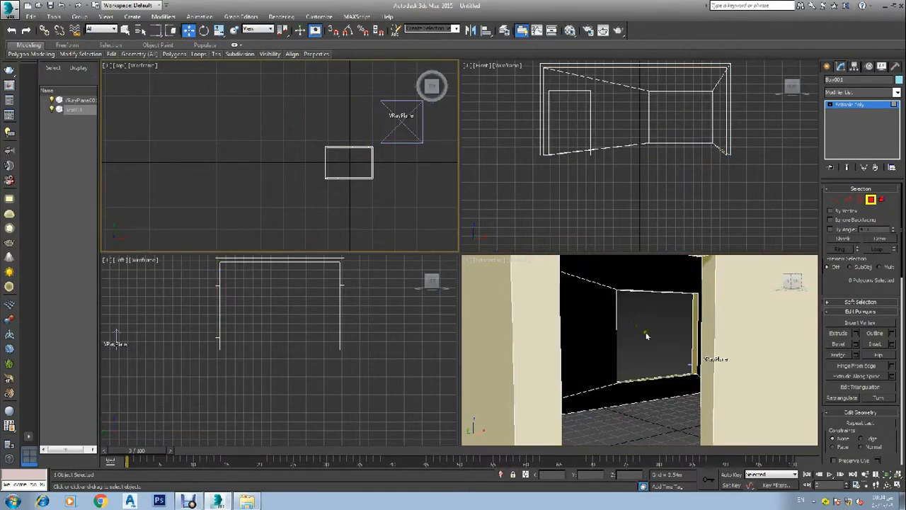
Assign the beige stone material to the interior polygon of the side wall nearest the door, then deselect it
left_click(772, 283)
left_click_drag(792, 280, 764, 277)
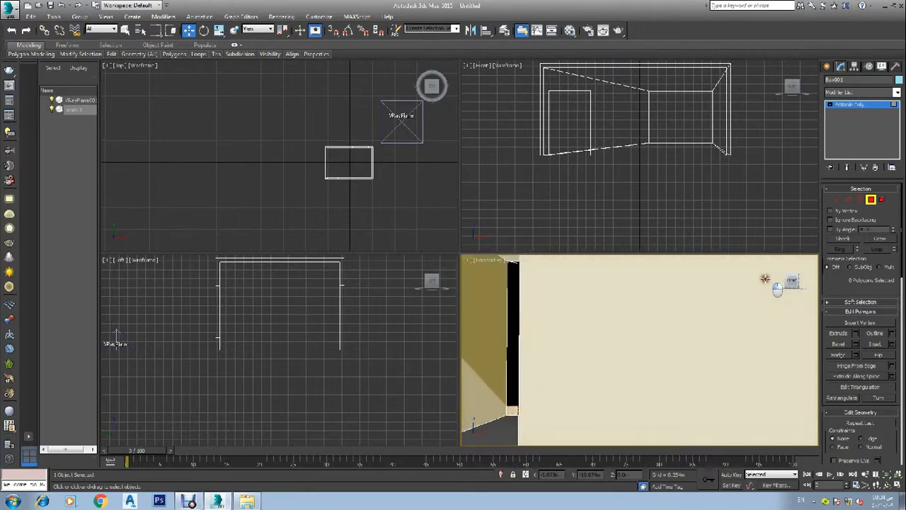
scroll(623, 327, "down", 3)
scroll(549, 331, "up", 3)
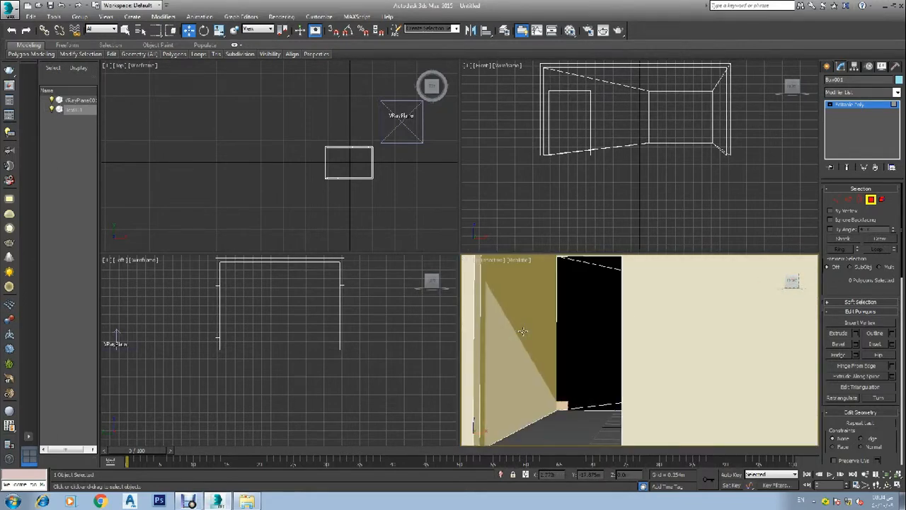
left_click(523, 331)
key("m")
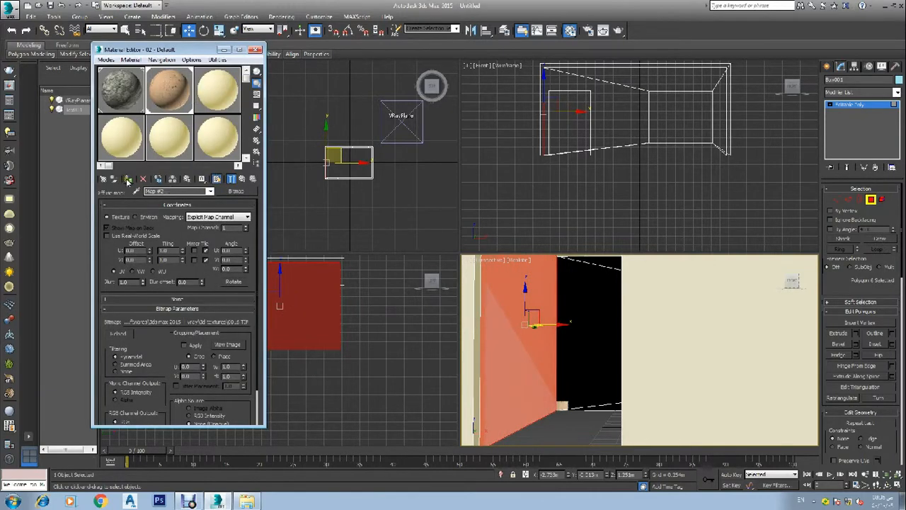
left_click(128, 180)
left_click(256, 48)
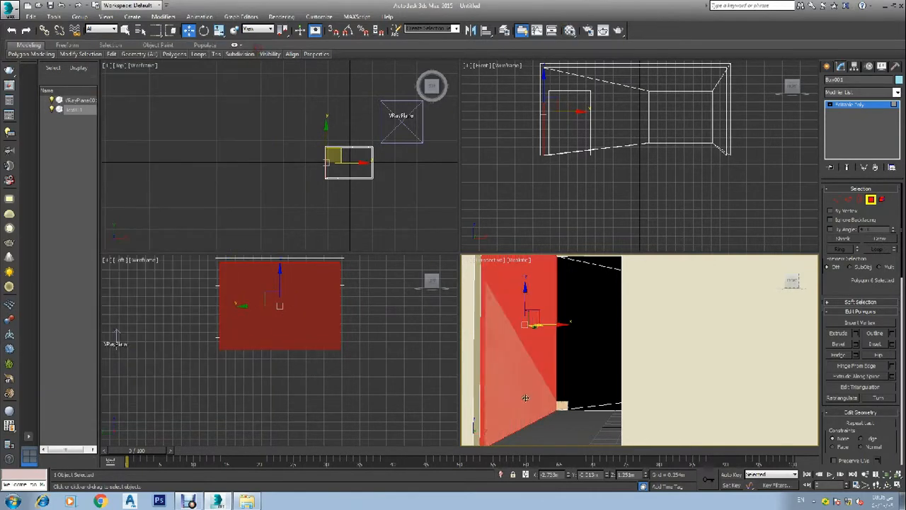
left_click(552, 429)
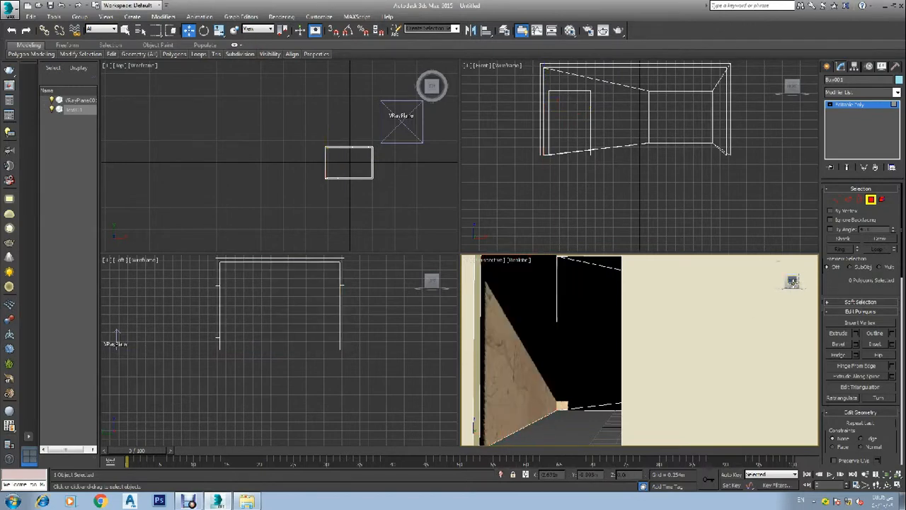
Assign the beige stone material to the interior polygon of the wall containing the door opening, then deselect it
left_click_drag(794, 284, 569, 295)
left_click(634, 346)
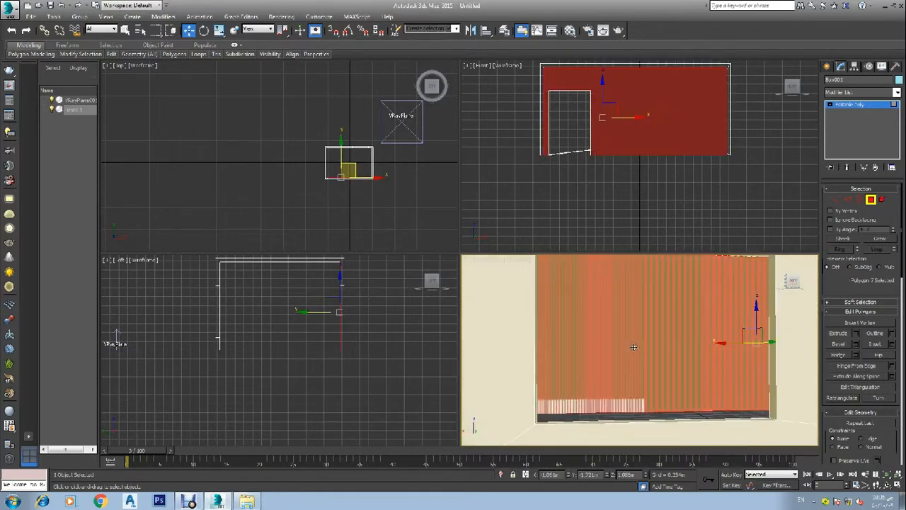
key("m")
left_click(129, 179)
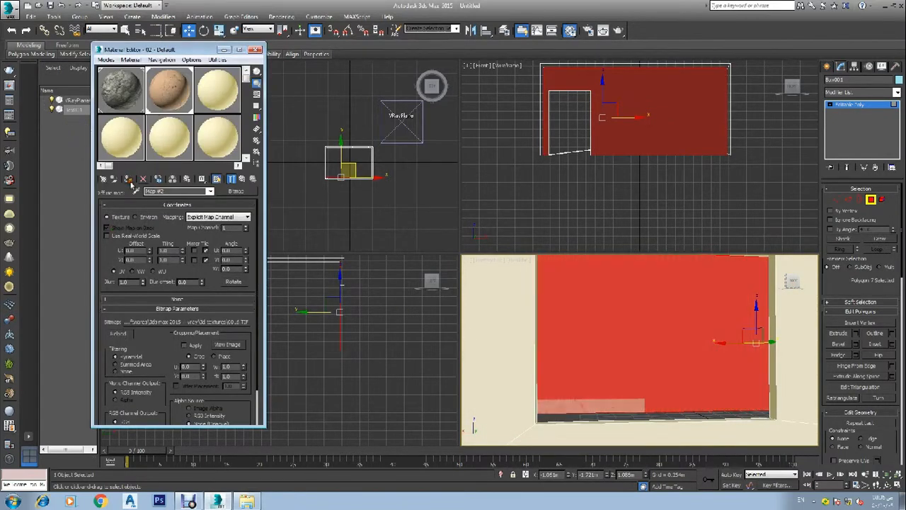
left_click(256, 49)
left_click(364, 216)
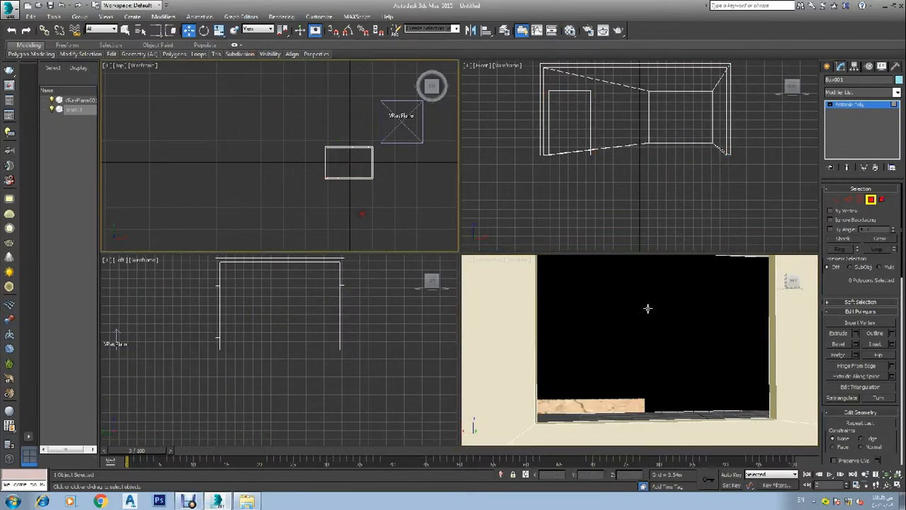
left_click(783, 284)
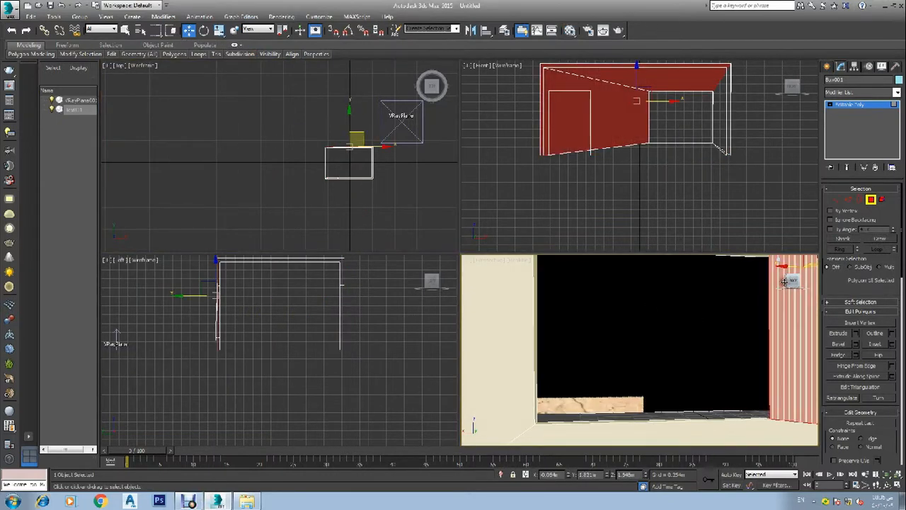
key("ctrl+z")
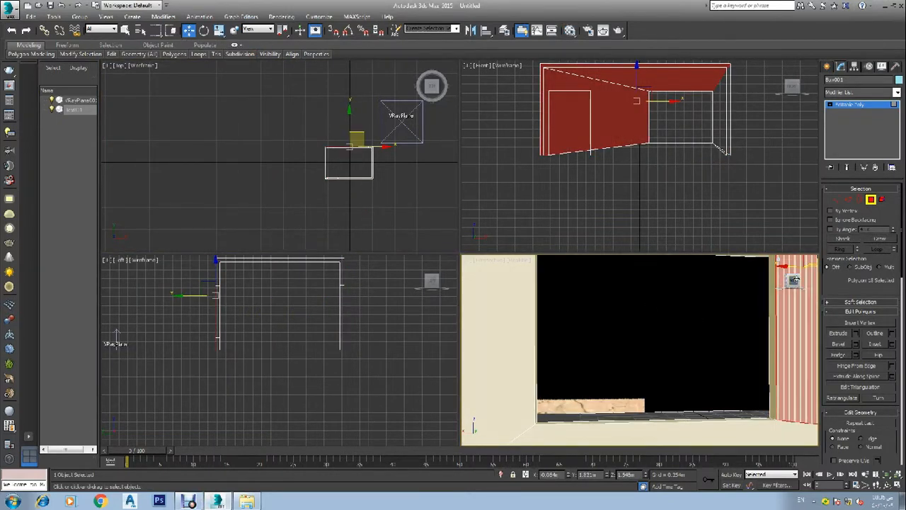
left_click_drag(794, 280, 702, 281)
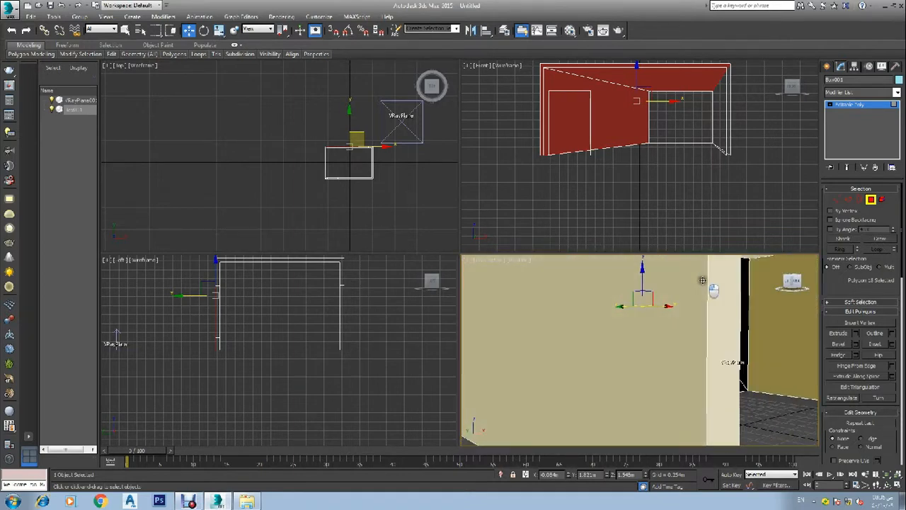
Select the side wall polygon farthest from the door and set the third material slot to VRayMtl with viewport display enabled
left_click(789, 328)
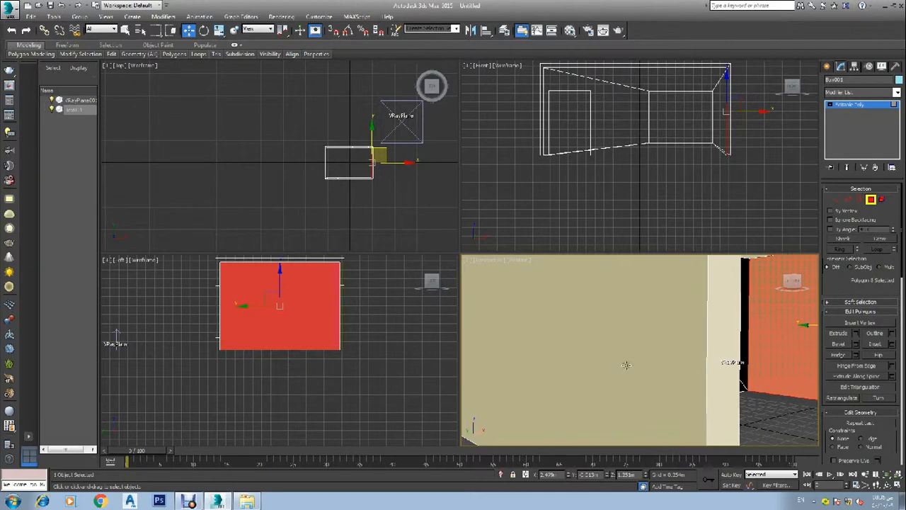
key("m")
left_click(201, 95)
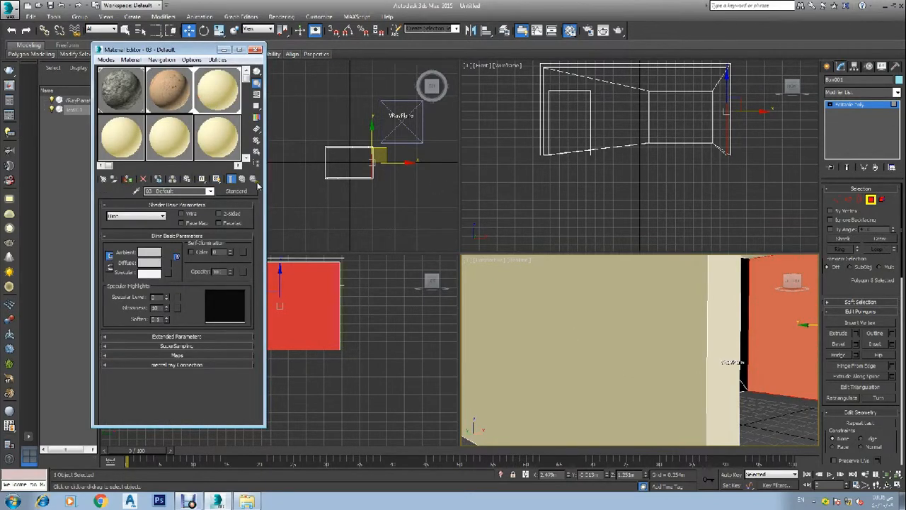
left_click(236, 191)
scroll(388, 327, "down", 2)
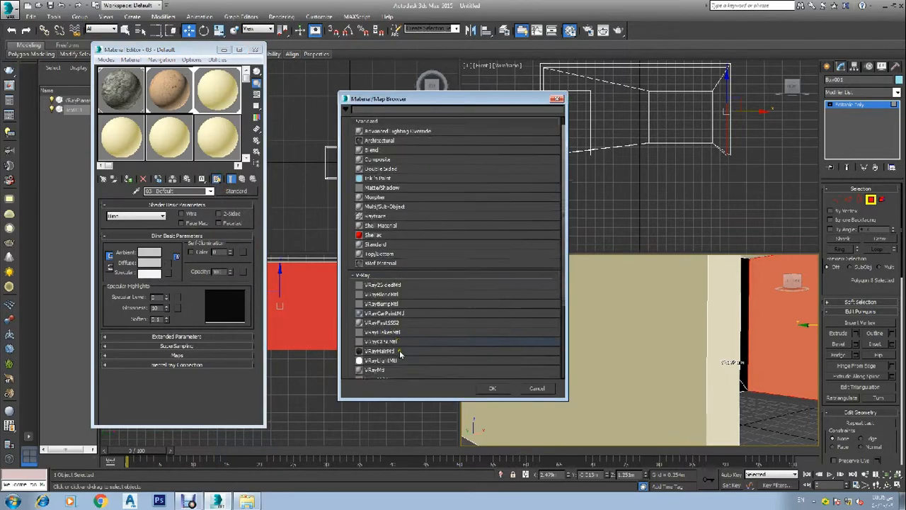
left_click(387, 324)
left_click(490, 389)
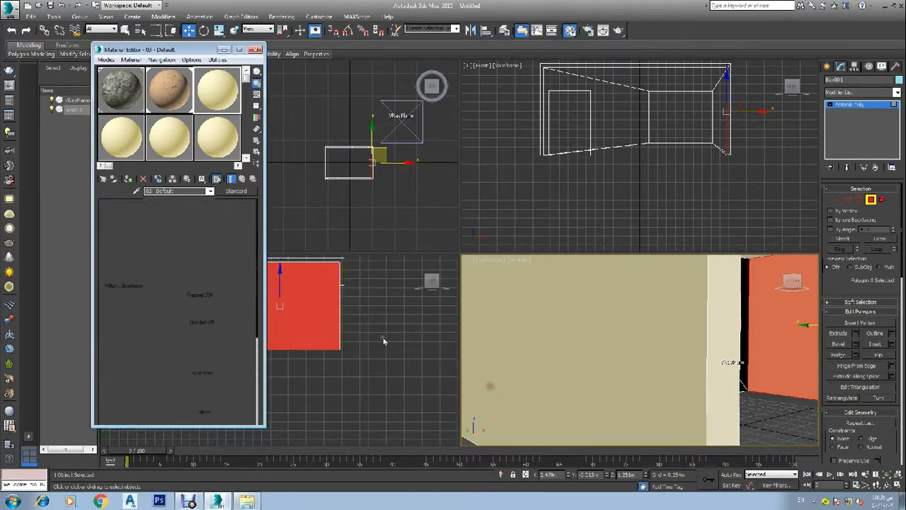
left_click(217, 178)
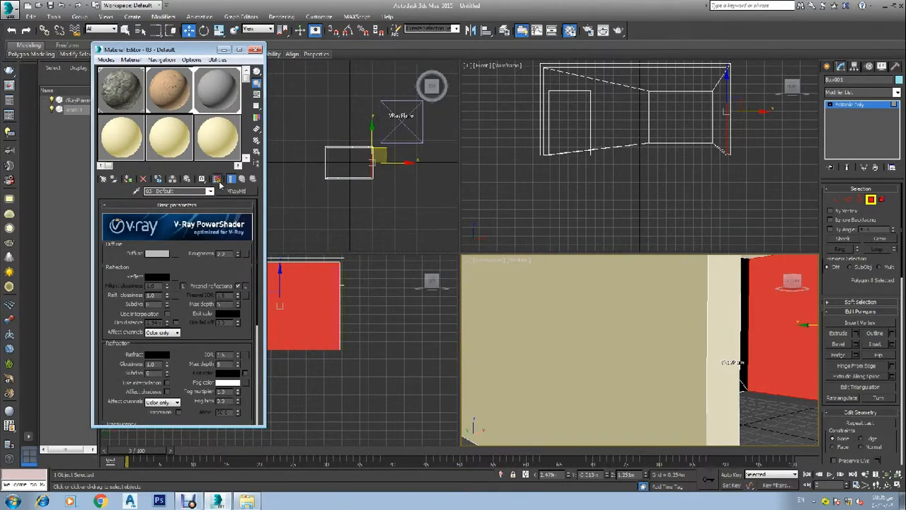
Load the c2coco_173185654_large texture from the 3d textures folder as a Bitmap in the material's diffuse channel
left_click(178, 254)
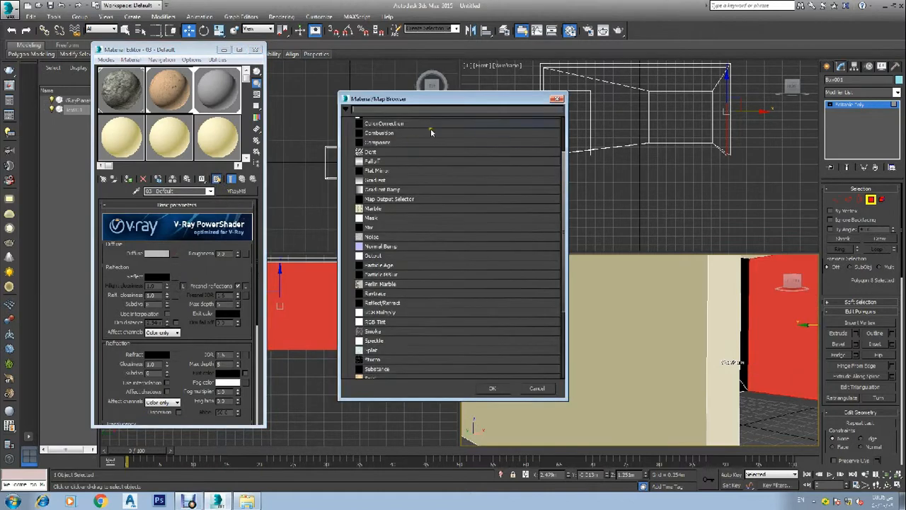
double_click(373, 142)
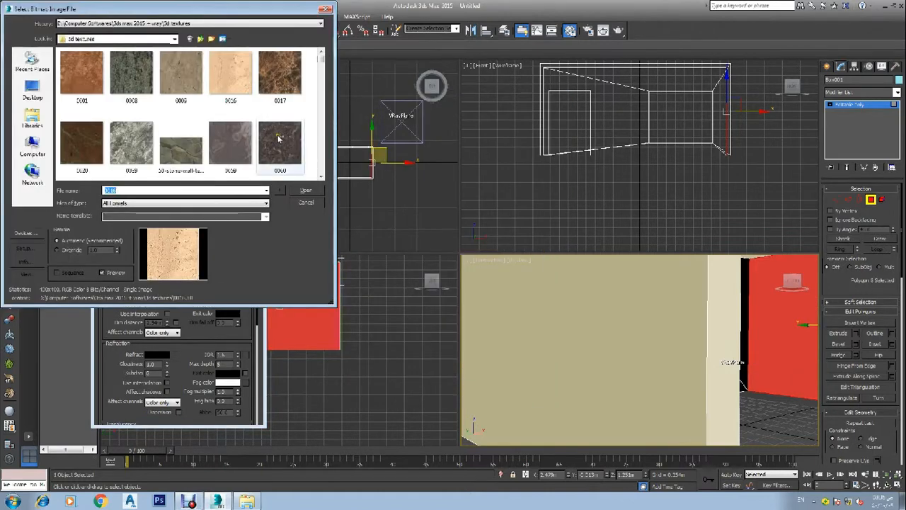
left_click(314, 116)
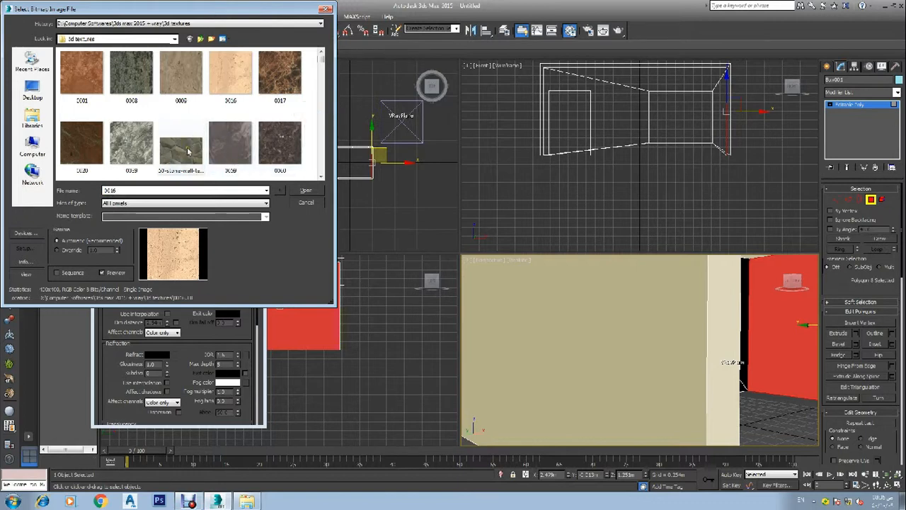
scroll(188, 149, "down", 4)
scroll(188, 152, "down", 6)
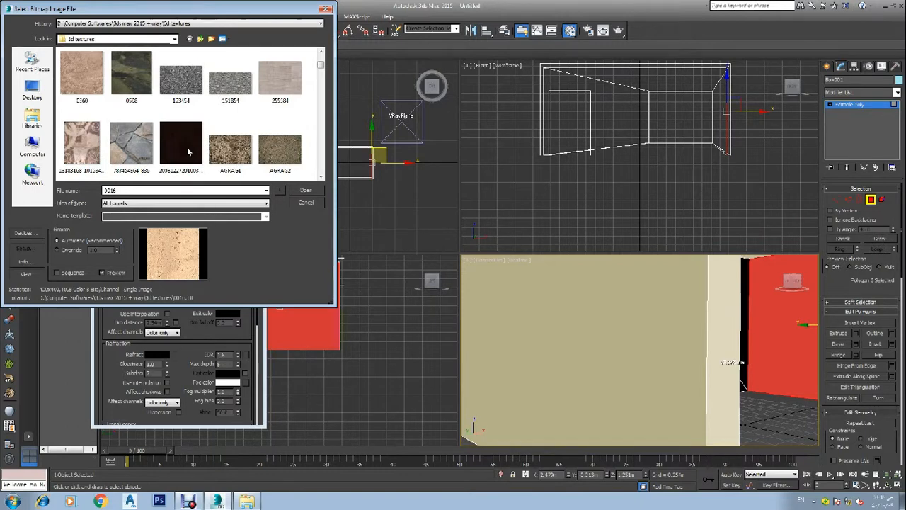
scroll(188, 151, "down", 1)
scroll(188, 151, "down", 5)
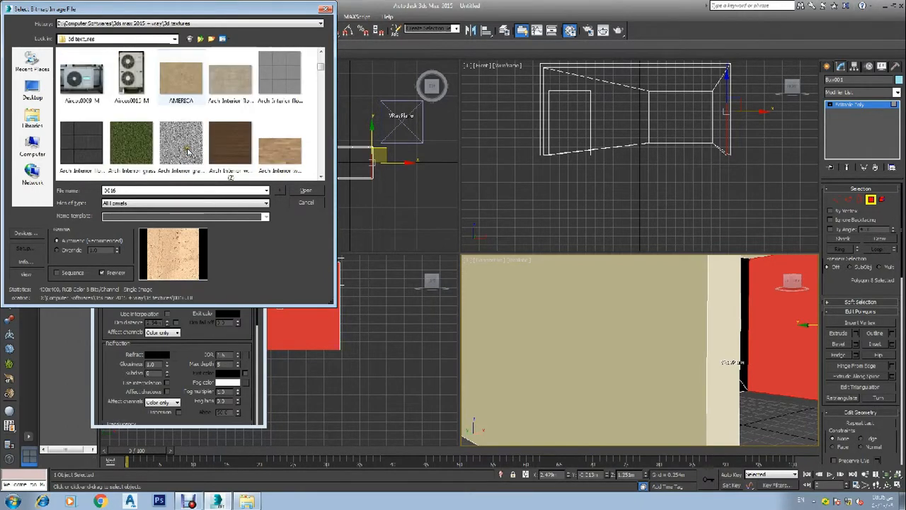
scroll(187, 153, "down", 3)
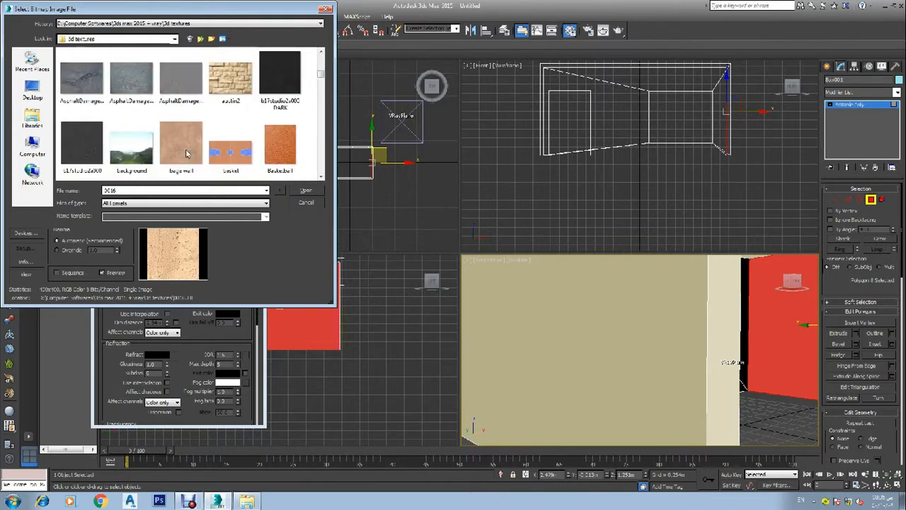
scroll(187, 153, "down", 3)
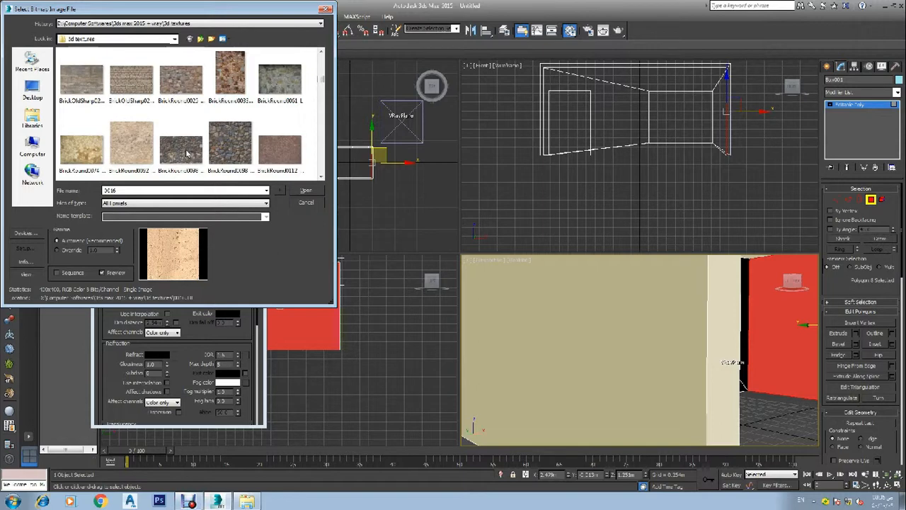
scroll(187, 153, "down", 3)
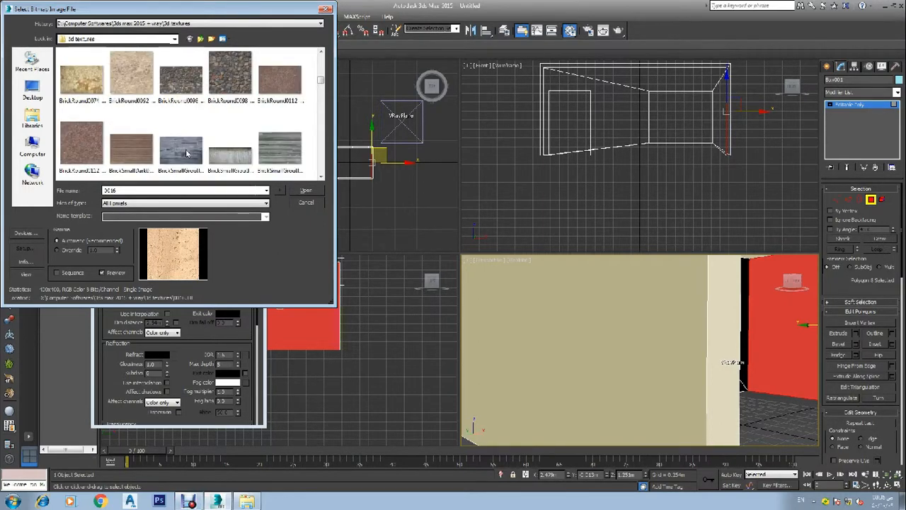
scroll(187, 153, "down", 3)
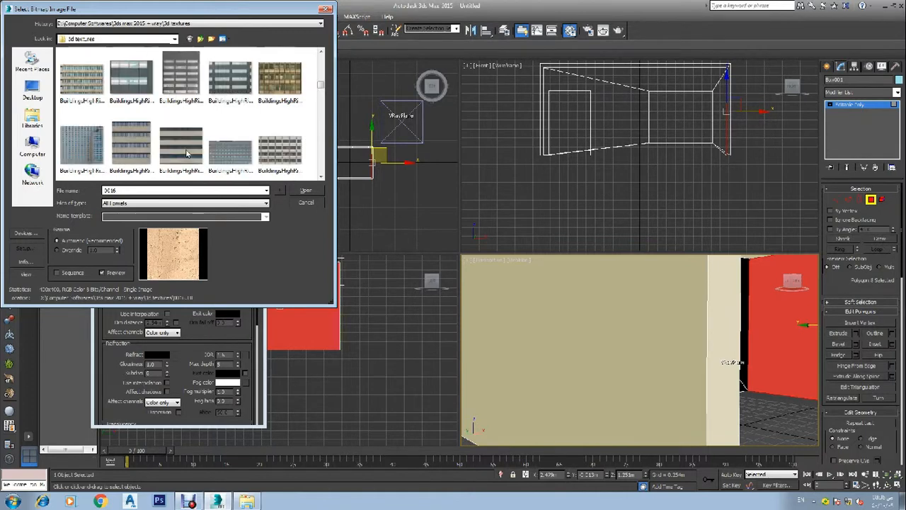
scroll(186, 152, "down", 3)
scroll(187, 153, "down", 6)
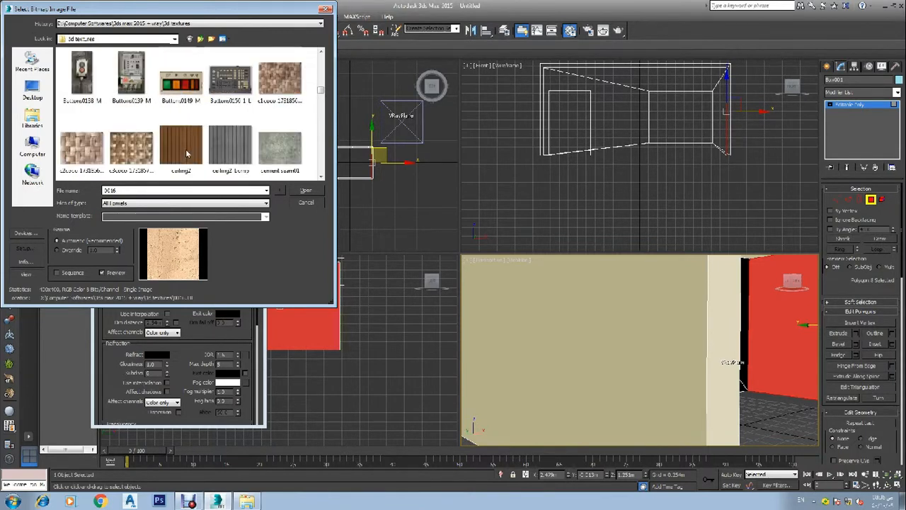
left_click(85, 150)
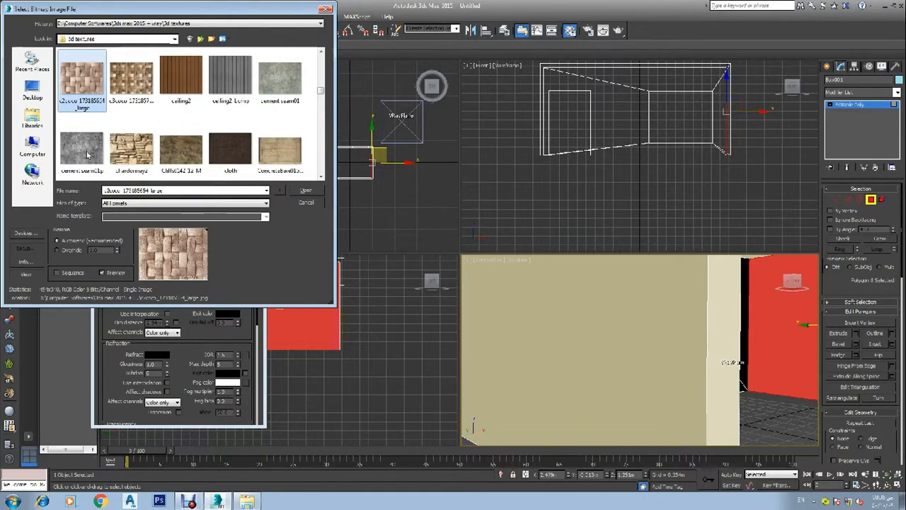
left_click(305, 192)
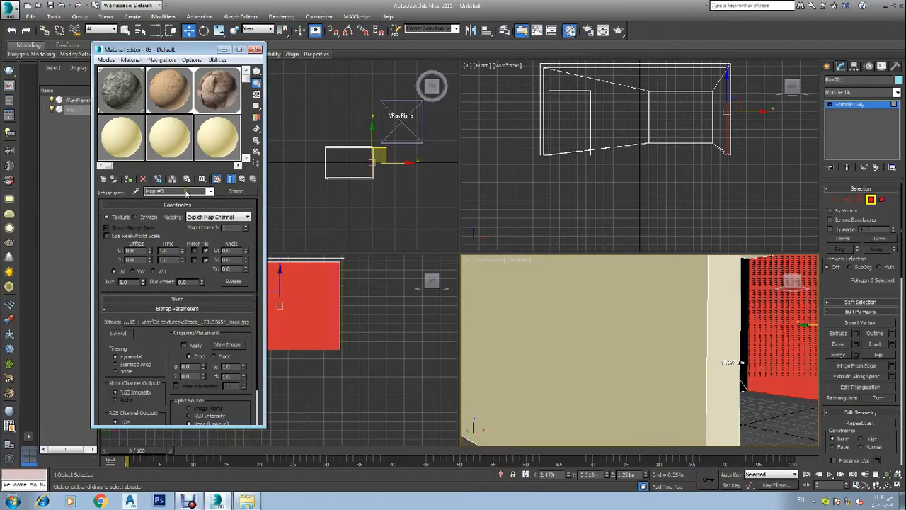
Assign the c2coco material to the selected side wall, leave polygon editing with nothing selected and close the Material Editor
left_click(128, 179)
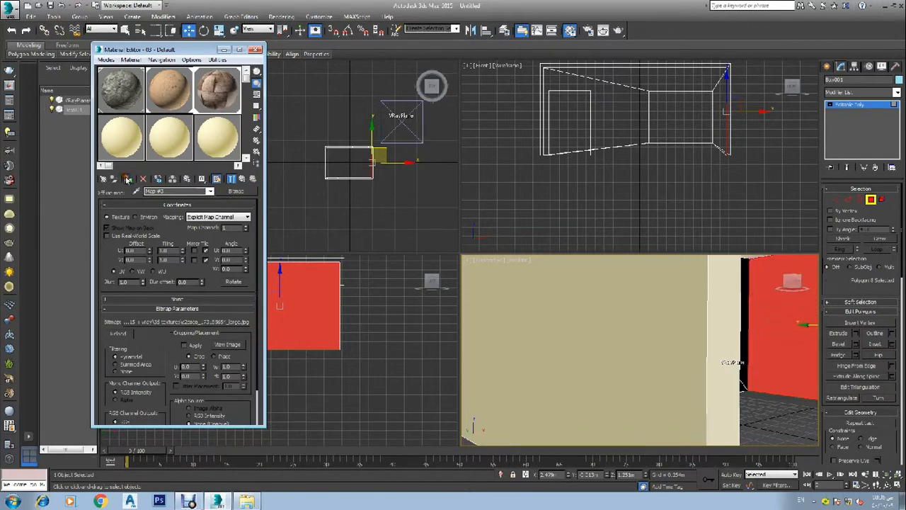
left_click(300, 224)
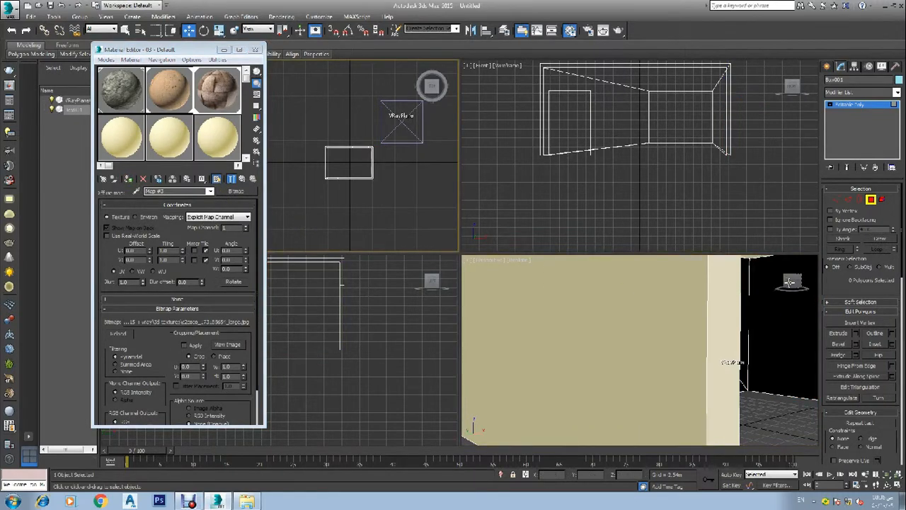
left_click(790, 281)
left_click(872, 199)
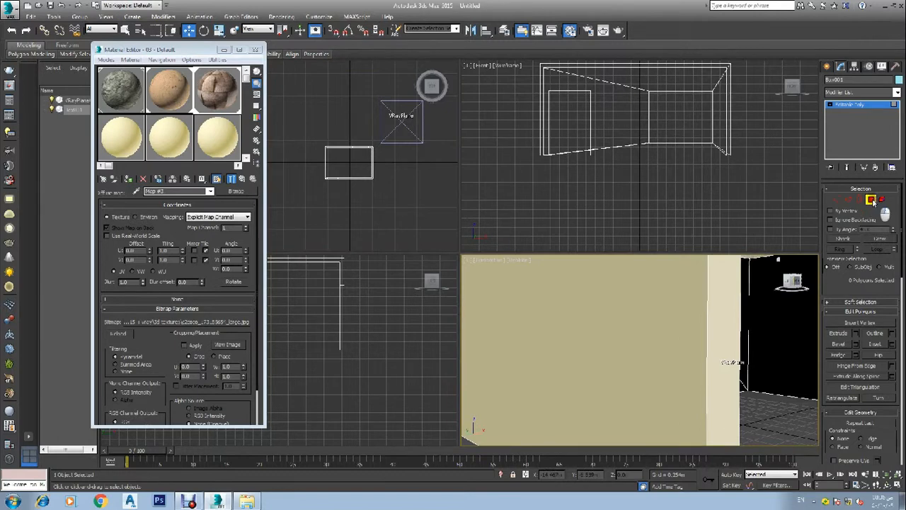
left_click(740, 211)
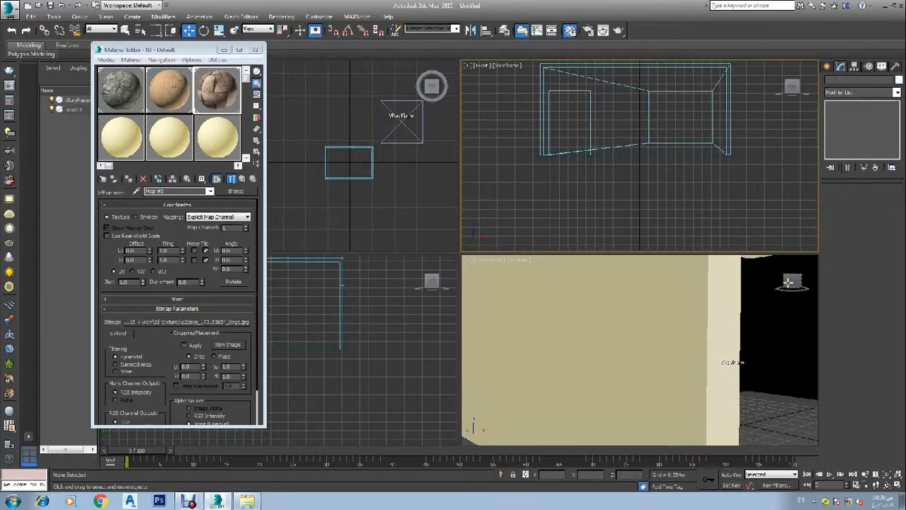
left_click(255, 50)
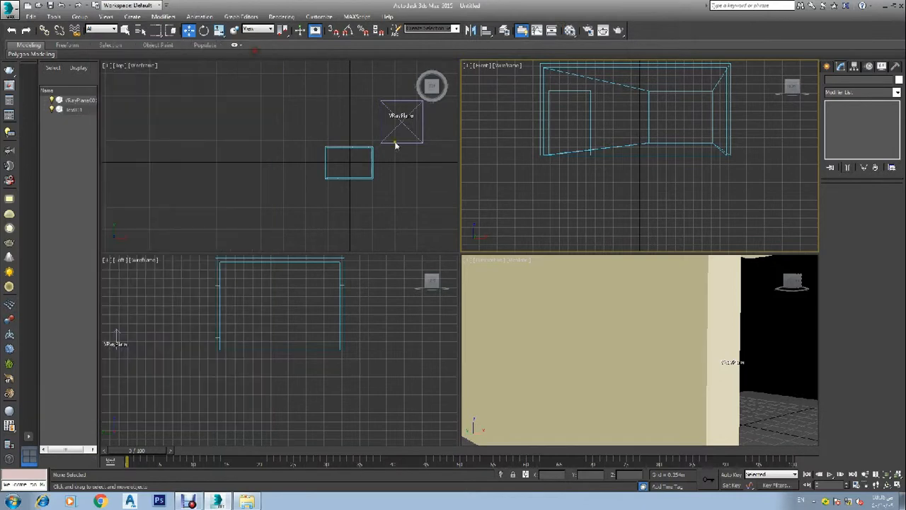
Switch to Windows Explorer and open the Max folder inside the Window 12 model folder
left_click(631, 357)
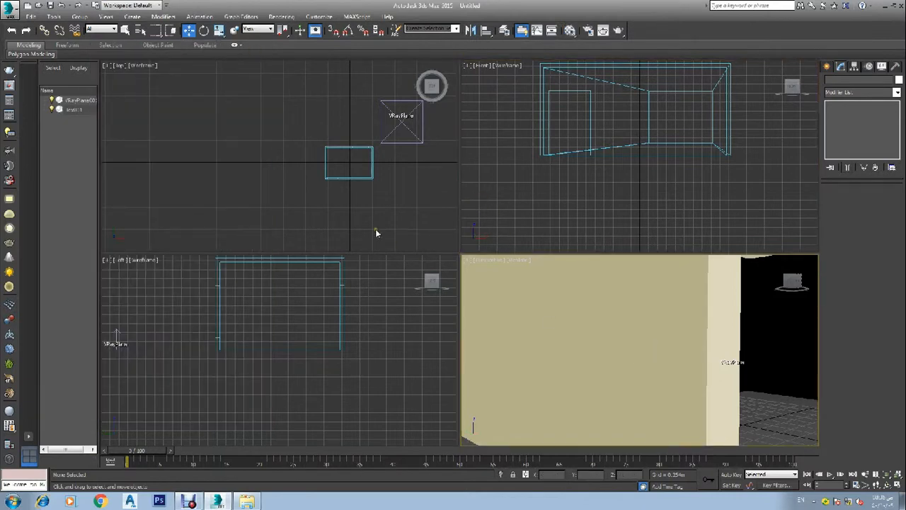
left_click(362, 168)
scroll(377, 167, "up", 3)
scroll(379, 167, "up", 2)
middle_click_drag(384, 167, 328, 150)
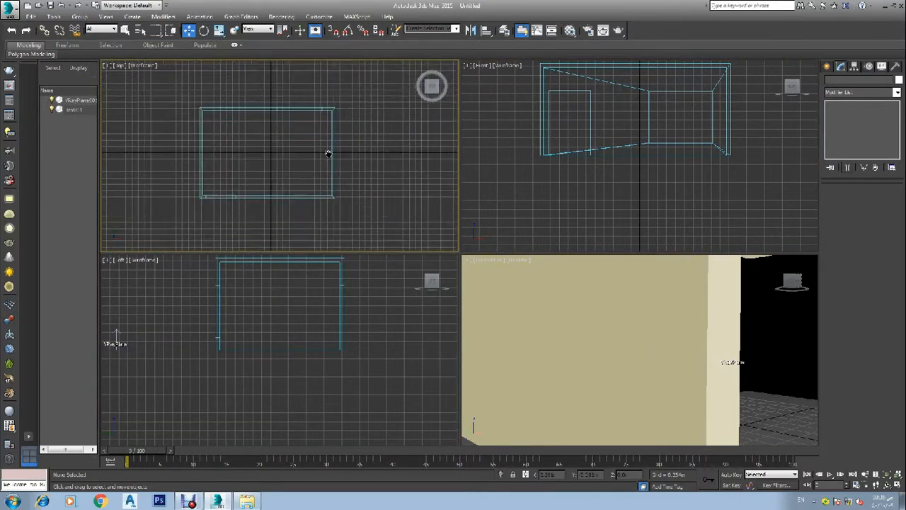
left_click(245, 501)
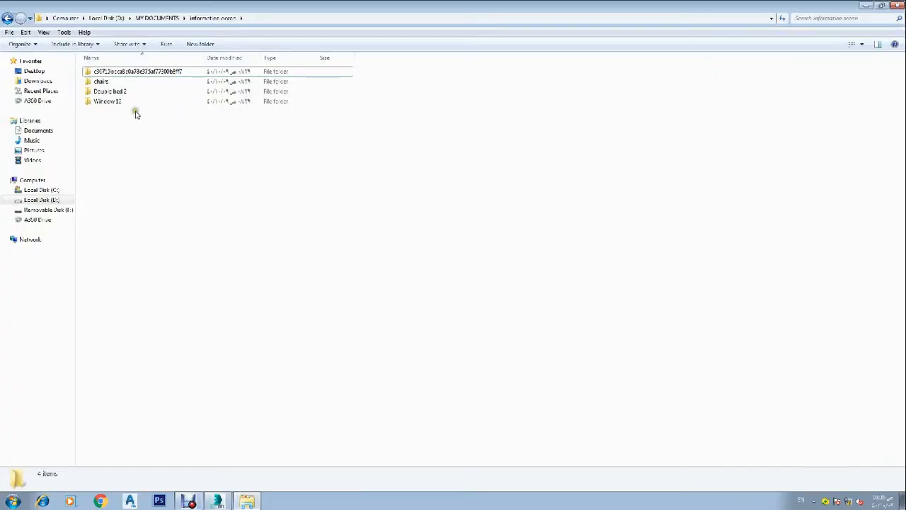
left_click(106, 92)
double_click(104, 94)
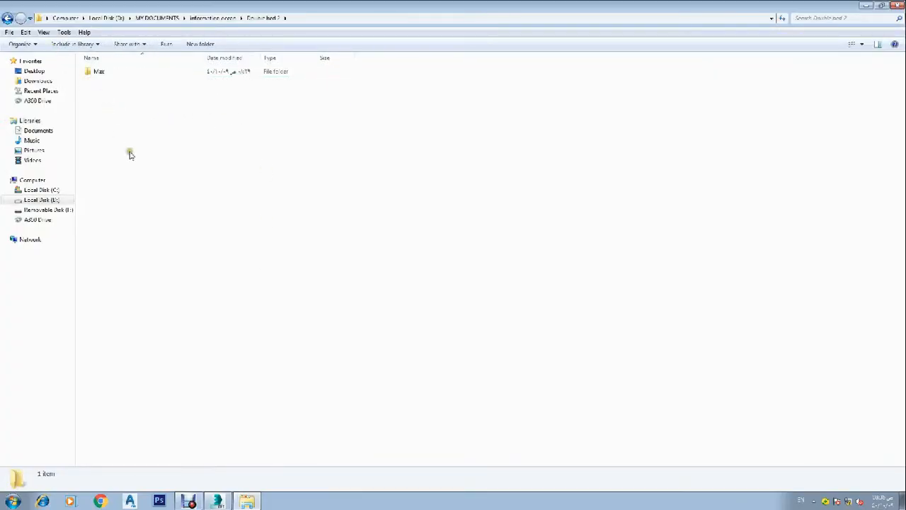
left_click(9, 19)
double_click(99, 101)
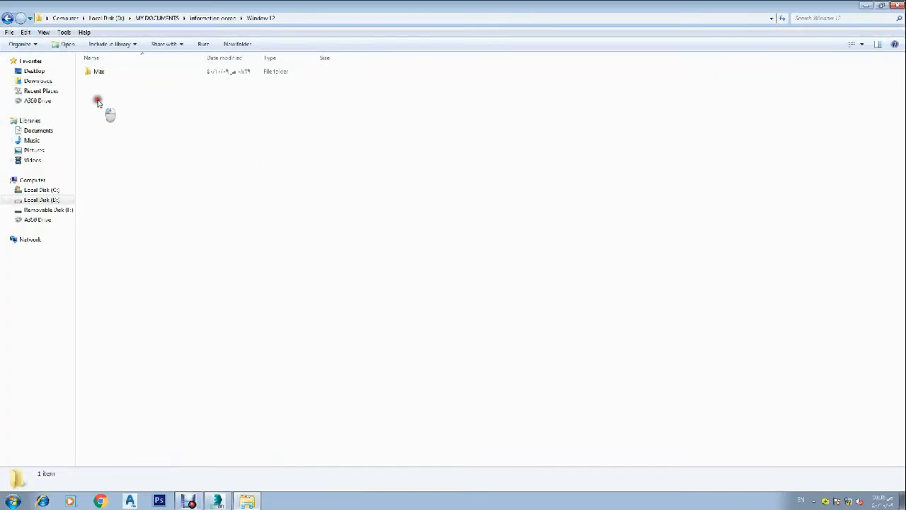
double_click(98, 72)
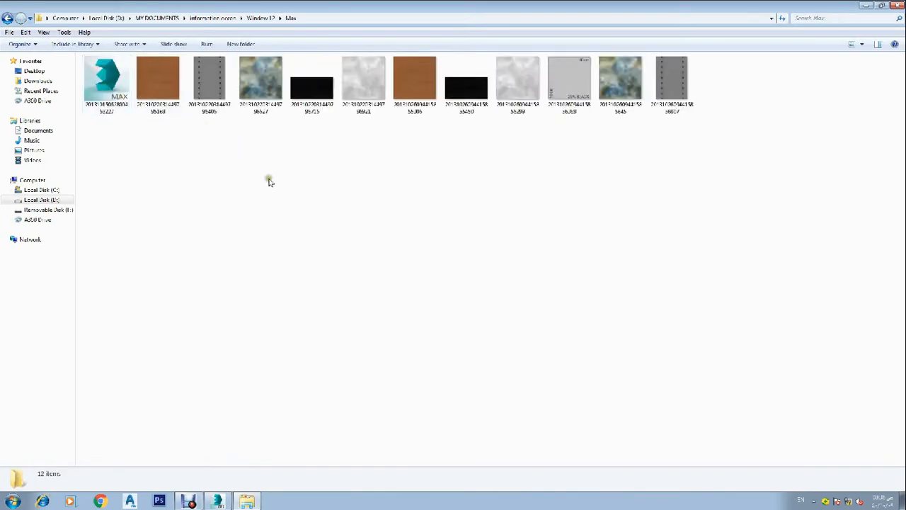
Merge the Window 12 Max scene file into the scene and place the window within the thickness of the wall with the window opening
left_click(117, 89)
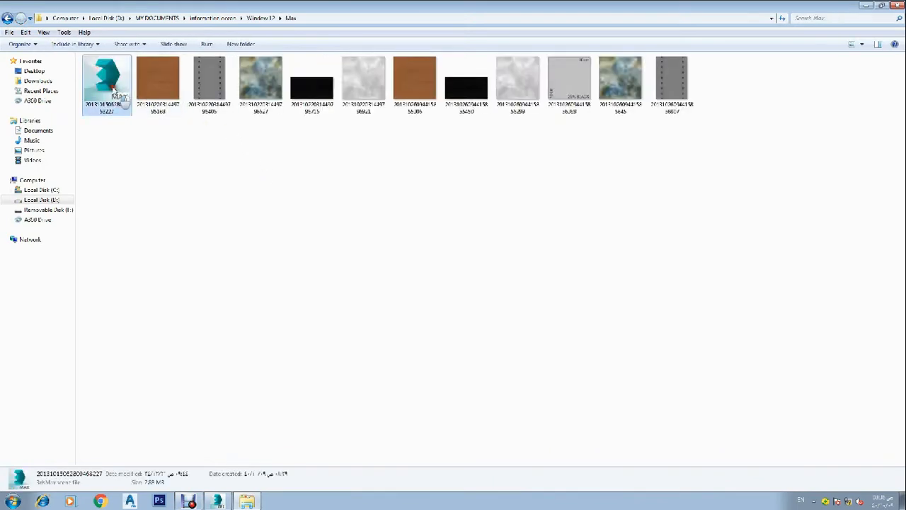
left_click_drag(248, 397, 251, 138)
left_click(276, 153)
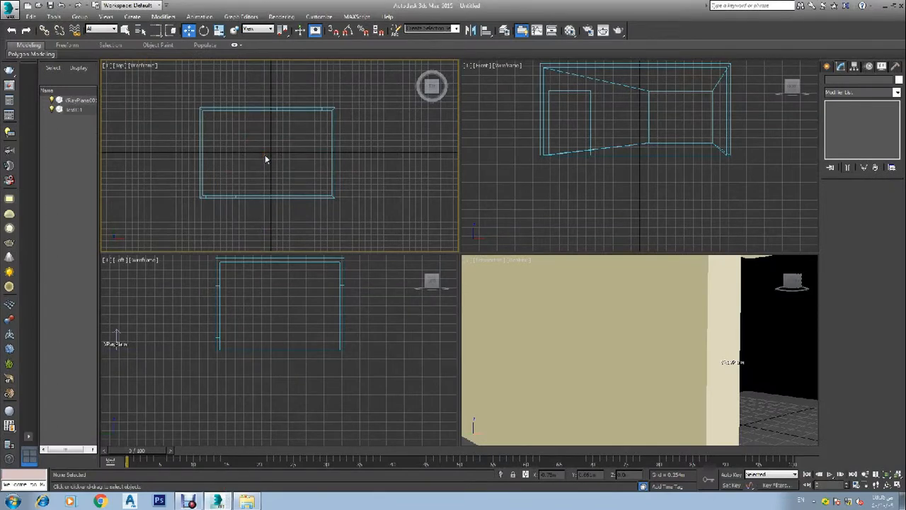
scroll(300, 113, "up", 5)
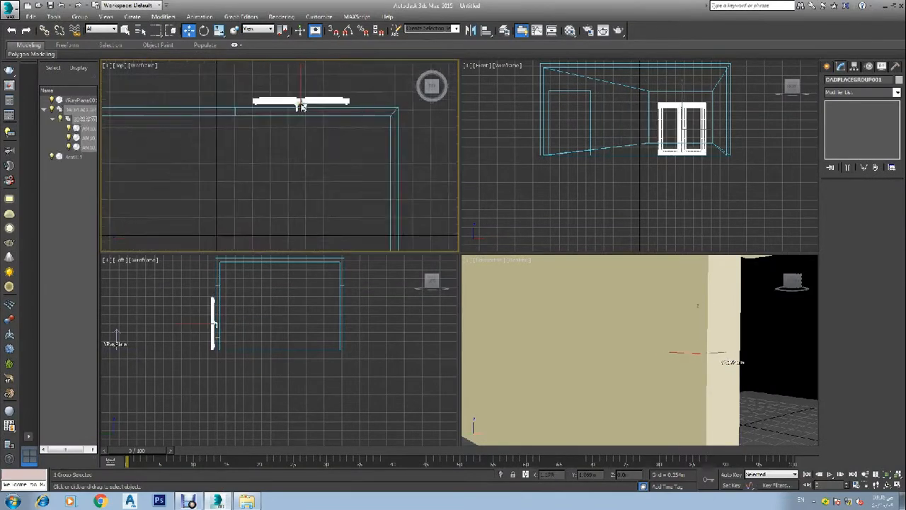
scroll(301, 113, "up", 3)
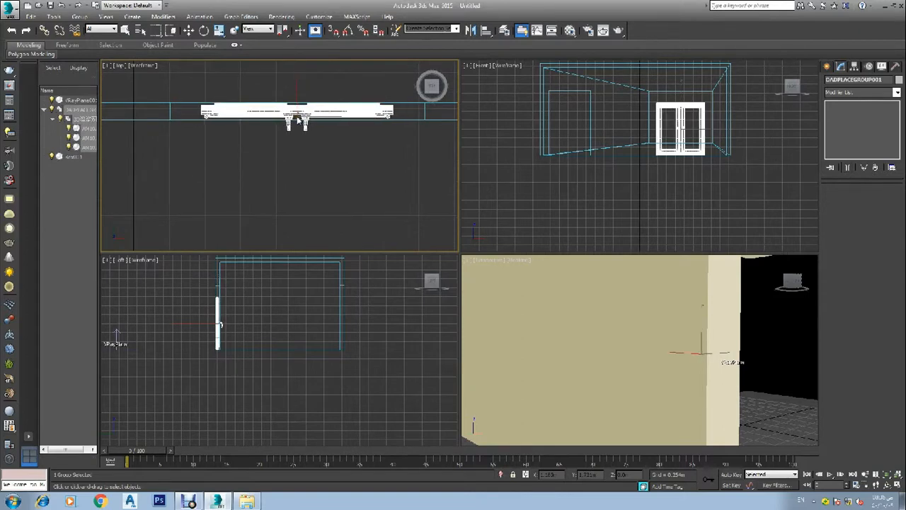
left_click(297, 120)
Raise the window group to the height of the wall opening and scale its width to about 132% to fill the opening
left_click(692, 132)
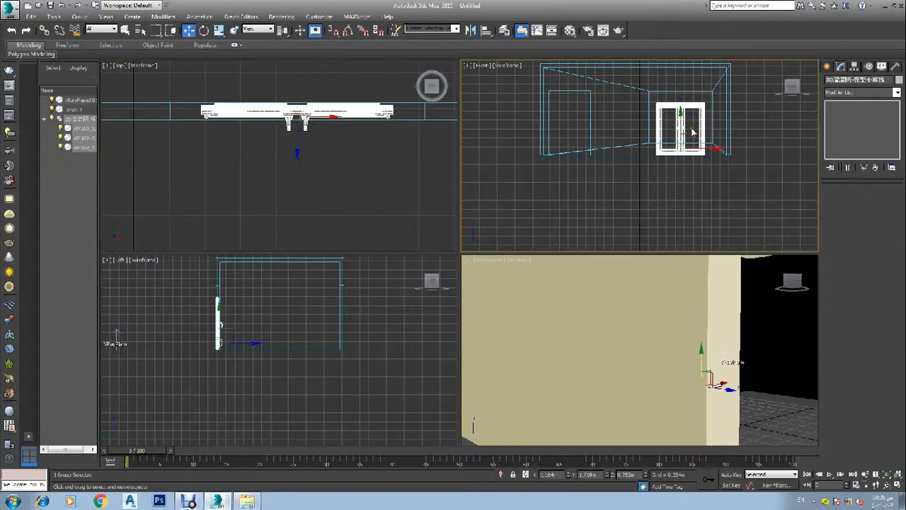
left_click_drag(681, 120, 683, 108)
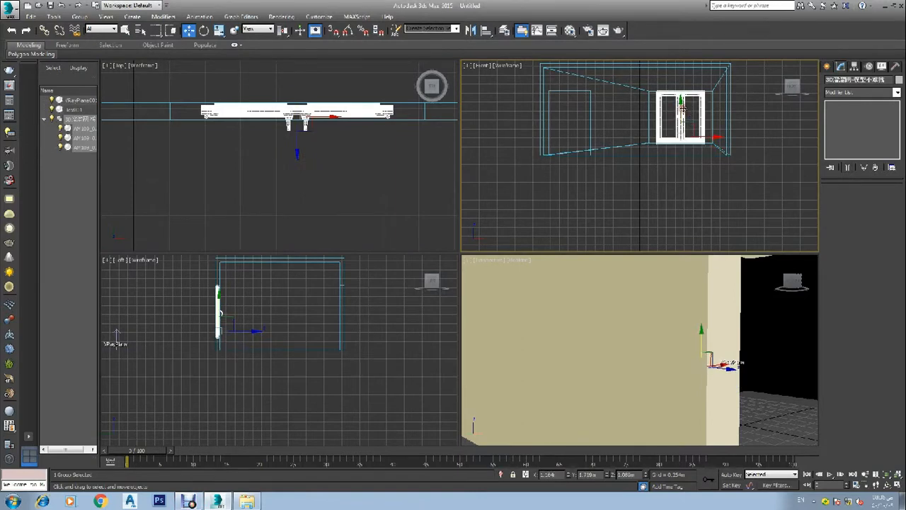
key("r")
left_click_drag(709, 134, 726, 134)
key("z")
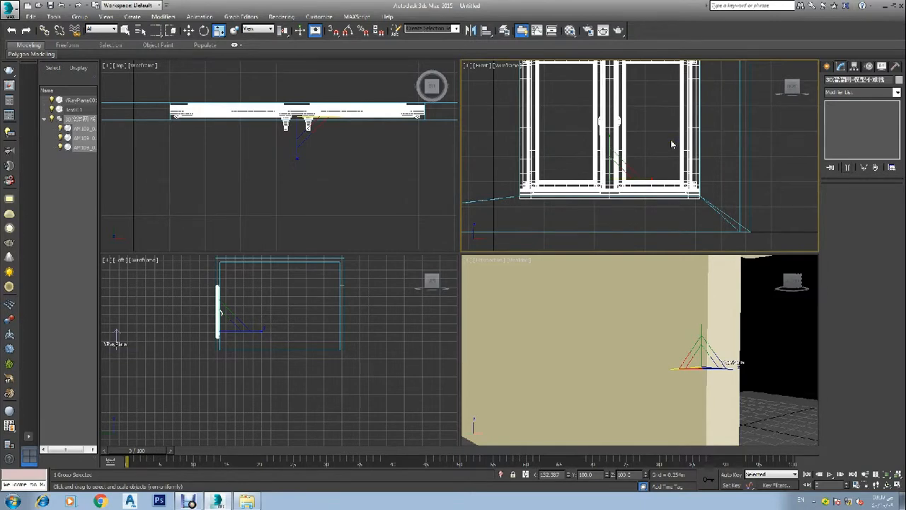
Scale the window group's height to about 104% and shift it slightly sideways to line up with the wall opening
scroll(668, 150, "up", 2)
scroll(590, 159, "down", 2)
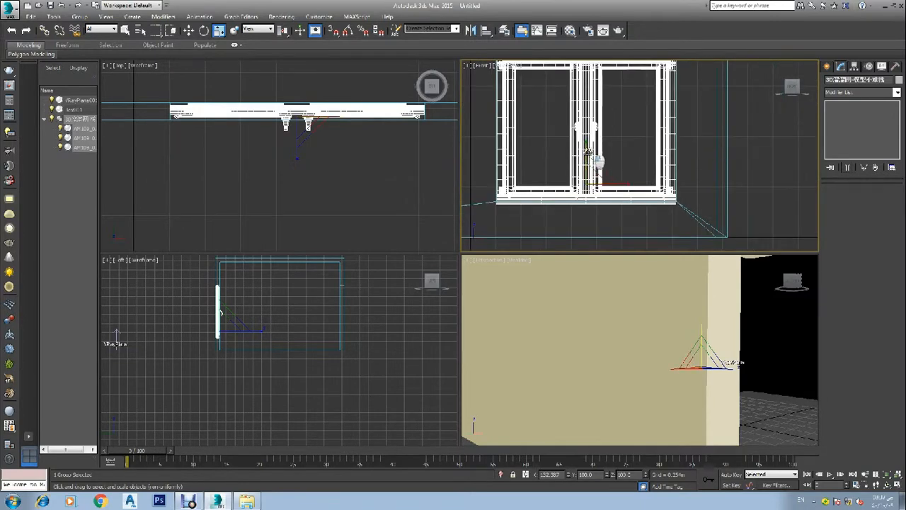
left_click_drag(588, 151, 589, 150)
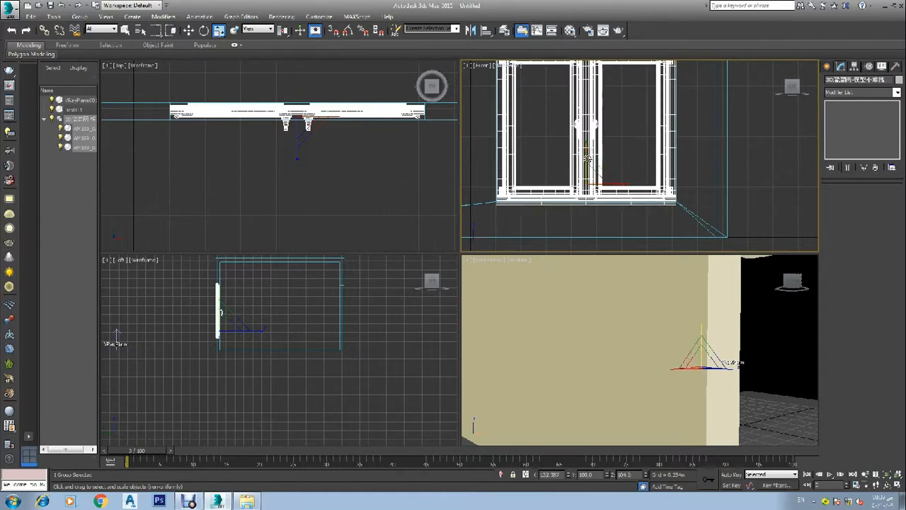
key("w")
scroll(578, 189, "down", 5)
scroll(591, 174, "up", 4)
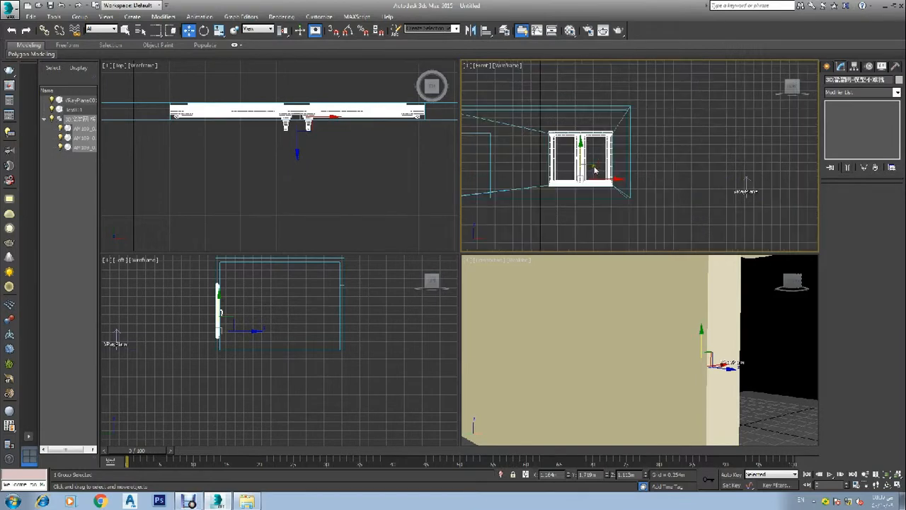
left_click_drag(601, 186, 603, 184)
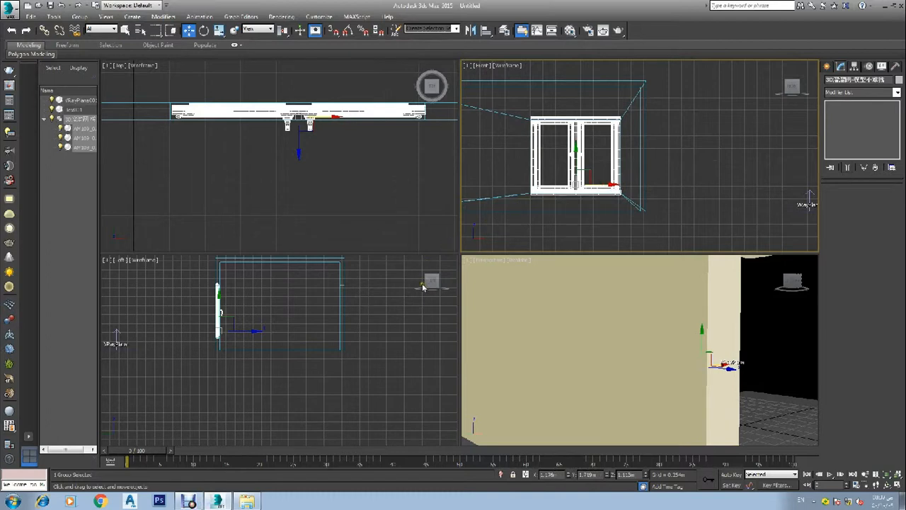
Examine how the window fits the wall opening, checking it from inside the room and along both side edges
right_click(583, 316)
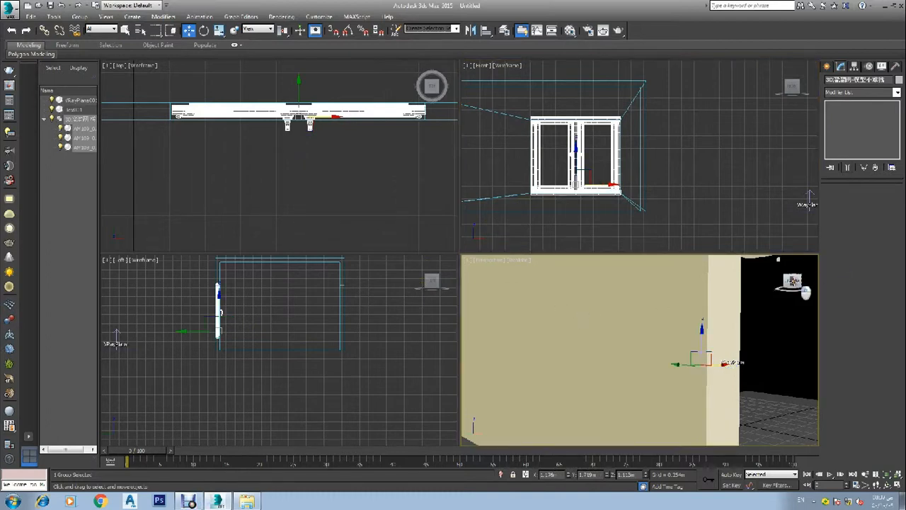
left_click_drag(801, 286, 795, 285)
left_click(368, 163)
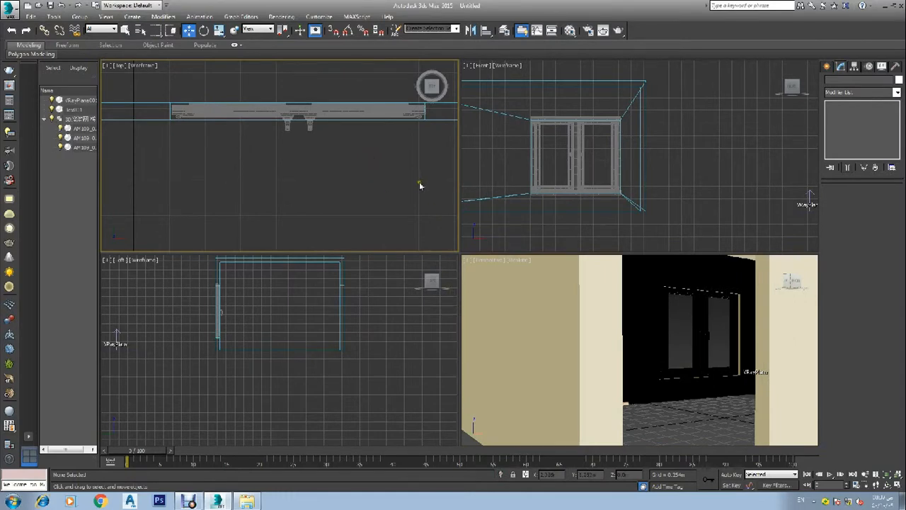
right_click(581, 151)
left_click(566, 157)
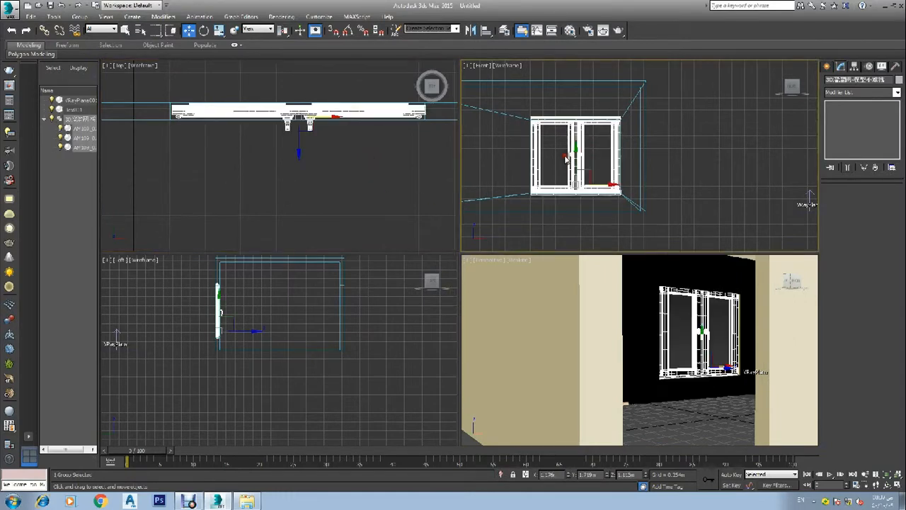
scroll(620, 173, "up", 10)
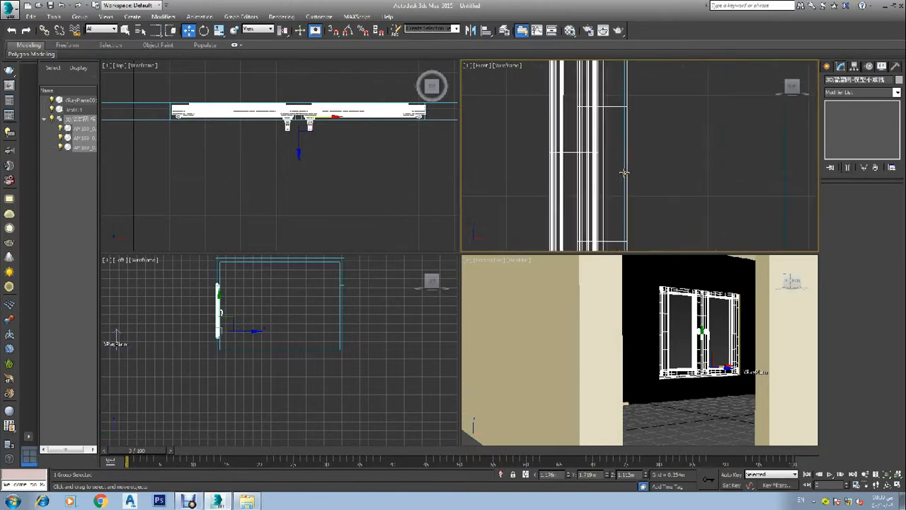
scroll(621, 177, "down", 5)
scroll(490, 167, "up", 6)
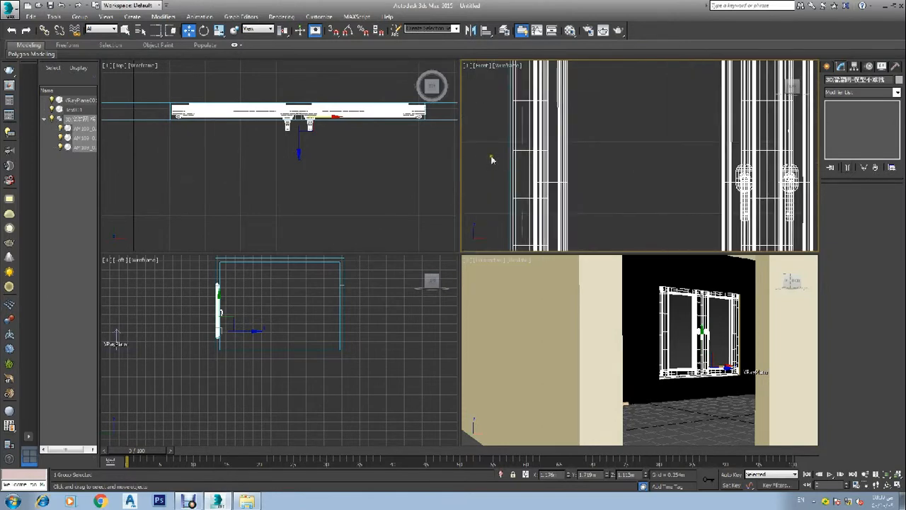
scroll(493, 158, "down", 6)
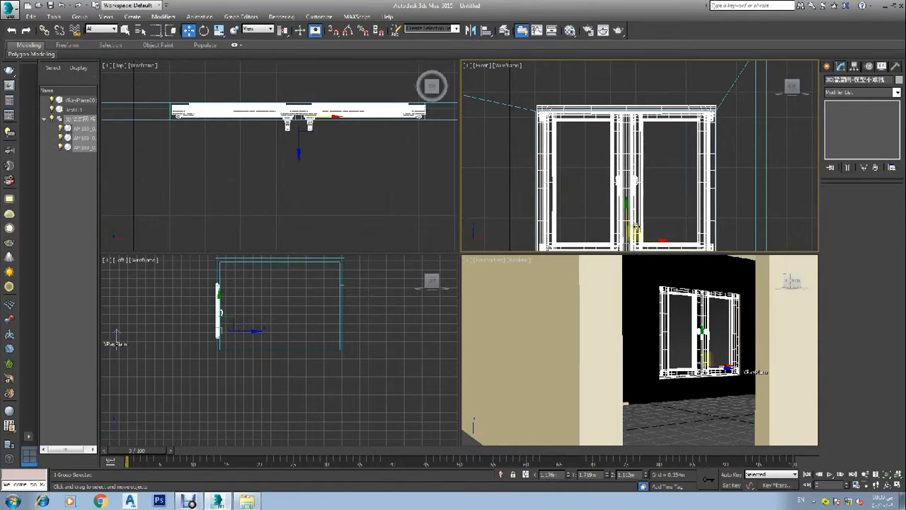
Nudge the window group sideways, scale its width to about 136% so it spans the wall opening, and deselect it
left_click_drag(653, 241, 652, 240)
key("r")
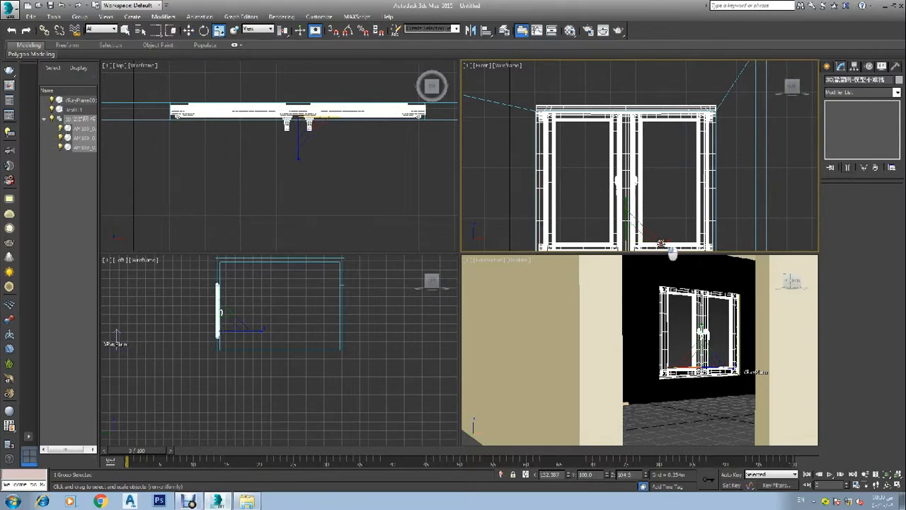
left_click_drag(660, 243, 661, 243)
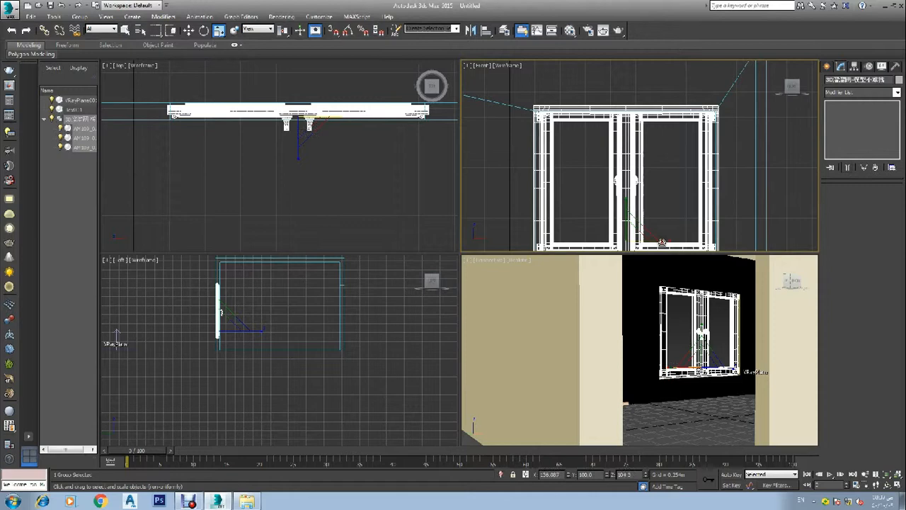
key("w")
left_click(657, 241)
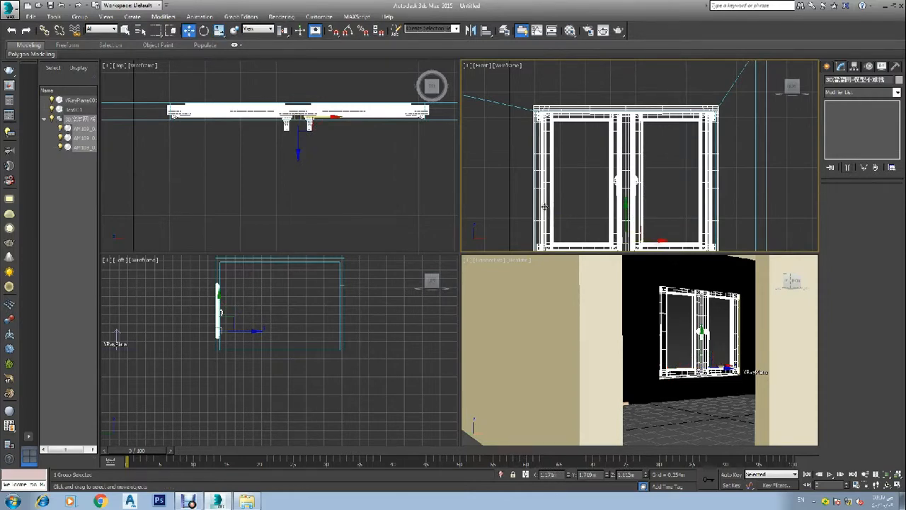
left_click(507, 181)
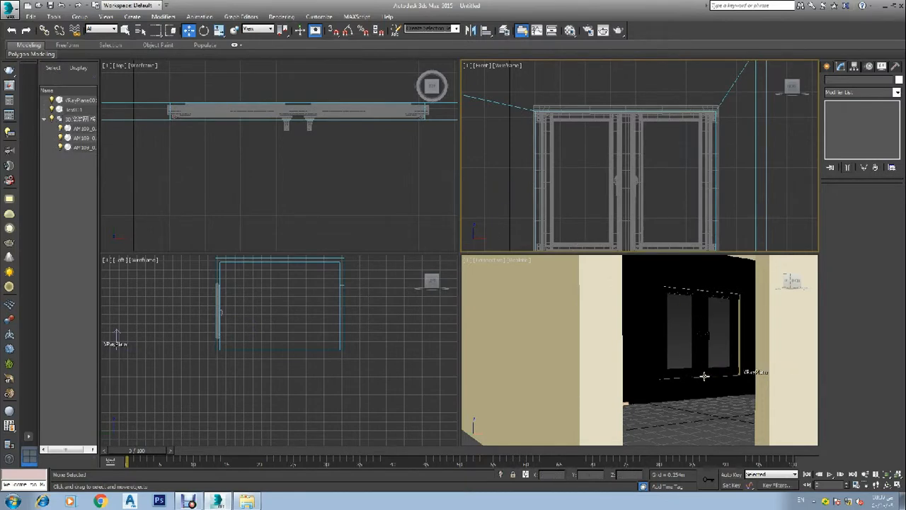
middle_click_drag(682, 403, 654, 390)
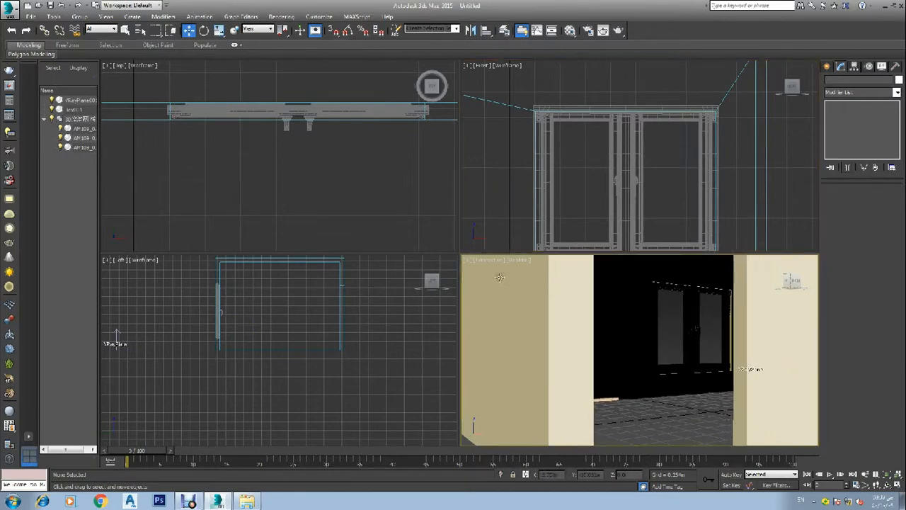
left_click(322, 178)
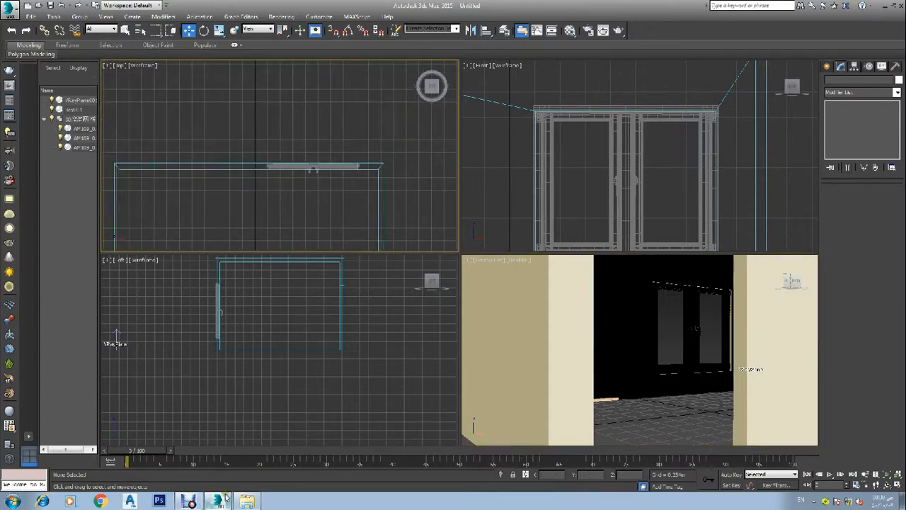
Switch to Windows Explorer and open the folder containing the curtain model inside the information ocean folder
left_click(247, 501)
left_click(7, 18)
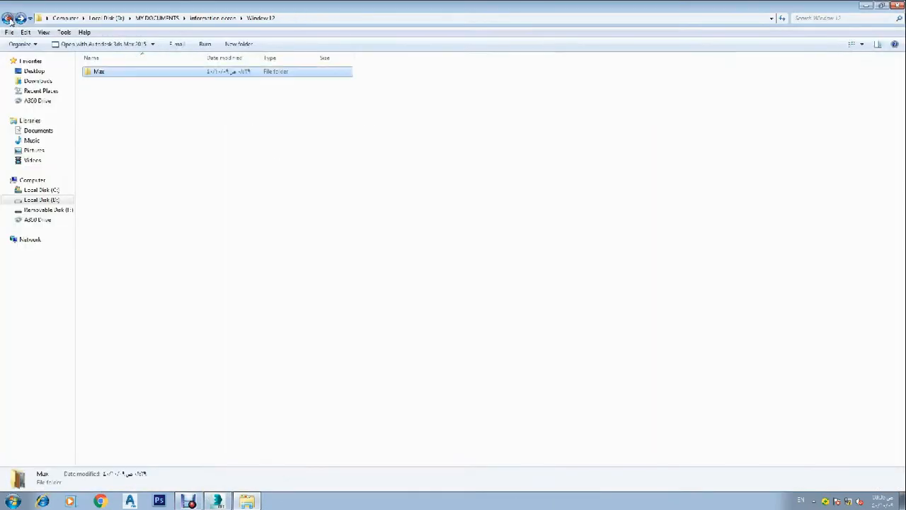
left_click(7, 19)
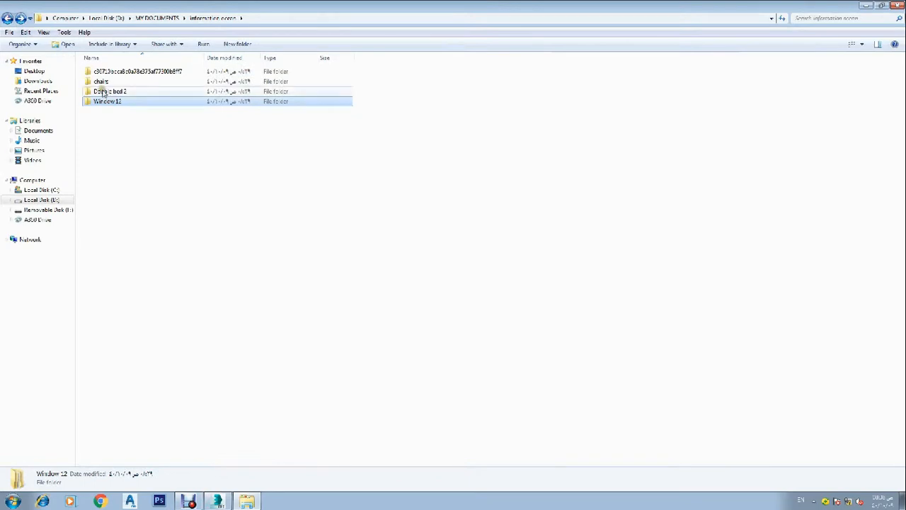
double_click(129, 74)
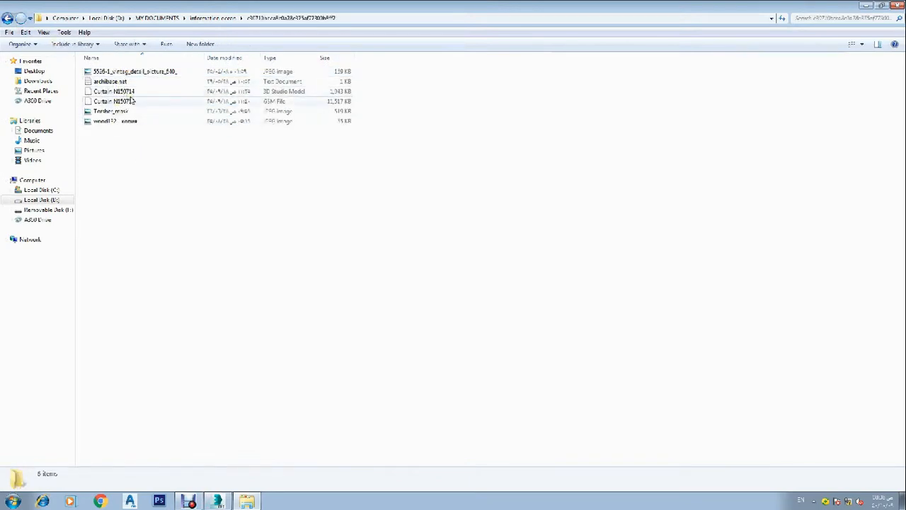
Bring the Curtain N150714 3D Studio model into the 3ds Max scene and place it in front of the room
left_click(119, 92)
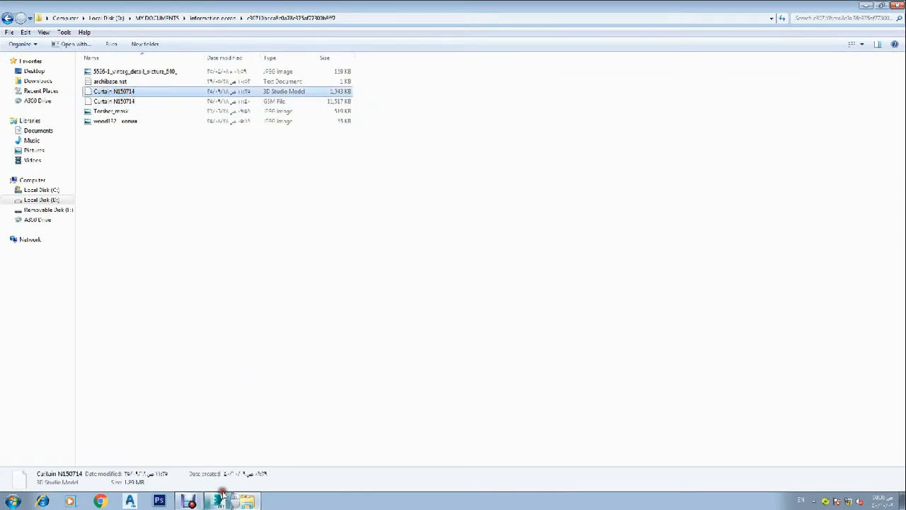
left_click_drag(222, 493, 257, 172)
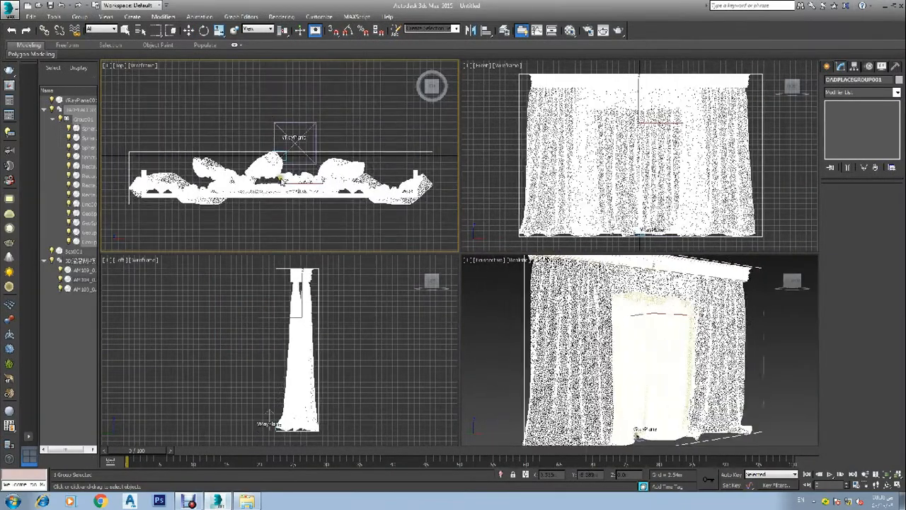
left_click(305, 192)
Scale the oversized curtain down separately in depth, height and width until it is a small block
key("r")
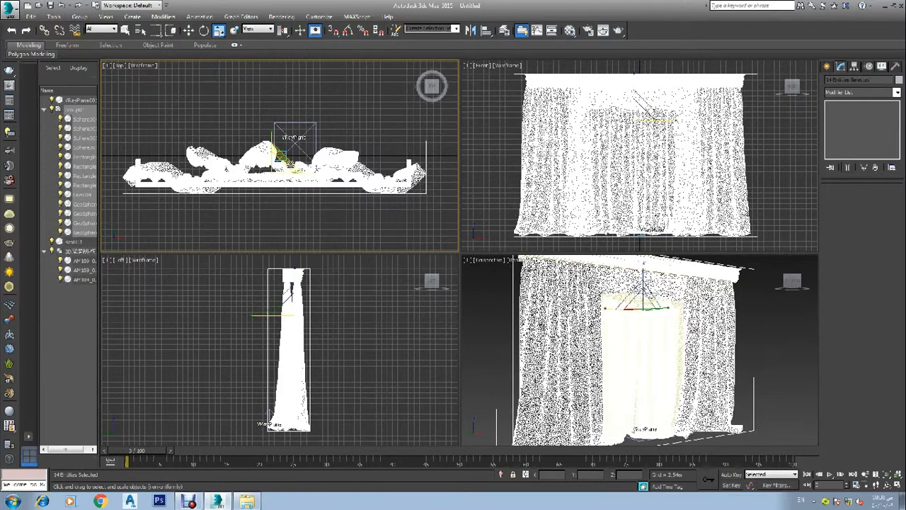
left_click_drag(342, 174, 272, 216)
left_click_drag(273, 141, 275, 206)
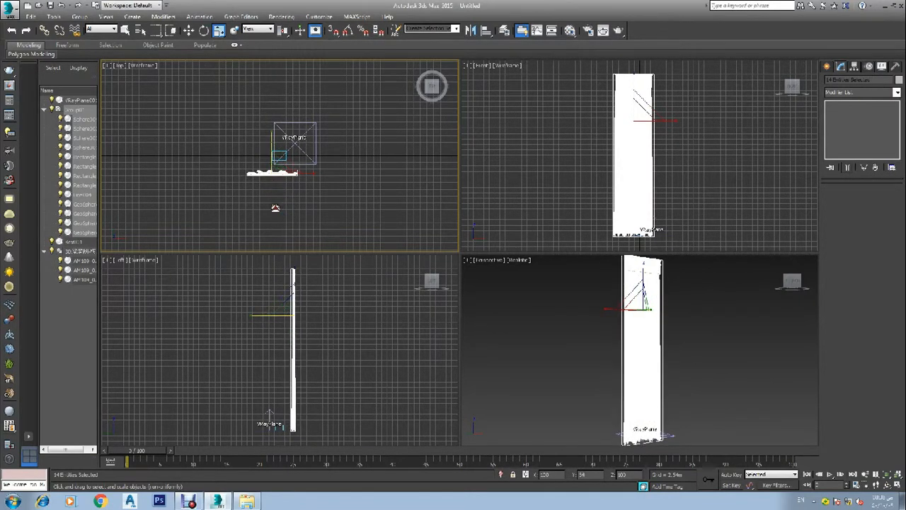
right_click(571, 174)
left_click_drag(632, 81, 642, 182)
left_click_drag(633, 87, 644, 160)
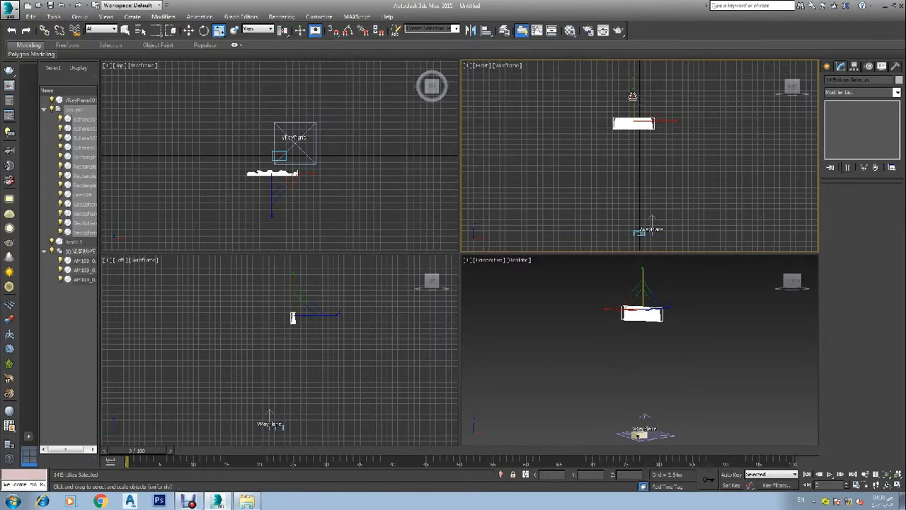
left_click_drag(669, 115, 584, 128)
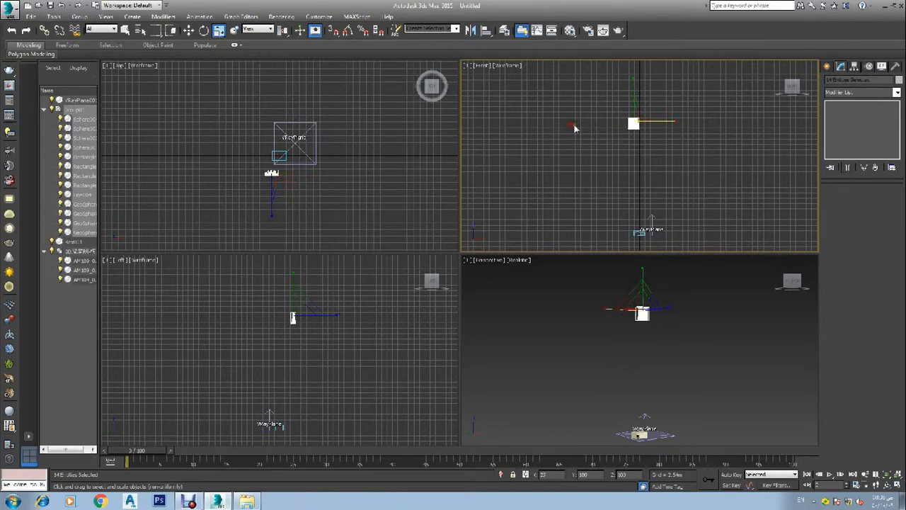
Move the curtain straight down to the level of the room
key("w")
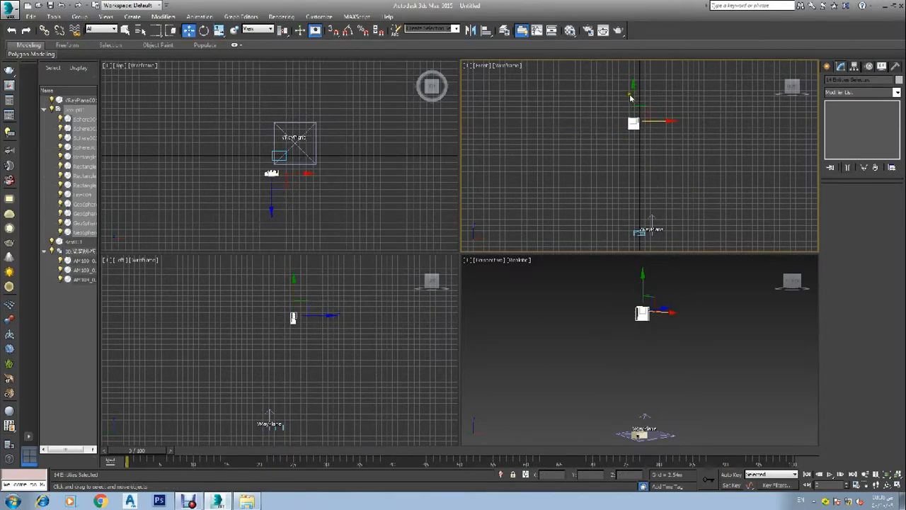
left_click_drag(633, 90, 638, 206)
scroll(637, 206, "up", 5)
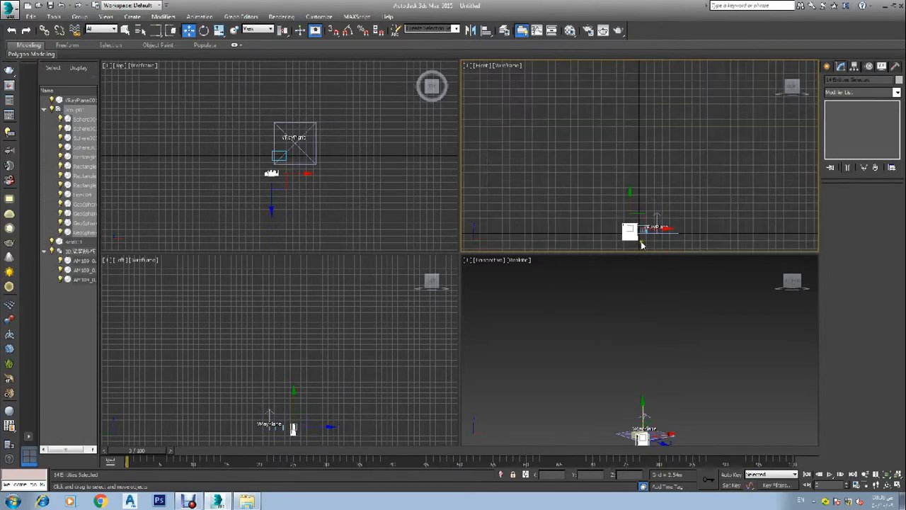
scroll(613, 199, "down", 3)
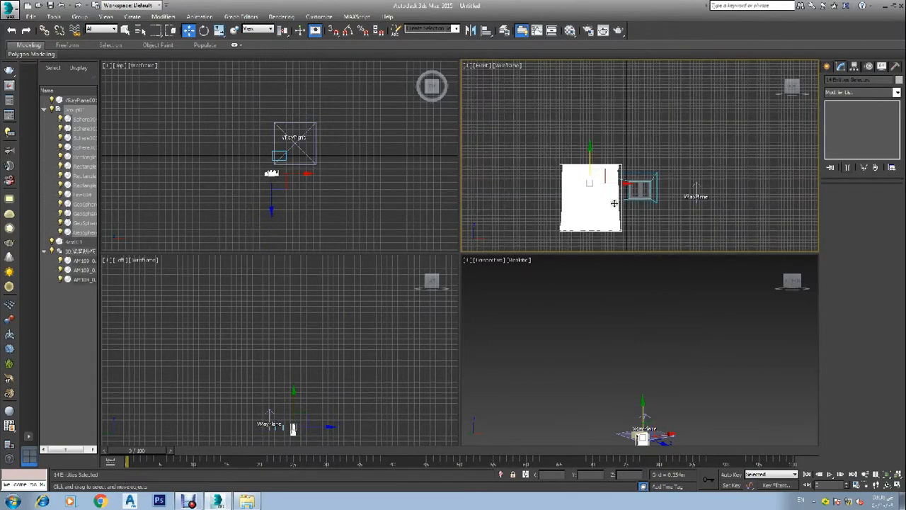
Shrink the curtain to roughly the room's height and move it sideways over the window
key("r")
left_click_drag(625, 184, 590, 189)
left_click_drag(590, 149, 664, 191)
key("w")
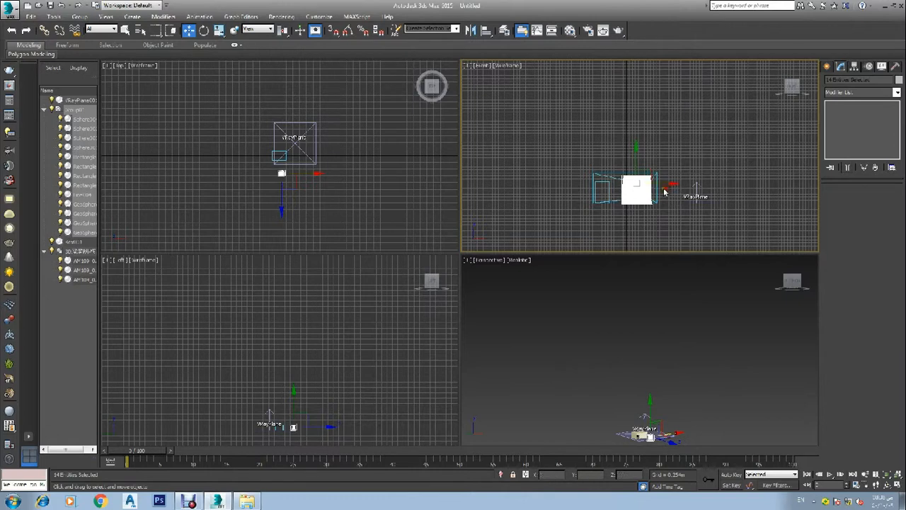
scroll(664, 192, "up", 5)
Shrink the curtain to fit the window wall, lower it almost to the floor, and widen it slightly past the window
key("r")
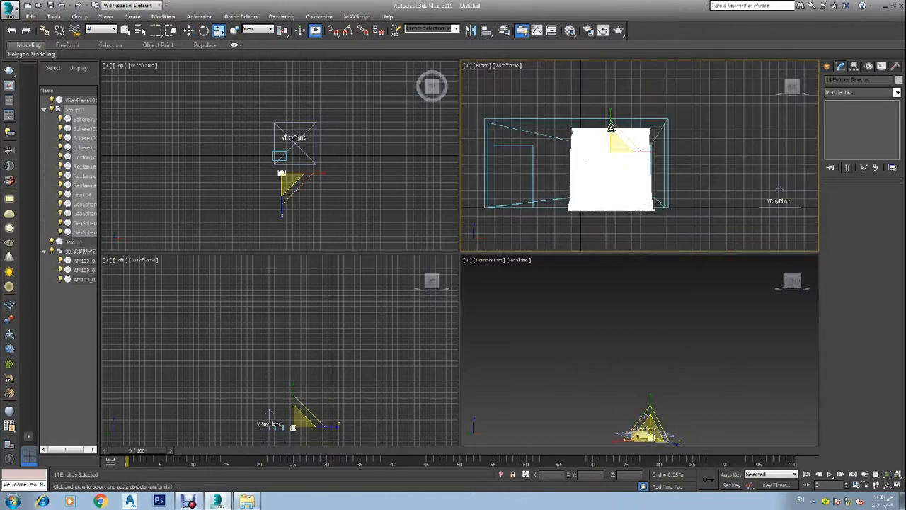
left_click_drag(620, 125, 650, 152)
key("w")
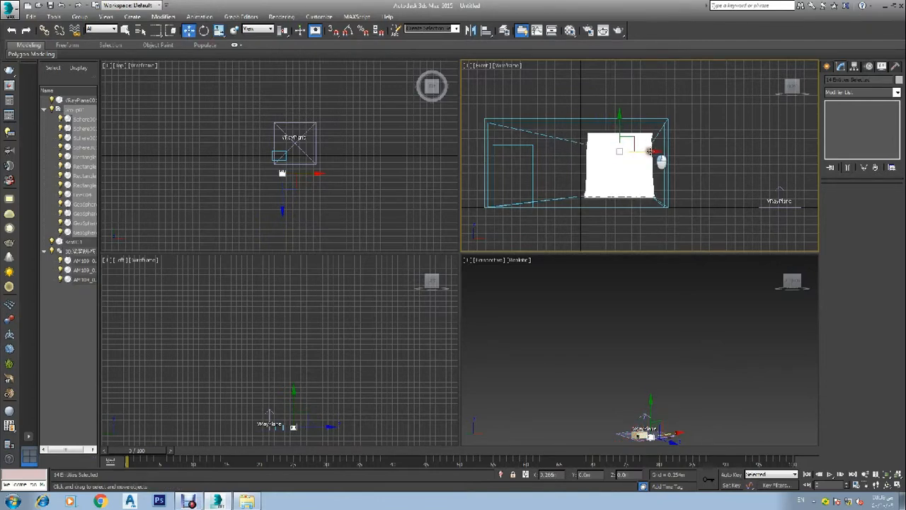
mouse_move(619, 117)
left_mouse_down()
mouse_move(620, 138)
mouse_move(620, 126)
left_mouse_up()
key("r")
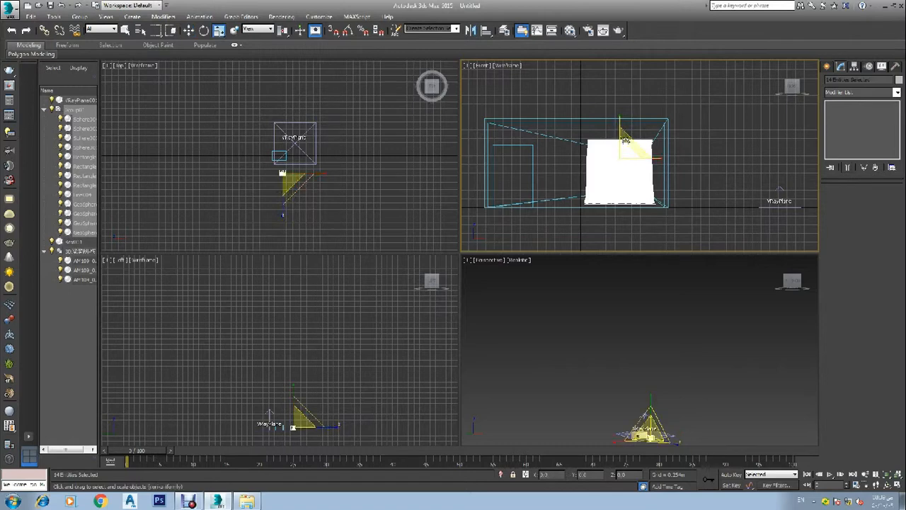
left_click_drag(650, 155, 659, 157)
key("w")
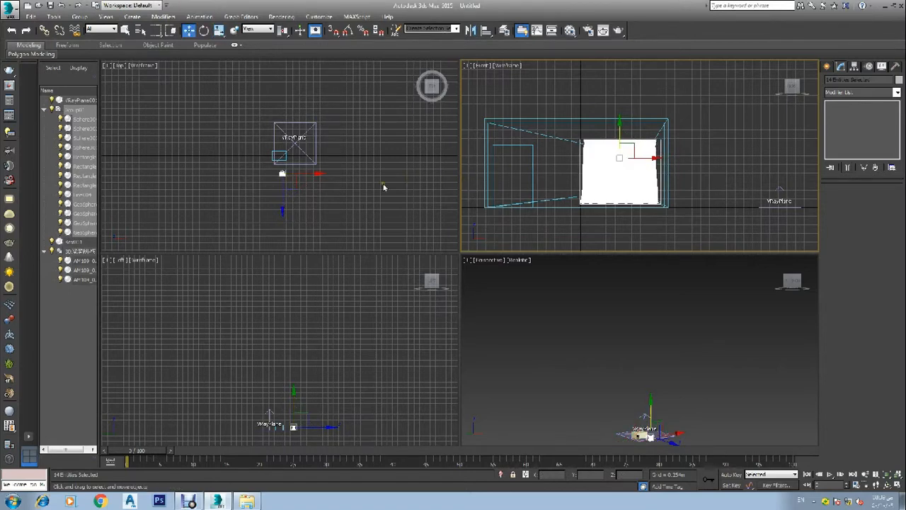
Flatten the curtain's depth in plan until it is a thin strip
scroll(283, 177, "up", 4)
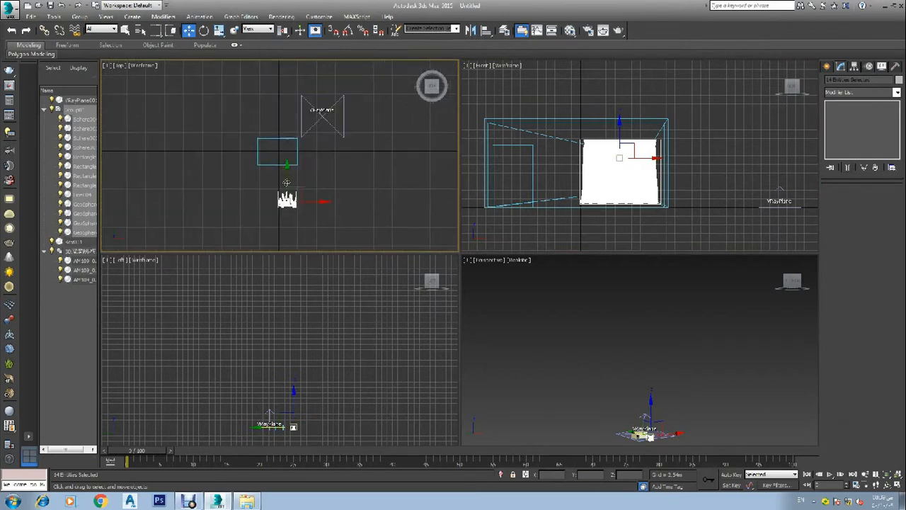
key("r")
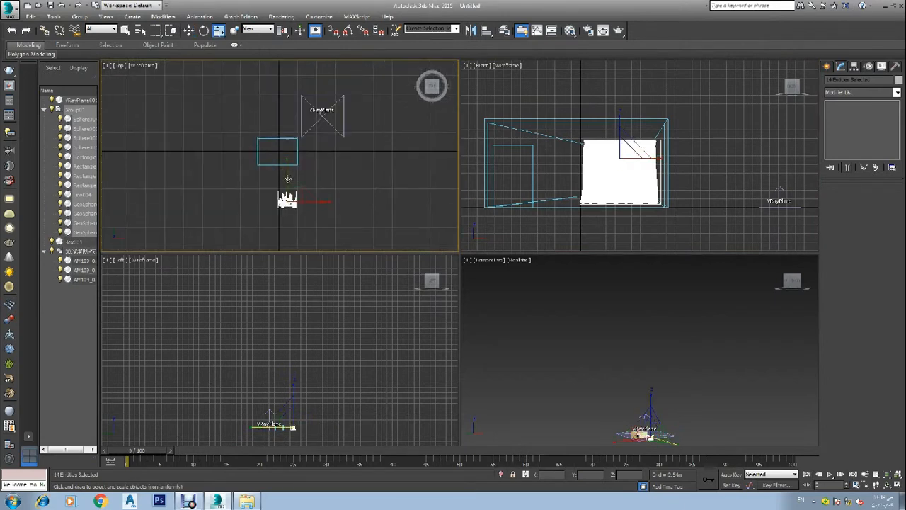
left_click_drag(287, 178, 291, 250)
scroll(284, 204, "up", 4)
left_click_drag(288, 151, 302, 180)
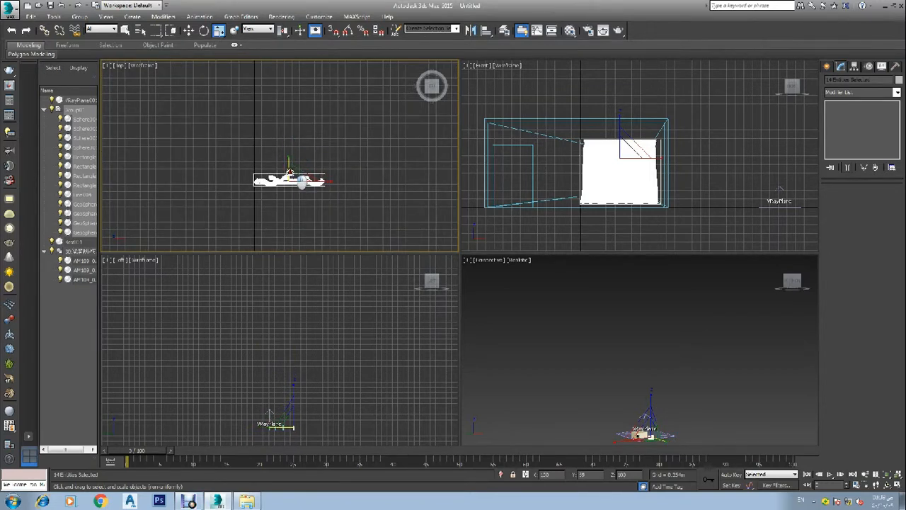
Move the thinned curtain into the room against the inner face of the window wall, thinning it further and centring it over the window
key("w")
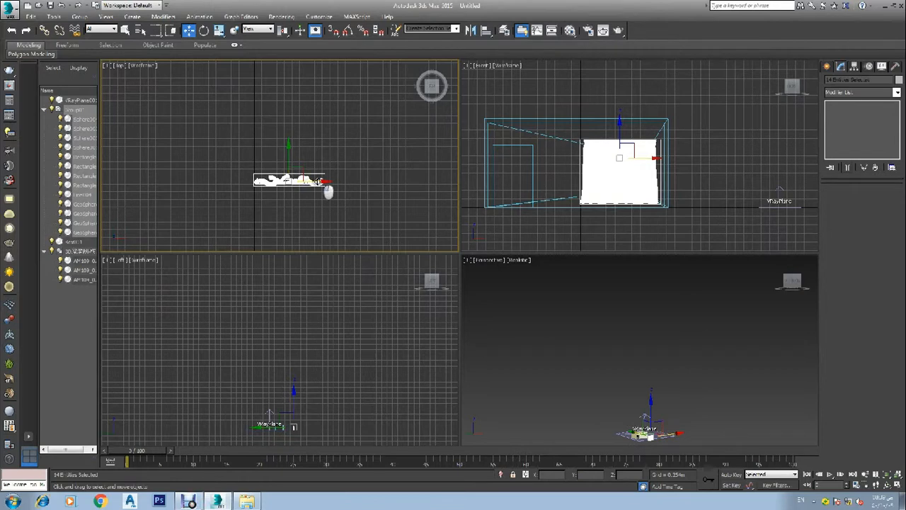
left_click_drag(318, 182, 275, 126)
scroll(271, 134, "up", 5)
scroll(298, 187, "up", 1)
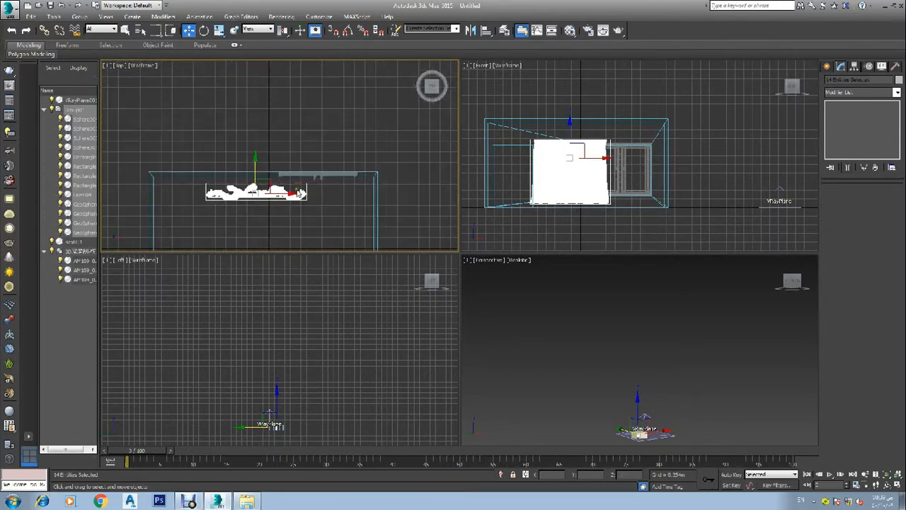
left_click_drag(277, 196, 305, 169)
key("r")
key("w")
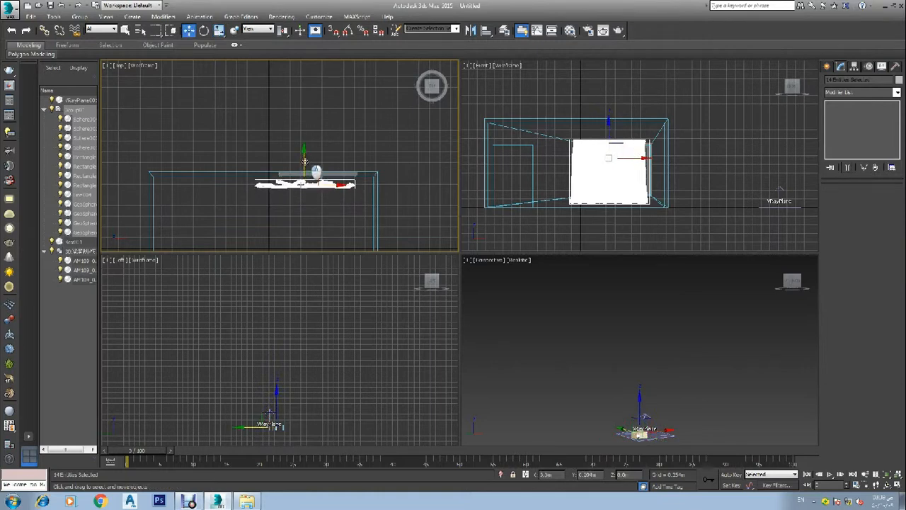
scroll(314, 185, "up", 5)
left_click_drag(301, 201, 316, 163)
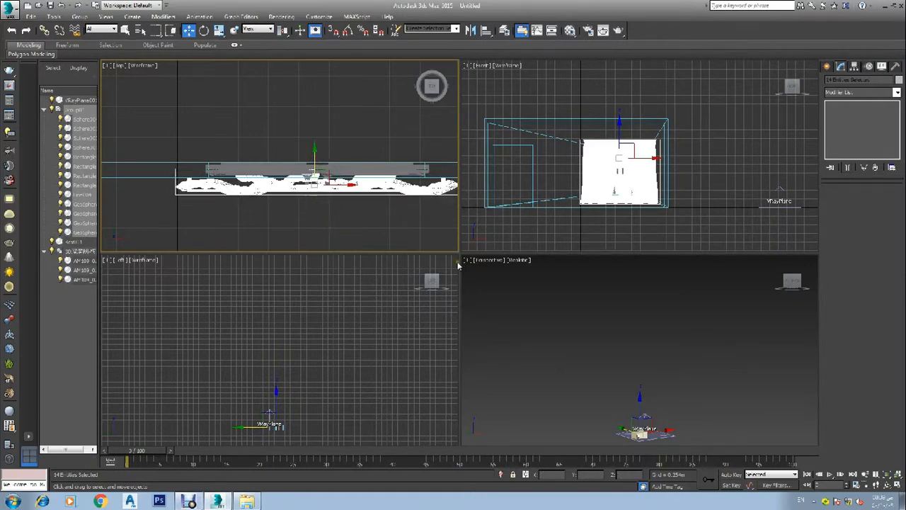
left_click(579, 356)
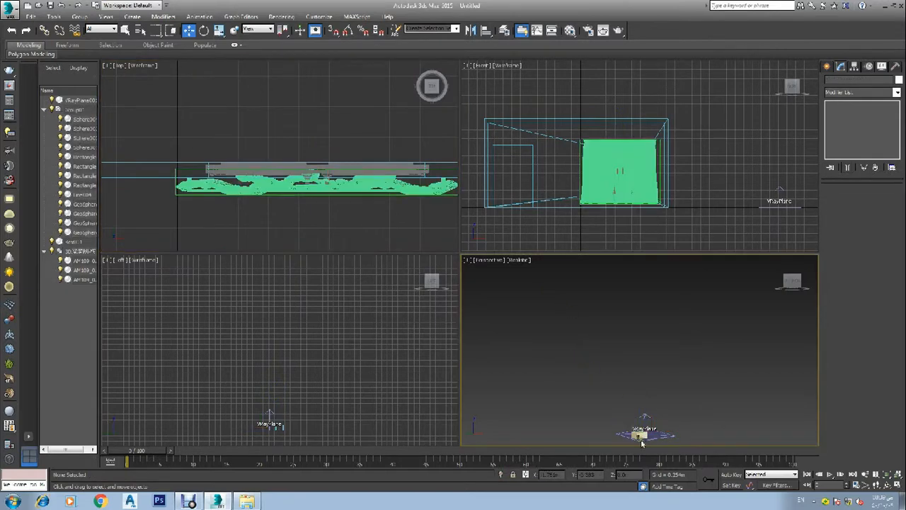
Merge the MAX scene file from the Double bed 2 folder's Max subfolder in Windows Explorer into the scene, placing the bed inside the room
scroll(612, 423, "up", 10)
scroll(619, 389, "up", 5)
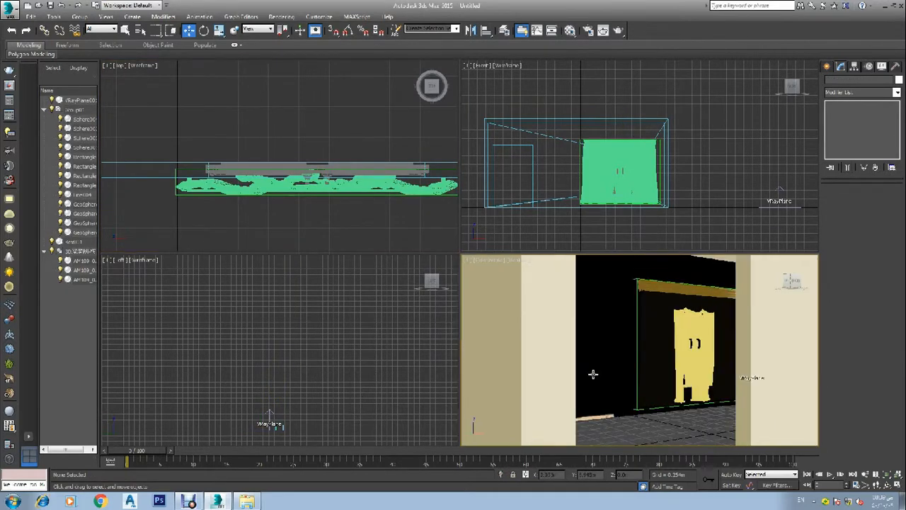
scroll(311, 222, "down", 8)
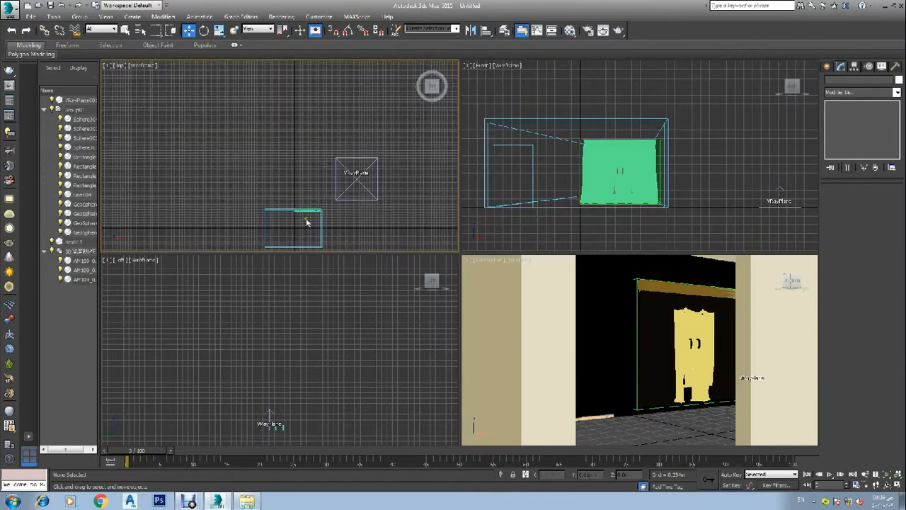
middle_click_drag(307, 222, 312, 162)
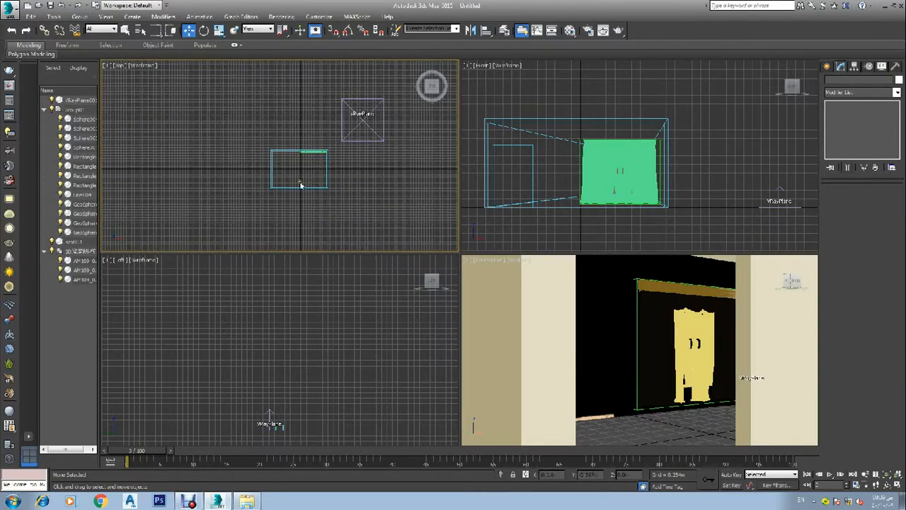
left_click(223, 499)
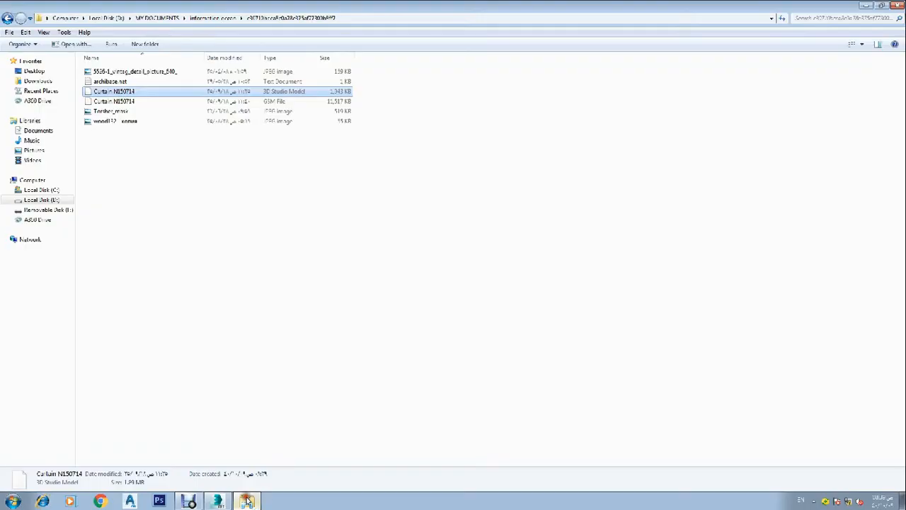
left_click(8, 18)
double_click(110, 92)
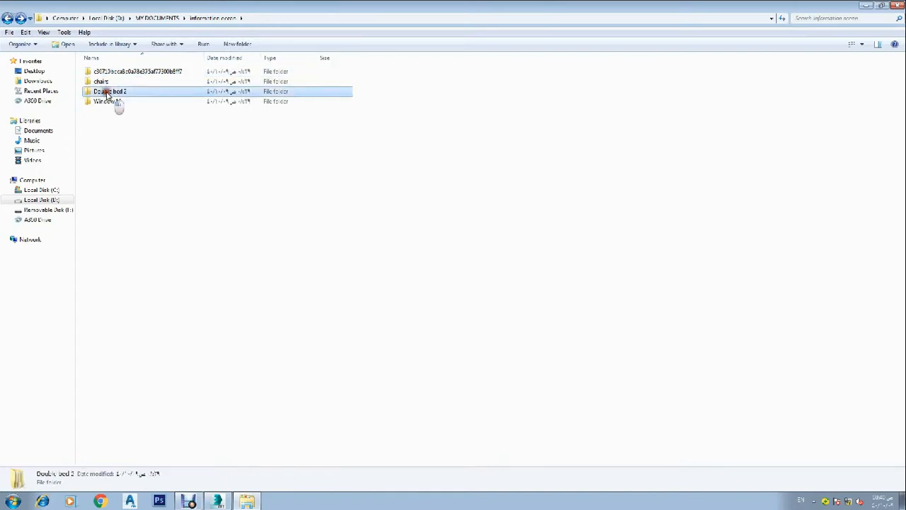
double_click(98, 71)
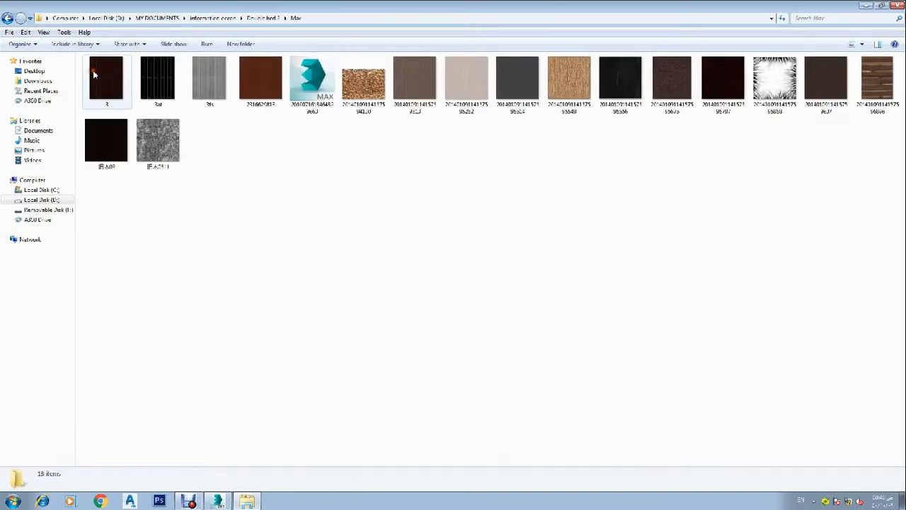
left_click(307, 85)
left_click_drag(307, 85, 296, 172)
left_click(315, 189)
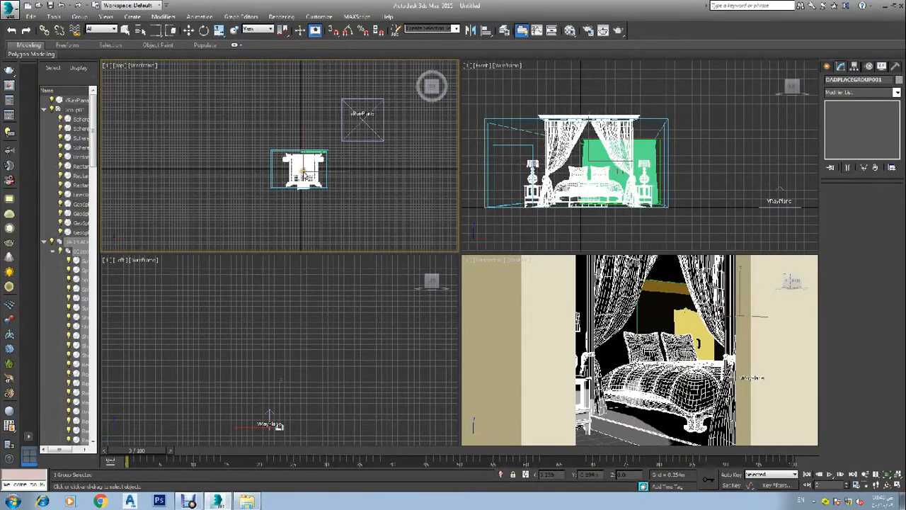
scroll(303, 170, "up", 4)
left_click(300, 175)
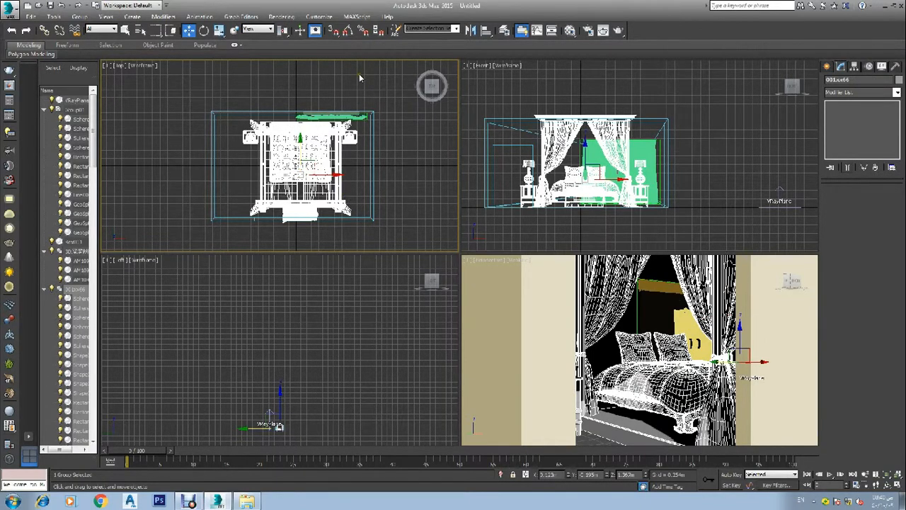
left_click(470, 31)
left_click(434, 204)
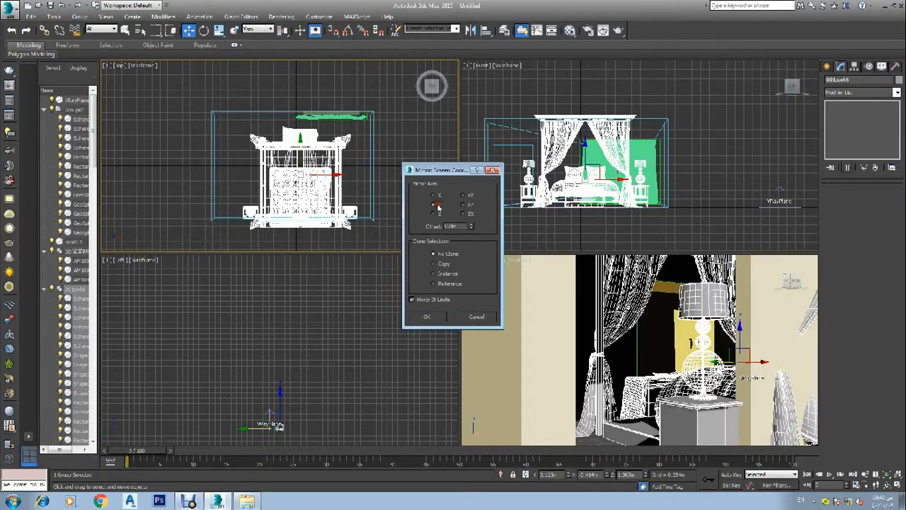
left_click(434, 214)
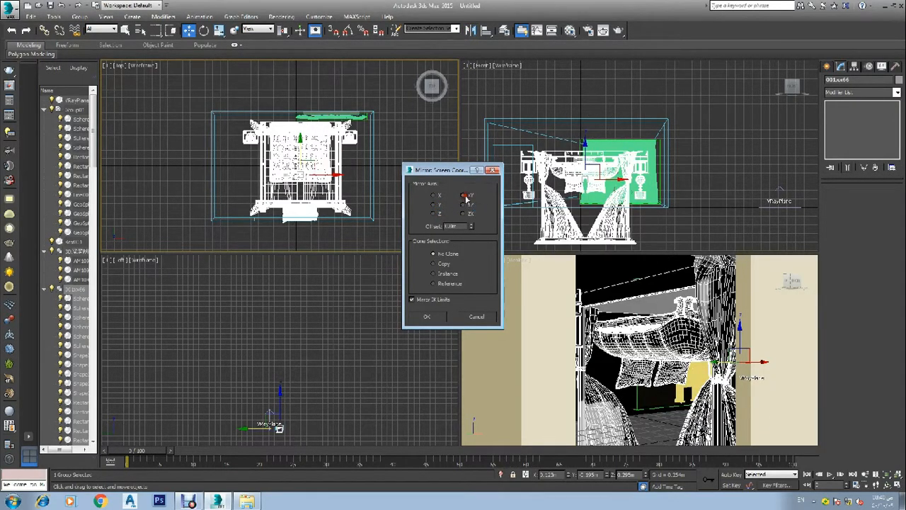
left_click(466, 205)
left_click(466, 213)
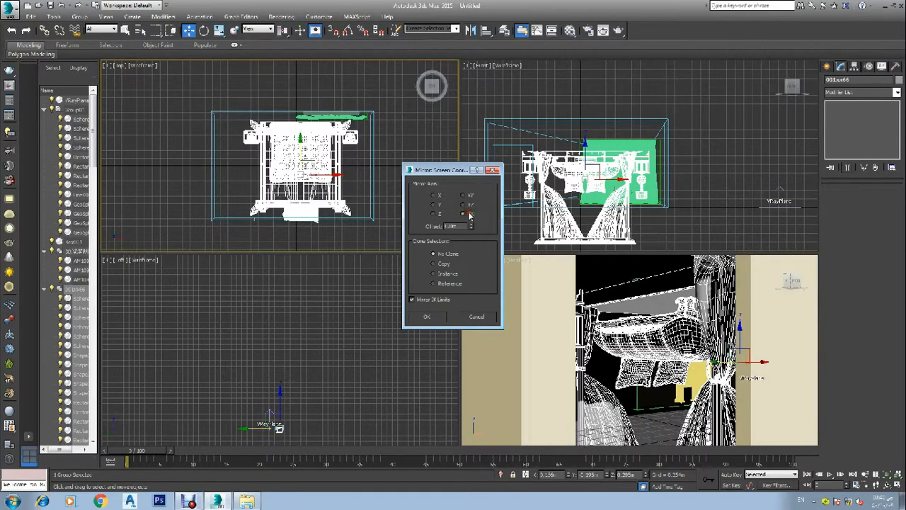
left_click(434, 214)
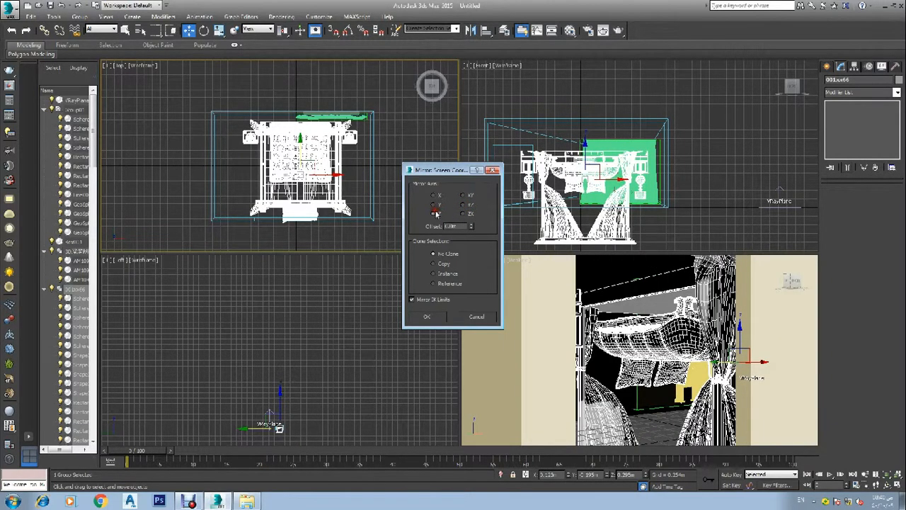
left_click(433, 205)
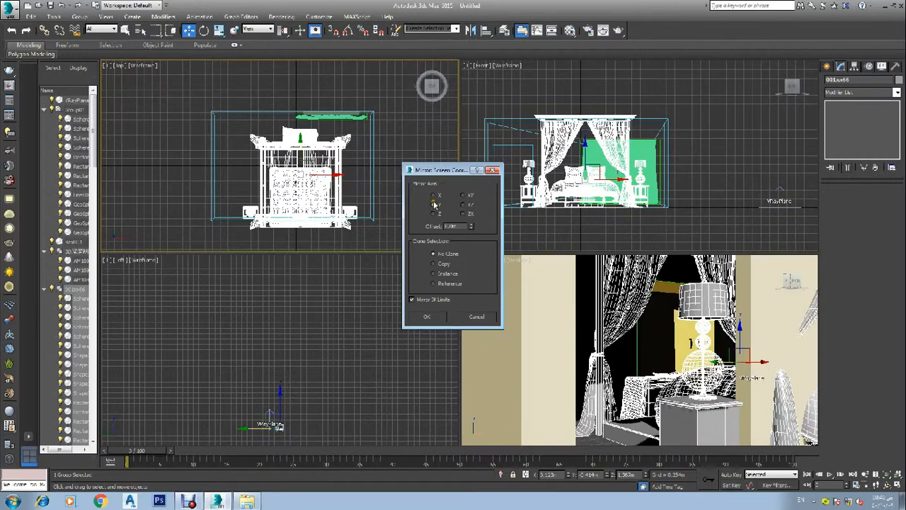
left_click(434, 196)
left_click(492, 170)
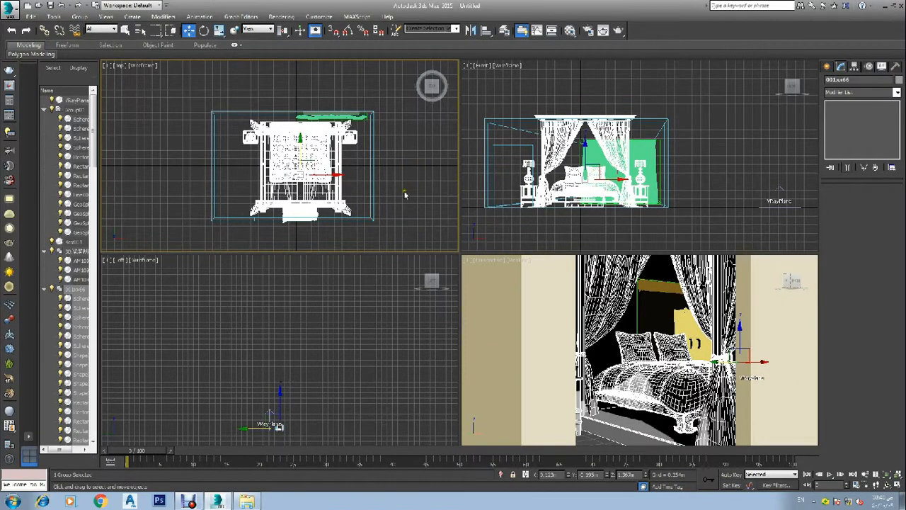
Rotate the bed about 90 degrees clockwise in plan and shrink its footprint to fit with the headboard against the side wall
key("e")
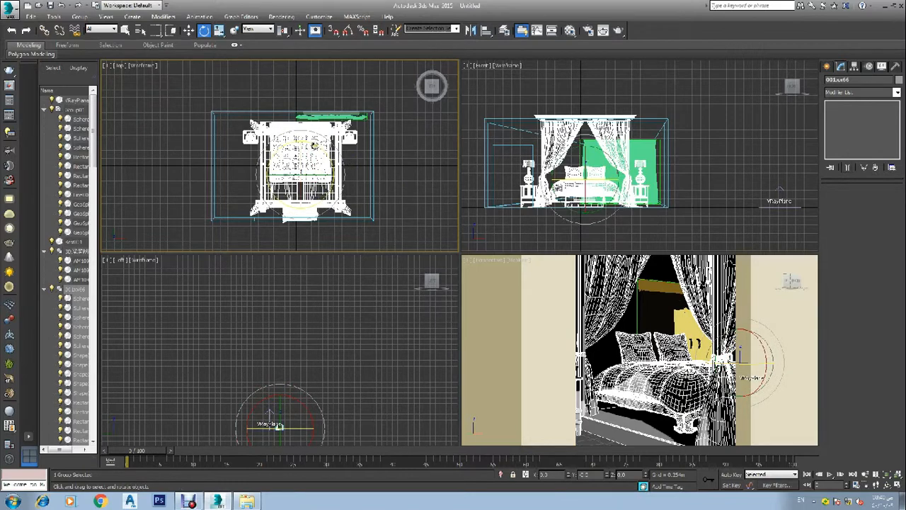
left_click_drag(313, 145, 331, 161)
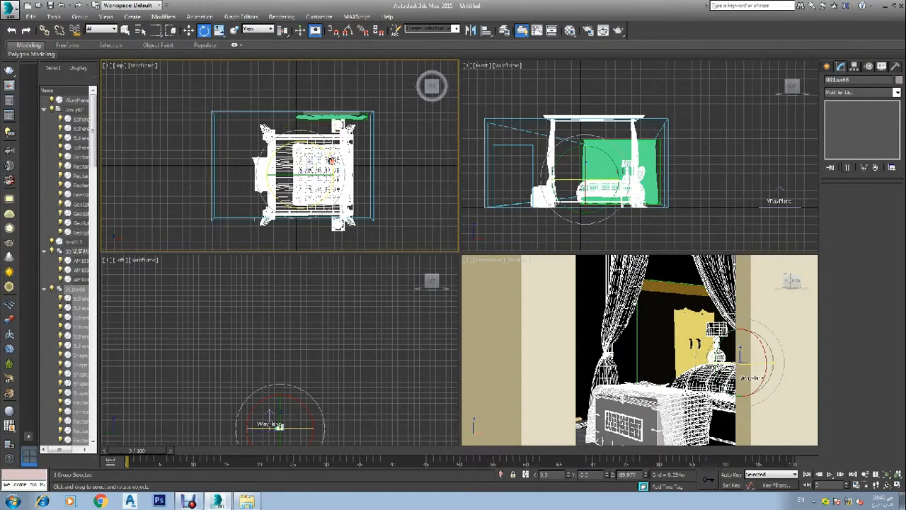
key("r")
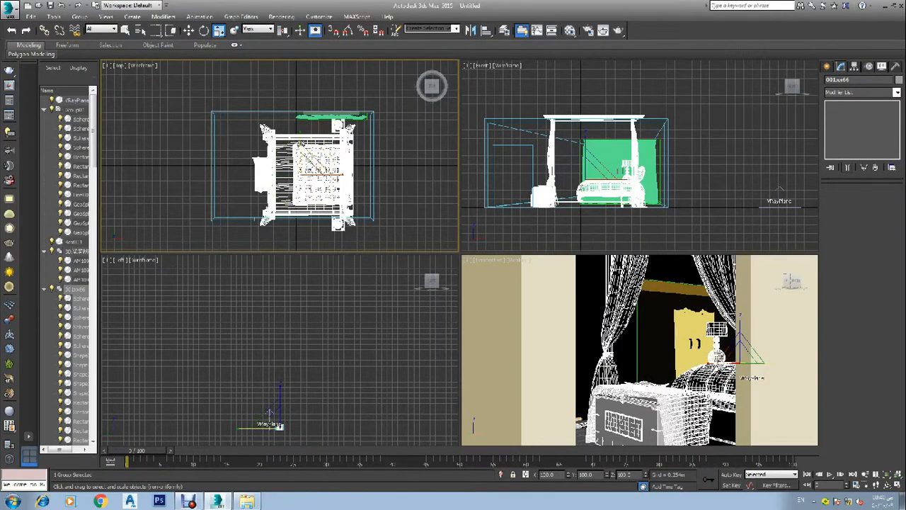
left_click_drag(304, 145, 352, 169)
key("w")
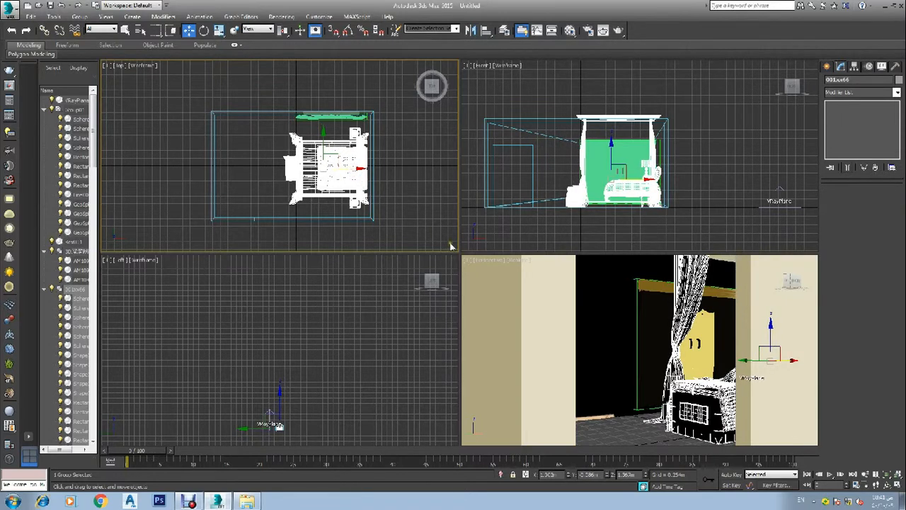
Scale the bed's height down to about 75 percent and lower it onto the room's floor
right_click(559, 160)
key("r")
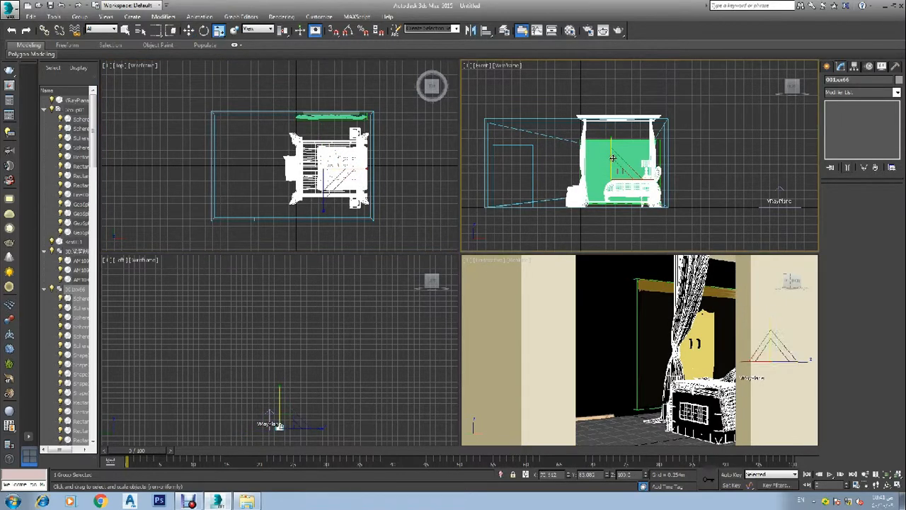
left_click_drag(611, 144, 614, 157)
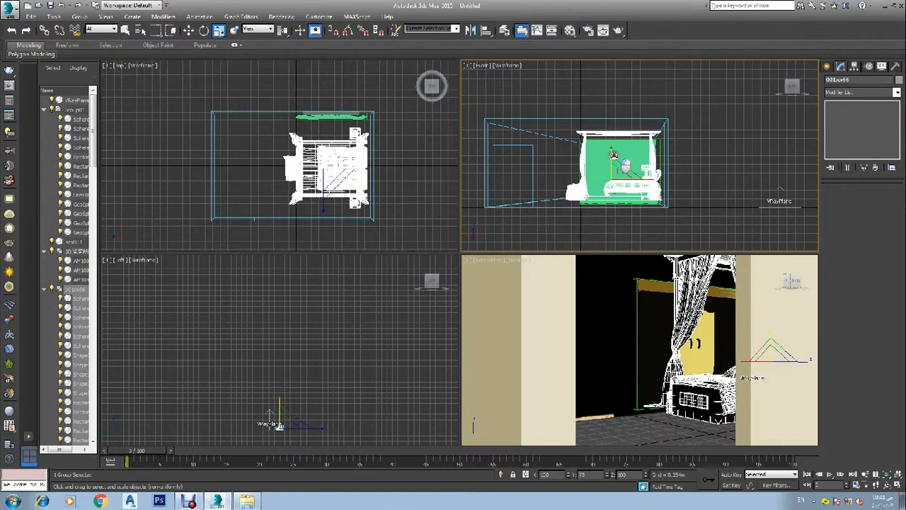
key("w")
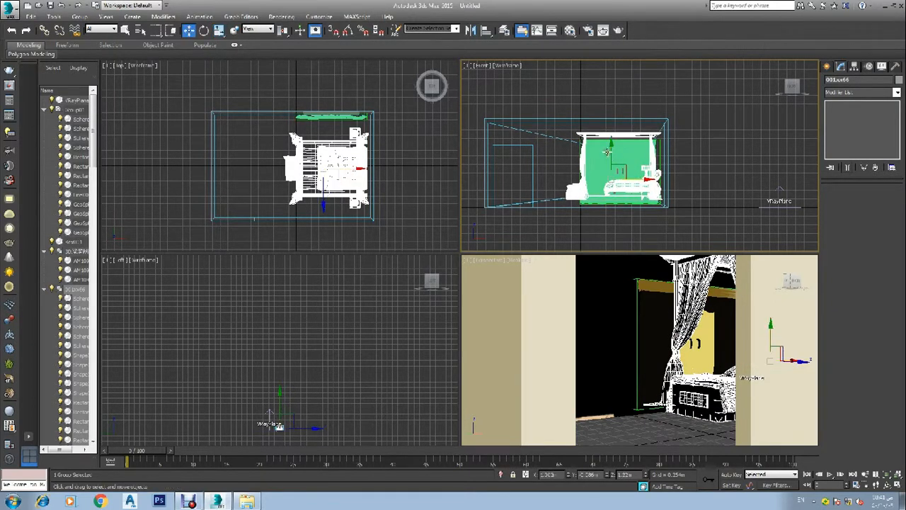
left_click_drag(613, 157, 613, 182)
scroll(613, 165, "up", 5)
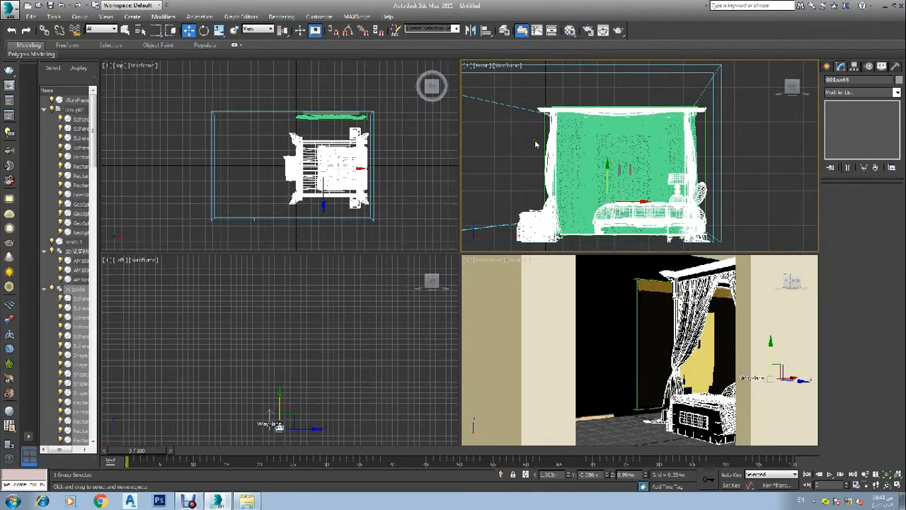
scroll(569, 197, "down", 6)
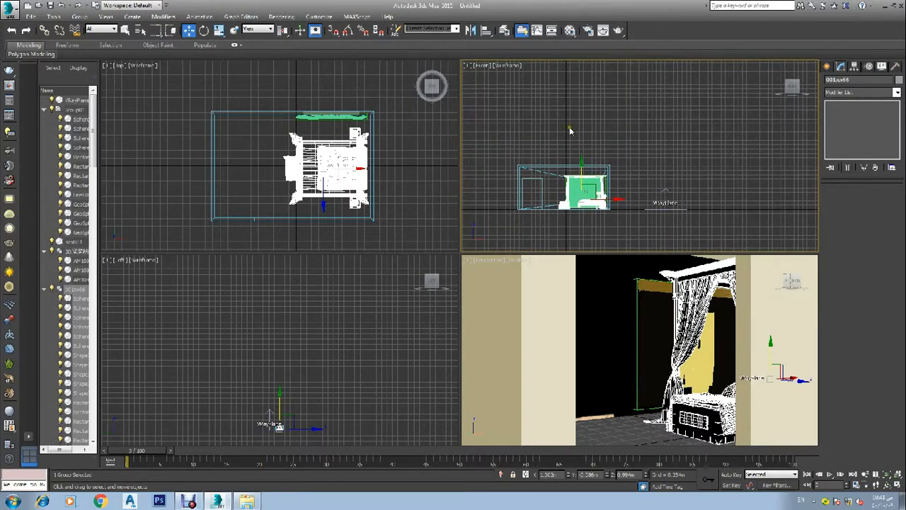
left_click(559, 139)
Deselect the bed, switch to Windows Explorer, open the extracted armchair folder inside chairs, and list its files in Details view
left_click(239, 164)
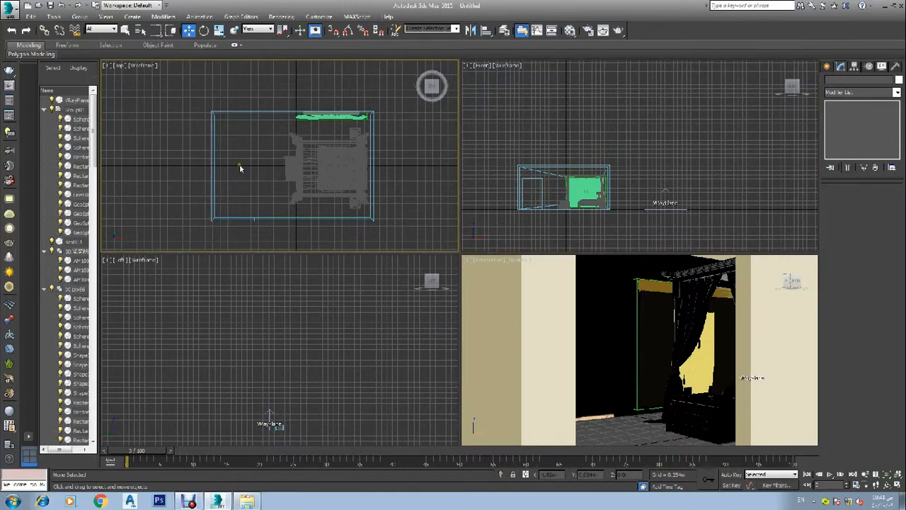
left_click(247, 500)
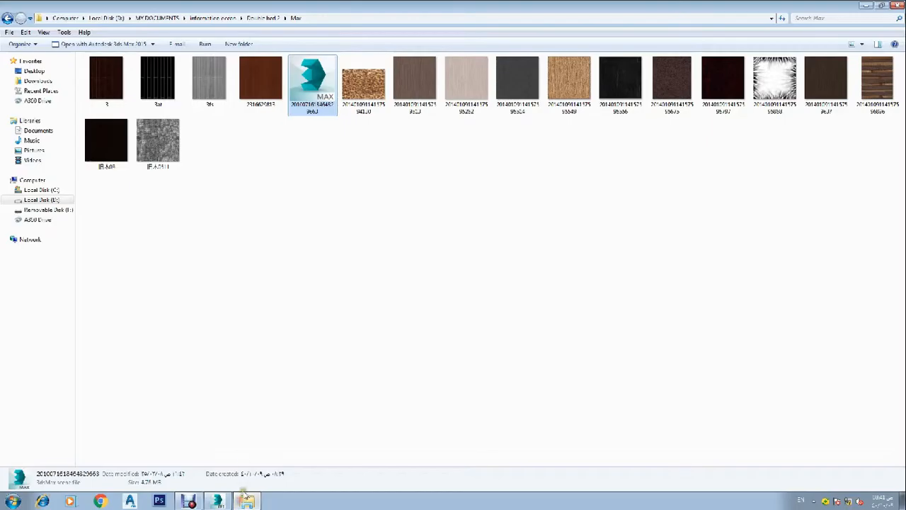
left_click(8, 19)
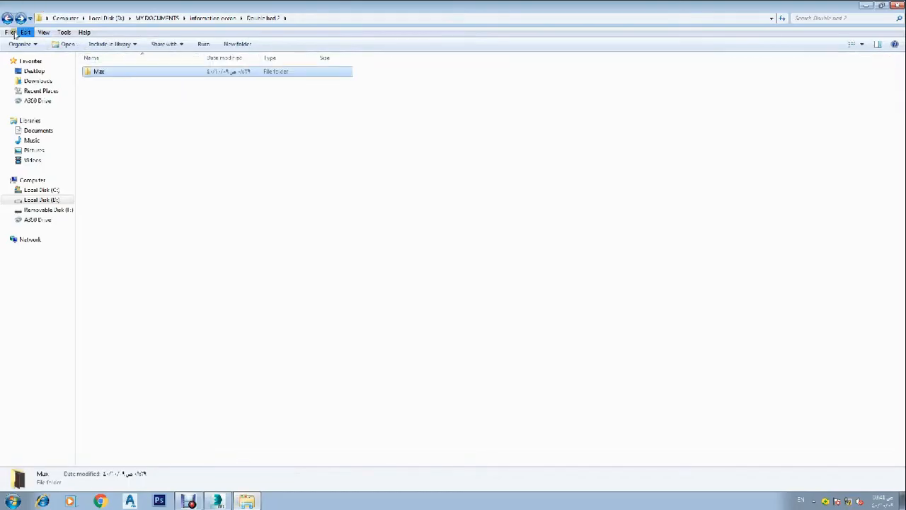
left_click(7, 18)
double_click(99, 81)
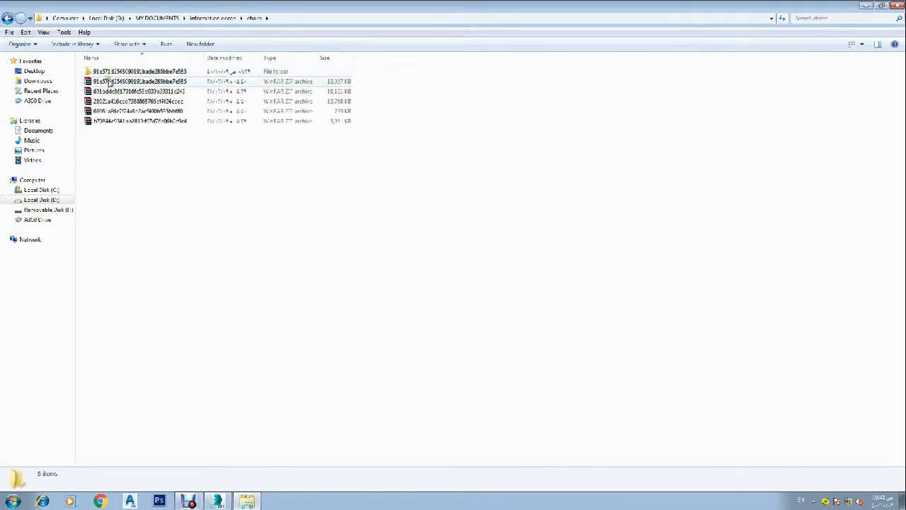
double_click(111, 73)
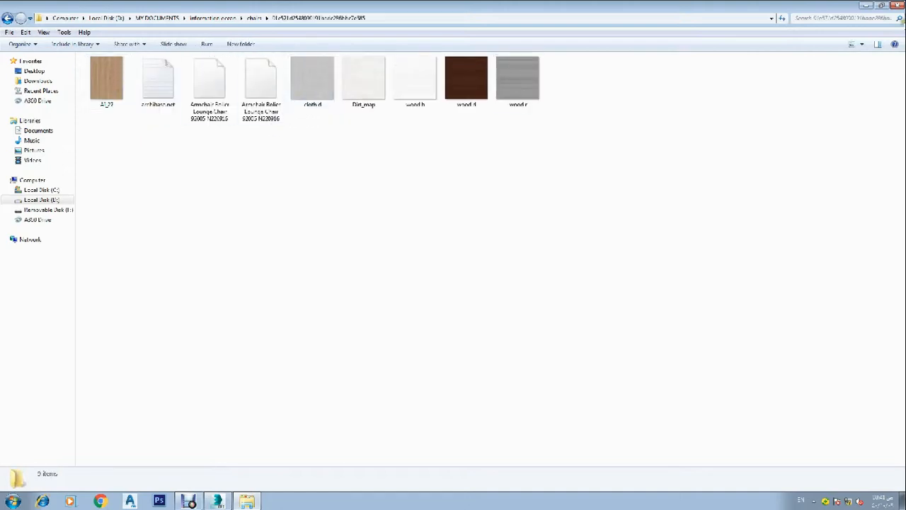
left_click(861, 44)
left_click(864, 105)
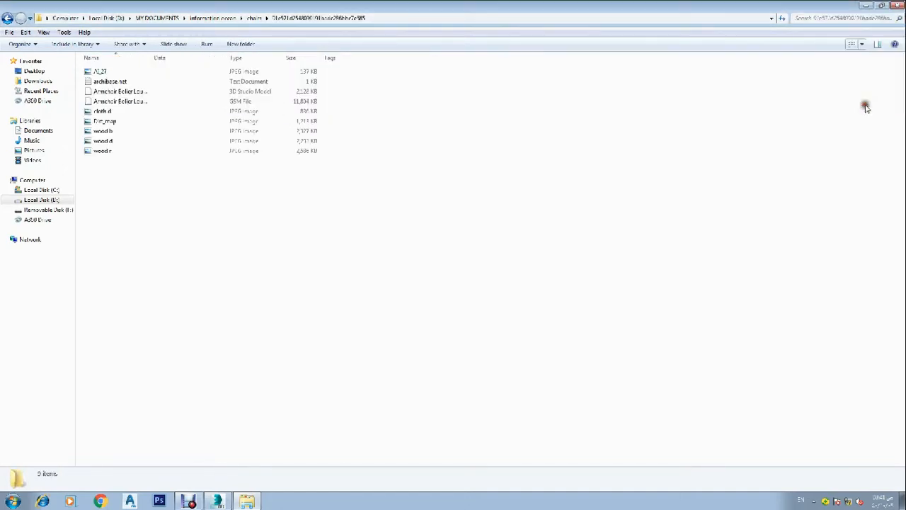
Bring the Armchair Lounge Chair 3D Studio model from Windows Explorer into the 3ds Max scene, placing it beside the room's door-side end
left_click(120, 92)
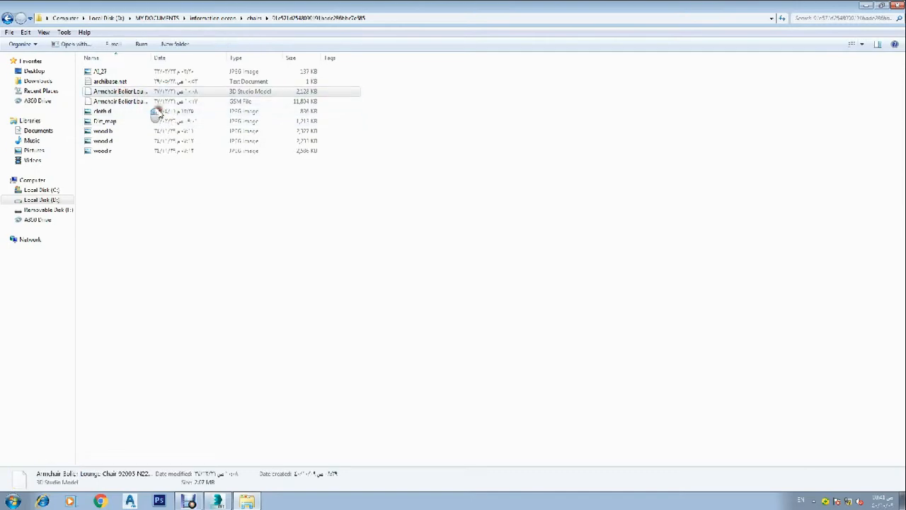
left_click(221, 501)
left_click_drag(226, 504, 259, 148)
scroll(189, 149, "down", 8)
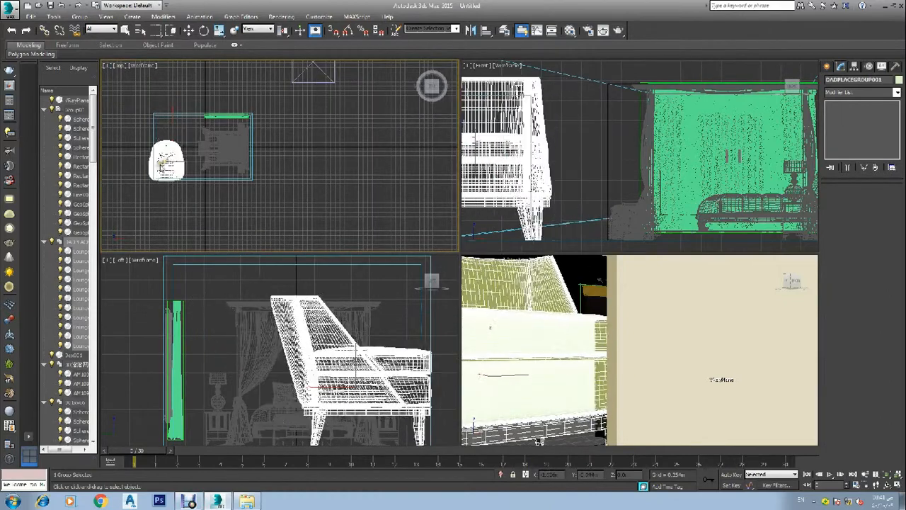
left_click(123, 138)
Move the imported armchair slightly farther from the room in plan, deselect it, and check its size against the room
scroll(149, 175, "down", 5)
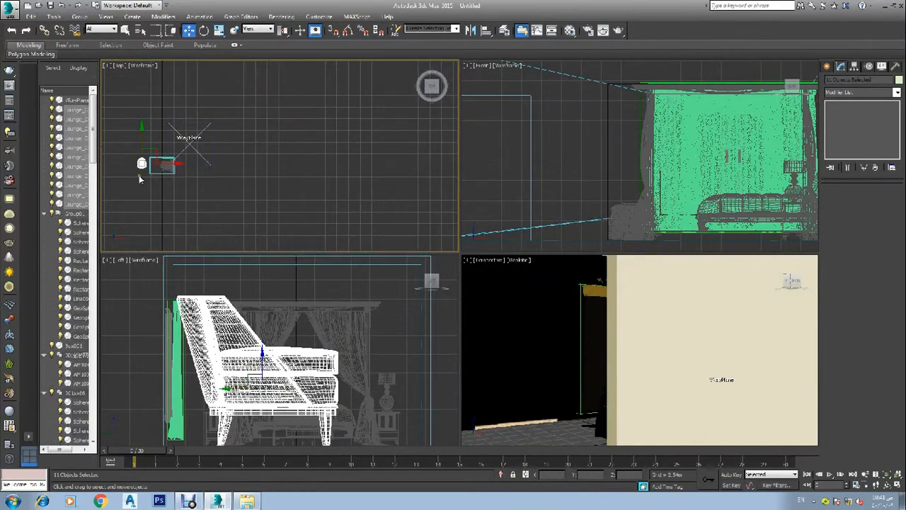
scroll(127, 162, "up", 4)
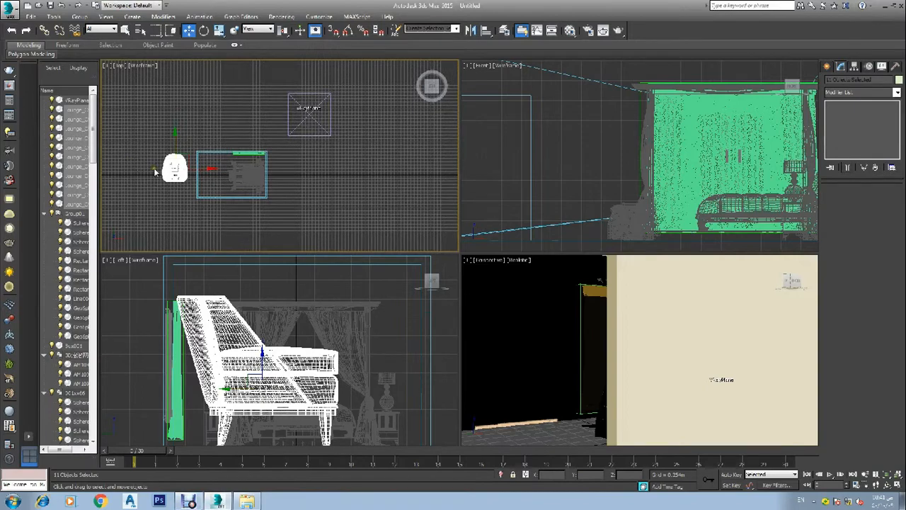
mouse_move(208, 171)
left_mouse_down()
mouse_move(211, 178)
mouse_move(193, 178)
left_mouse_up()
right_click(620, 178)
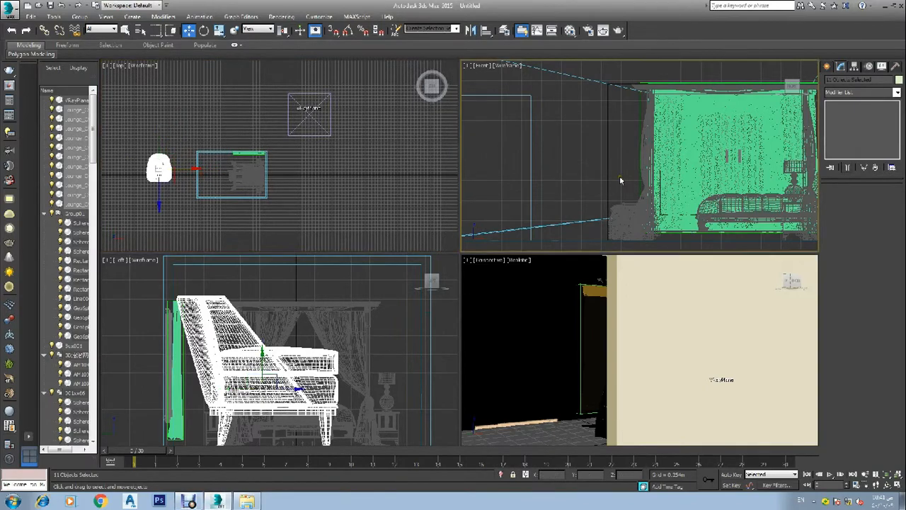
scroll(620, 181, "down", 5)
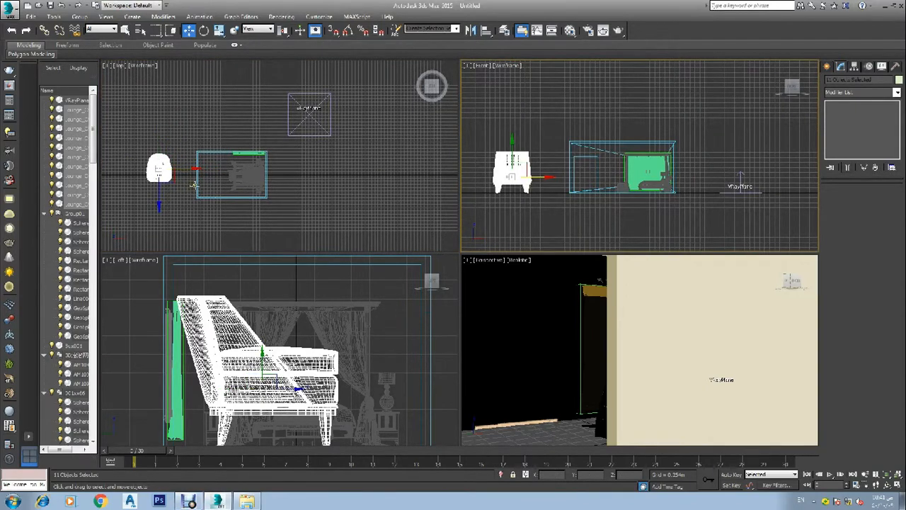
left_click(184, 206)
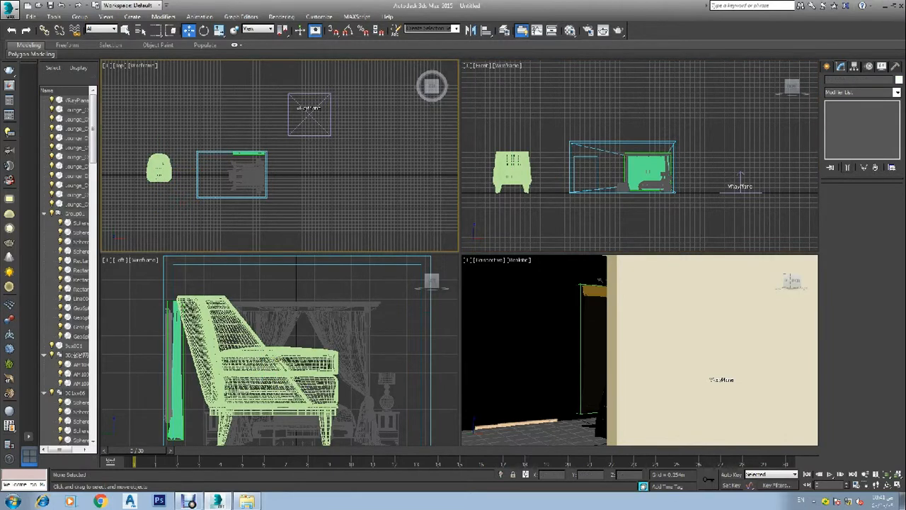
scroll(602, 358, "down", 3)
scroll(602, 357, "down", 5)
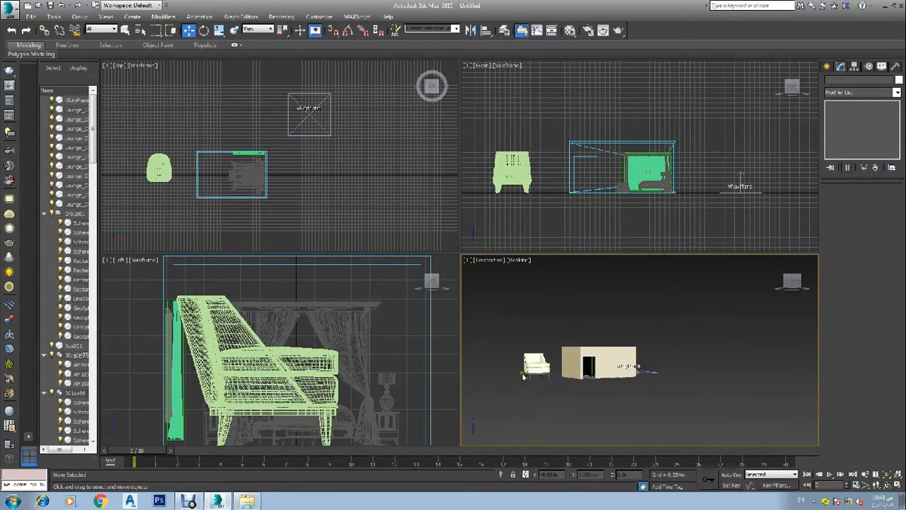
Examine the lounge chair standing outside the room from near and far in the perspective view
scroll(542, 364, "up", 6)
scroll(541, 364, "down", 2)
scroll(513, 418, "down", 4)
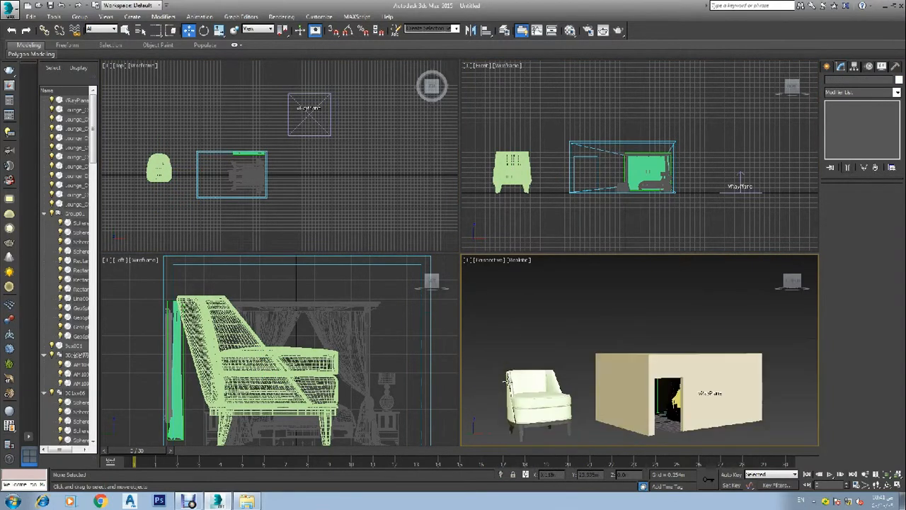
scroll(514, 407, "up", 4)
scroll(514, 405, "up", 4)
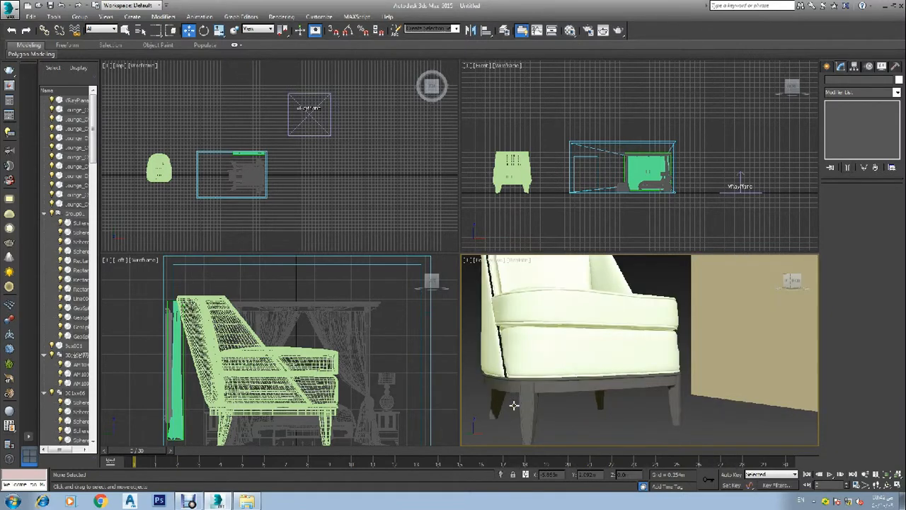
scroll(514, 405, "down", 5)
scroll(510, 382, "up", 2)
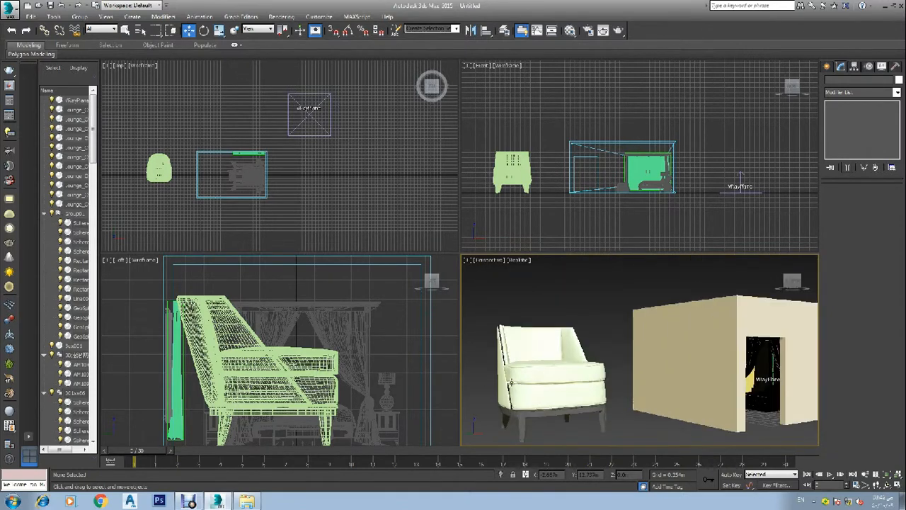
scroll(517, 423, "up", 3)
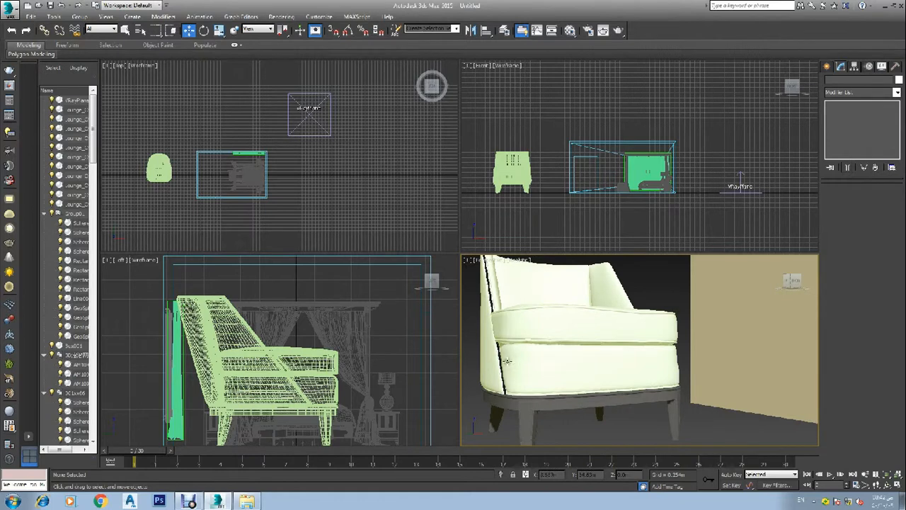
scroll(485, 300, "down", 2)
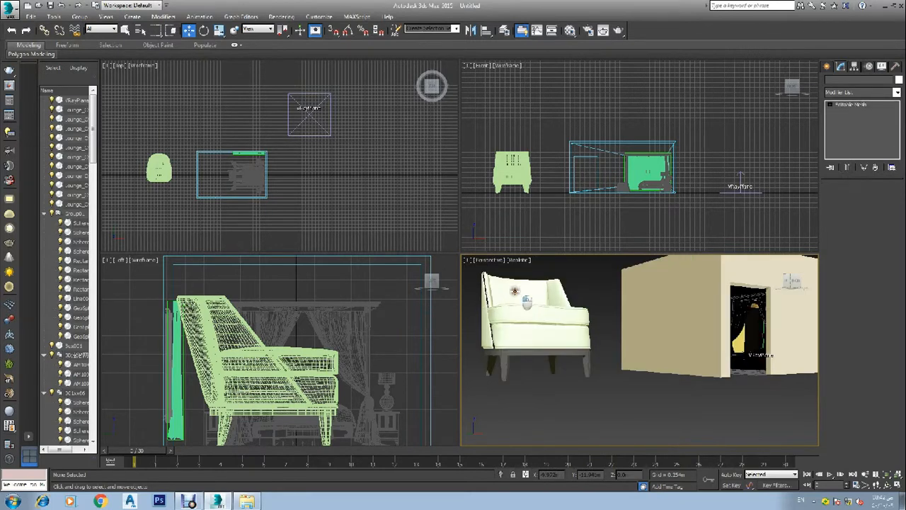
Assign the unused 07 - Default material to the chair's inner backrest and enable its shaded display in the viewport
left_click(517, 294)
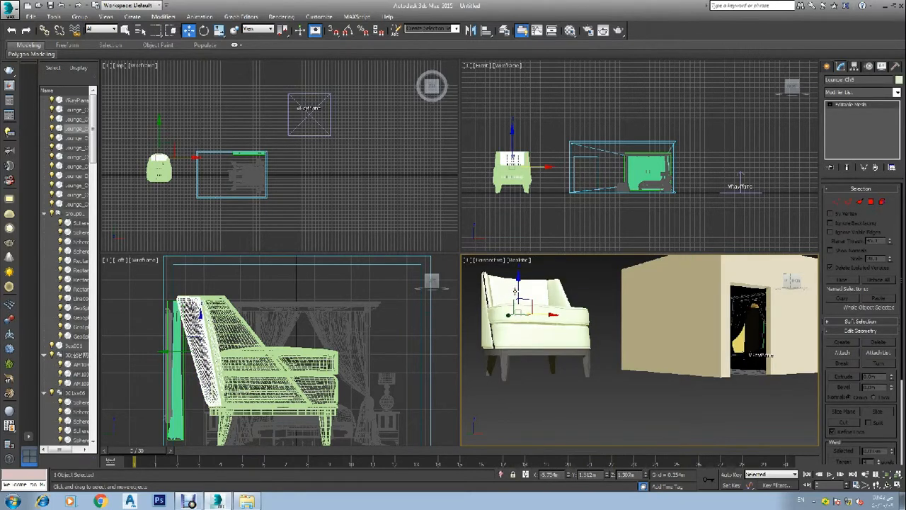
left_click(570, 31)
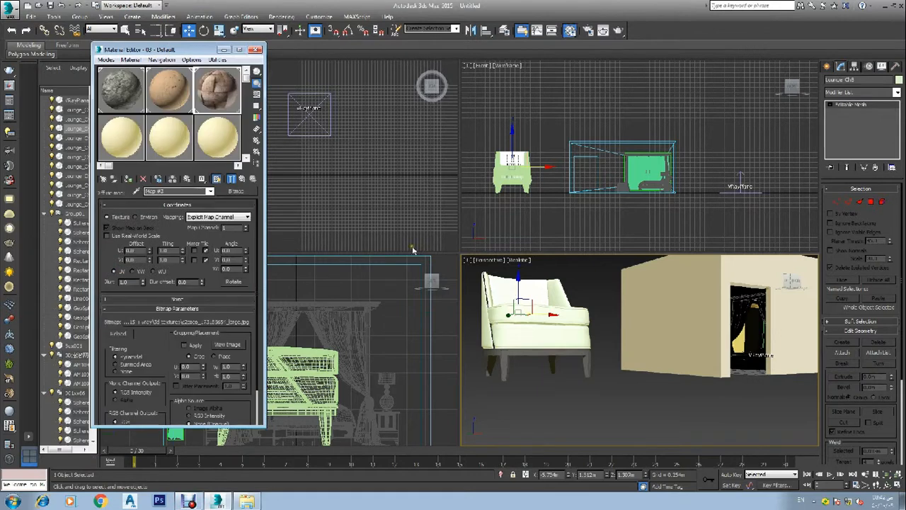
left_click(135, 150)
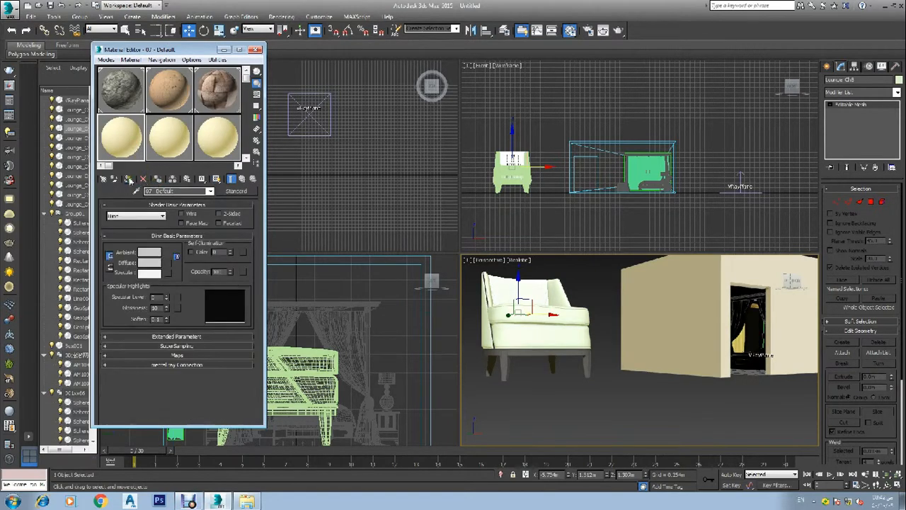
left_click(128, 179)
left_click(459, 284)
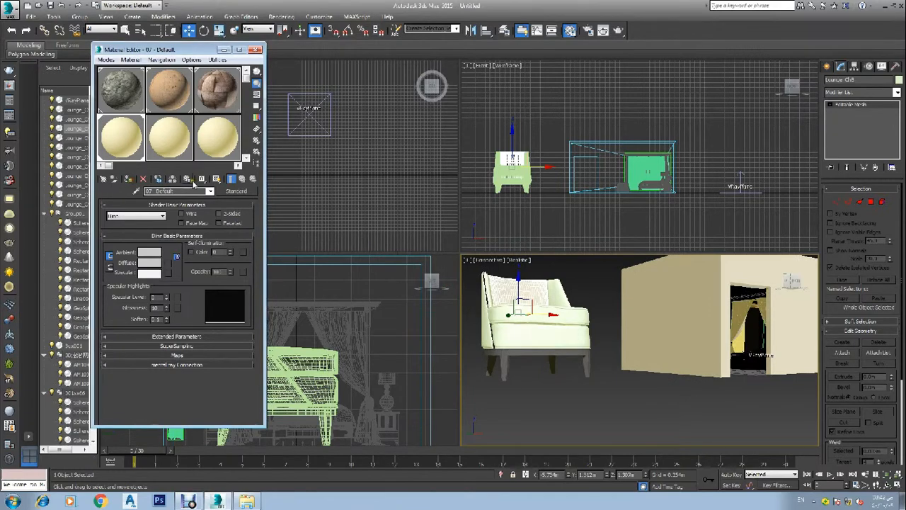
left_click(217, 180)
left_click(233, 191)
scroll(378, 318, "down", 2)
left_click(380, 314)
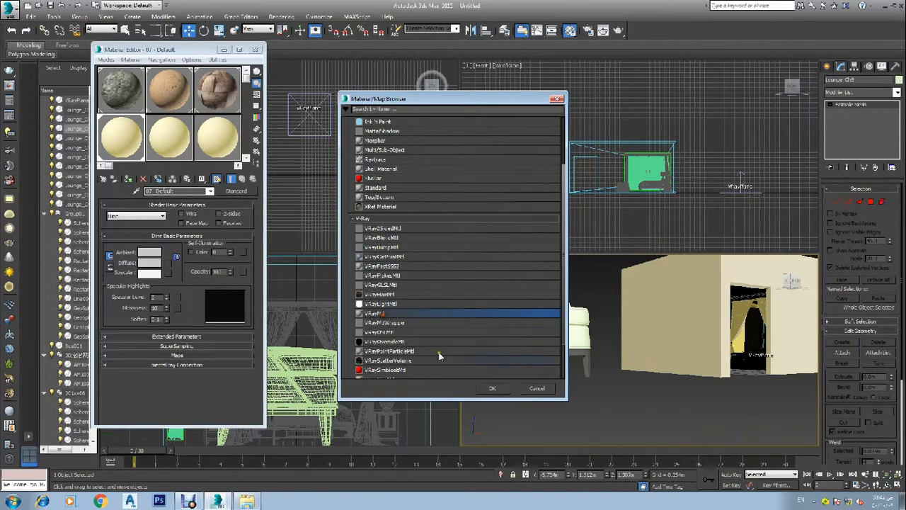
left_click(545, 390)
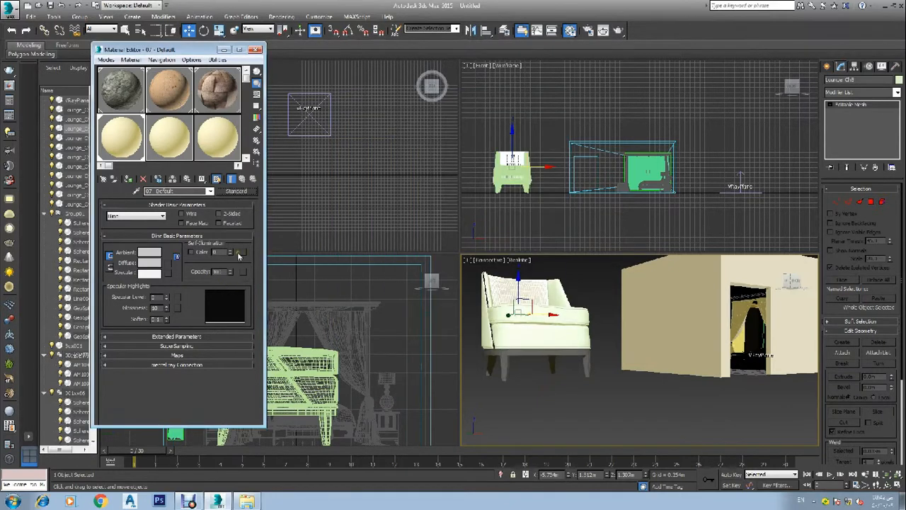
Set the 07 - Default material's ambient and diffuse colors to black and raise its specular level slightly
left_click(152, 252)
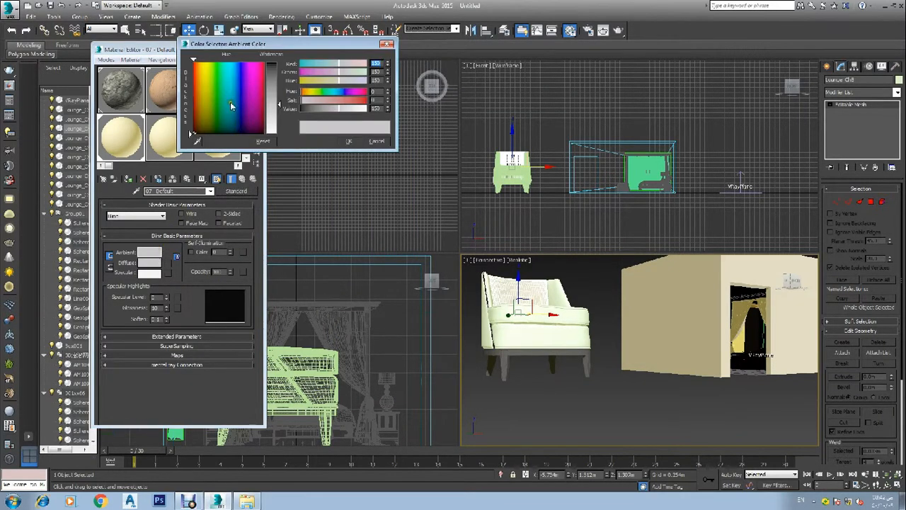
left_click_drag(273, 71, 275, 60)
left_click(348, 141)
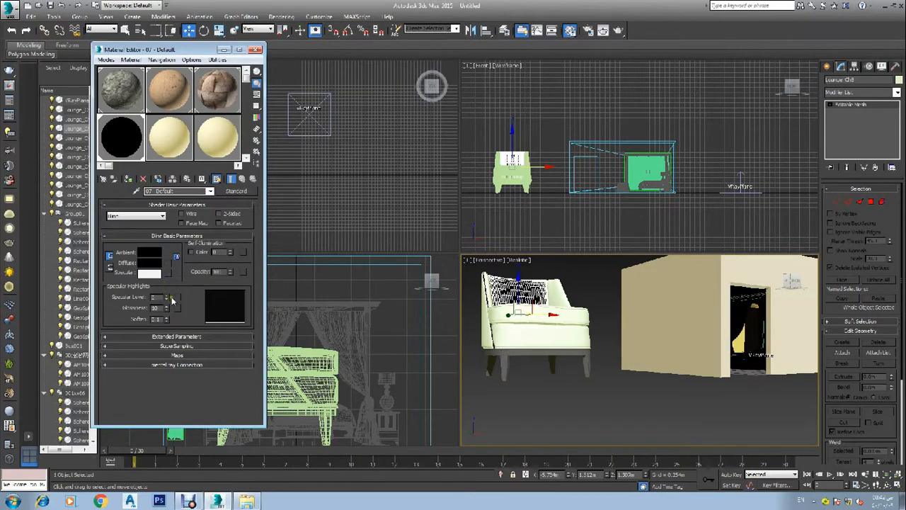
left_click_drag(168, 301, 170, 294)
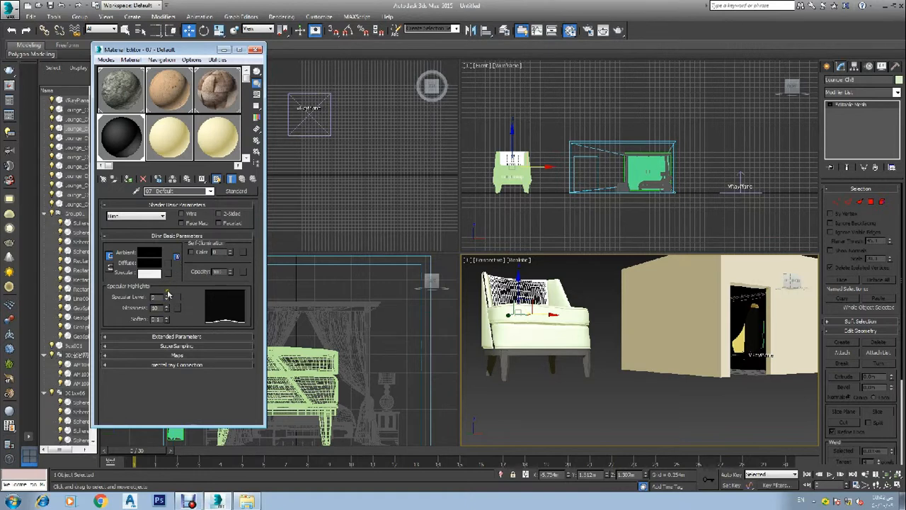
left_click_drag(167, 297, 168, 297)
left_click(256, 50)
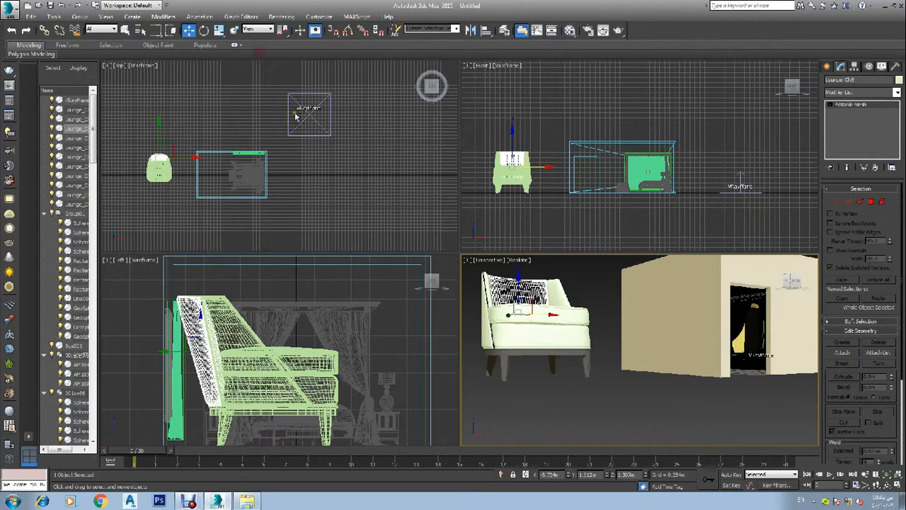
left_click(483, 382)
Assign the black 07 - Default material to the chair's lower seat section beneath the cushion
left_click(511, 340)
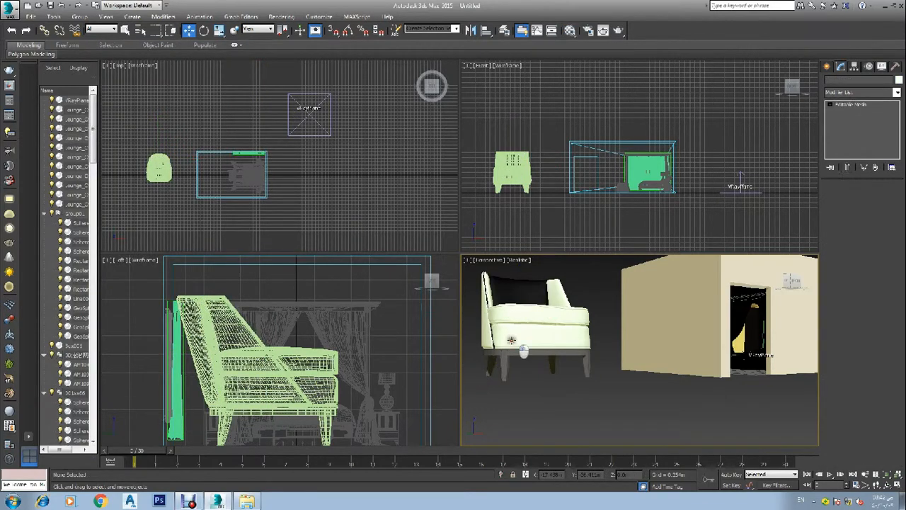
left_click(552, 379)
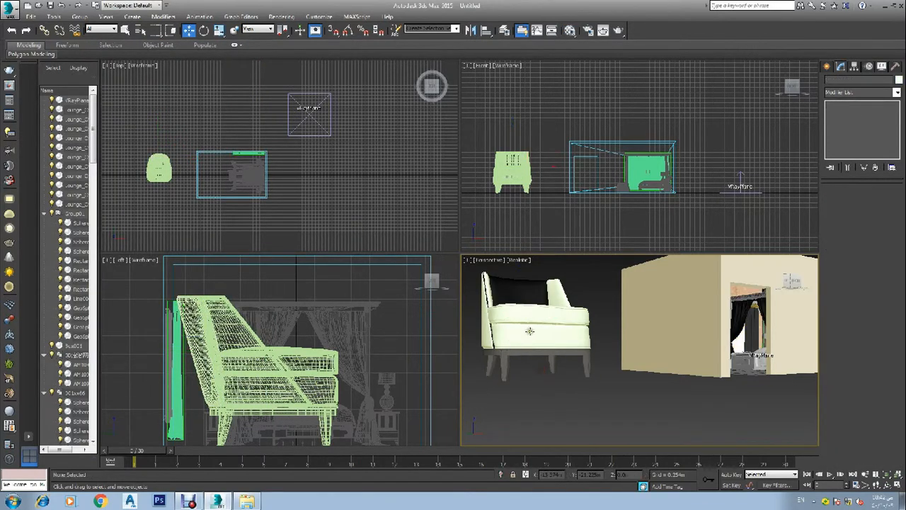
left_click(530, 331)
left_click(587, 293)
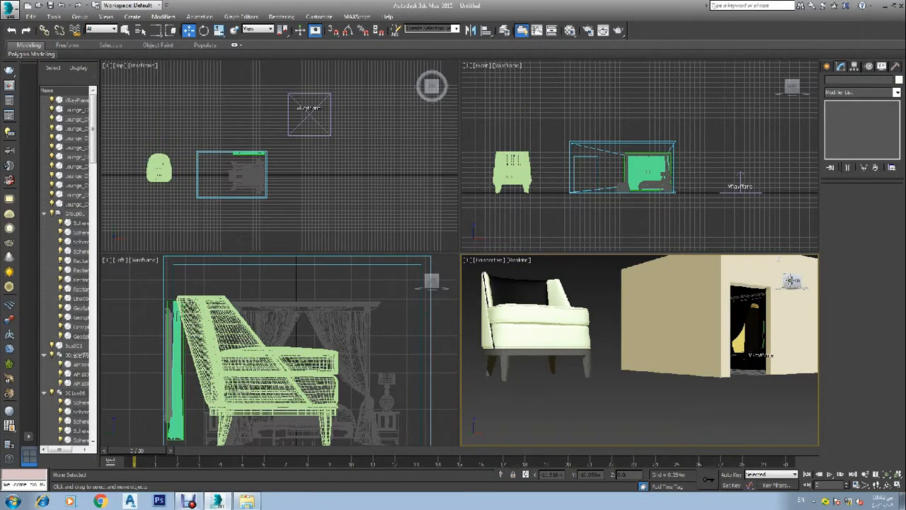
mouse_move(790, 281)
middle_mouse_down()
mouse_move(800, 287)
mouse_move(791, 283)
middle_mouse_up()
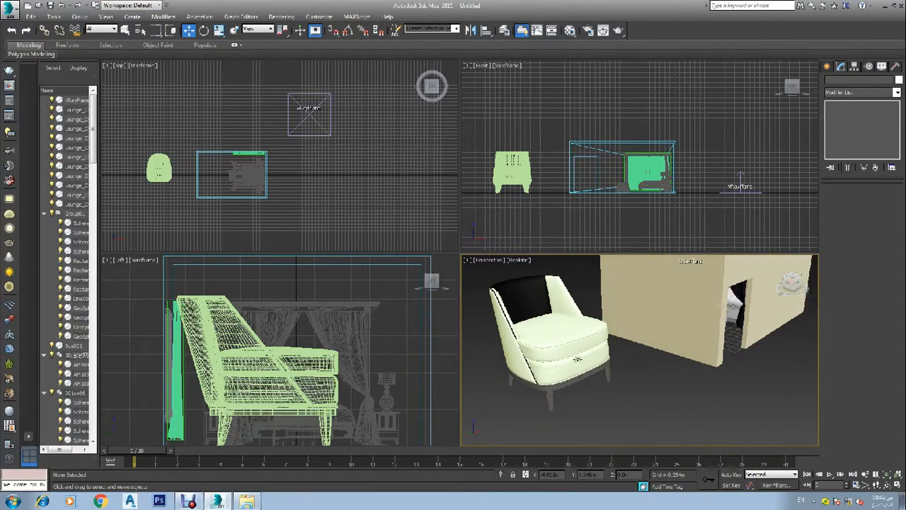
left_click(578, 360)
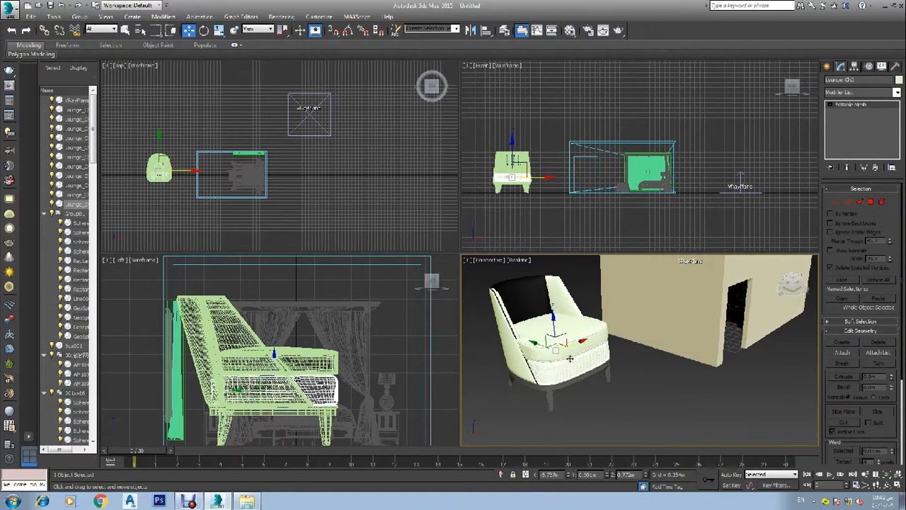
left_click(570, 30)
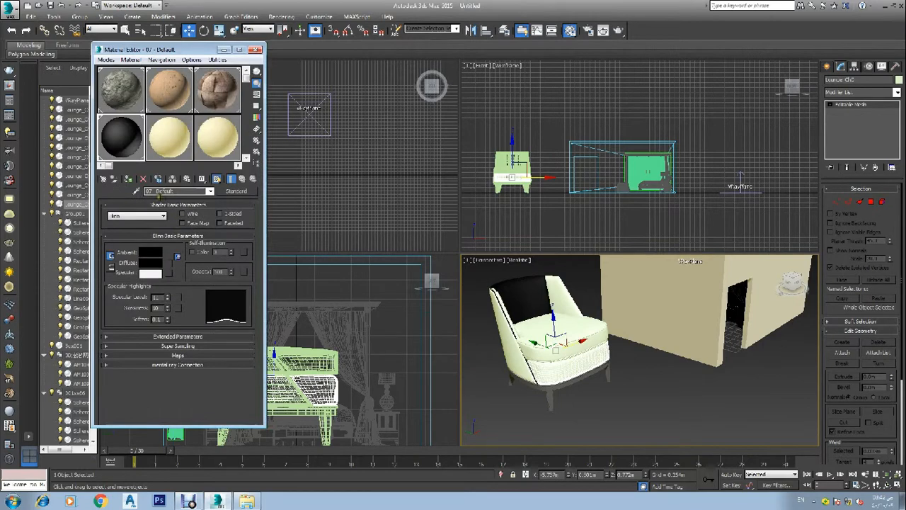
left_click(128, 180)
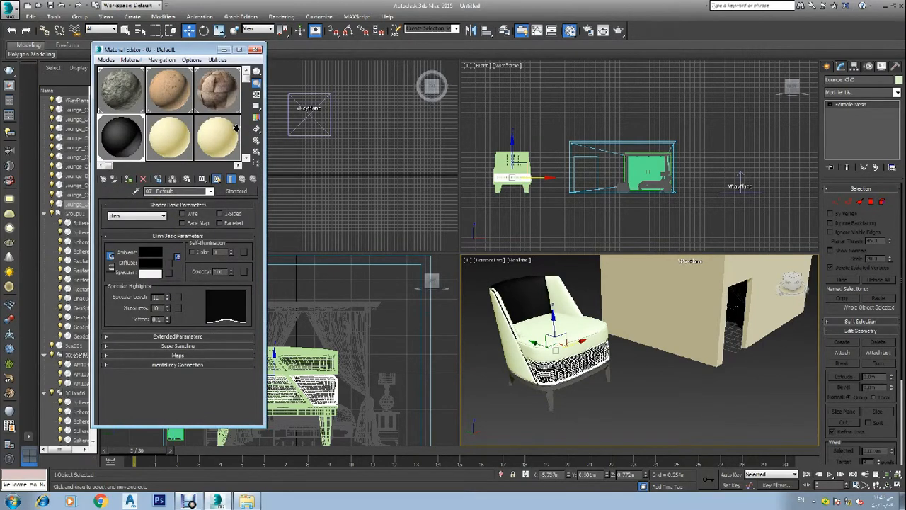
left_click(256, 49)
left_click(501, 414)
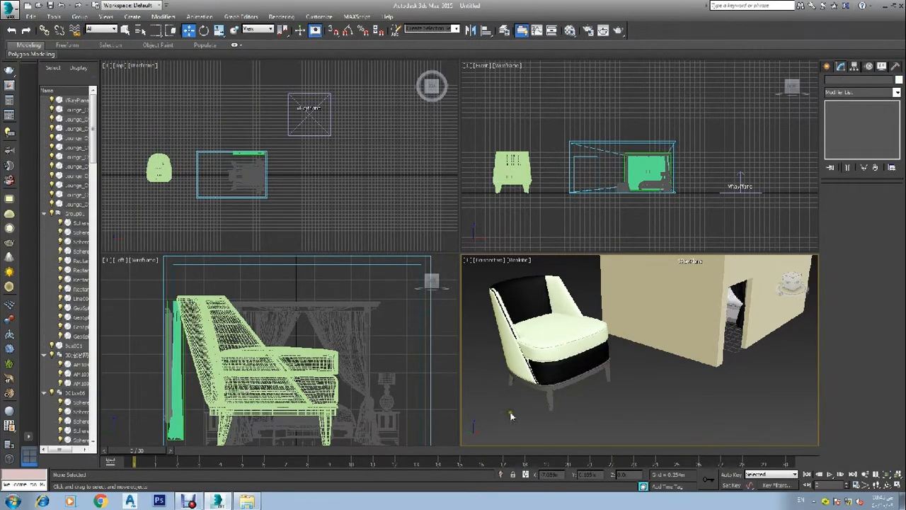
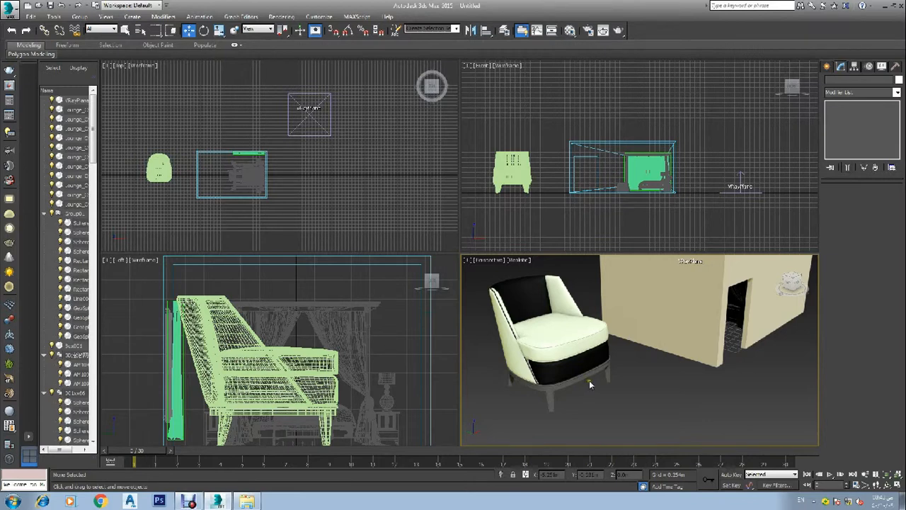
Select all parts of the lounge chair and scale them down in plan and in height
scroll(589, 380, "down", 5)
scroll(617, 359, "up", 3)
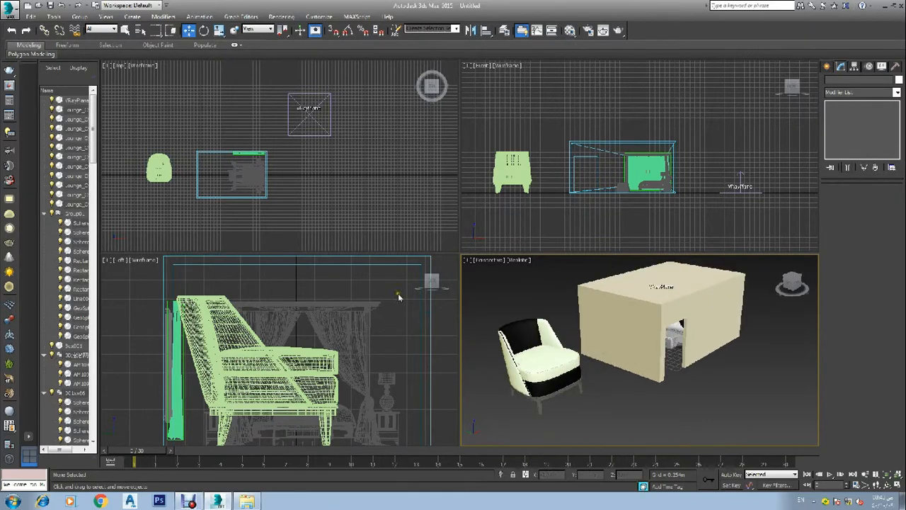
left_click(133, 180)
left_click_drag(178, 142, 134, 205)
key("r")
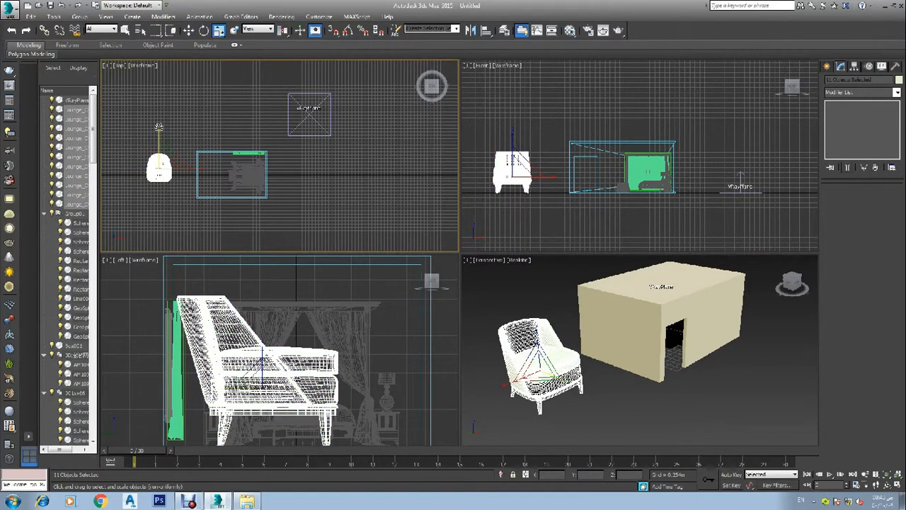
left_click_drag(159, 135, 173, 178)
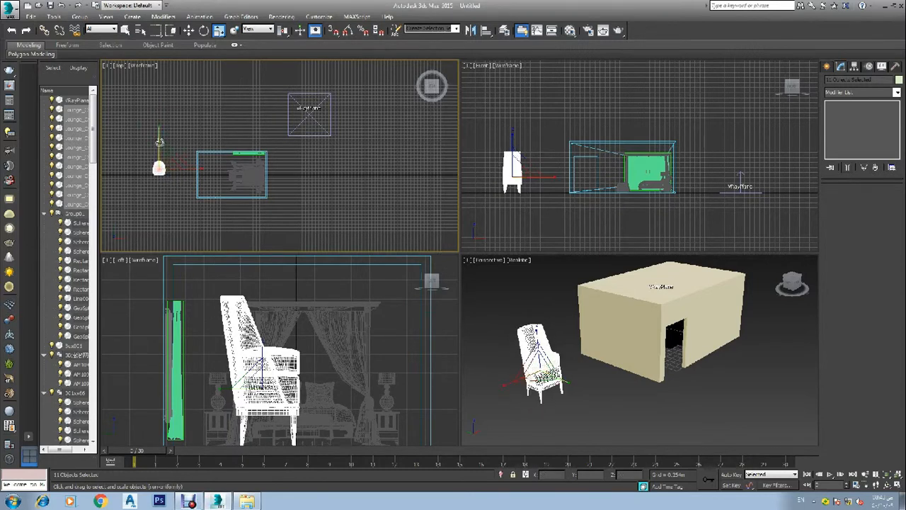
right_click(473, 152)
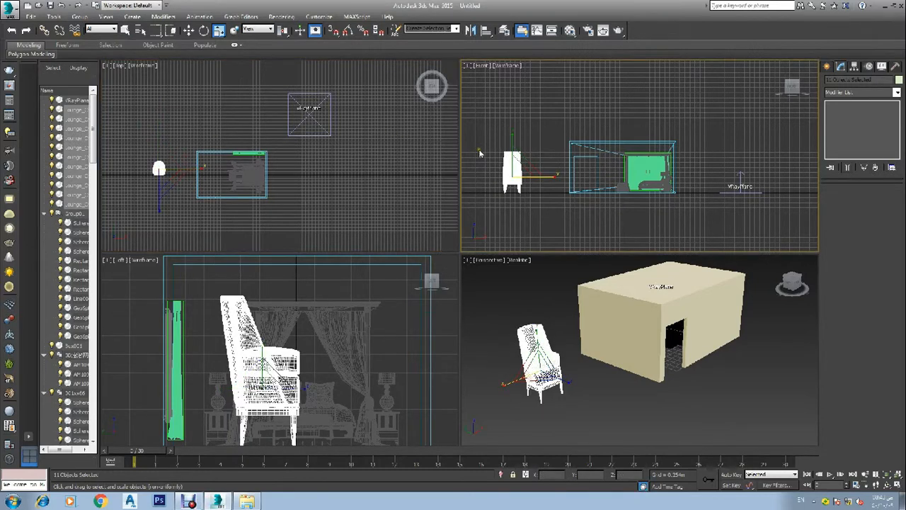
left_click_drag(512, 139, 515, 171)
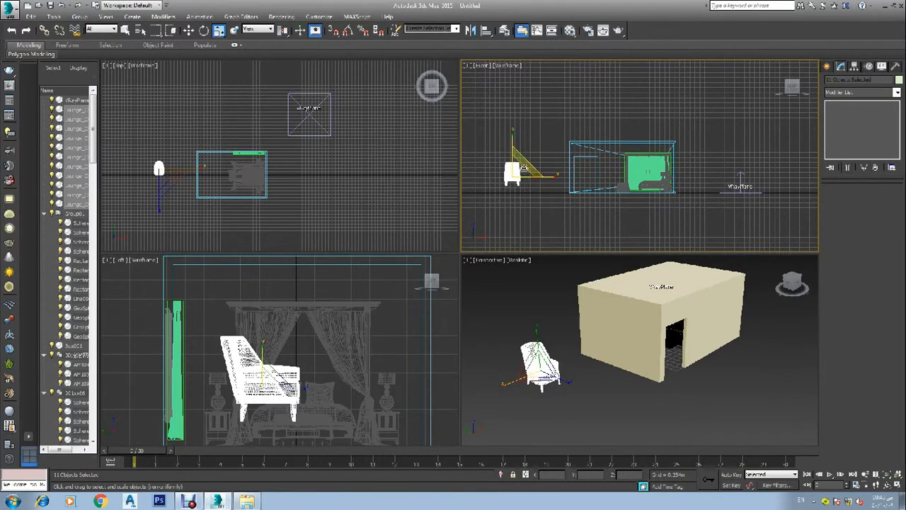
Move the whole chair into the room, between the side wall and the bed
right_click(418, 173)
key("w")
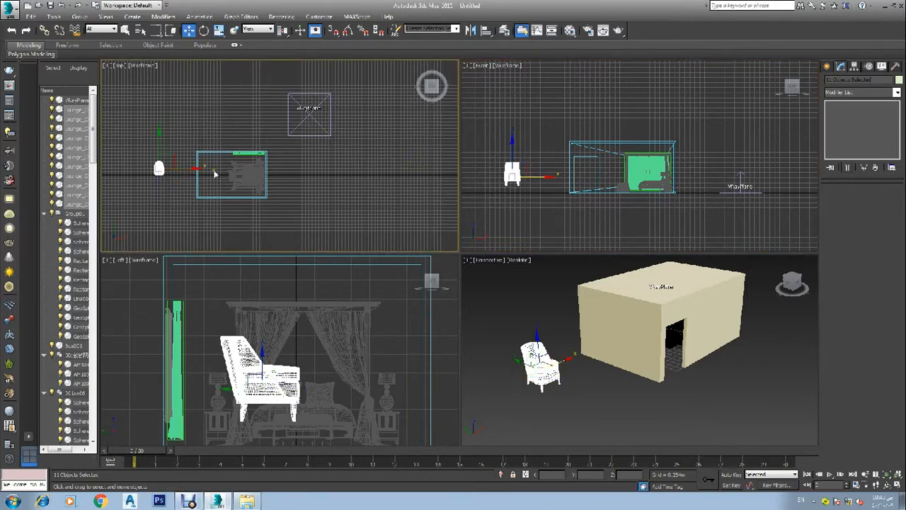
scroll(176, 167, "up", 4)
left_click_drag(169, 181, 276, 167)
scroll(282, 167, "up", 4)
Scale the chair down slightly in plan and move it against the wall beside the curtain
key("r")
mouse_move(277, 164)
left_mouse_down()
mouse_move(310, 189)
mouse_move(287, 178)
left_mouse_up()
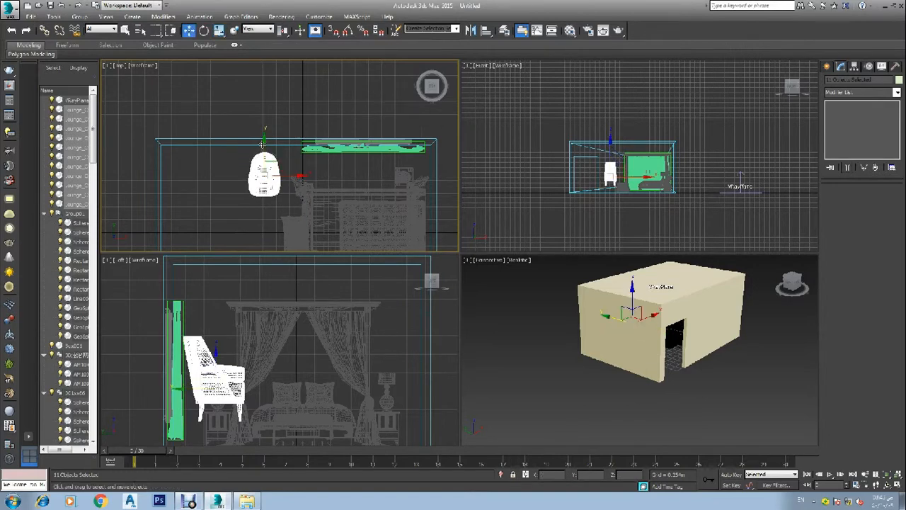
key("w")
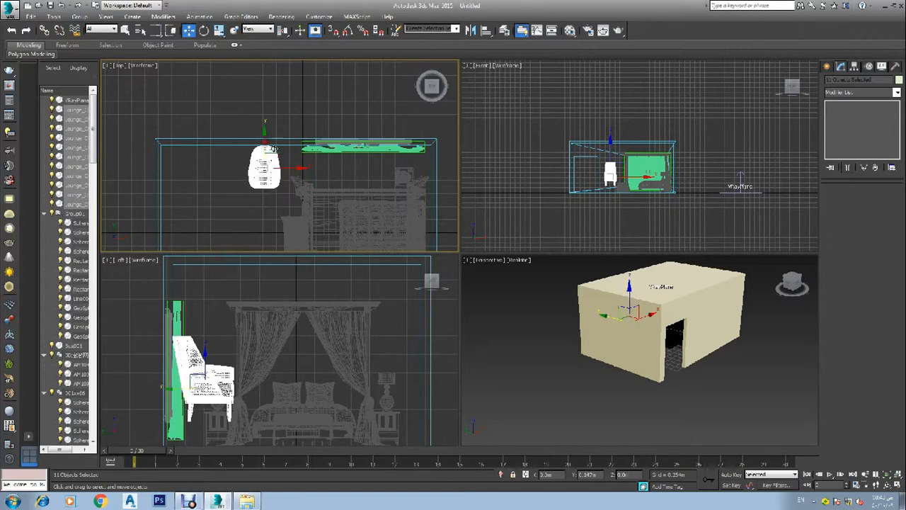
Reduce the chair's height in the front view and lower the chair onto the room's floor
right_click(617, 211)
key("r")
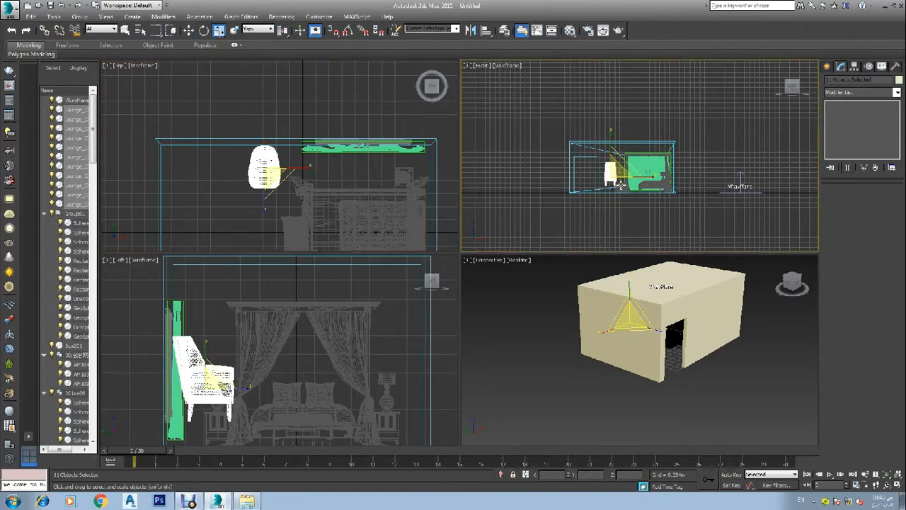
scroll(620, 186, "up", 5)
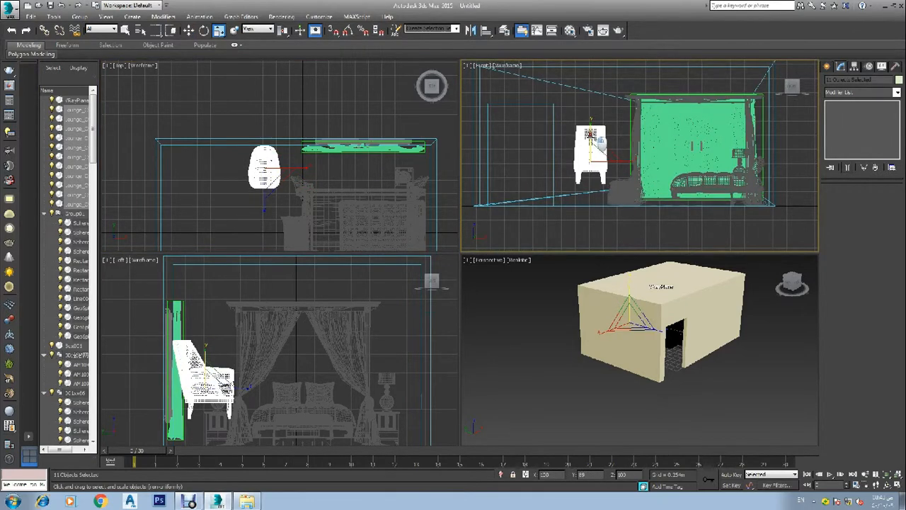
left_click_drag(590, 133, 602, 162)
key("w")
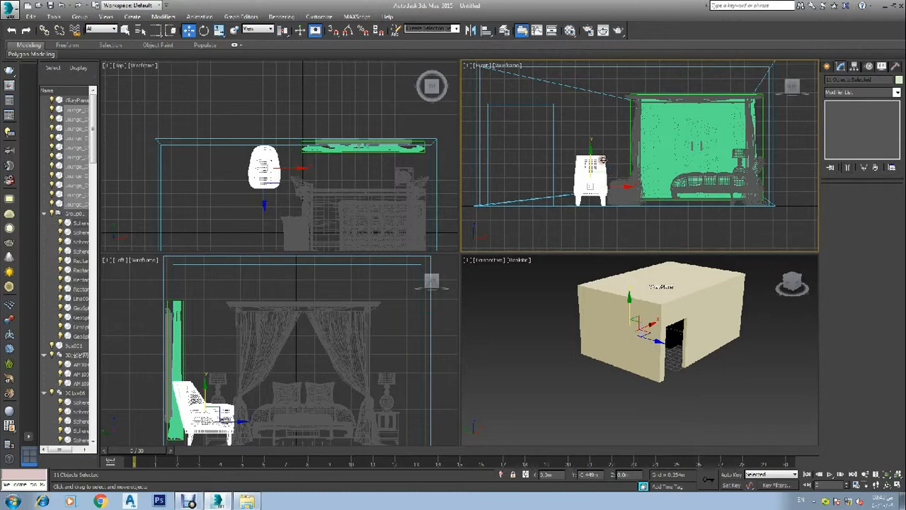
Clone the lounge chair as two copies set side by side in a row along the wall, away from the curtain
right_click(328, 198)
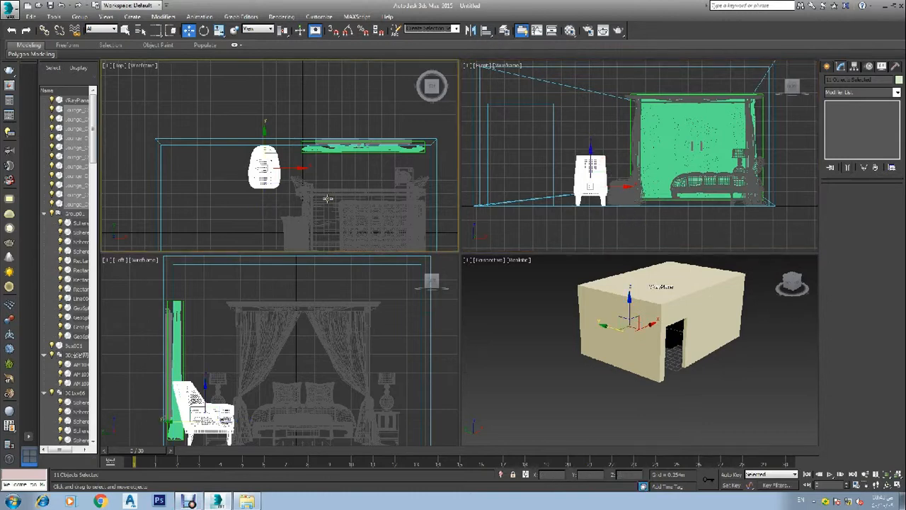
right_click(642, 353)
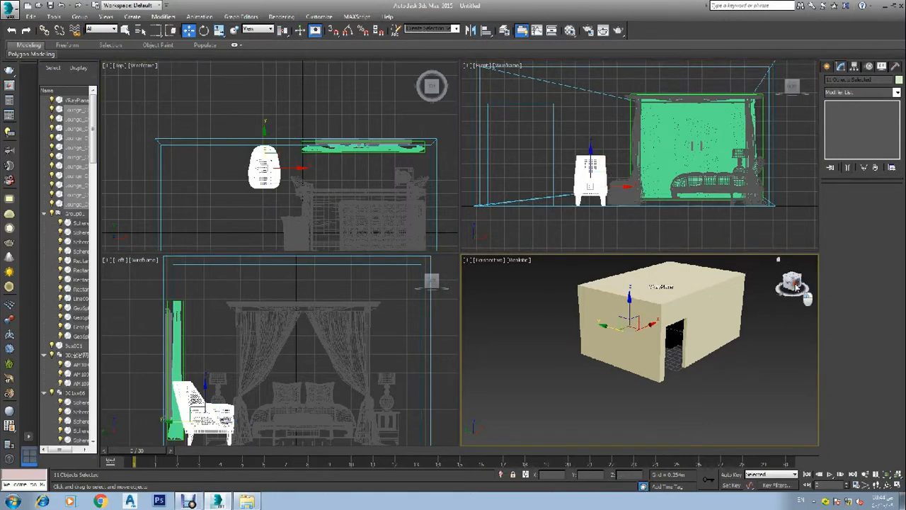
left_click_drag(805, 291, 772, 282)
scroll(611, 345, "up", 5)
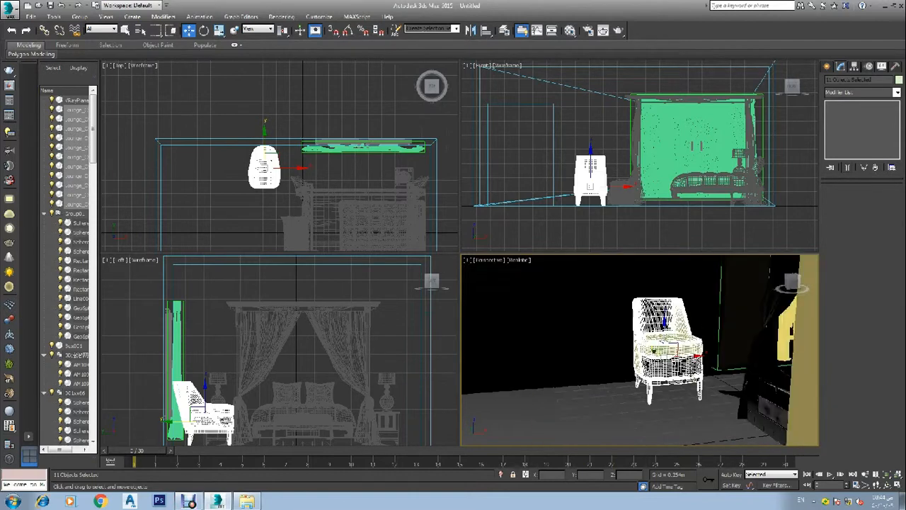
right_click(295, 142)
scroll(284, 149, "down", 2)
scroll(247, 154, "down", 1)
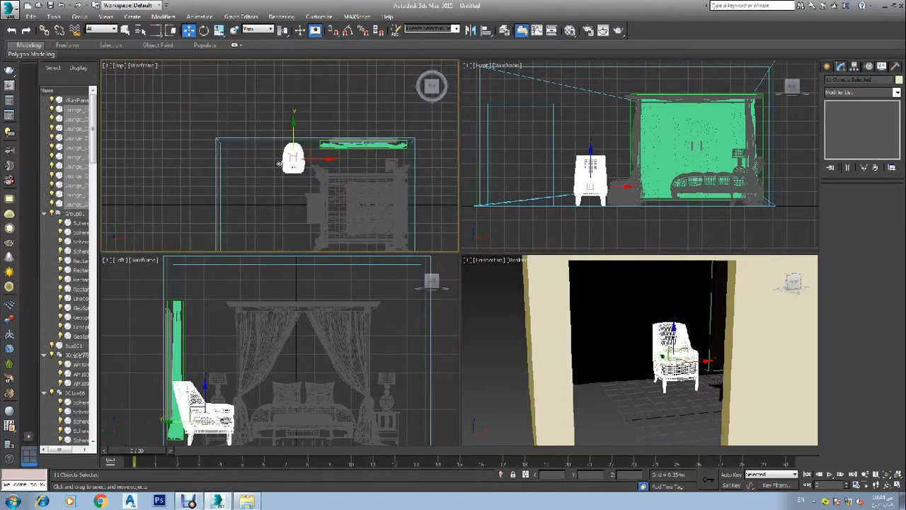
left_click_drag(319, 165, 296, 162, "shift")
left_click(475, 253)
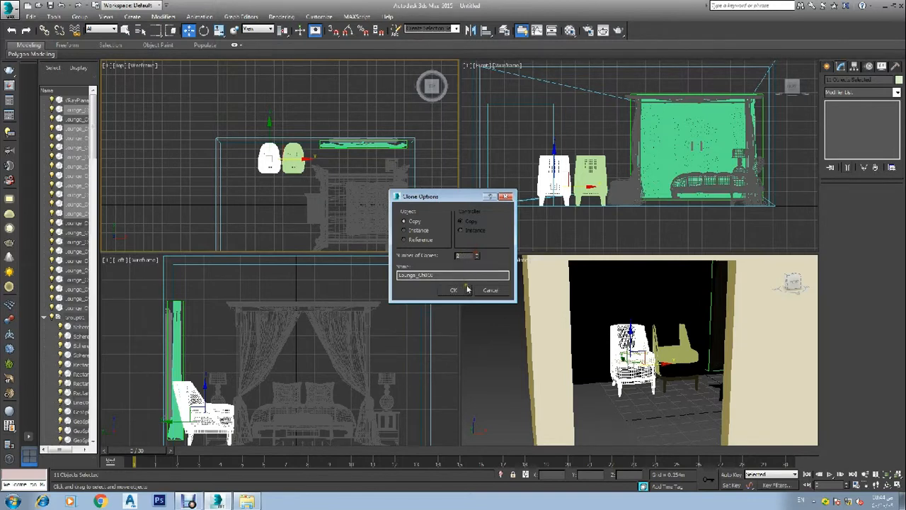
left_click(453, 290)
left_click(338, 94)
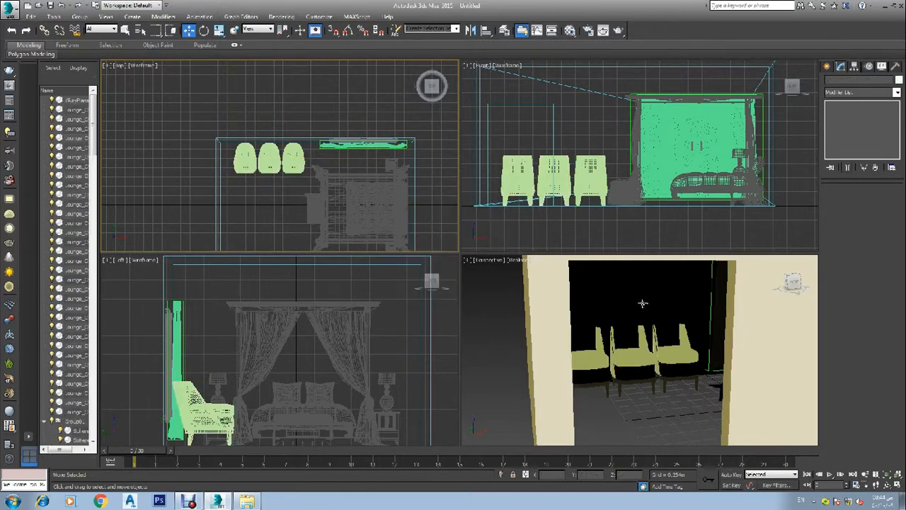
Examine the row of chairs and the bed area through the room's opening in the perspective view
left_click(660, 363)
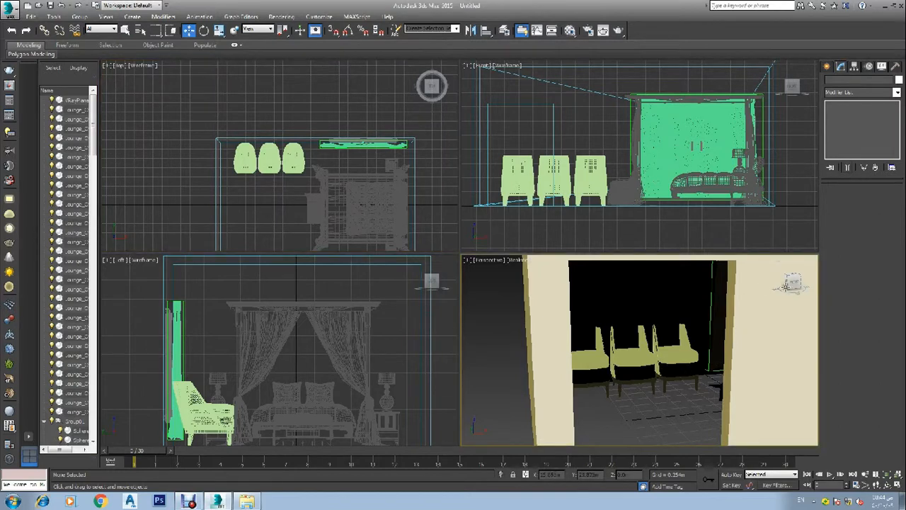
left_click_drag(793, 283, 812, 283)
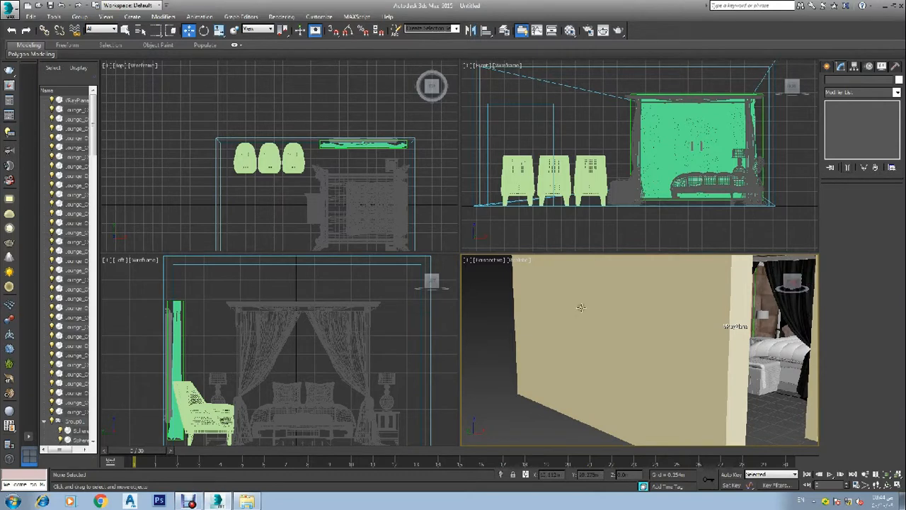
middle_click_drag(769, 333, 710, 340)
scroll(685, 344, "up", 2)
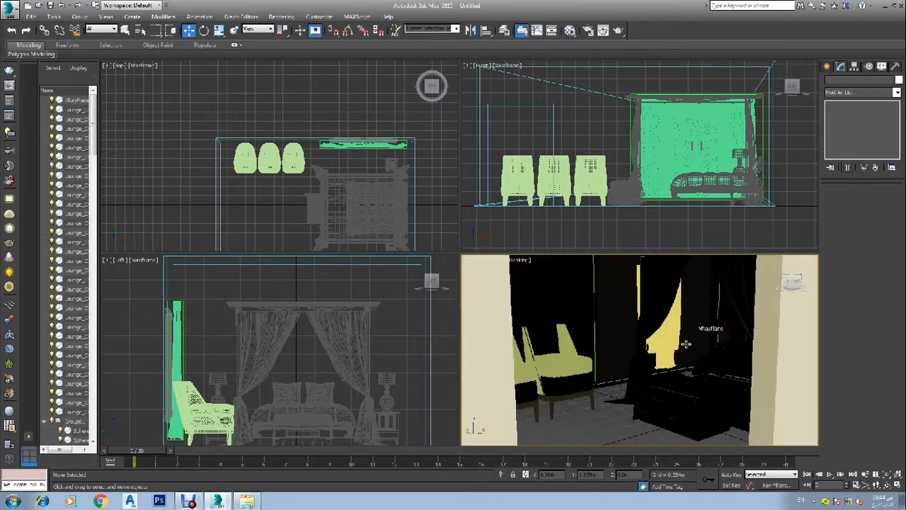
scroll(685, 344, "down", 1)
Place a photometric Free Light at the centre of the bedside lamp nearest the curtain in the top view
left_click(323, 135)
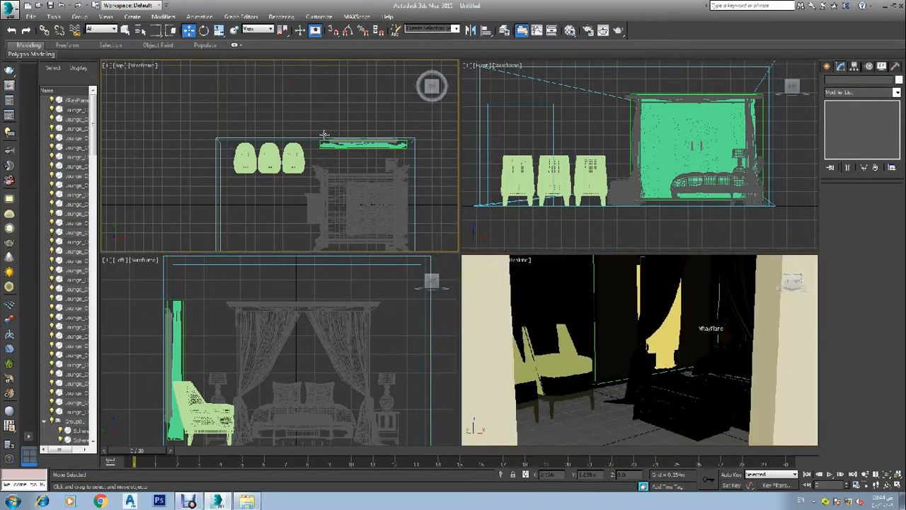
left_click(827, 66)
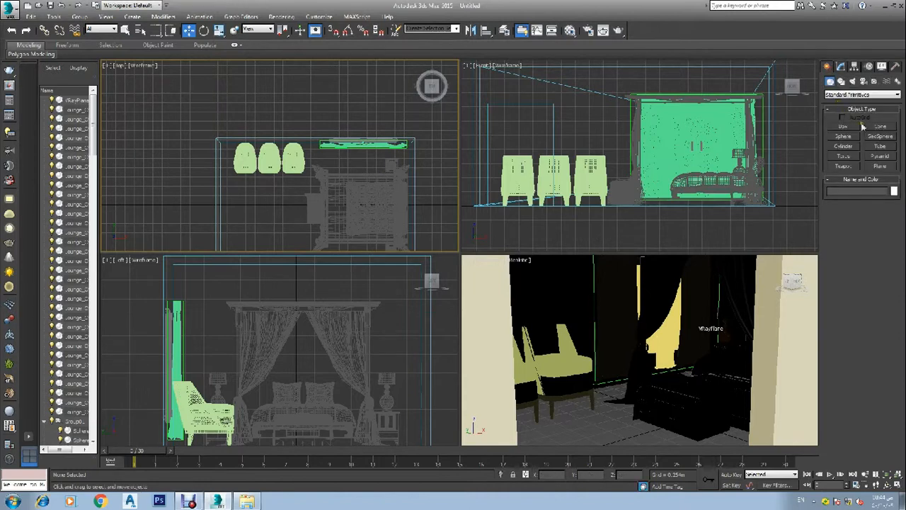
left_click(852, 81)
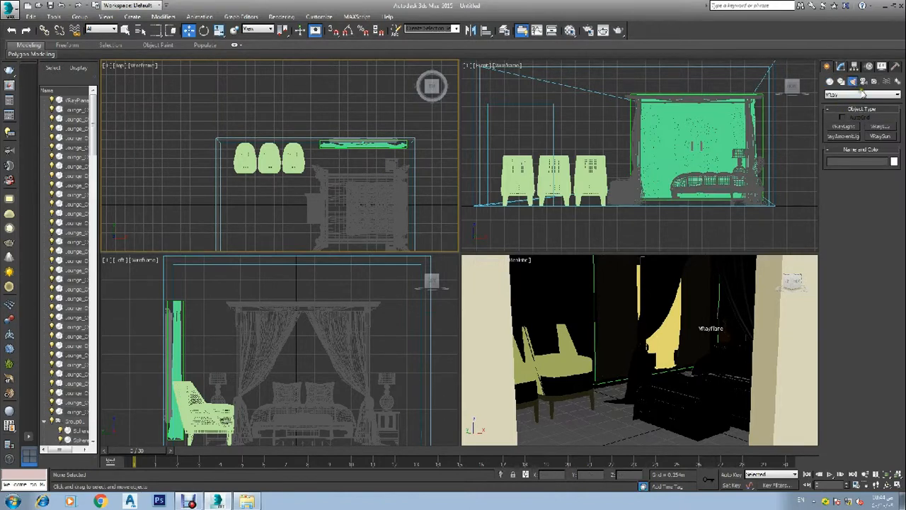
left_click(864, 96)
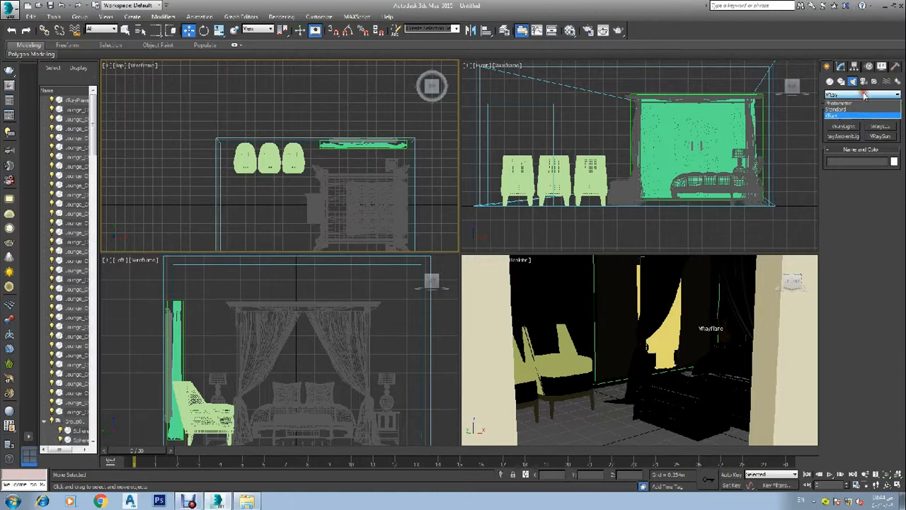
left_click(855, 104)
left_click(878, 126)
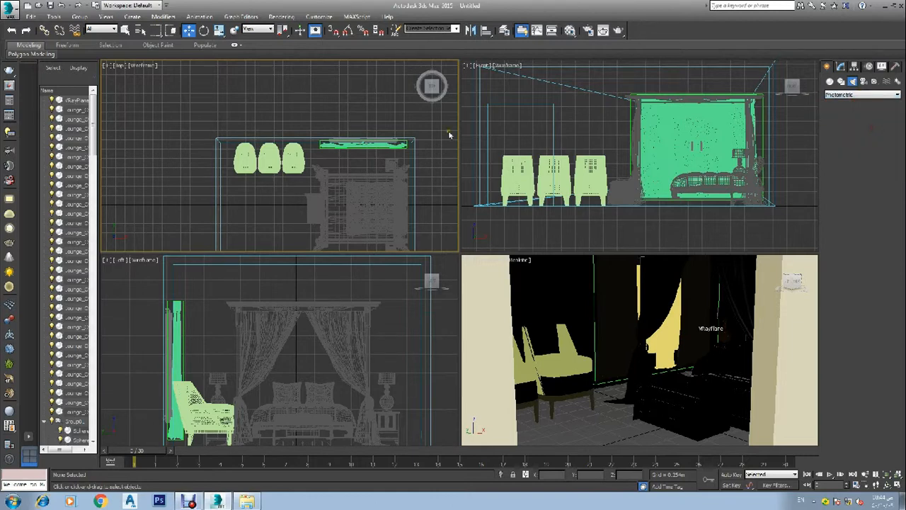
scroll(394, 169, "up", 3)
scroll(362, 179, "up", 5)
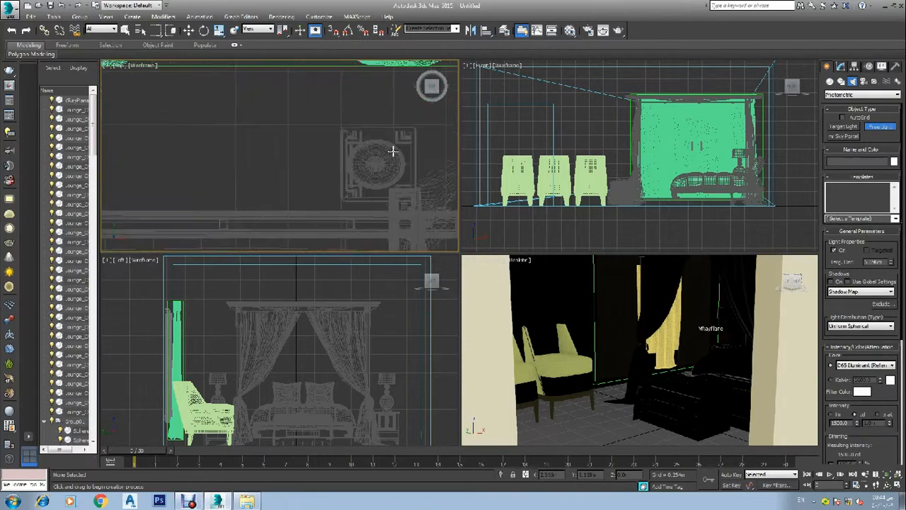
left_click(363, 181)
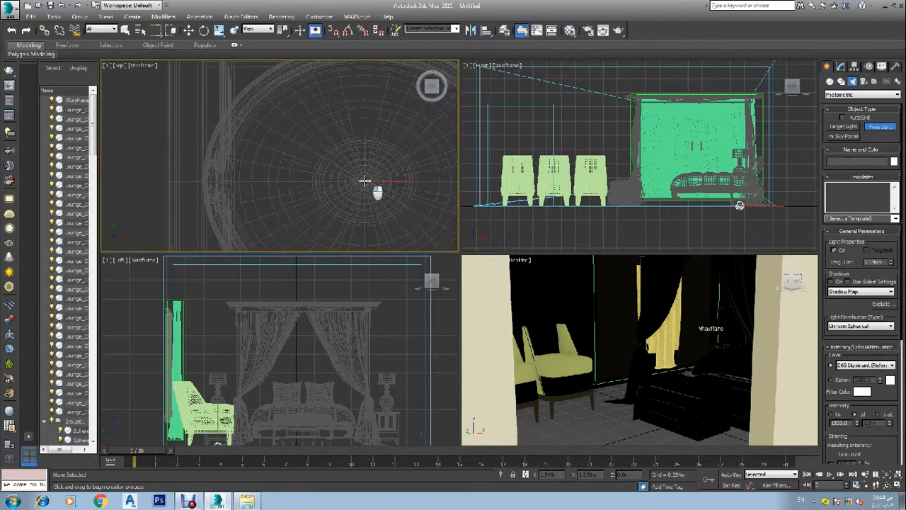
Raise the free light from the floor in the front view and adjust its height inside the bedside lamp's shade
key("w")
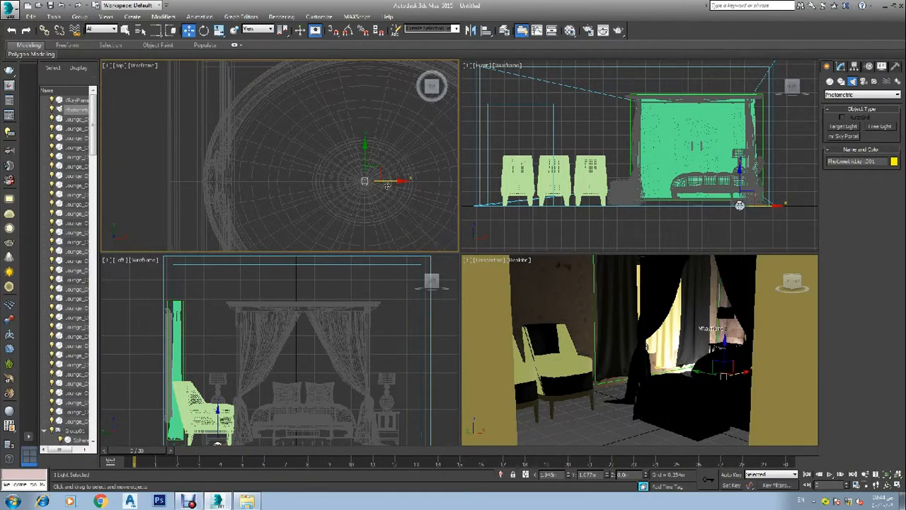
right_click(663, 219)
left_click_drag(740, 177, 745, 151)
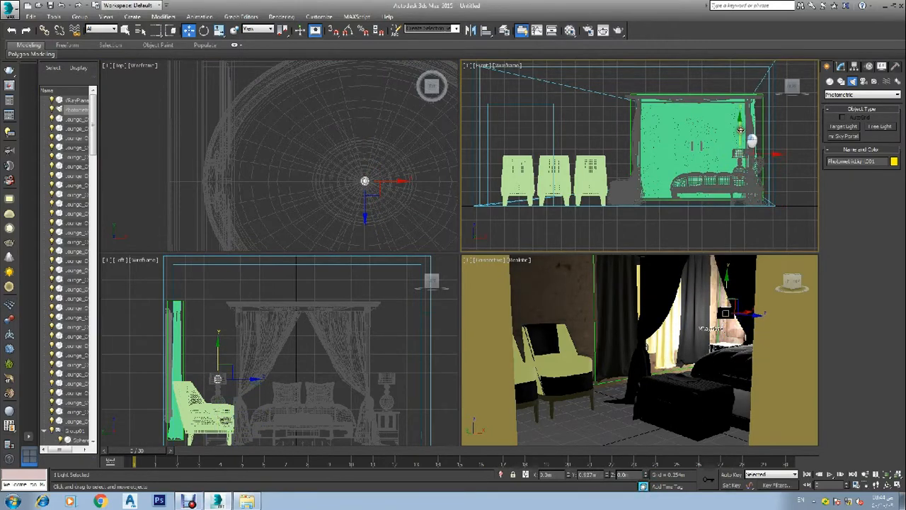
scroll(744, 151, "up", 2)
scroll(746, 152, "up", 3)
scroll(684, 163, "down", 2)
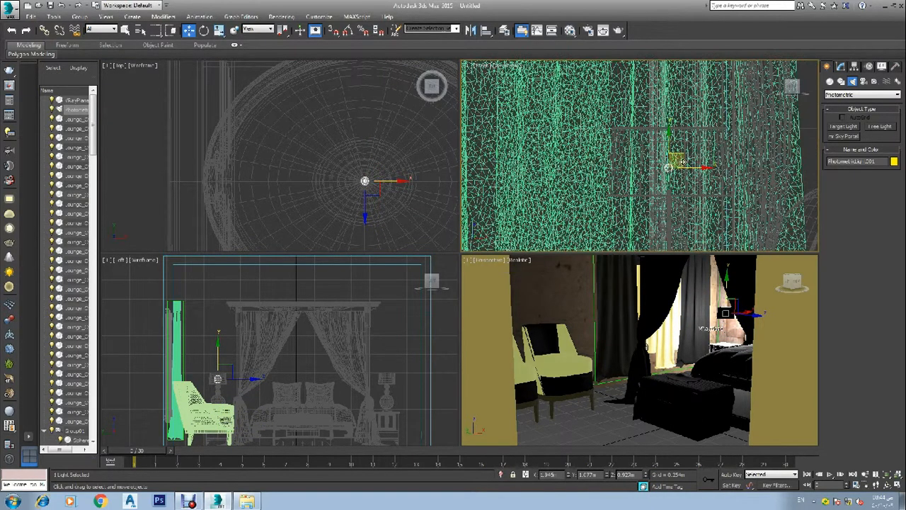
left_click_drag(669, 144, 673, 159)
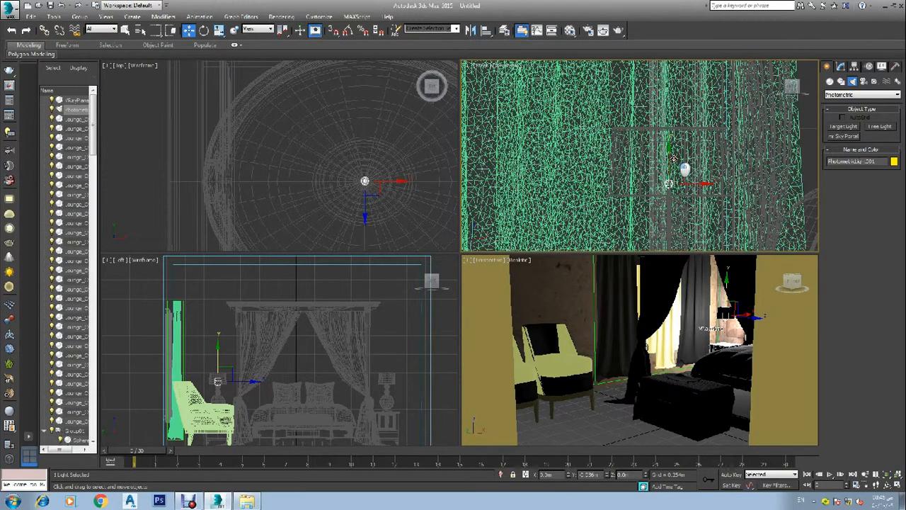
left_click_drag(673, 159, 676, 161)
left_click_drag(676, 166, 683, 154)
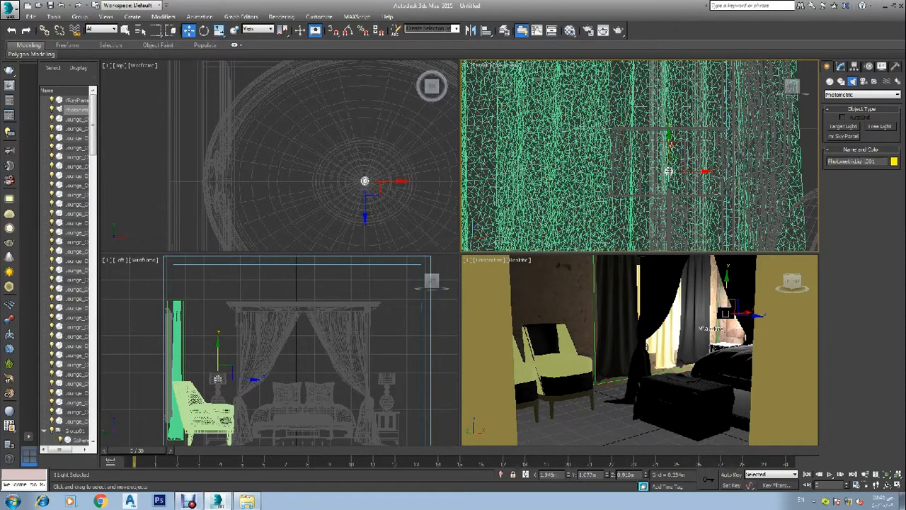
scroll(238, 170, "down", 5)
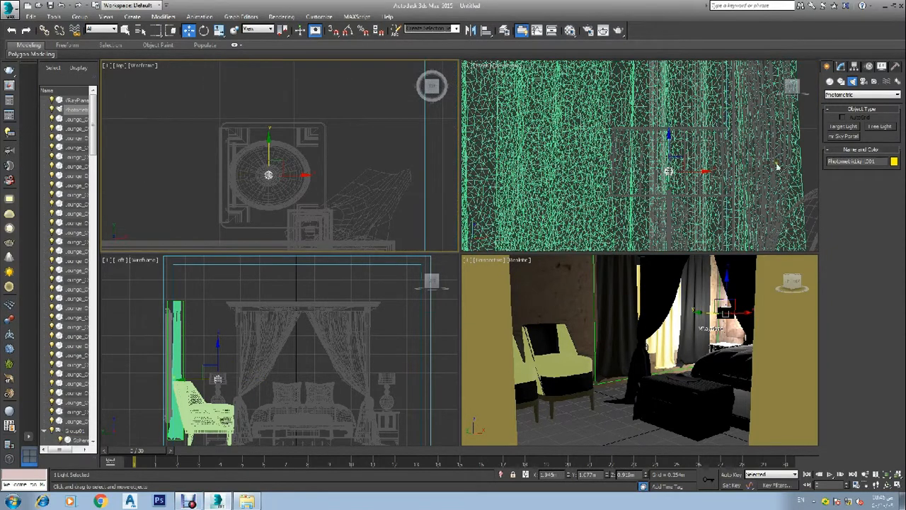
Set the bedside light's filter color to a pale yellow
left_click(840, 66)
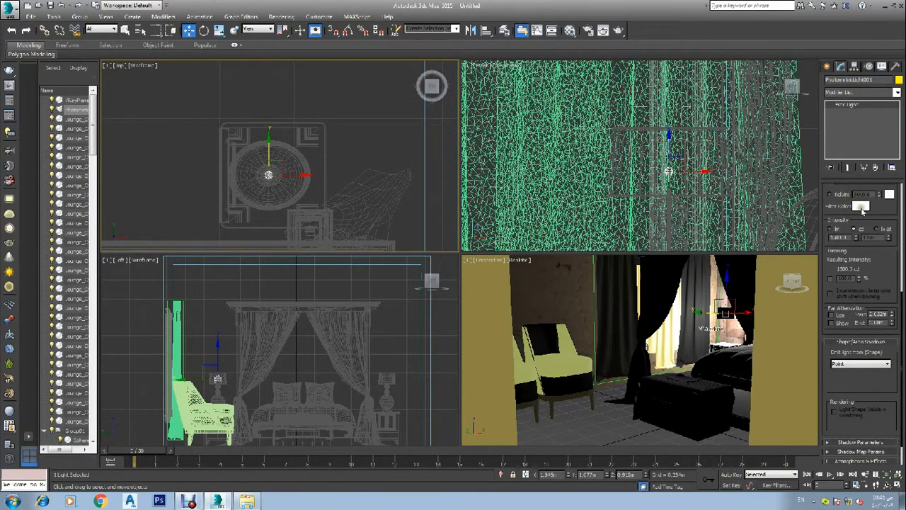
left_click(860, 206)
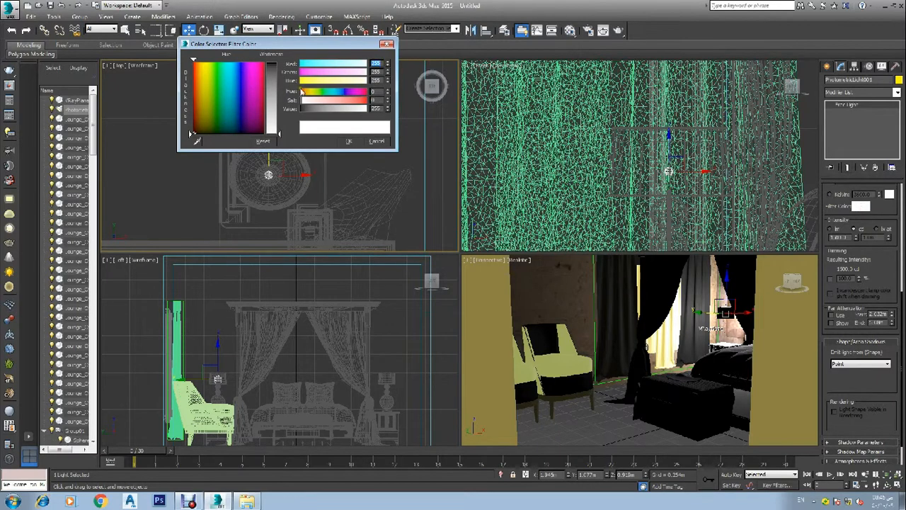
left_click(205, 87)
left_click(272, 88)
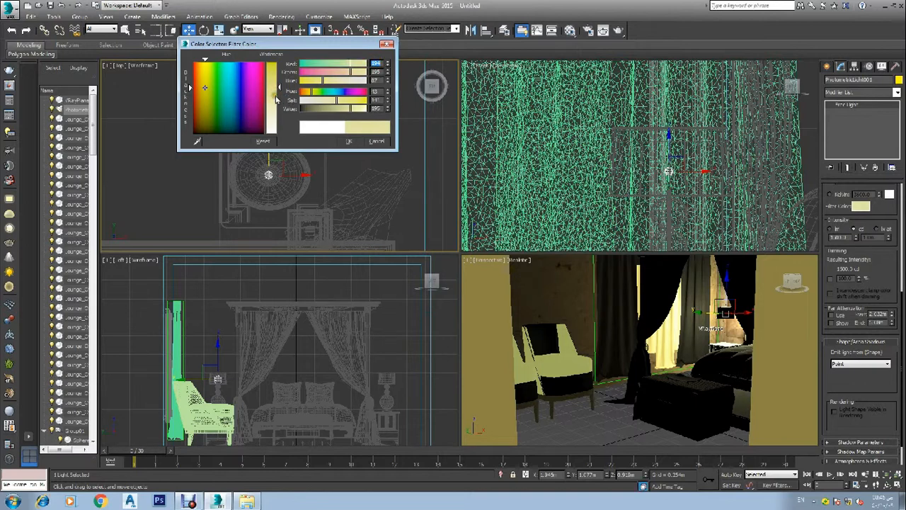
left_click(348, 142)
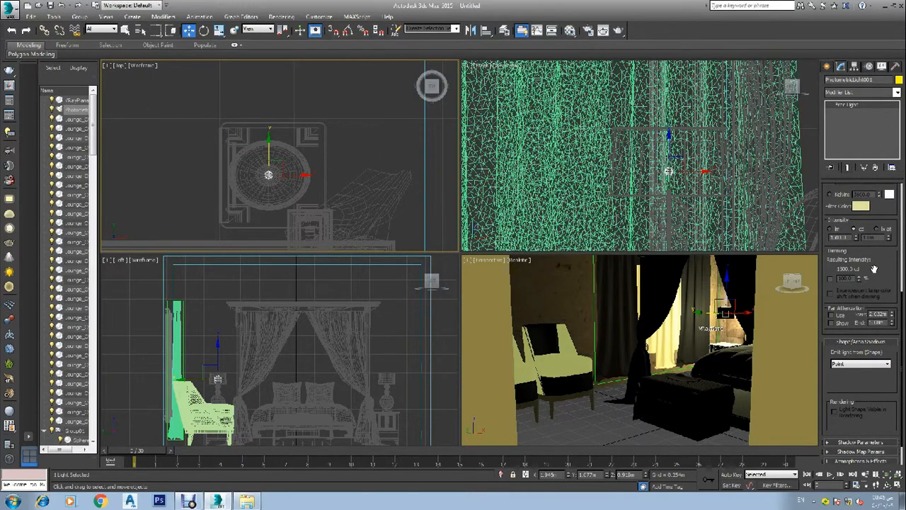
Reduce the bedside light's intensity in cd and turn on its shadows
left_click_drag(881, 265, 884, 129)
left_click(857, 223)
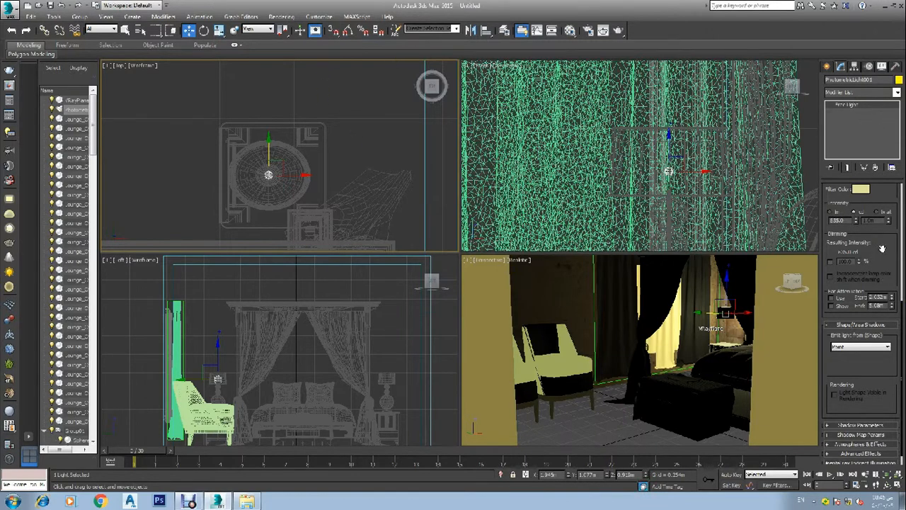
left_click_drag(882, 248, 875, 464)
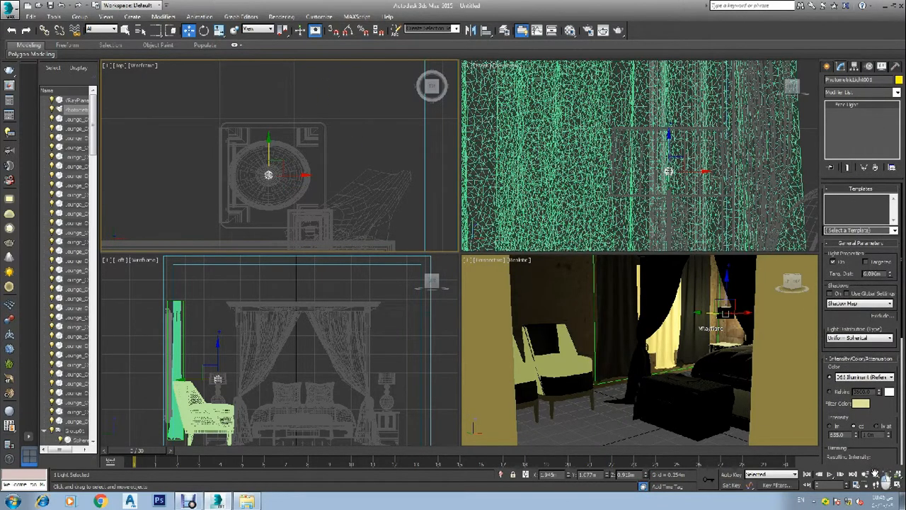
left_click(832, 293)
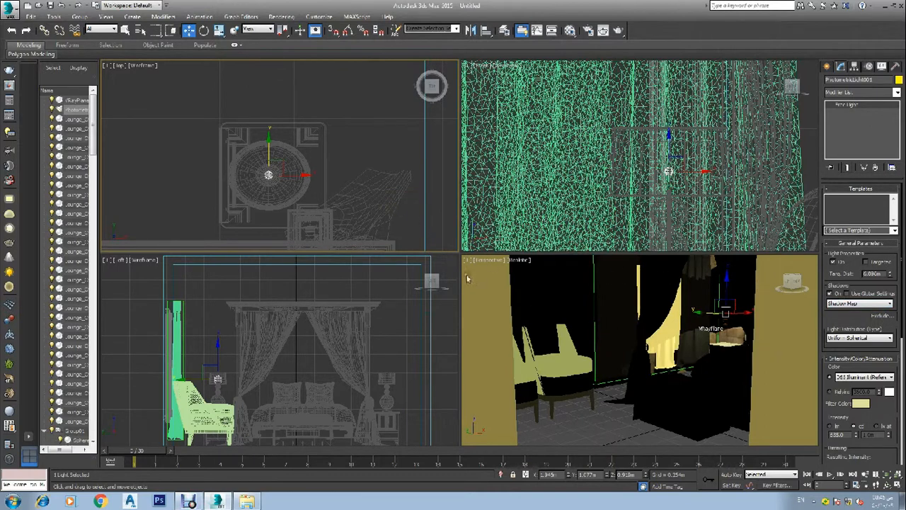
Copy the bedside light in the top view to the lamp on the other side of the bed, as one independent copy
scroll(374, 169, "down", 8)
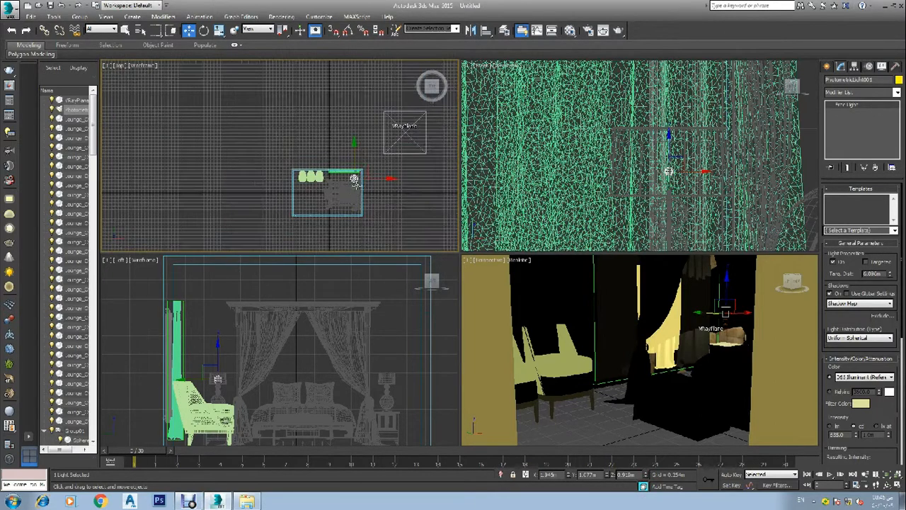
scroll(353, 223, "up", 3)
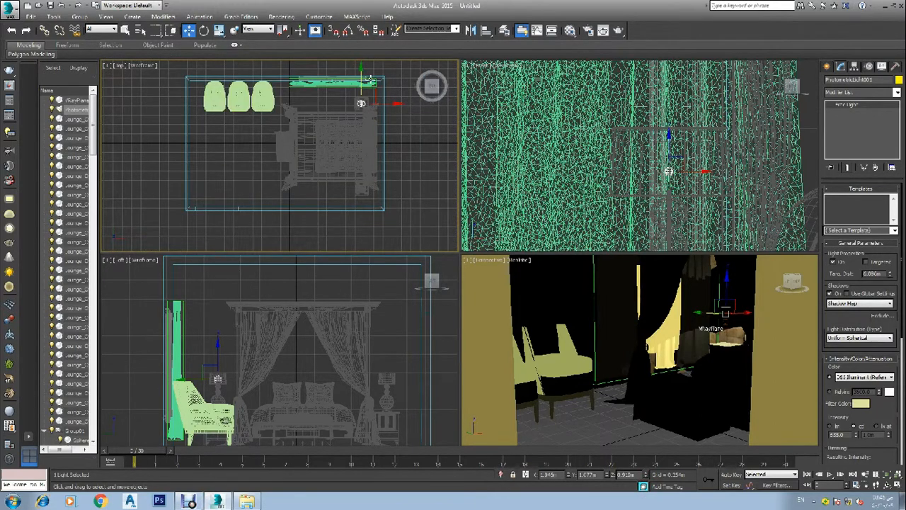
left_click_drag(361, 83, 370, 169)
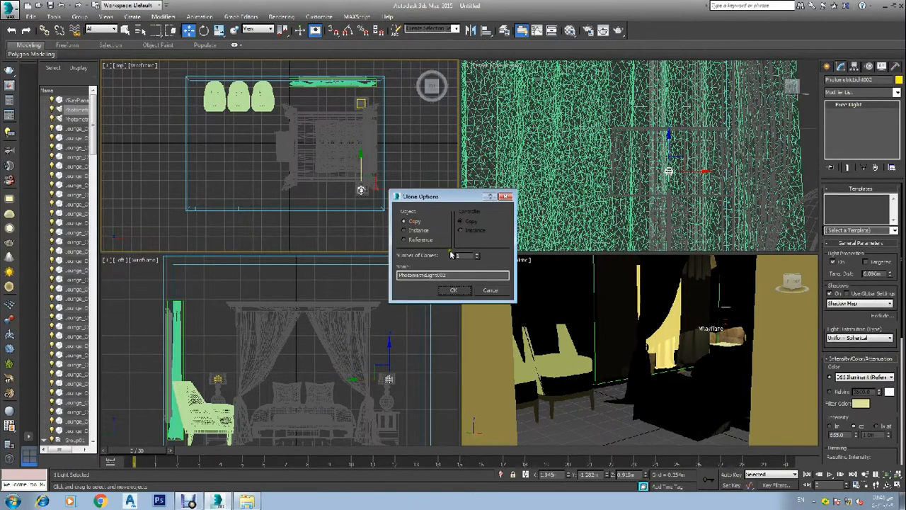
left_click(459, 289)
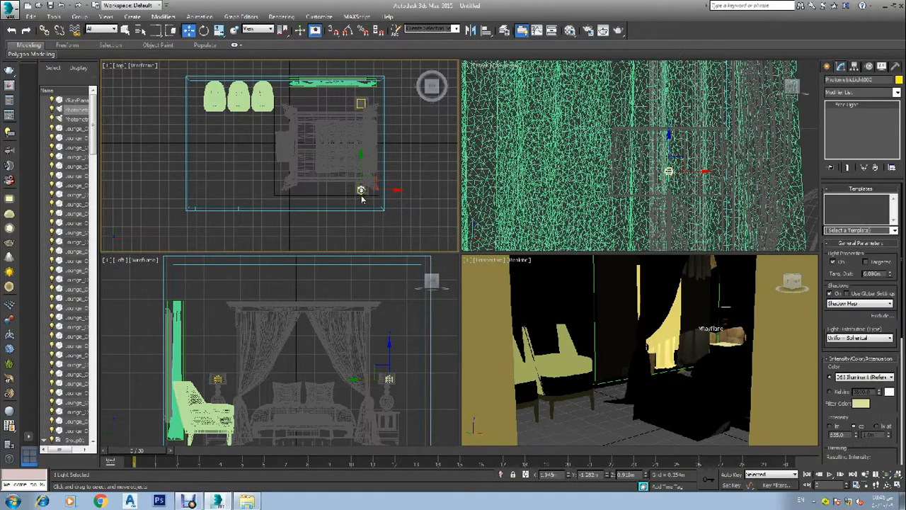
Center the copied light within the second bedside lamp's shade in the top view
scroll(364, 185, "up", 5)
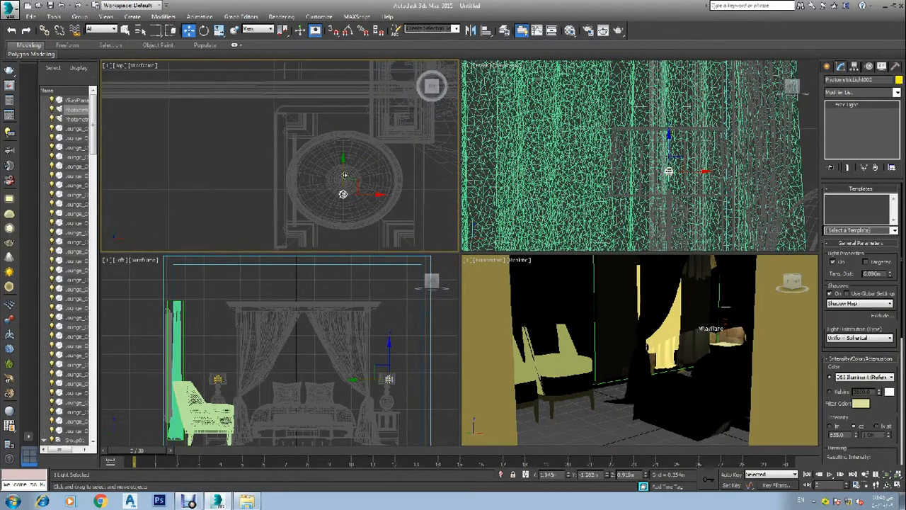
scroll(345, 176, "up", 3)
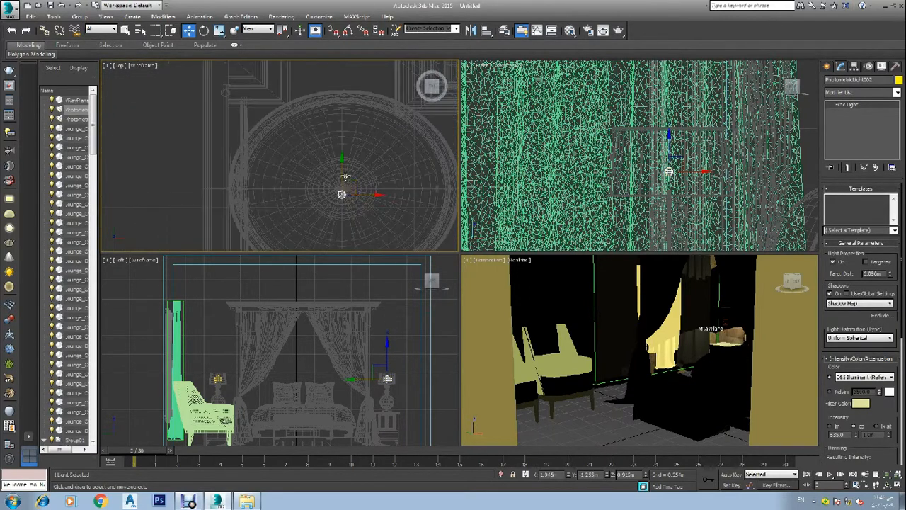
scroll(344, 176, "up", 2)
left_click_drag(340, 177, 341, 169)
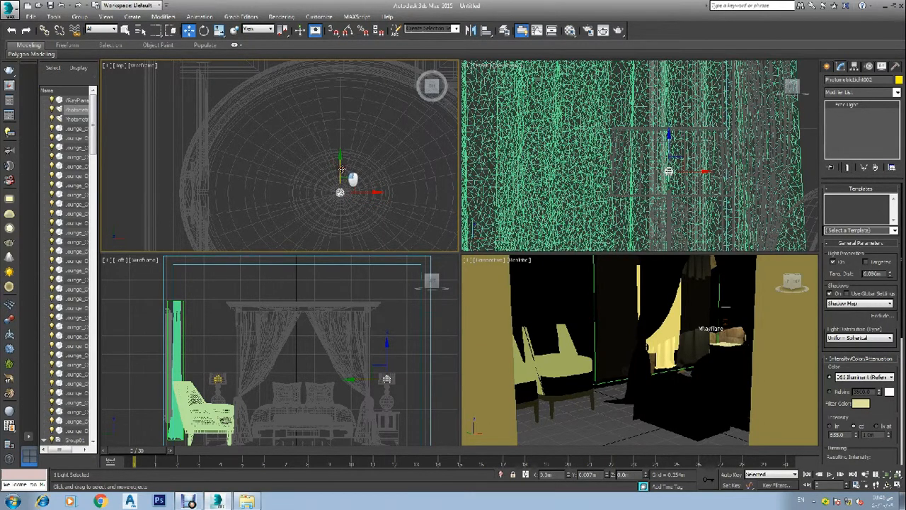
scroll(343, 176, "down", 6)
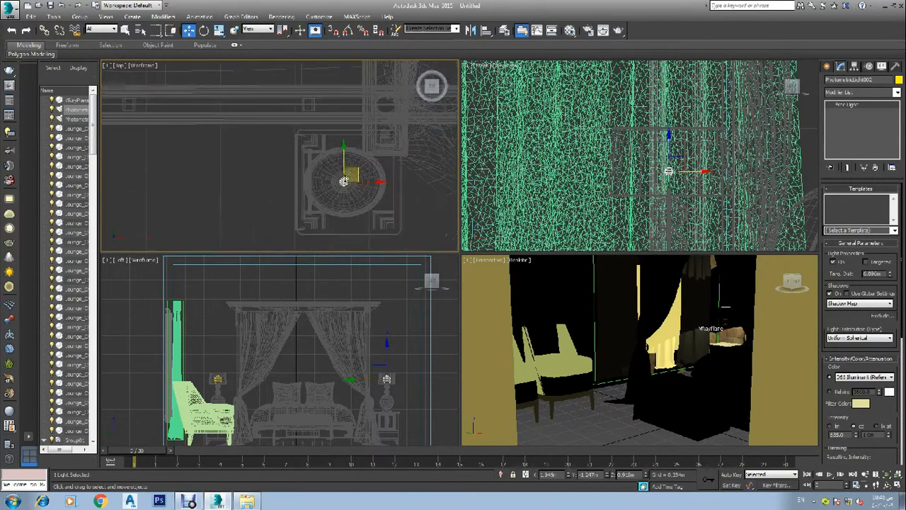
Place a standard Free camera in the top view at the end of the room opposite the bed
right_click(605, 363)
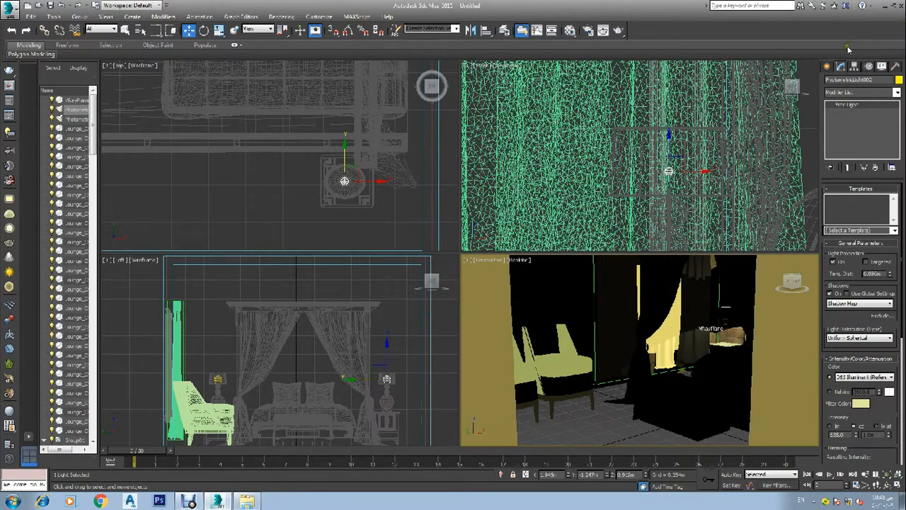
left_click(826, 66)
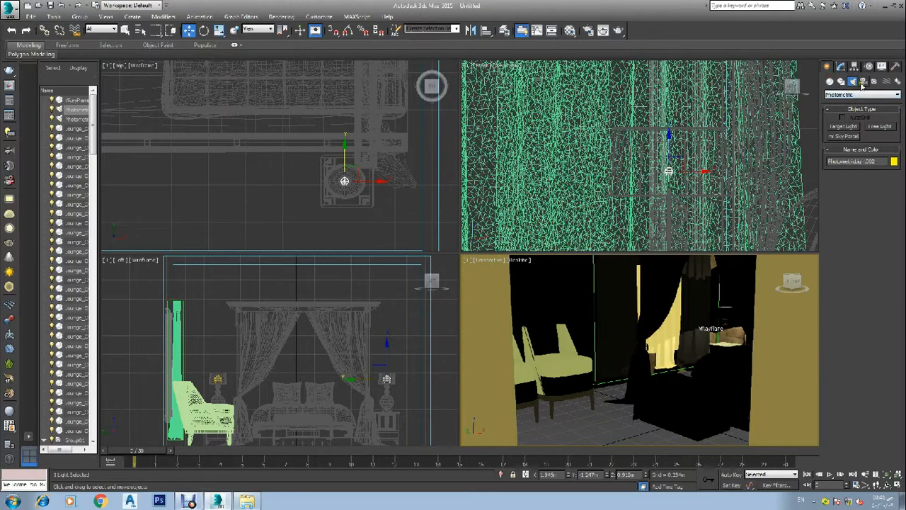
left_click(863, 82)
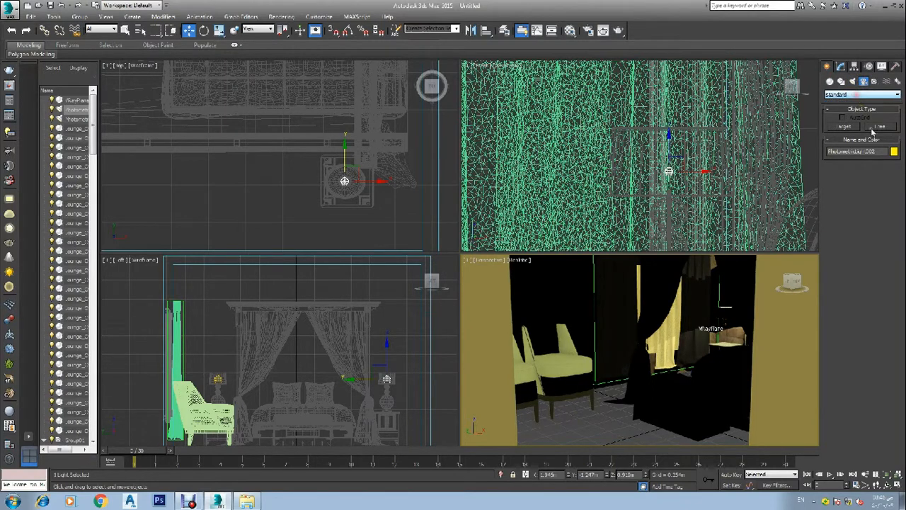
left_click(878, 127)
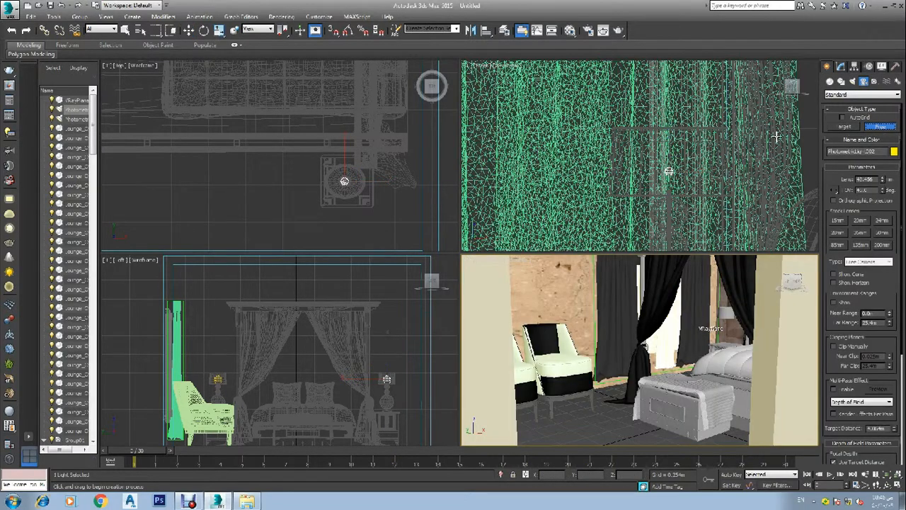
scroll(196, 170, "down", 6)
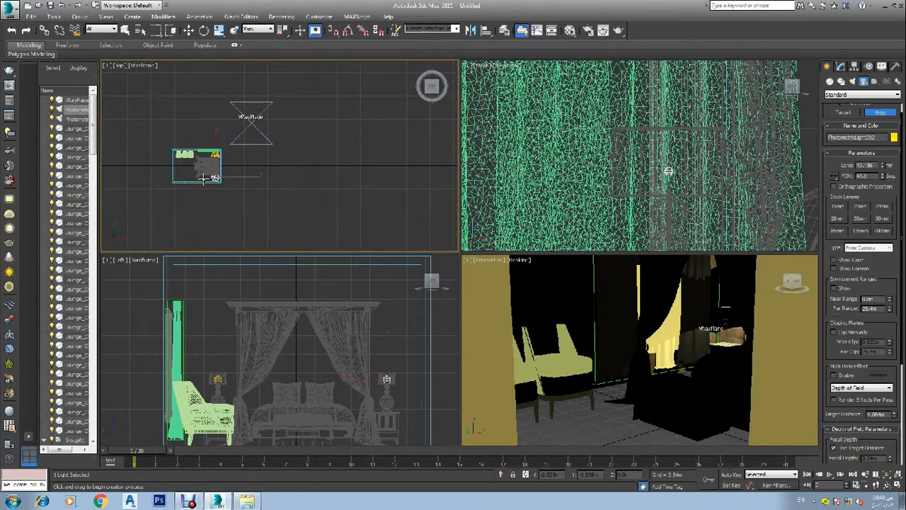
left_click_drag(146, 184, 177, 171)
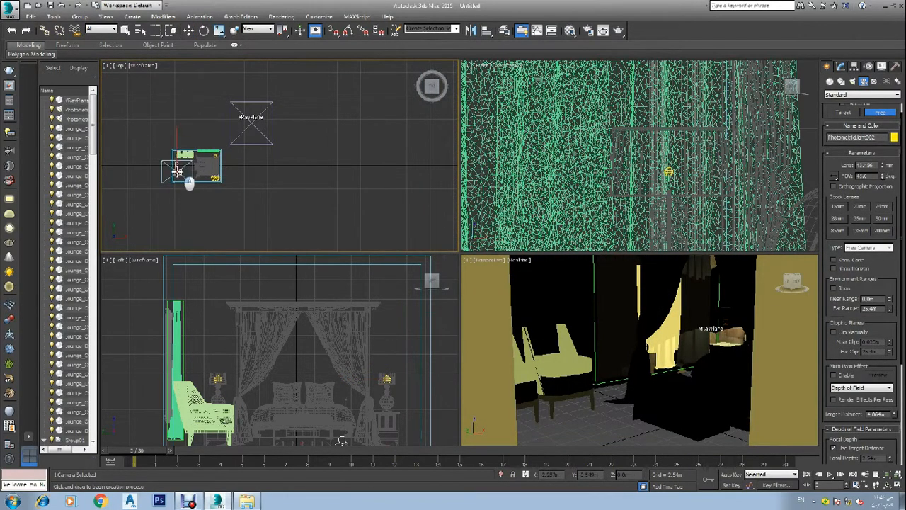
Rotate the camera up from its downward direction in the left view by about 80 degrees
scroll(521, 206, "down", 5)
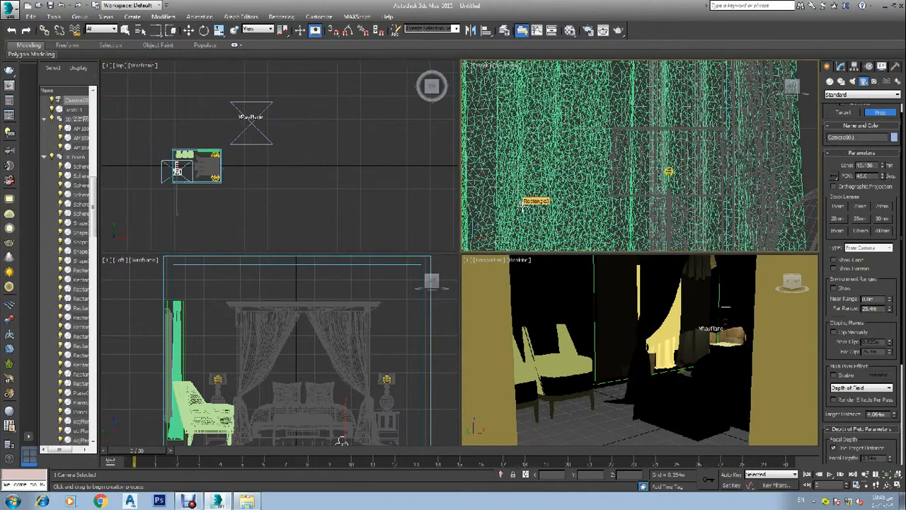
scroll(522, 206, "down", 8)
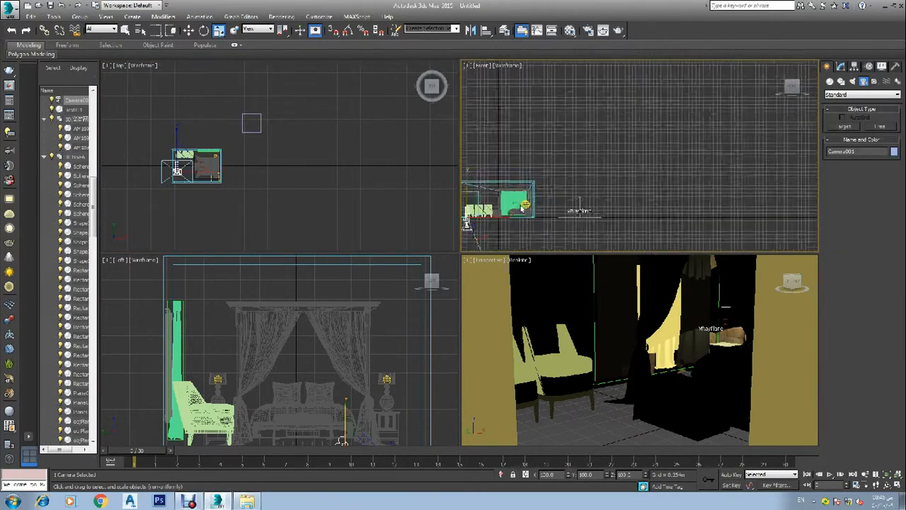
key("e")
scroll(493, 214, "up", 1)
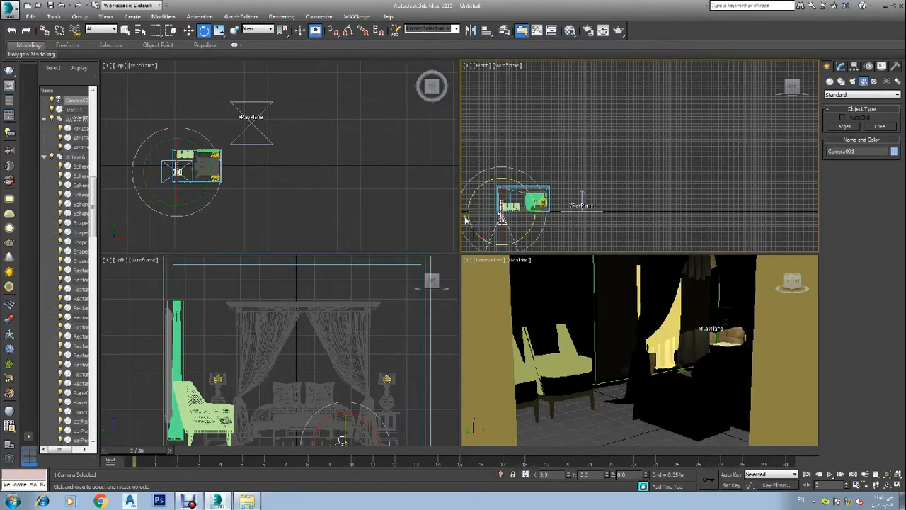
scroll(388, 325, "down", 4)
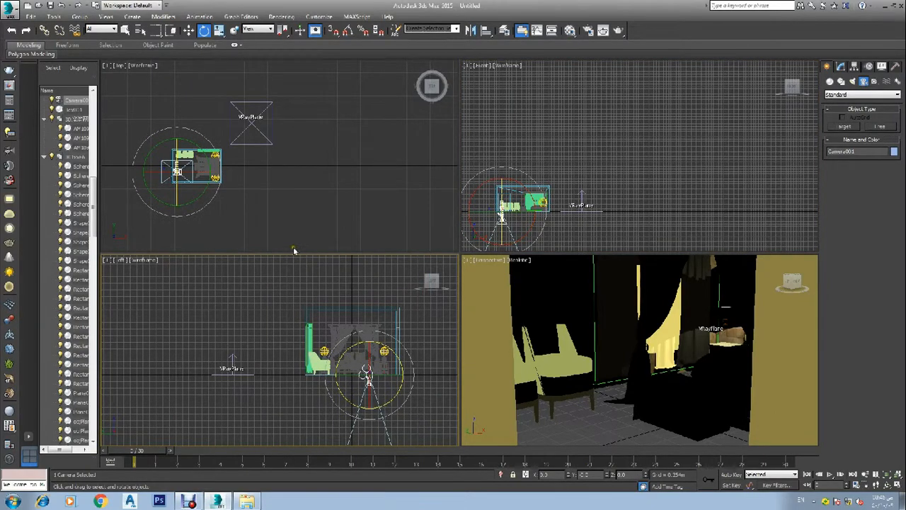
left_click_drag(383, 349, 410, 367)
key("w")
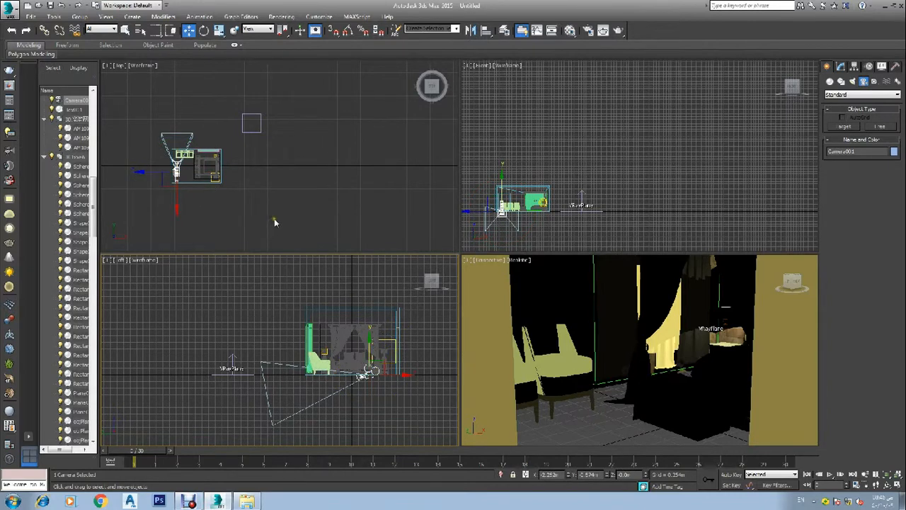
Rotate the camera toward the bed in the top view and move it back just outside the room's end wall
left_click(178, 163)
key("e")
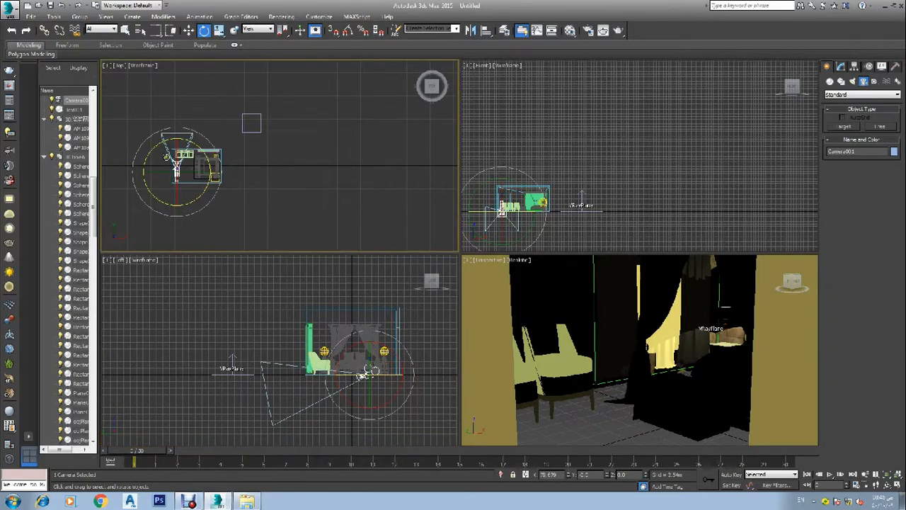
left_click_drag(188, 140, 234, 171)
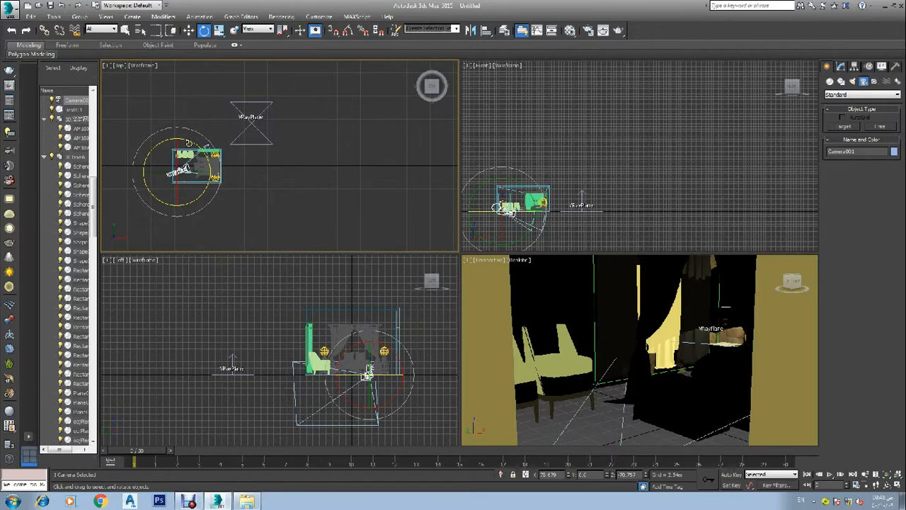
key("w")
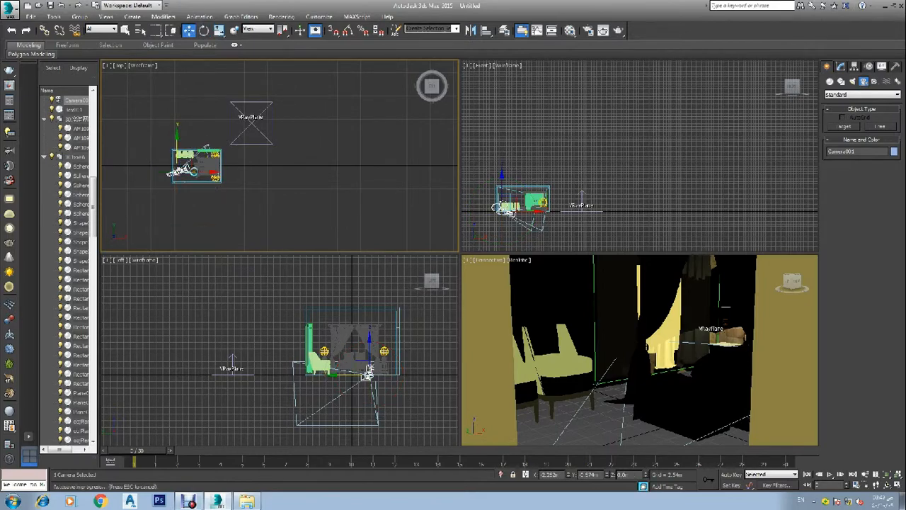
scroll(190, 173, "up", 4)
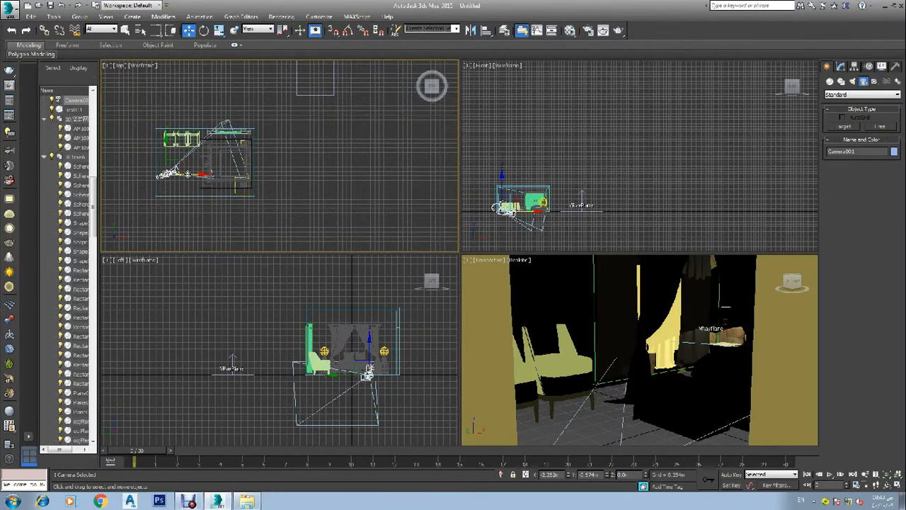
left_click_drag(170, 170, 153, 174)
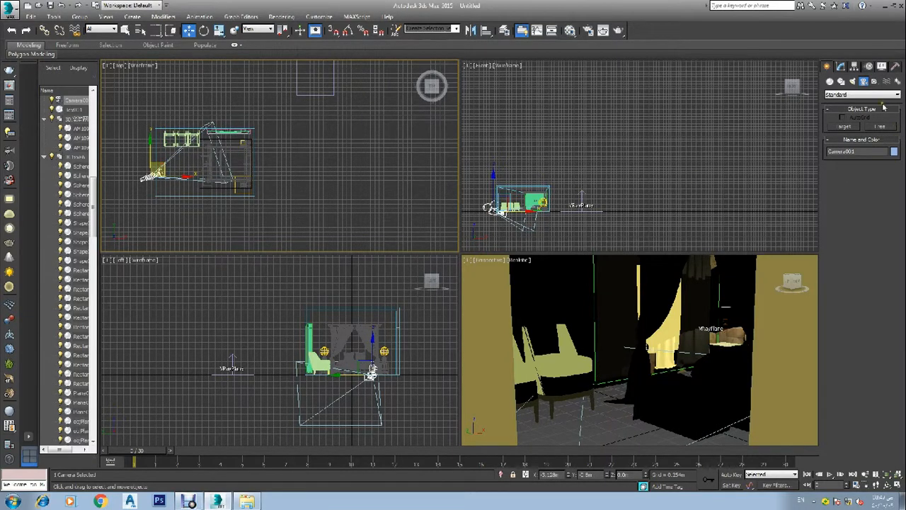
Give the camera the 15 mm stock lens and switch the perspective view to the camera view
left_click(841, 66)
left_click(839, 241)
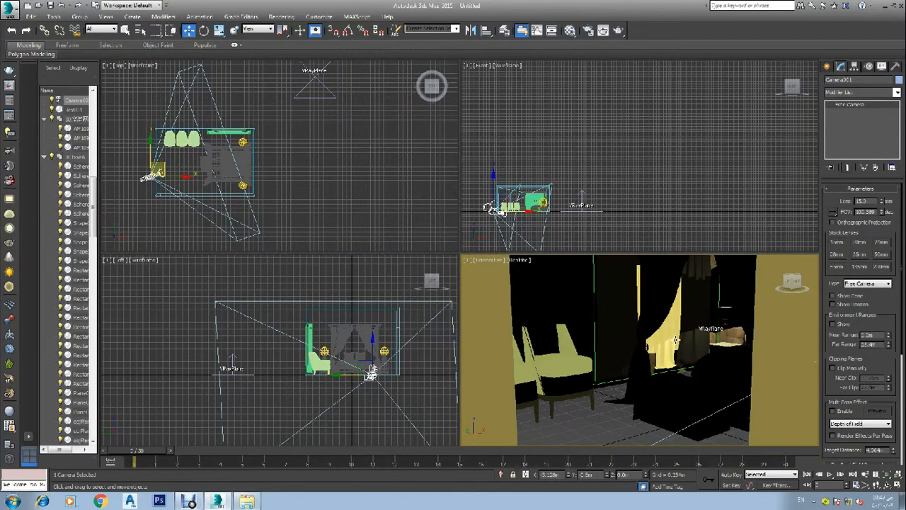
key("c")
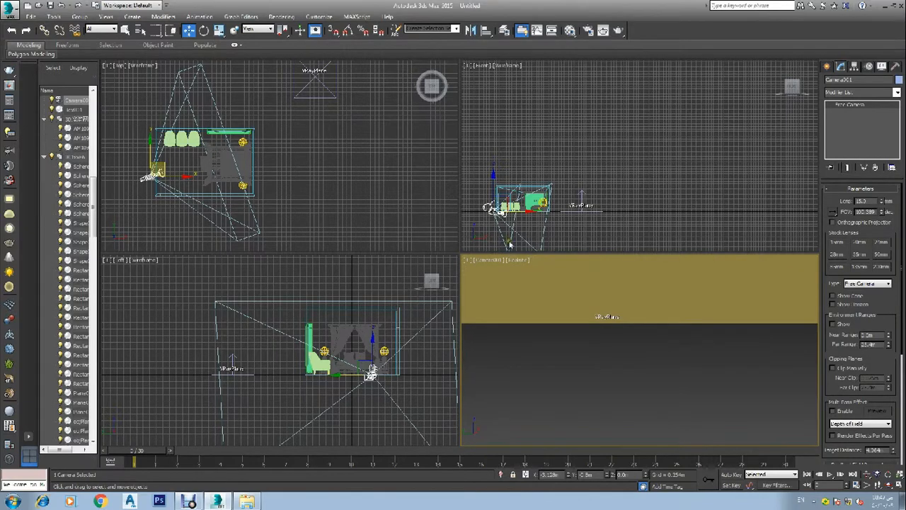
Tilt the camera nearly level in the front view and raise it to about 0.9 m above the floor
right_click(516, 199)
scroll(507, 212, "up", 2)
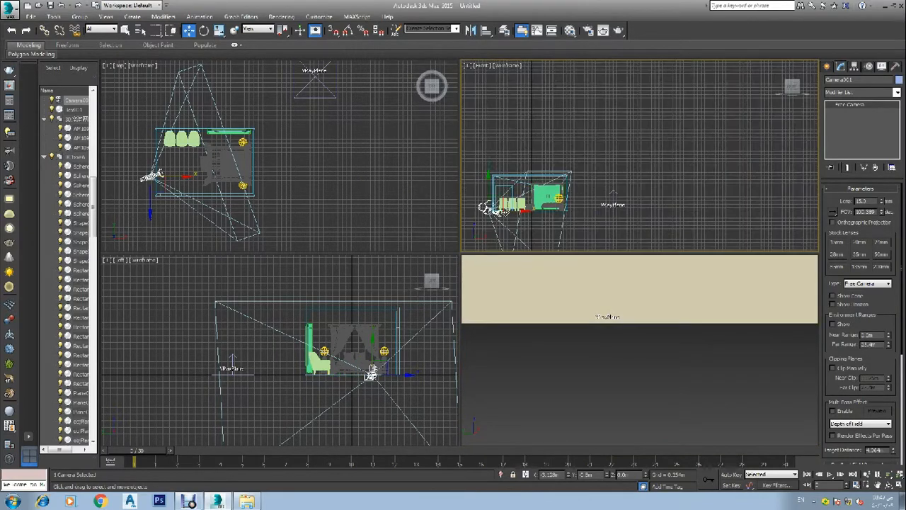
key("e")
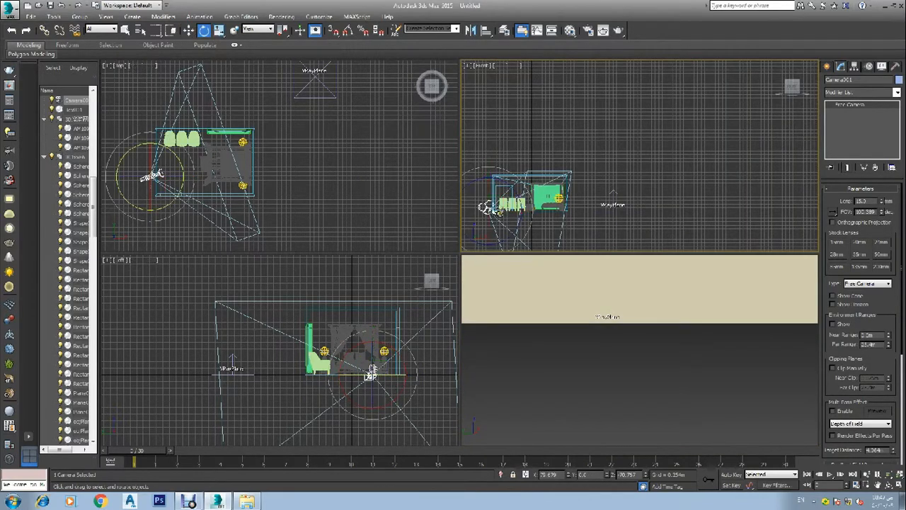
left_click_drag(485, 206, 488, 178)
key("w")
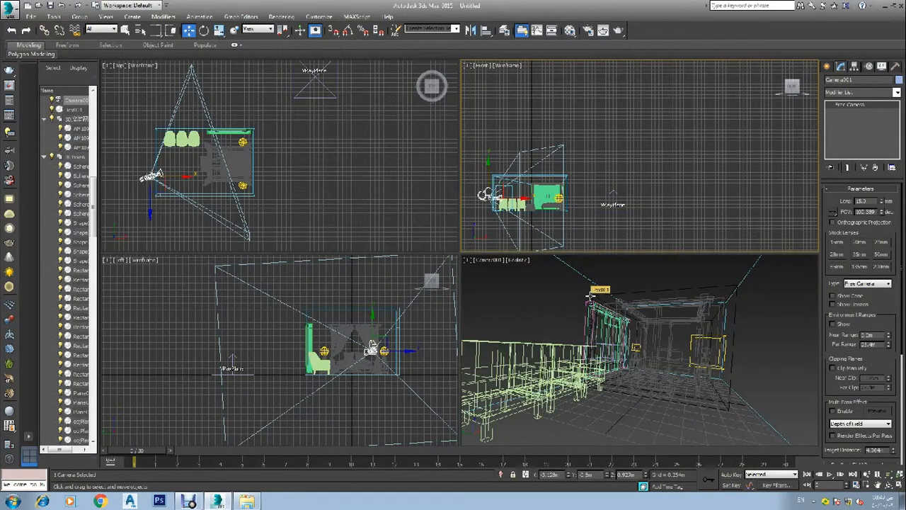
Move the camera forward in the front view until the end wall no longer blocks its view of the bedroom, and deselect it
right_click(619, 339)
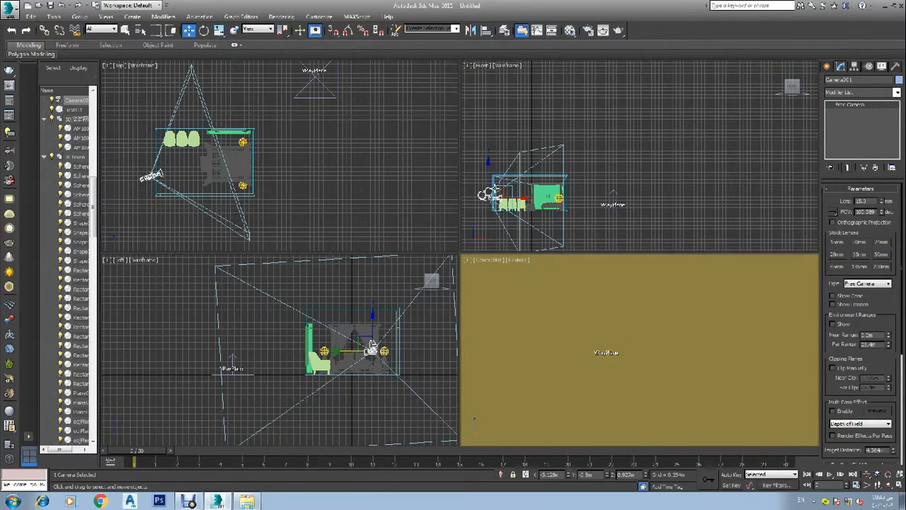
right_click(547, 196)
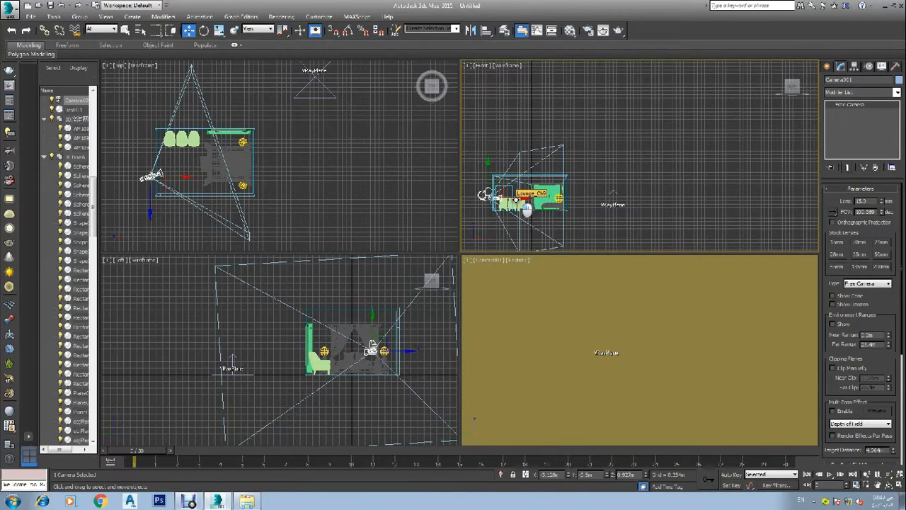
mouse_move(527, 207)
left_mouse_down()
mouse_move(535, 205)
mouse_move(523, 198)
left_mouse_up()
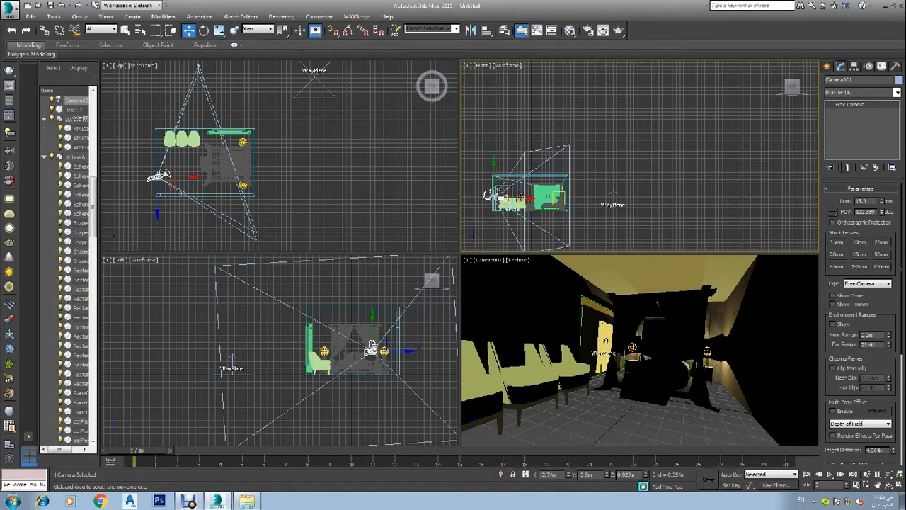
right_click(581, 308)
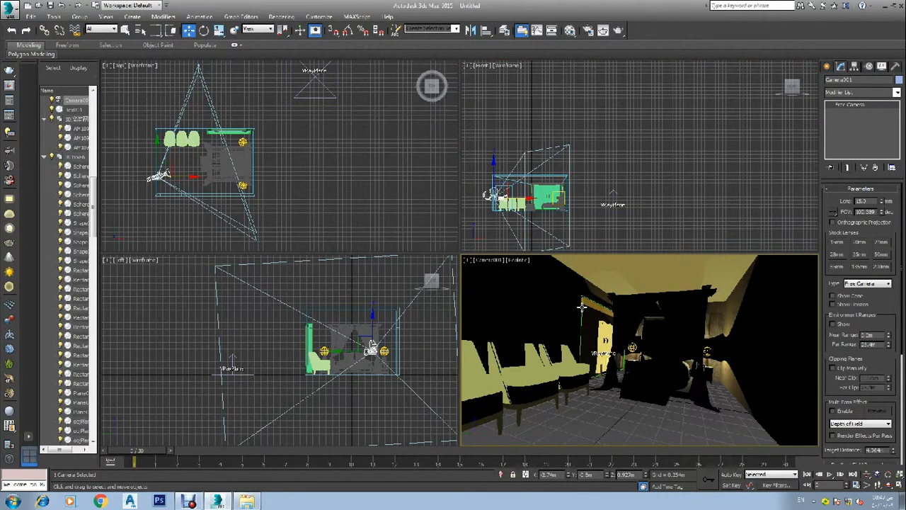
left_click(355, 177)
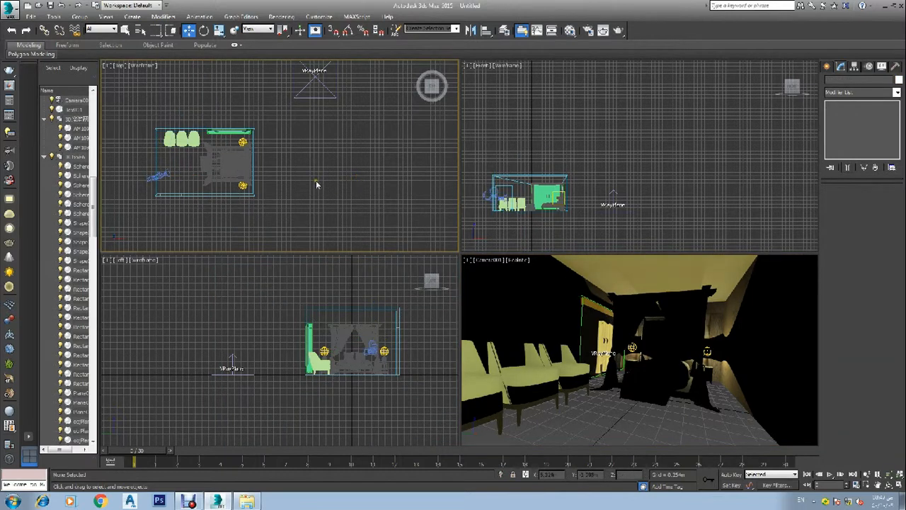
left_click(827, 66)
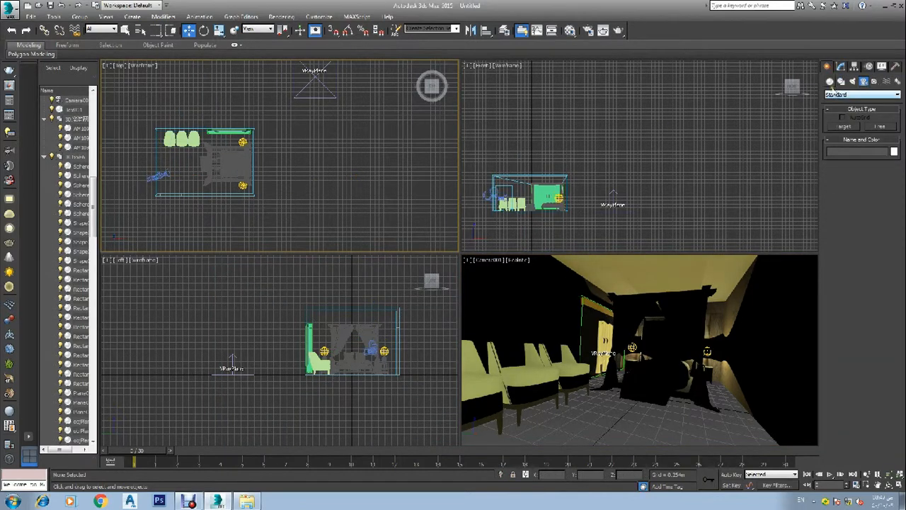
left_click(831, 82)
left_click(880, 165)
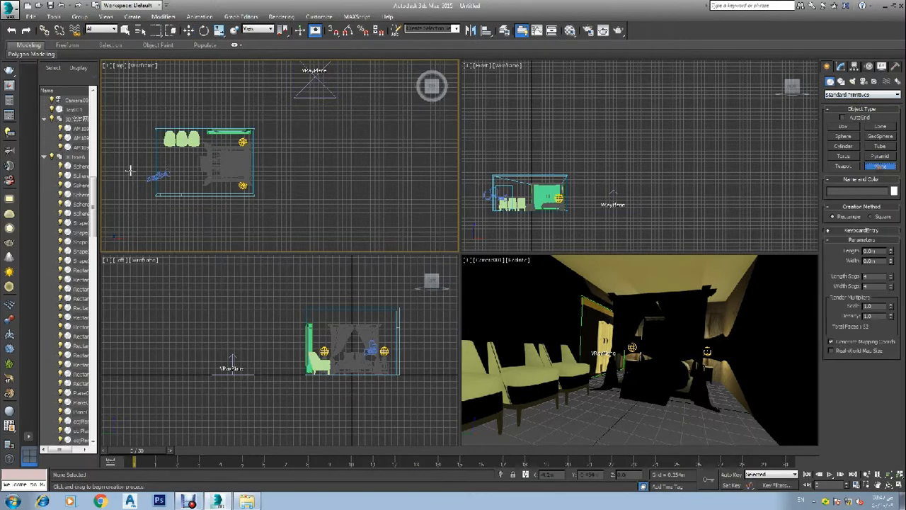
scroll(166, 134, "up", 3)
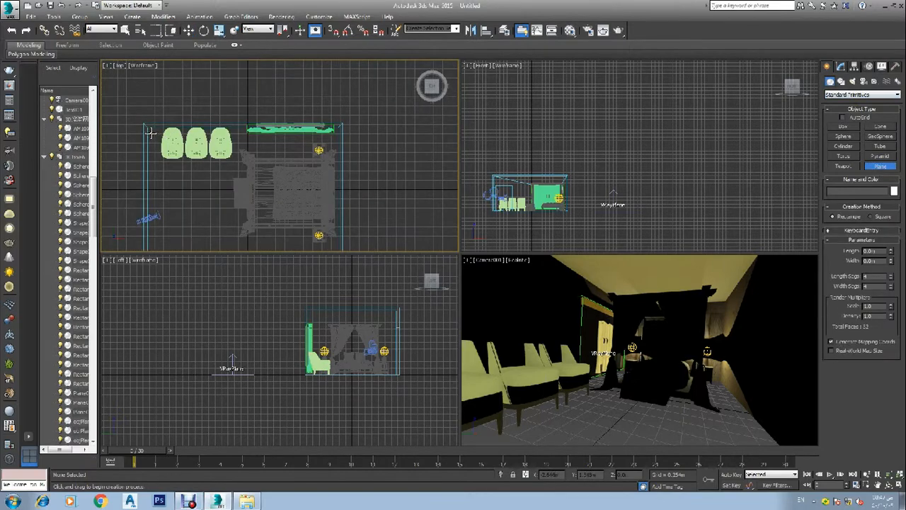
scroll(150, 133, "up", 3)
scroll(145, 118, "up", 2)
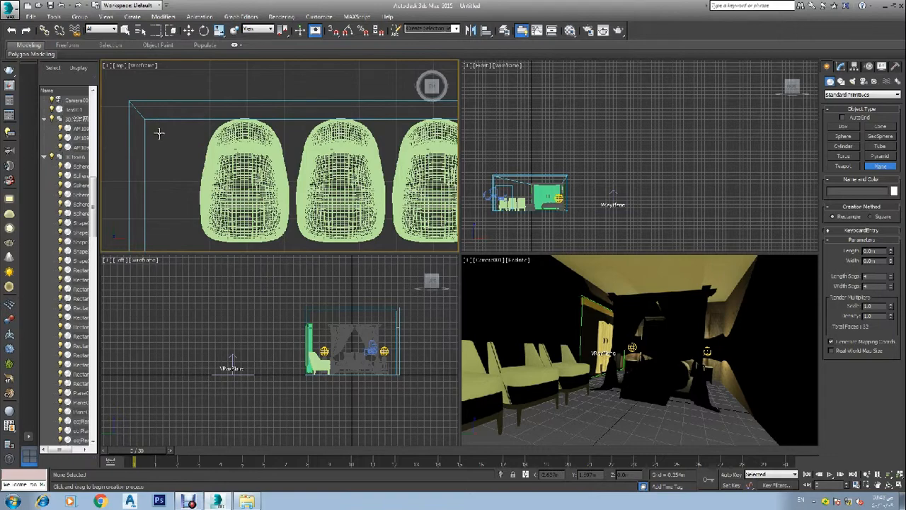
key("w")
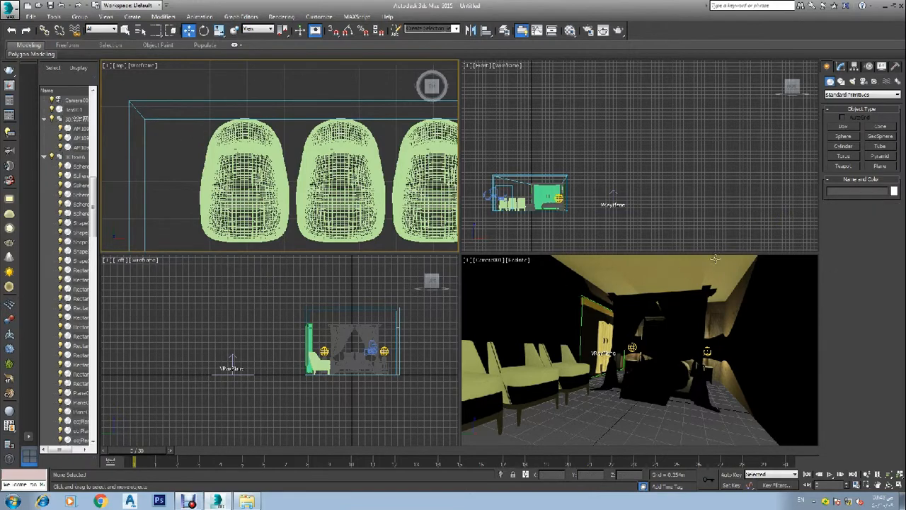
Select the room box's ceiling polygon and assign it an unused material slot converted to VRayMtl
left_click(716, 263)
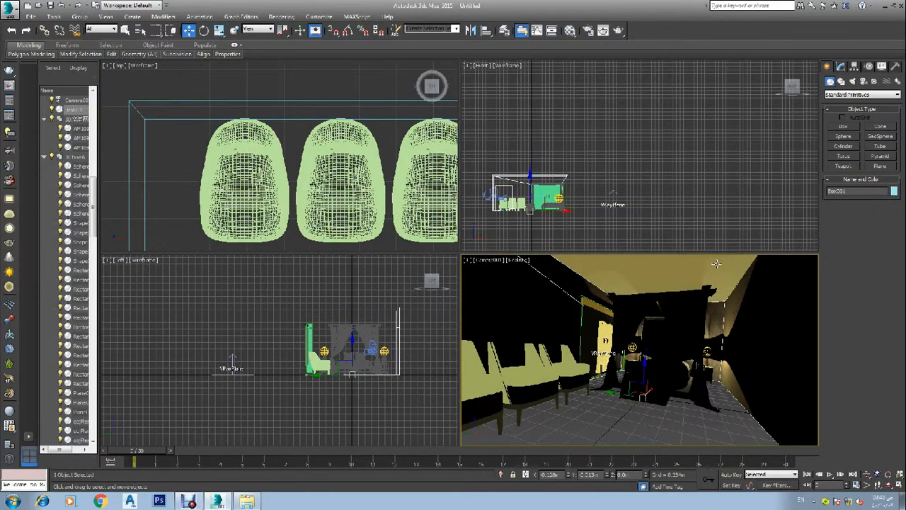
left_click(841, 65)
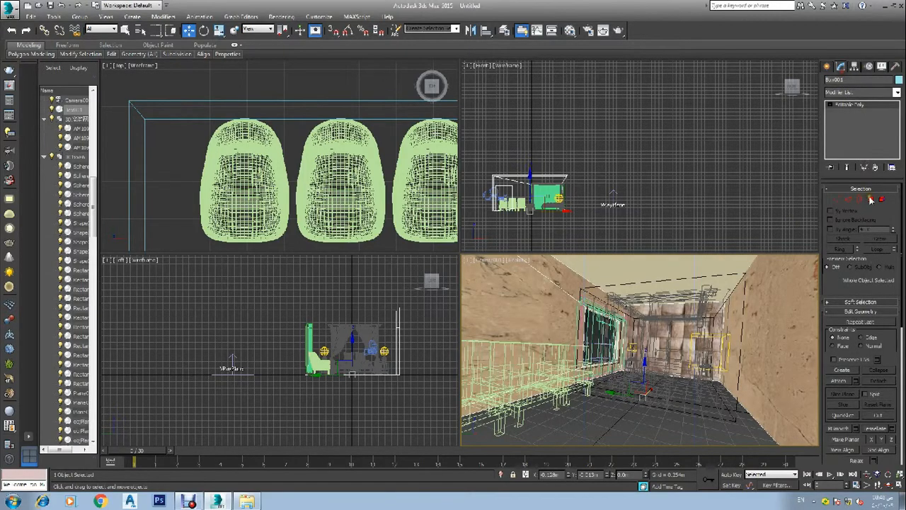
left_click(871, 200)
left_click(641, 263)
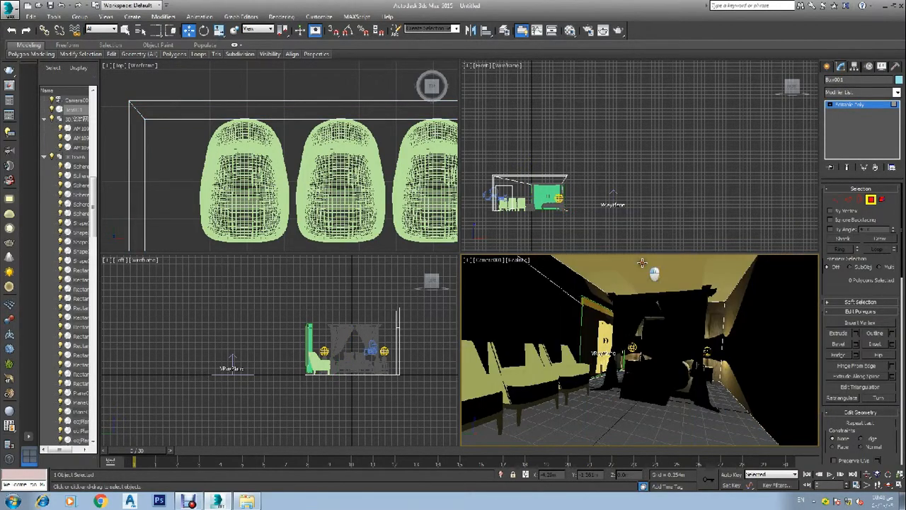
key("m")
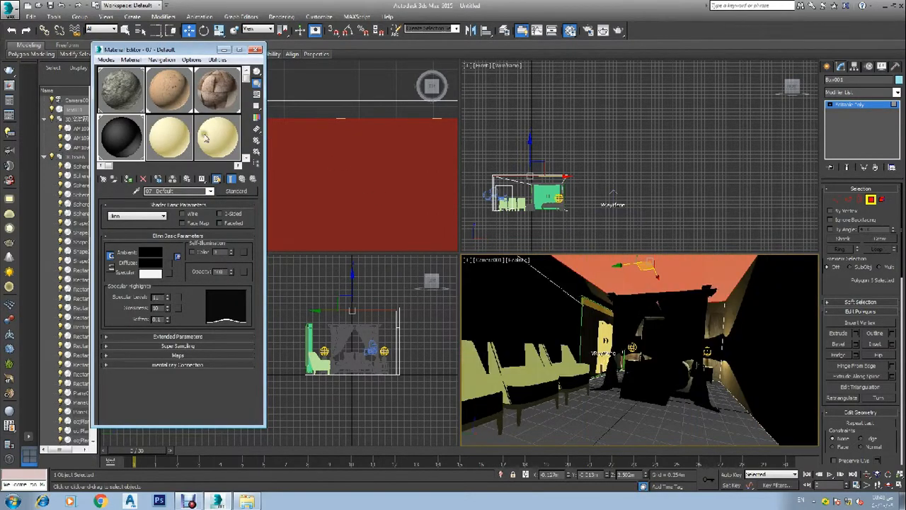
left_click(157, 176)
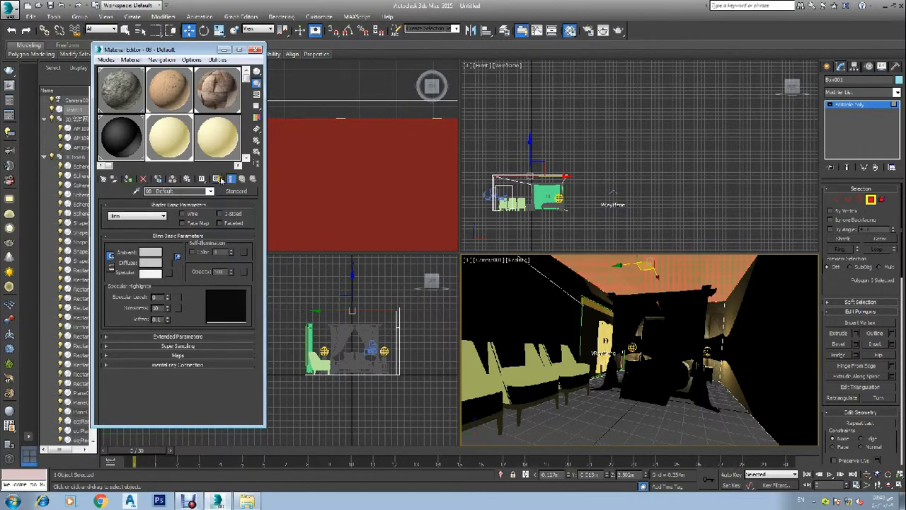
left_click(217, 179)
left_click(236, 191)
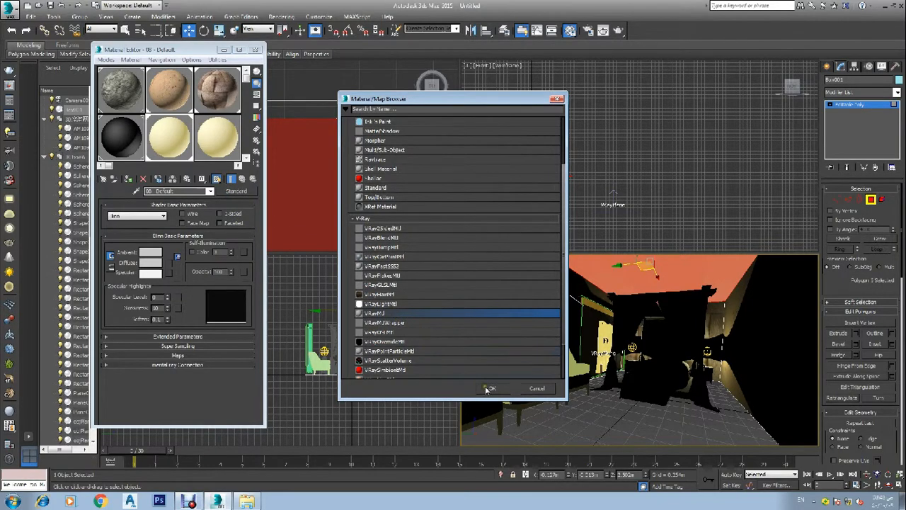
left_click(492, 388)
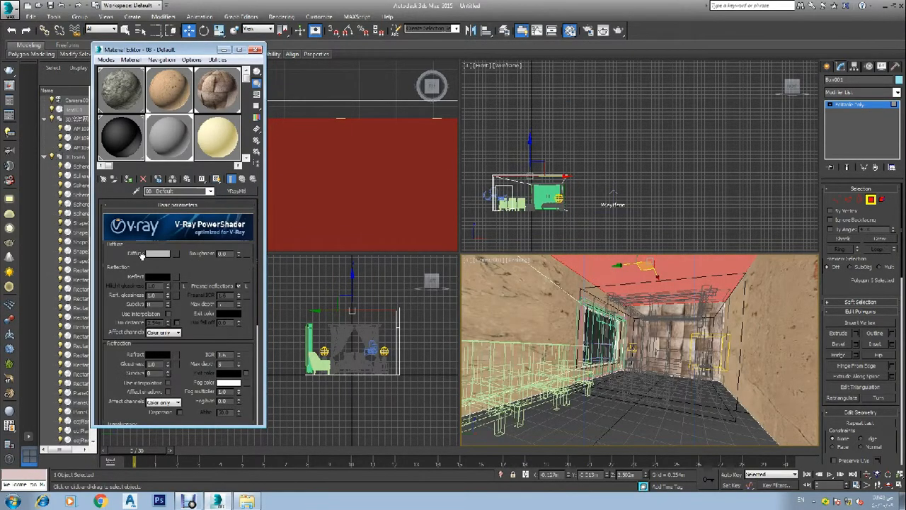
left_click(175, 254)
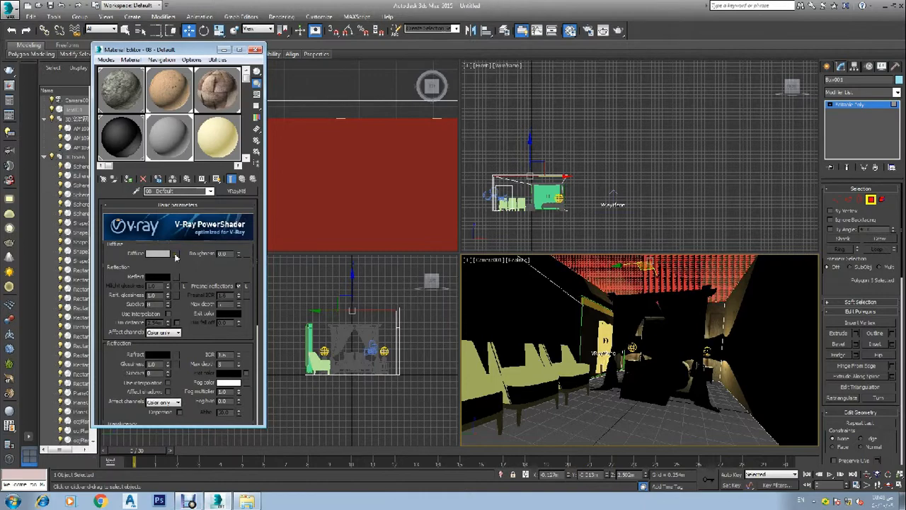
scroll(428, 176, "up", 3)
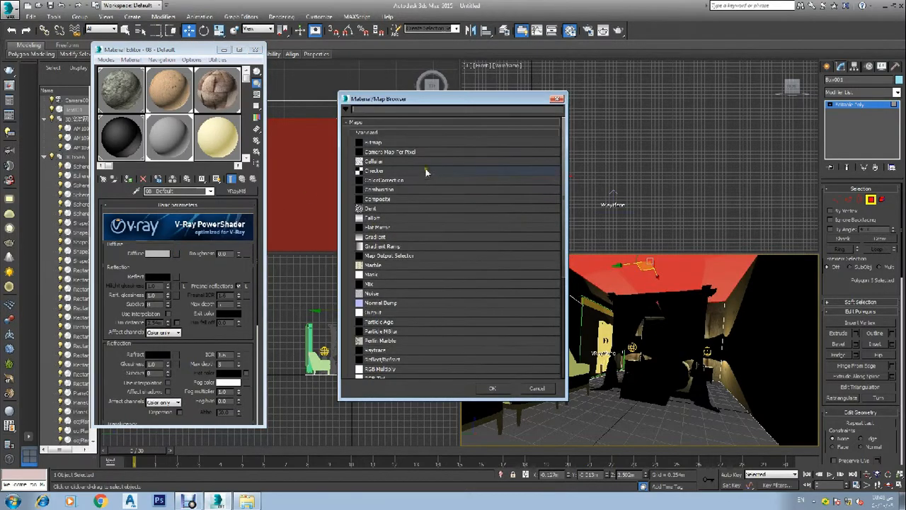
left_click(536, 389)
Set the ceiling material's diffuse color to pure white (255), and leave polygon editing with the room deselected
left_click(159, 254)
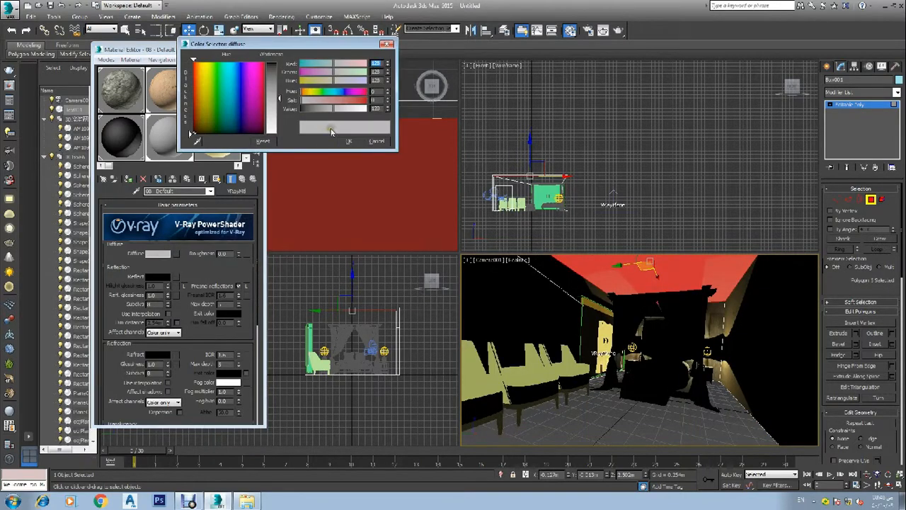
left_click_drag(275, 106, 282, 143)
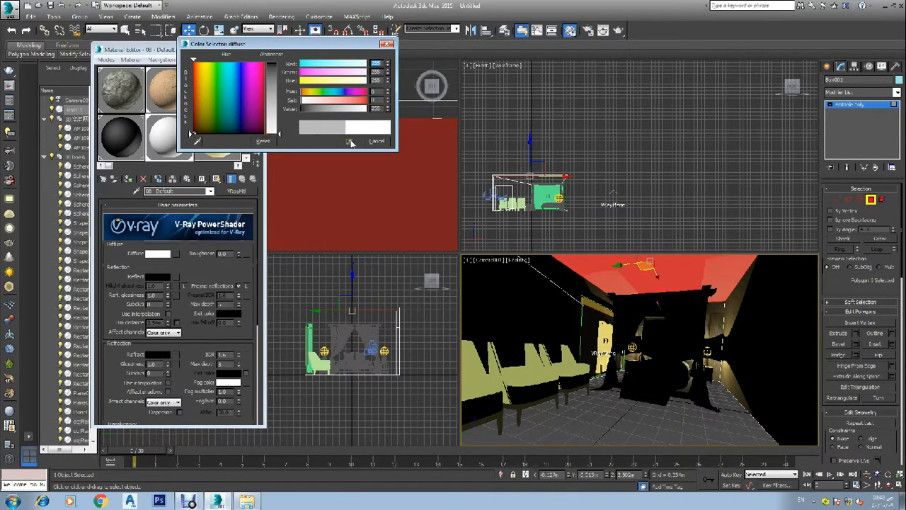
left_click(350, 141)
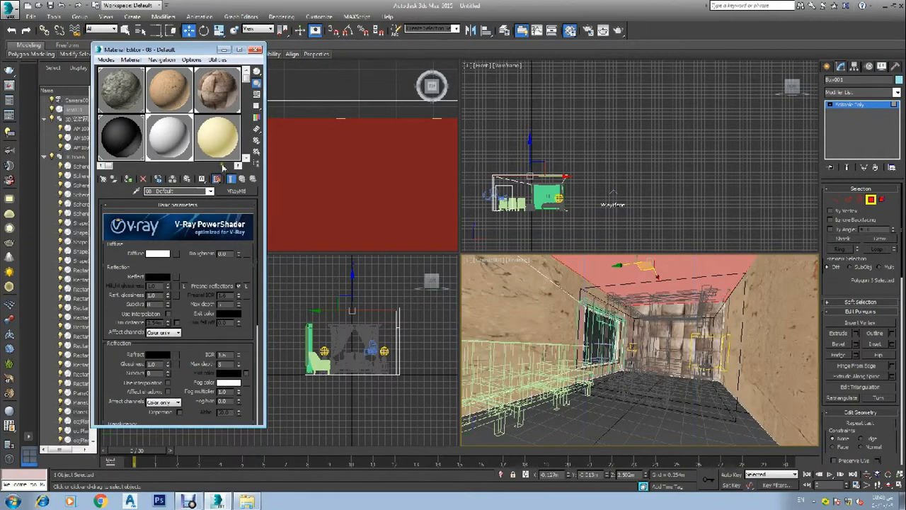
left_click(257, 49)
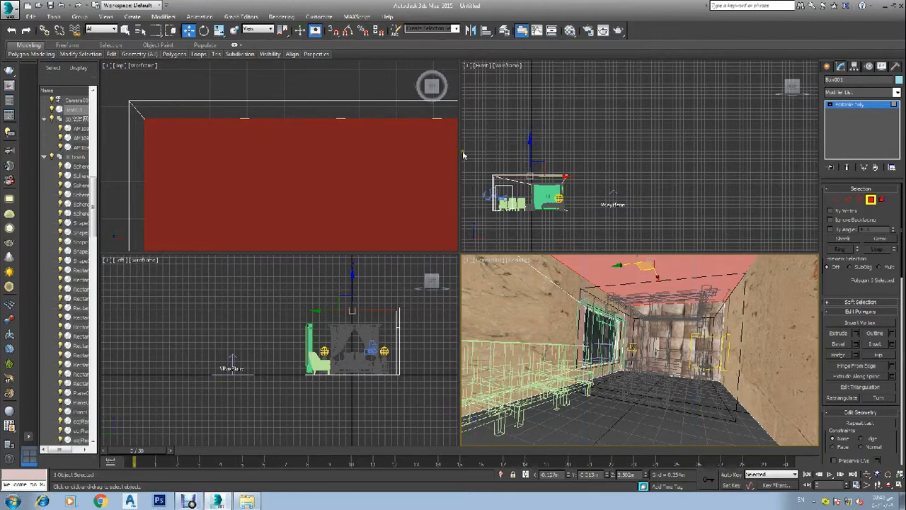
left_click(492, 117)
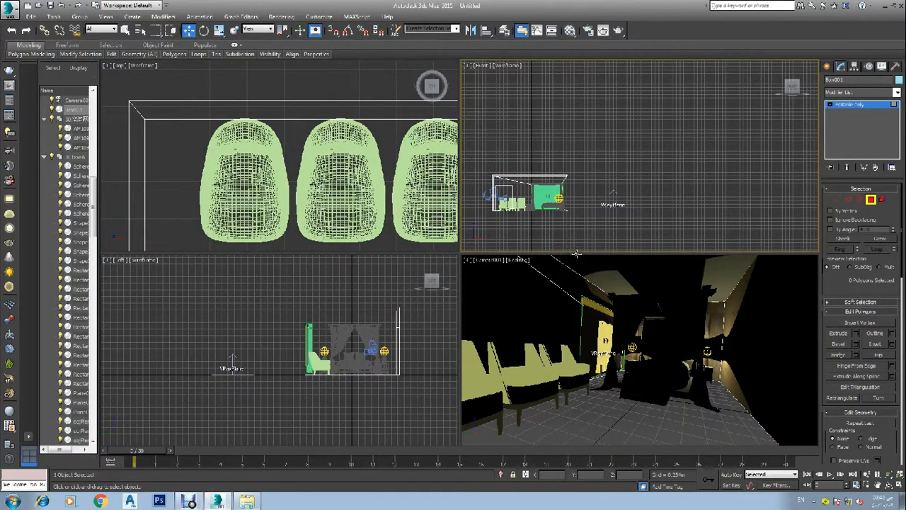
left_click(870, 201)
left_click(826, 67)
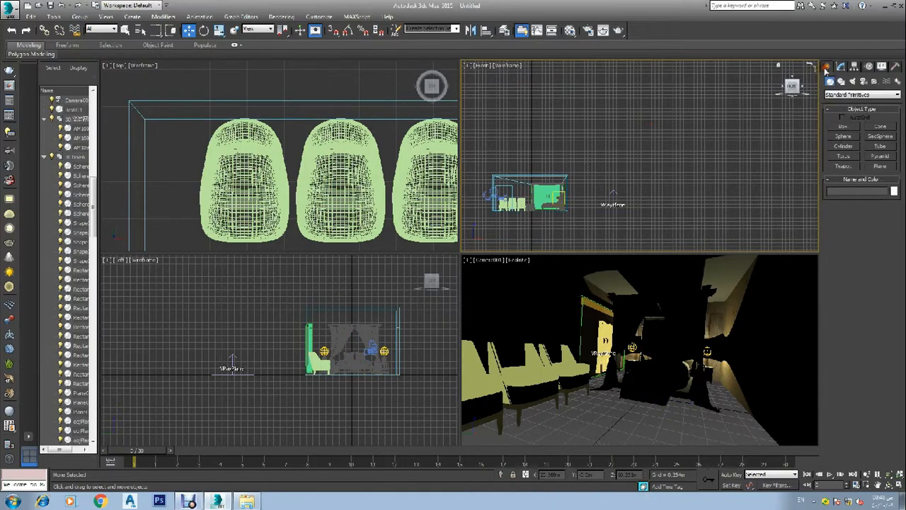
left_click(879, 166)
scroll(183, 145, "down", 10)
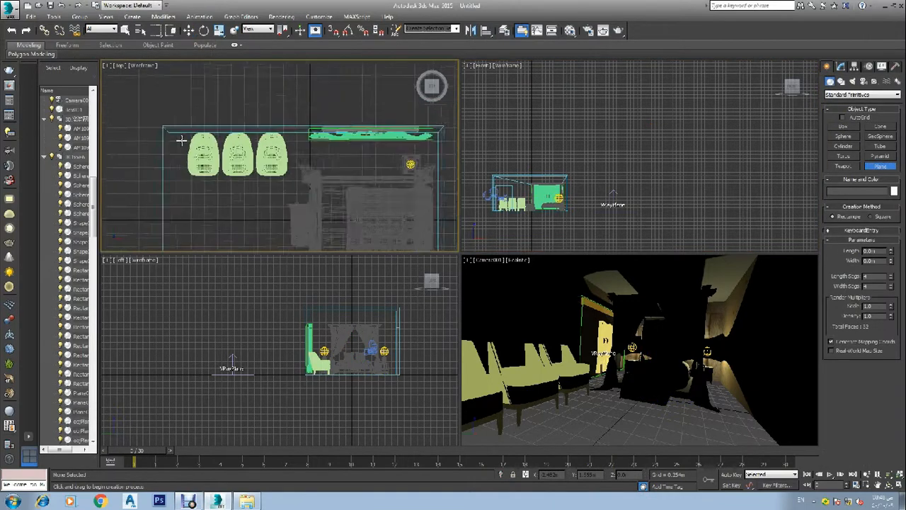
scroll(182, 145, "up", 3)
scroll(182, 145, "up", 3)
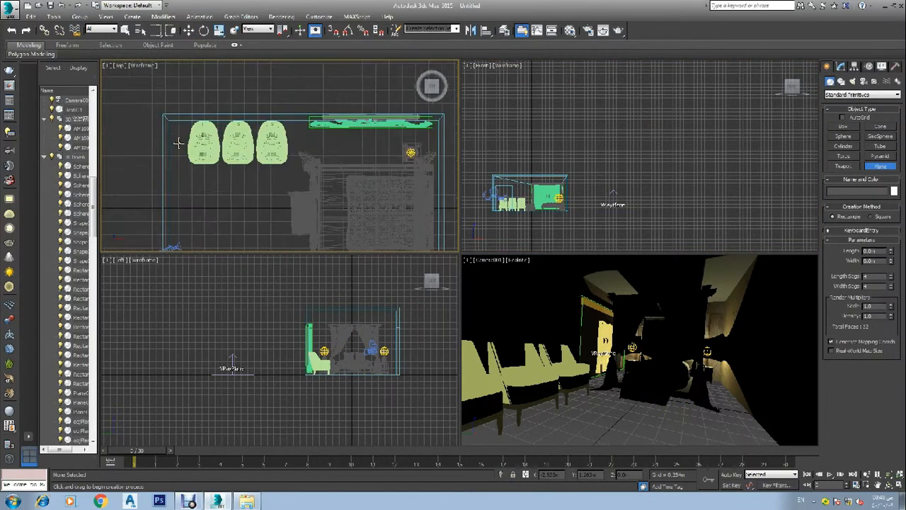
Draw a thin box in the top view, about 3.13 m by 4.88 m and 0.04 m high, slightly inside the room's walls
left_click(844, 126)
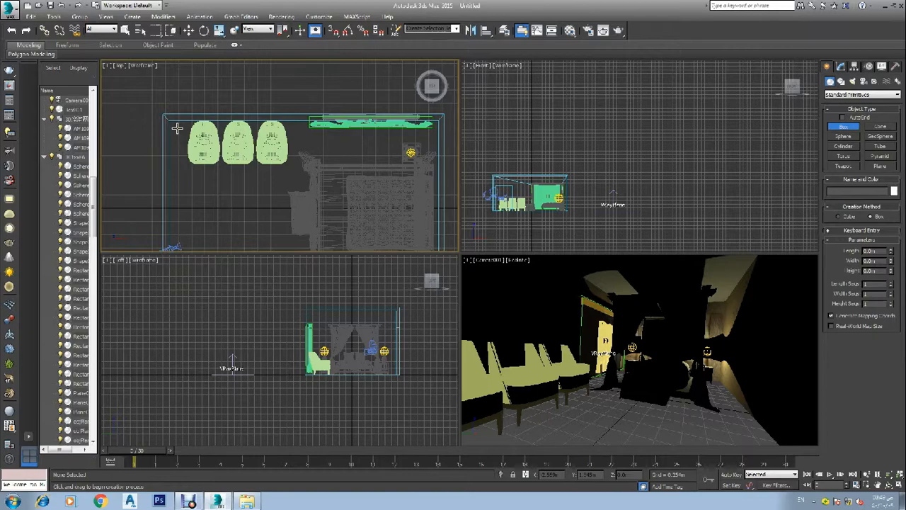
left_click_drag(177, 131, 348, 232)
scroll(296, 212, "down", 3)
scroll(336, 213, "down", 2)
scroll(348, 246, "up", 2)
scroll(348, 246, "up", 2)
scroll(349, 233, "up", 1)
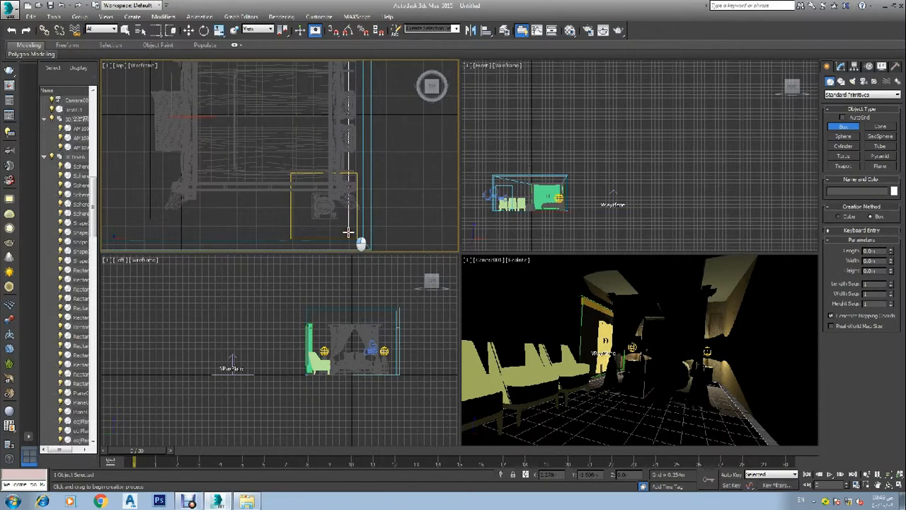
left_click_drag(348, 232, 349, 231)
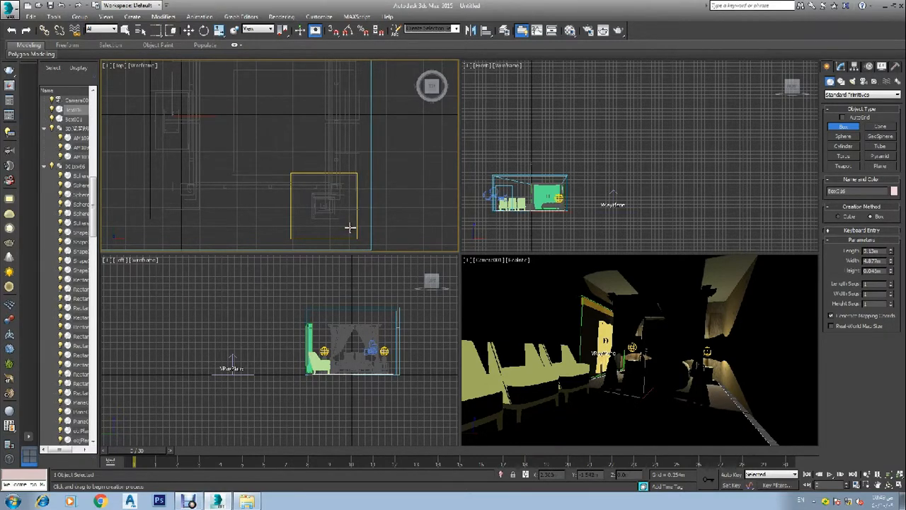
left_click(350, 227)
Raise the thin box in the front view to about 2.45 m, just below the room's ceiling
key("w")
middle_click(545, 203)
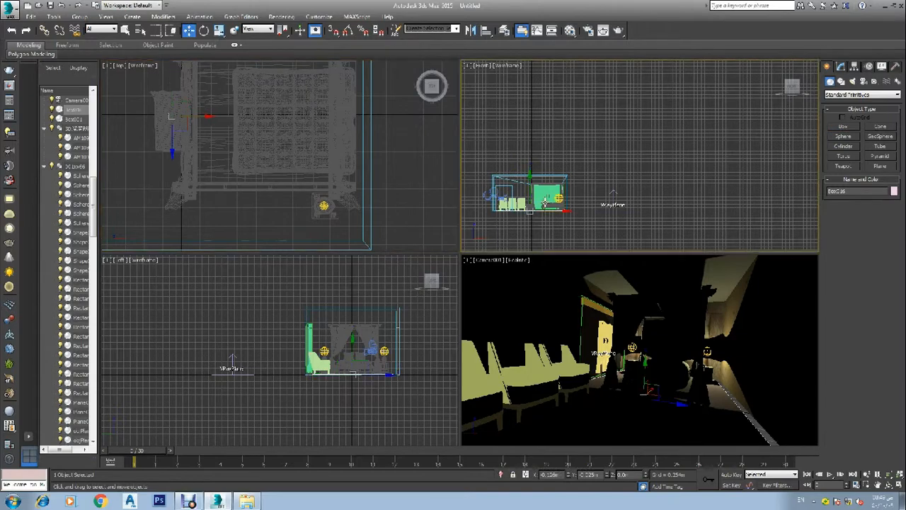
scroll(511, 216, "up", 5)
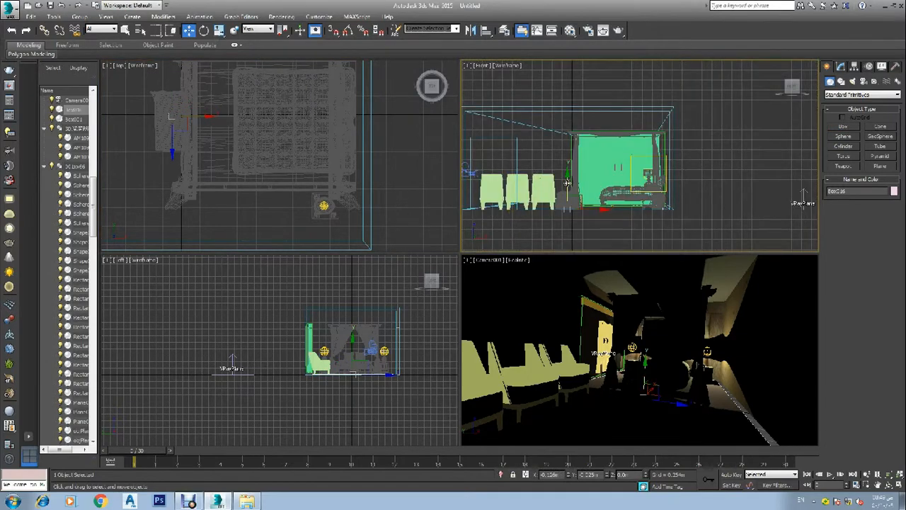
left_click_drag(567, 183, 562, 130)
scroll(573, 96, "up", 3)
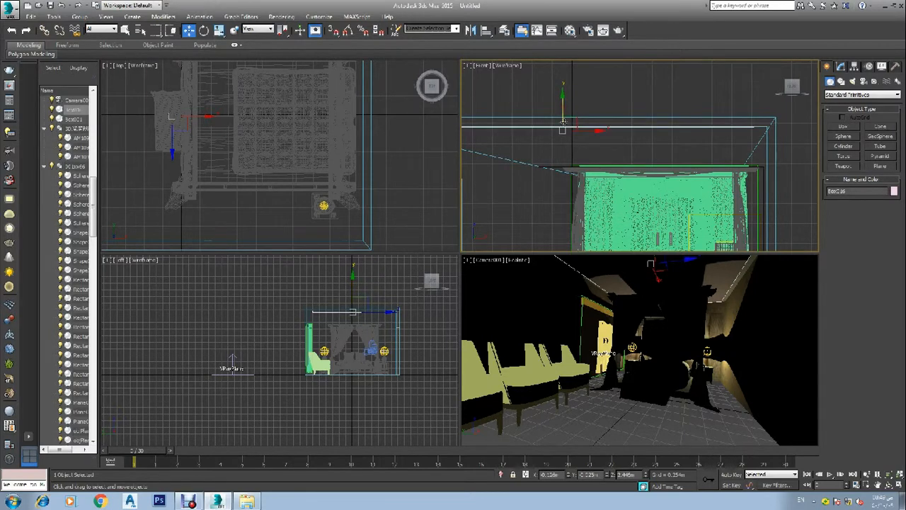
Assign the white VRayMtl to the raised ceiling box and deselect it
key("m")
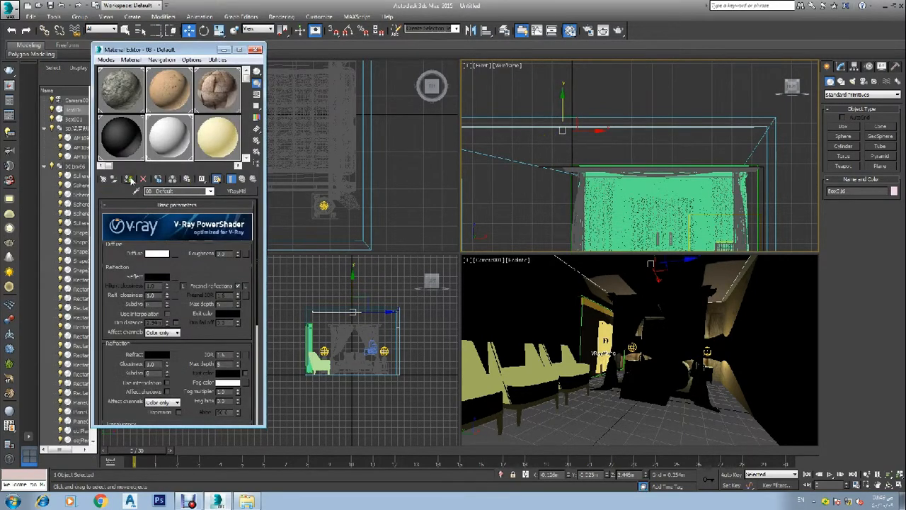
left_click(257, 49)
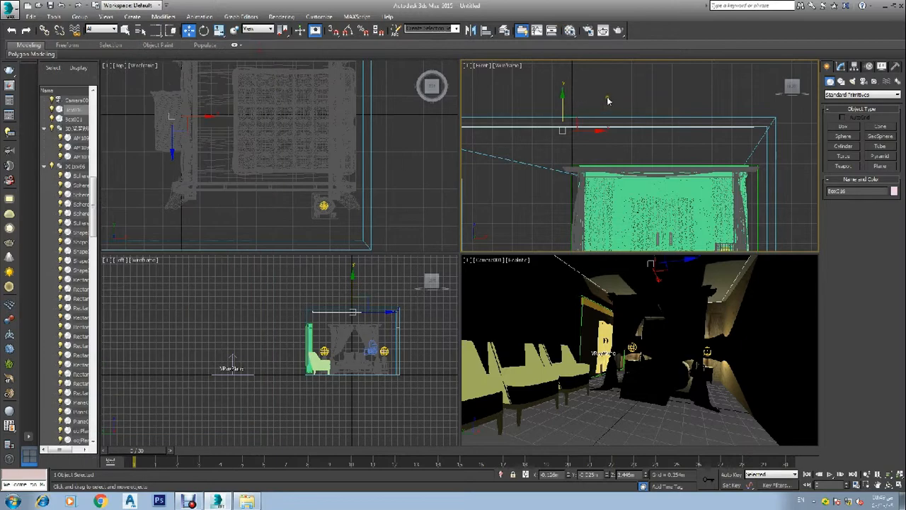
left_click(629, 90)
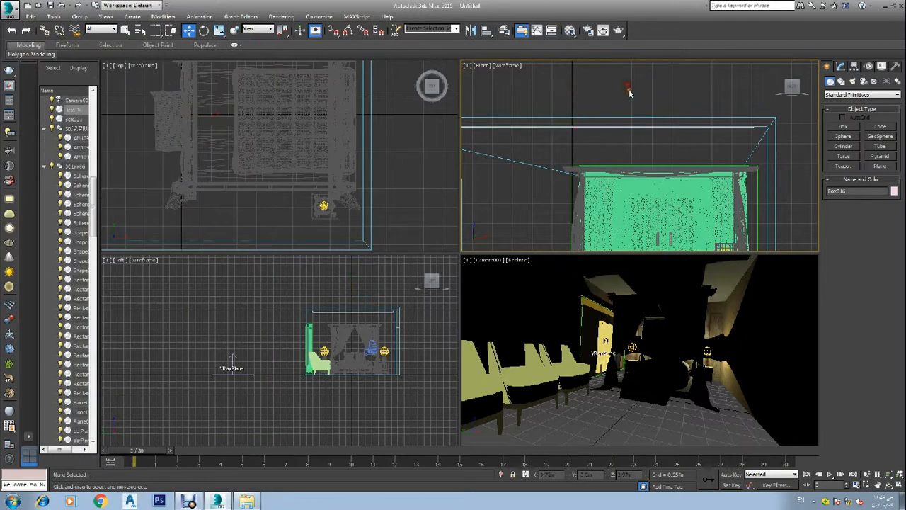
Draw a plane about 2.2 m by 4.2 m in the top view, inside the room's walls
left_click(880, 166)
scroll(166, 130, "down", 8)
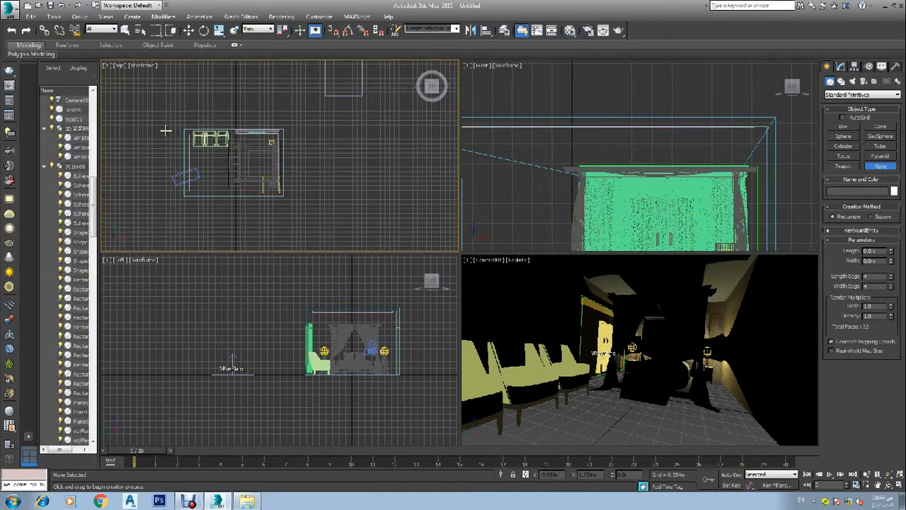
scroll(165, 130, "up", 4)
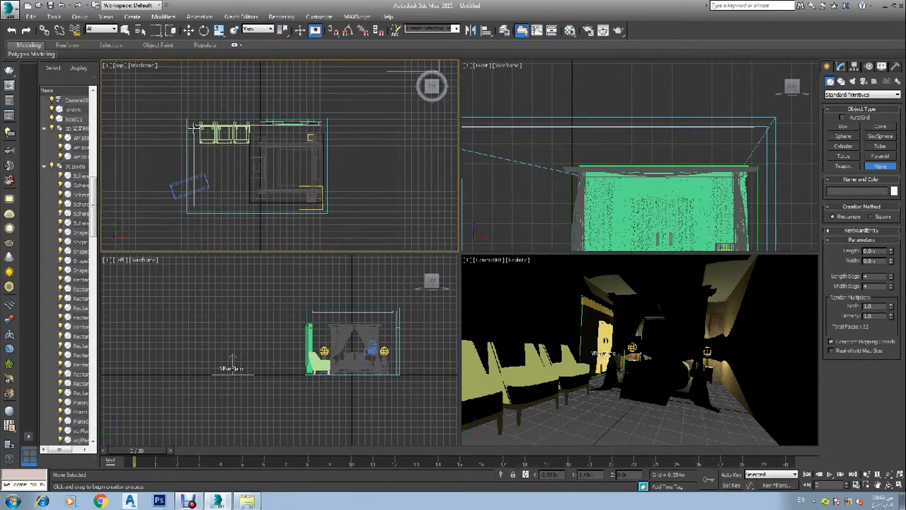
scroll(193, 127, "up", 2)
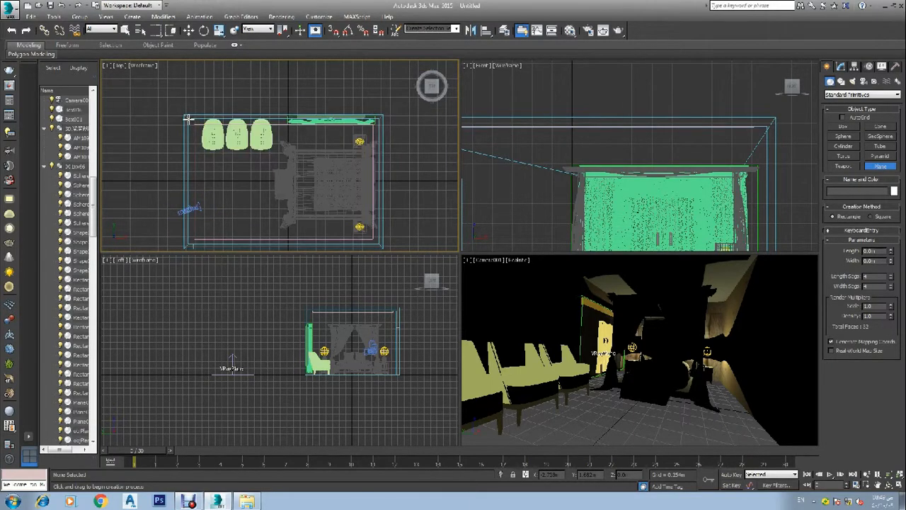
scroll(190, 121, "up", 2)
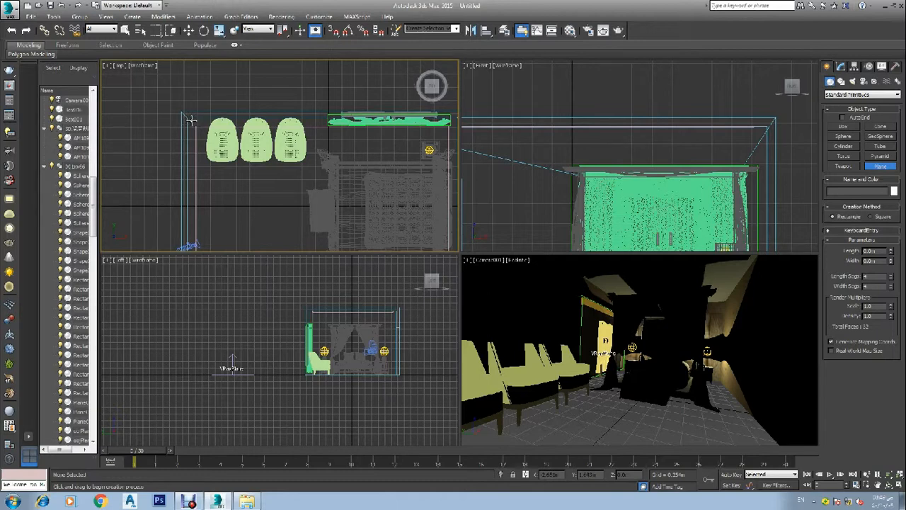
scroll(242, 153, "down", 3)
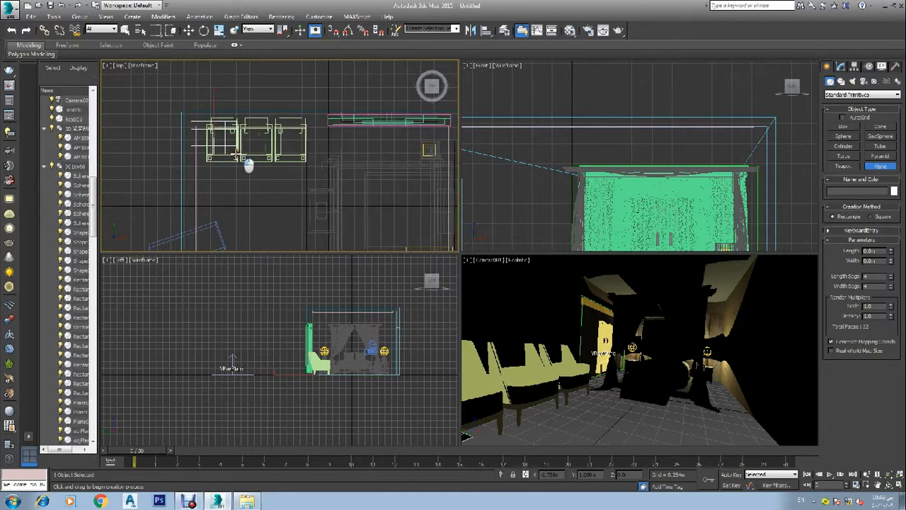
mouse_move(320, 208)
left_mouse_down()
mouse_move(366, 233)
mouse_move(359, 214)
left_mouse_up()
scroll(359, 214, "down", 4)
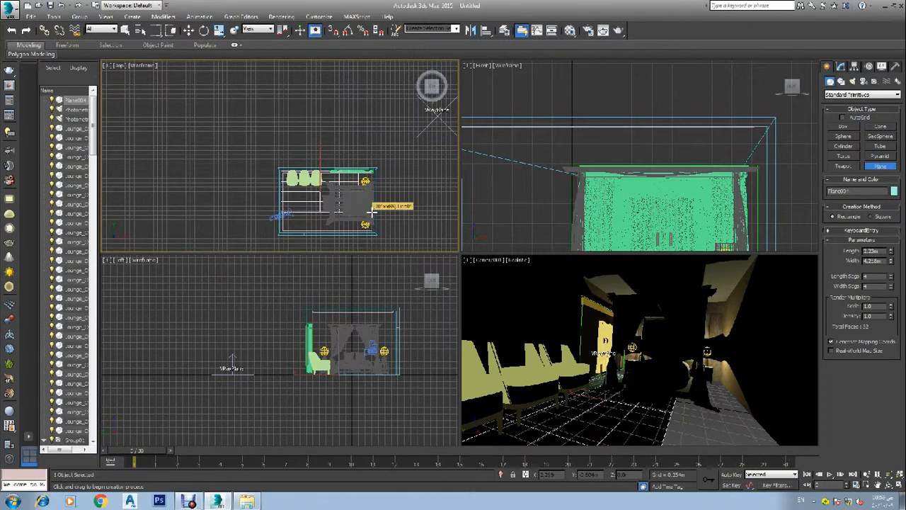
key("m")
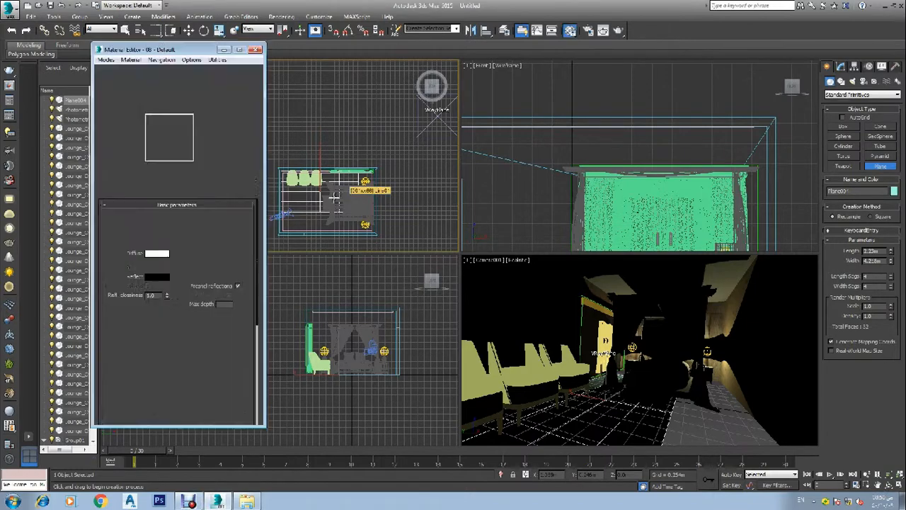
left_click(261, 45)
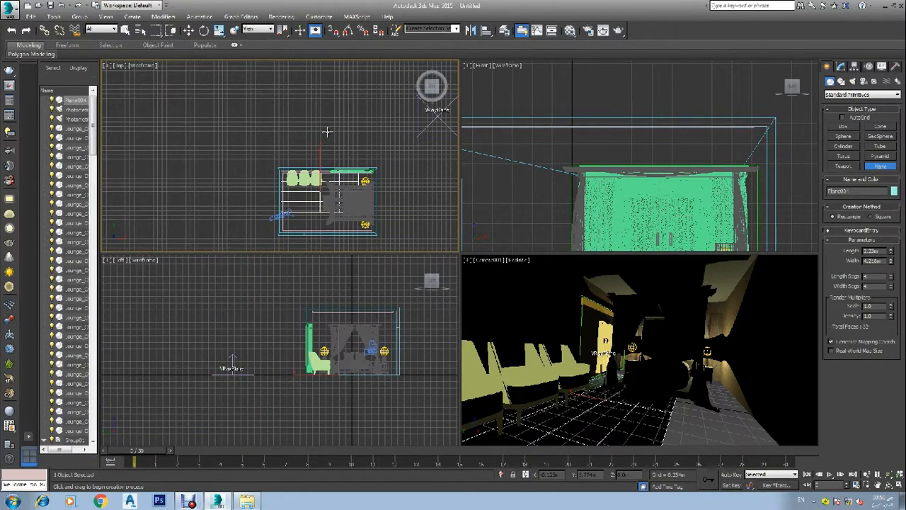
Reduce the plane's width to about 2.91 m and shift it along X over the bed, up to the wall behind the headboard
scroll(339, 160, "up", 2)
key("w")
left_click_drag(339, 205, 358, 205)
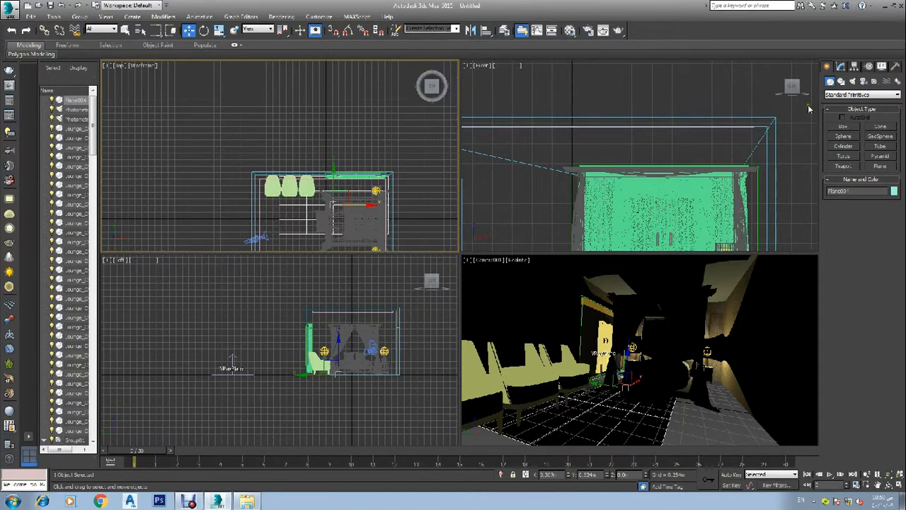
left_click(840, 66)
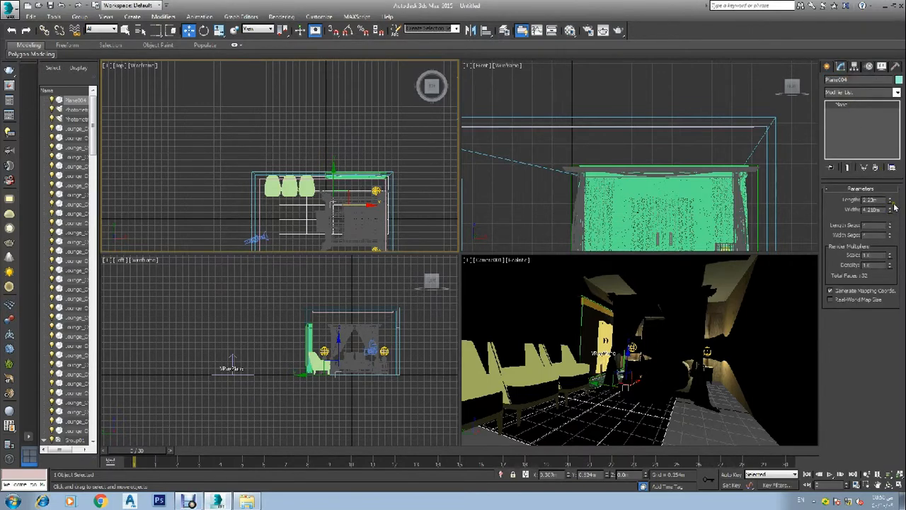
left_click_drag(891, 201, 892, 203)
left_click_drag(898, 204, 902, 225)
left_click(623, 226)
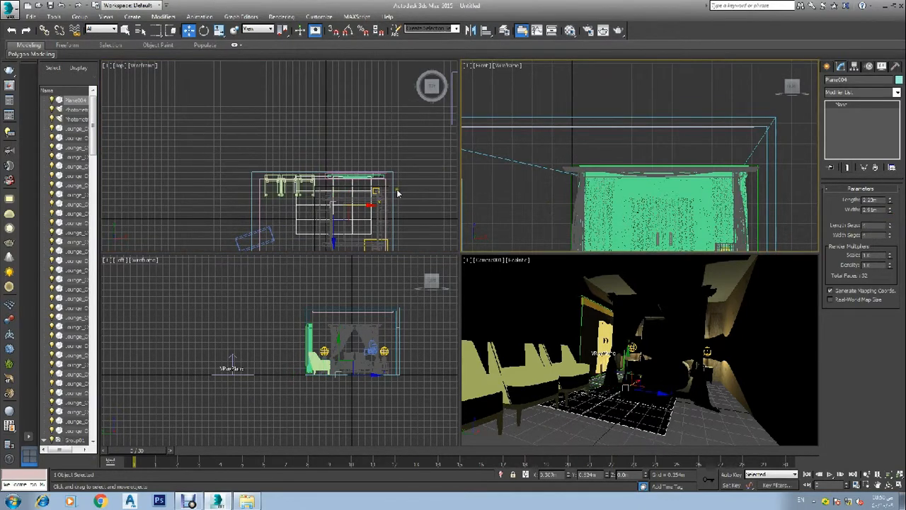
left_click_drag(358, 206, 379, 205)
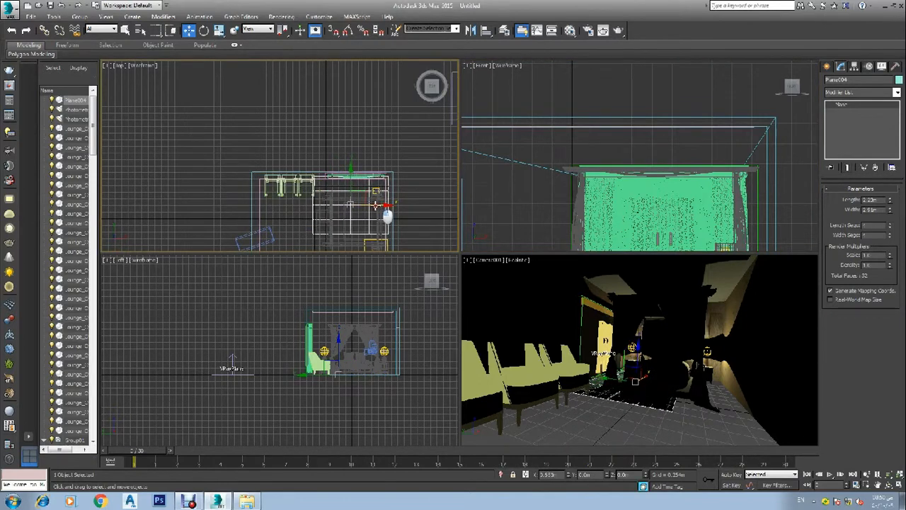
Assign the white VRayMtl to the plane over the bed and deselect it
left_click(419, 143)
scroll(309, 234, "up", 5)
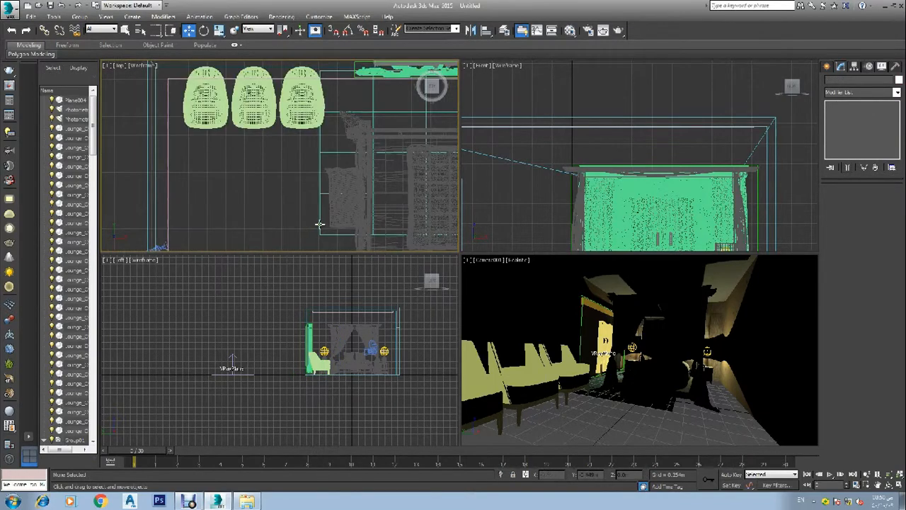
left_click(320, 223)
key("m")
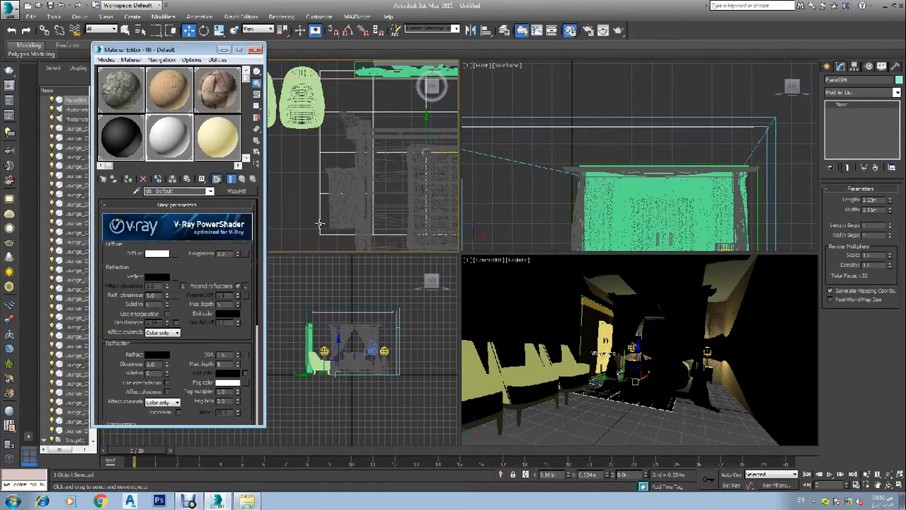
left_click(127, 181)
left_click(257, 48)
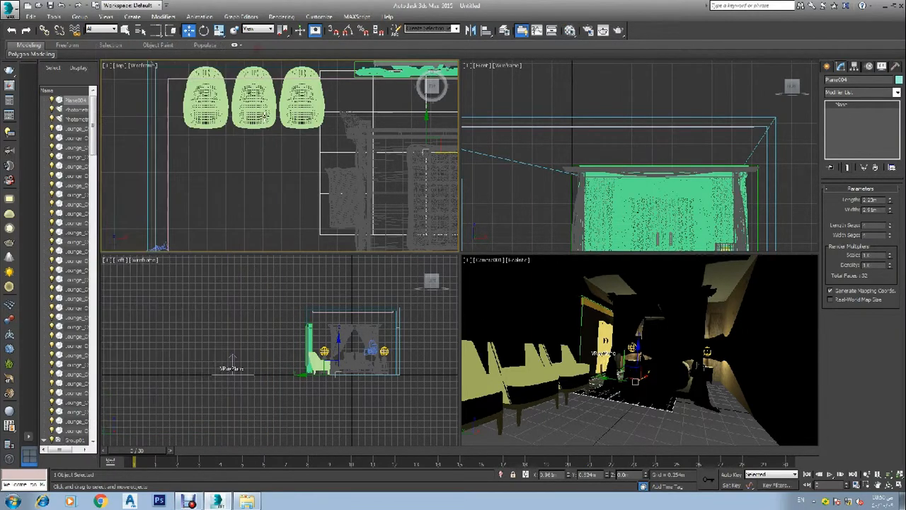
scroll(141, 141, "down", 1)
left_click(132, 139)
scroll(223, 177, "down", 4)
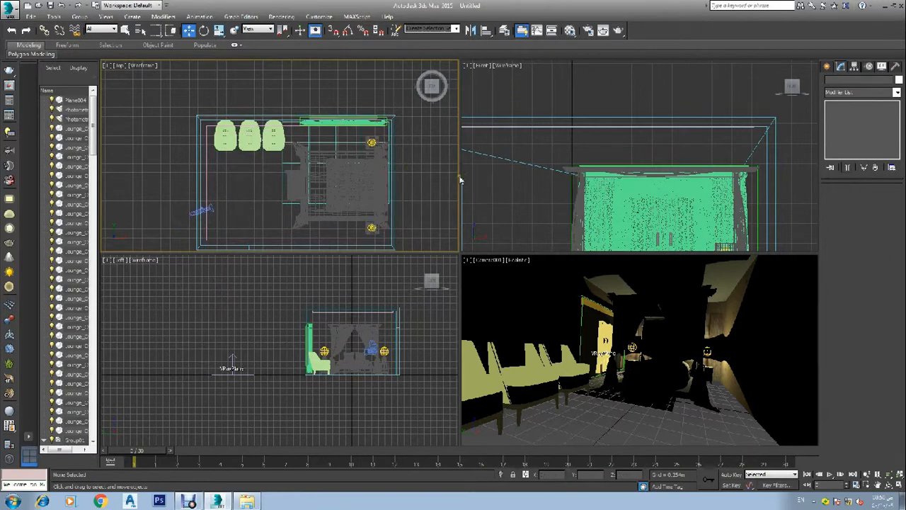
Raise the plane in the front view to the underside of the dropped ceiling box
left_click(282, 203)
scroll(542, 182, "down", 5)
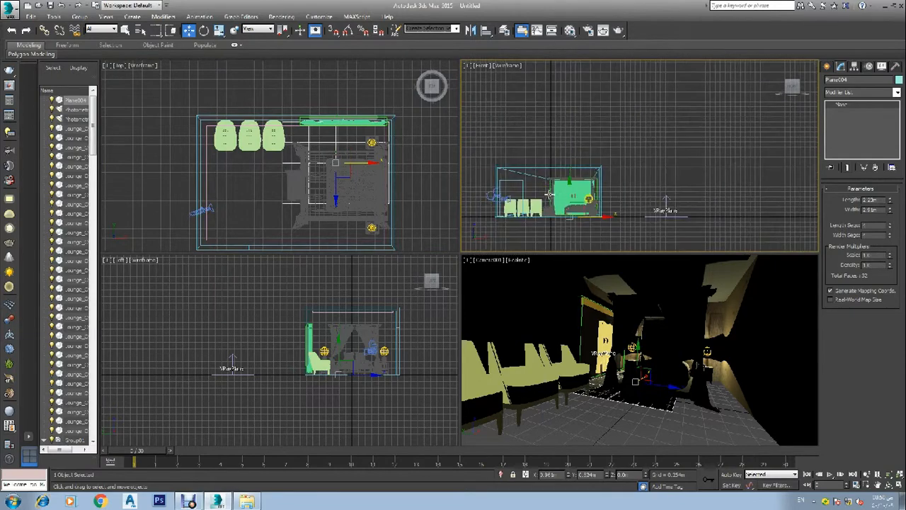
left_click_drag(568, 209, 570, 160)
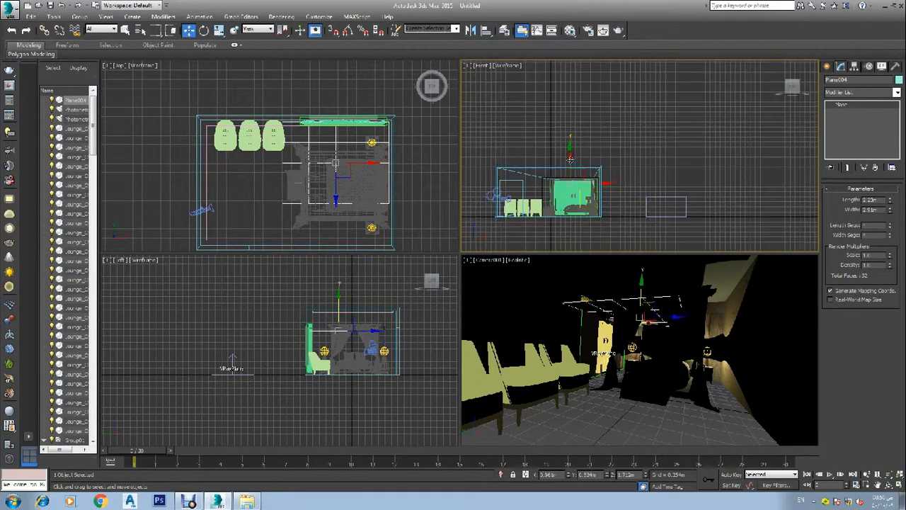
scroll(570, 159, "up", 5)
left_click_drag(562, 201, 567, 157)
scroll(567, 162, "up", 4)
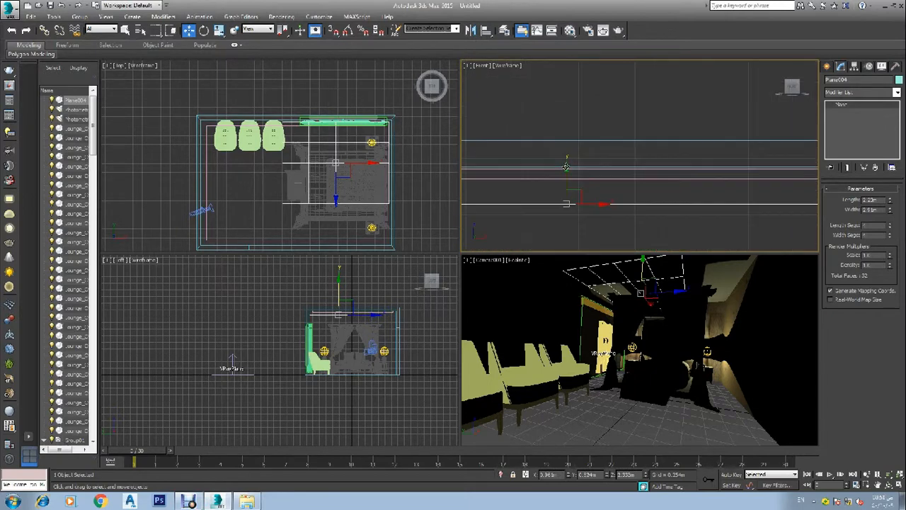
left_click_drag(567, 193, 571, 160)
Move the plane and the dropped ceiling box slightly upward together in the front view, and deselect them
left_click(607, 185, "ctrl")
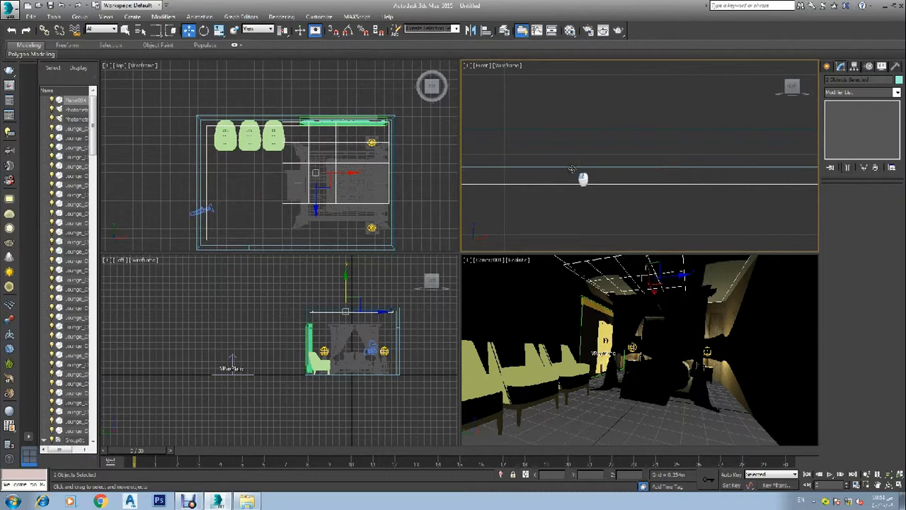
left_click_drag(583, 181, 583, 179)
left_click(559, 108)
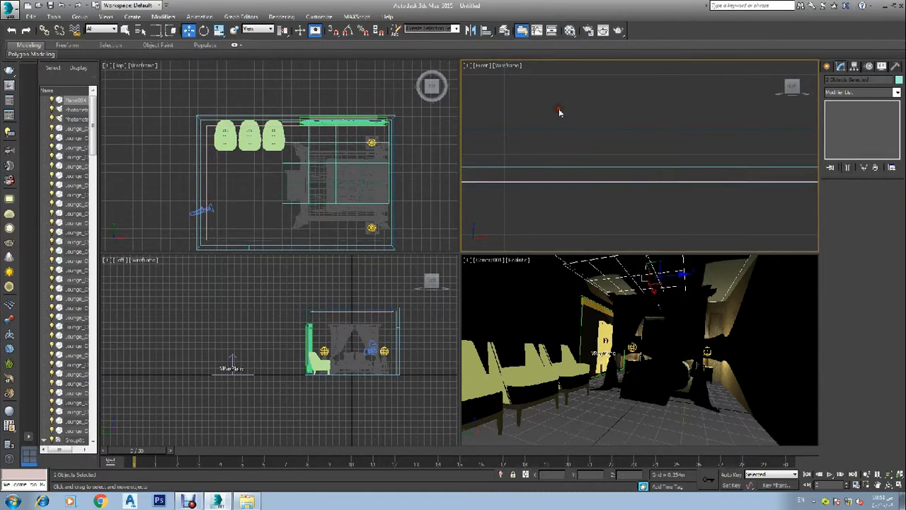
scroll(566, 137, "up", 6)
scroll(575, 156, "down", 4)
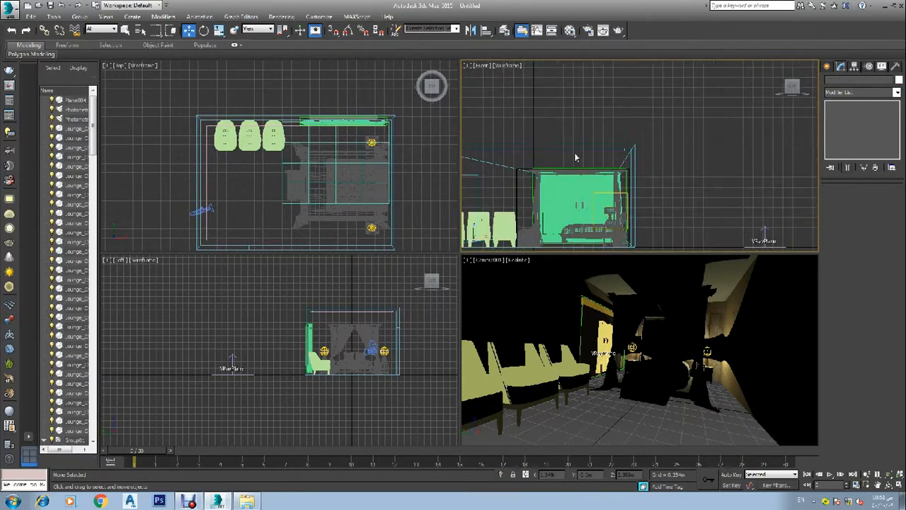
Draw a narrow box about 1.18 m by 0.16 m and 0.06 m high in the top view, over the bedside lamp nearest the front wall
left_click(303, 85)
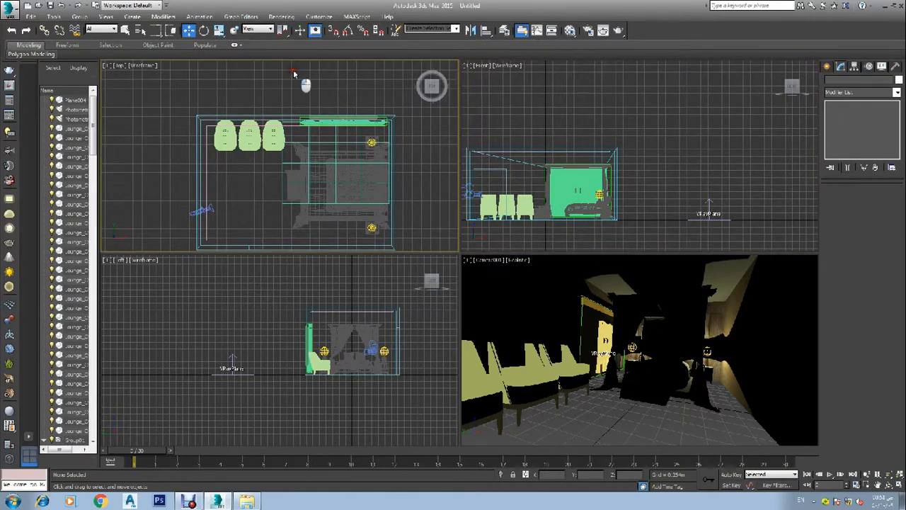
left_click(826, 66)
left_click(842, 127)
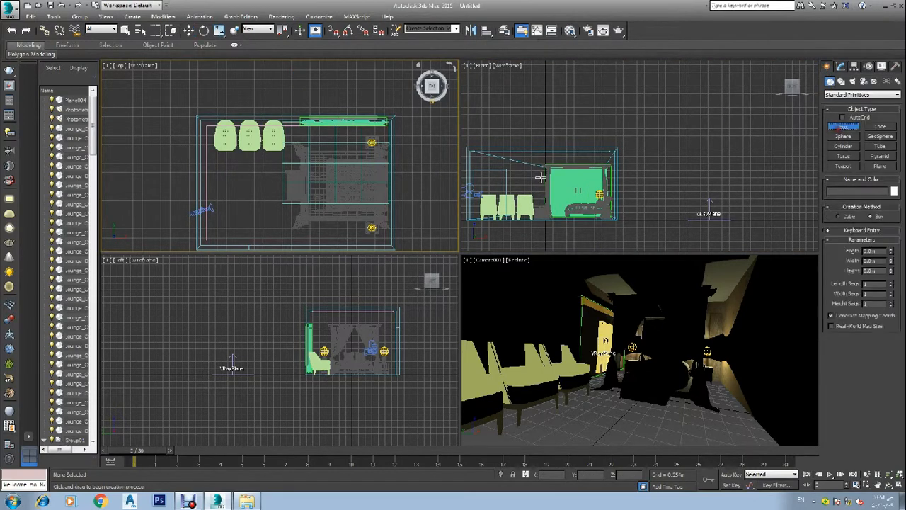
scroll(374, 208, "up", 2)
scroll(374, 207, "up", 2)
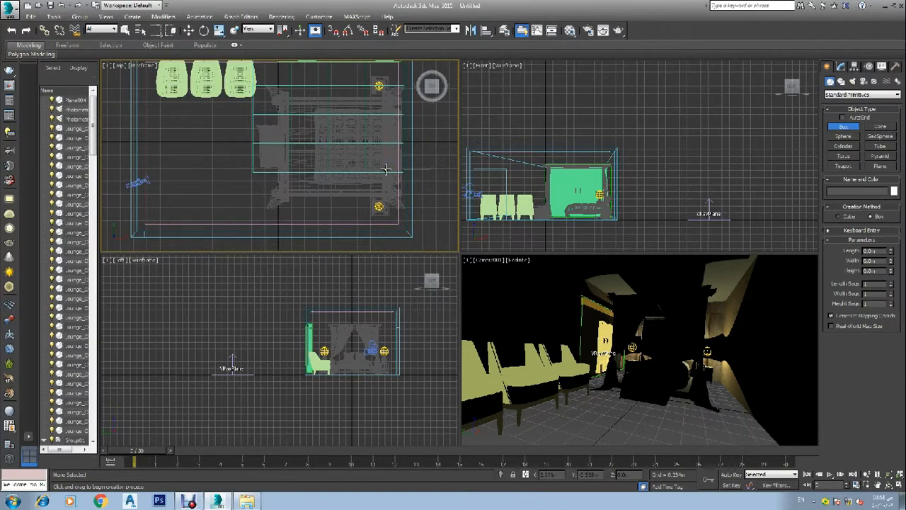
left_click_drag(386, 168, 379, 230)
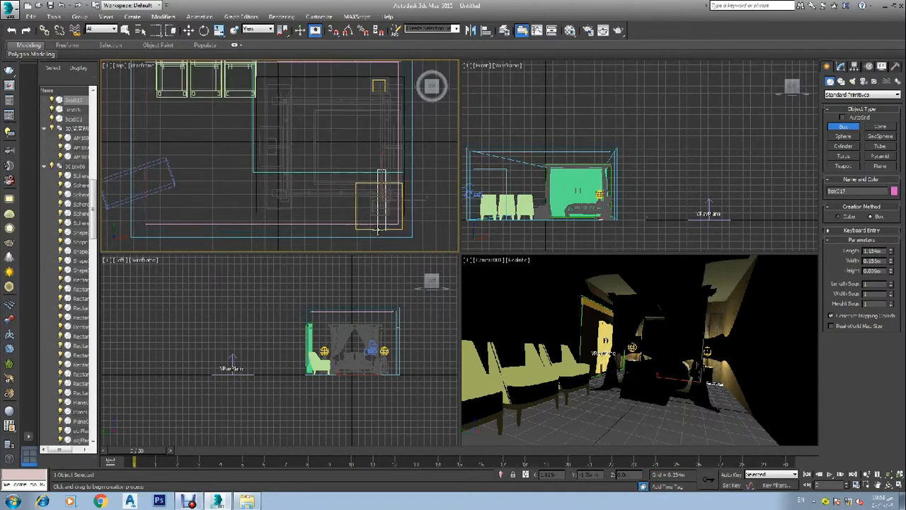
left_click(378, 228)
Raise the narrow box in the front view to about 2.46 m, at the level of the dropped ceiling
right_click(489, 225)
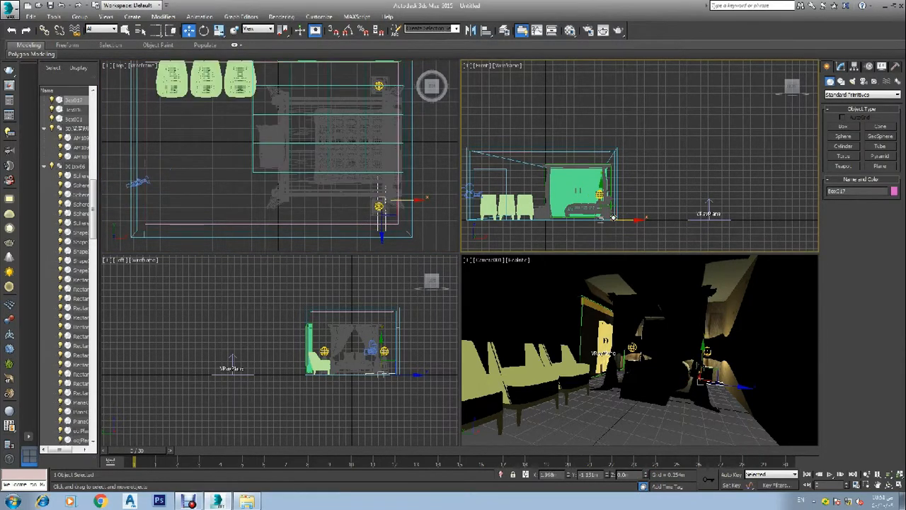
scroll(625, 221, "up", 4)
left_click_drag(607, 209, 596, 71)
scroll(595, 77, "up", 5)
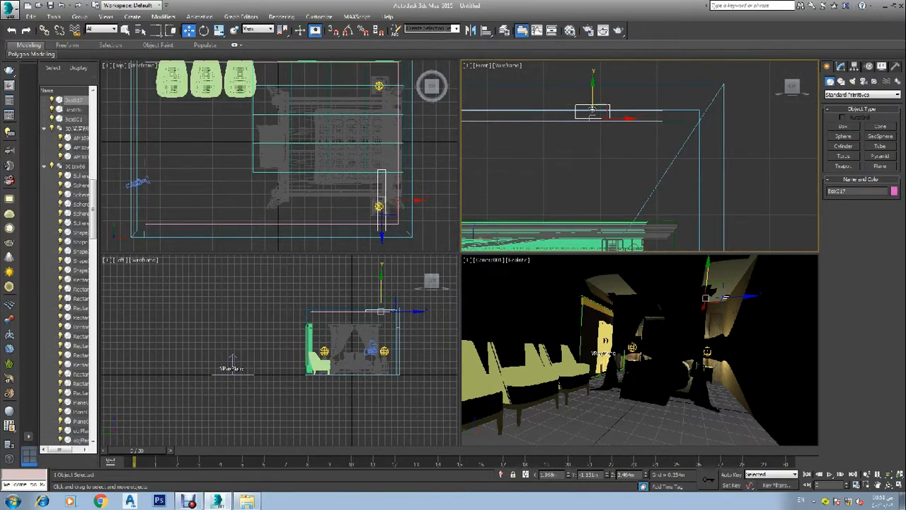
Increase the narrow box's height to about 0.095 m and lower it slightly so it protrudes below the dropped ceiling
left_click(840, 66)
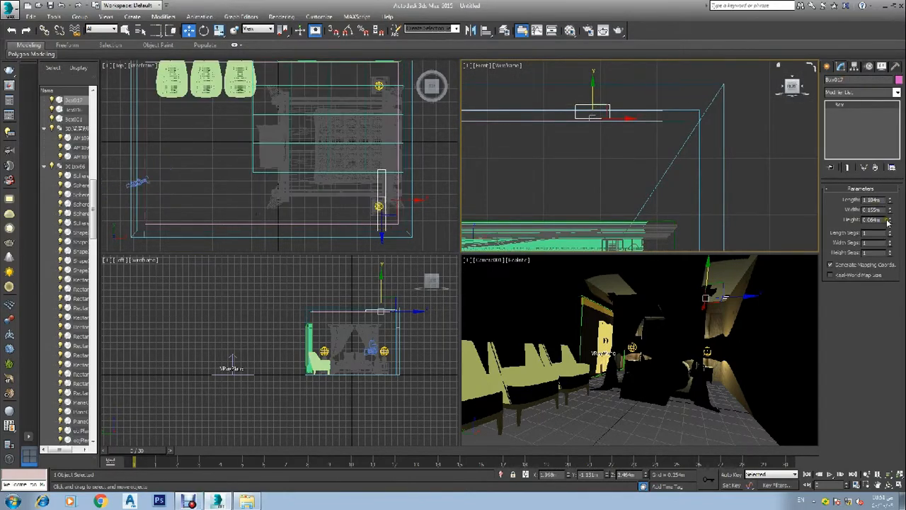
mouse_move(890, 221)
left_mouse_down()
mouse_move(899, 225)
mouse_move(899, 206)
left_mouse_up()
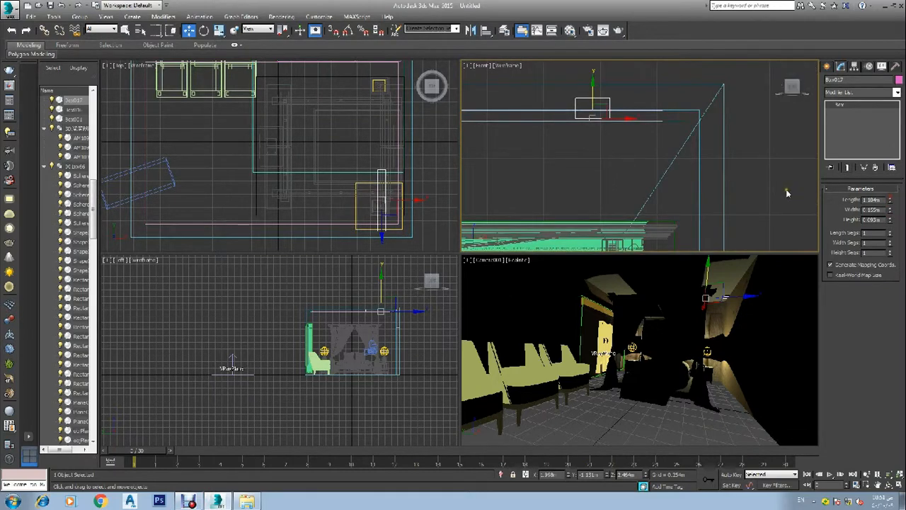
left_click_drag(595, 92, 599, 102)
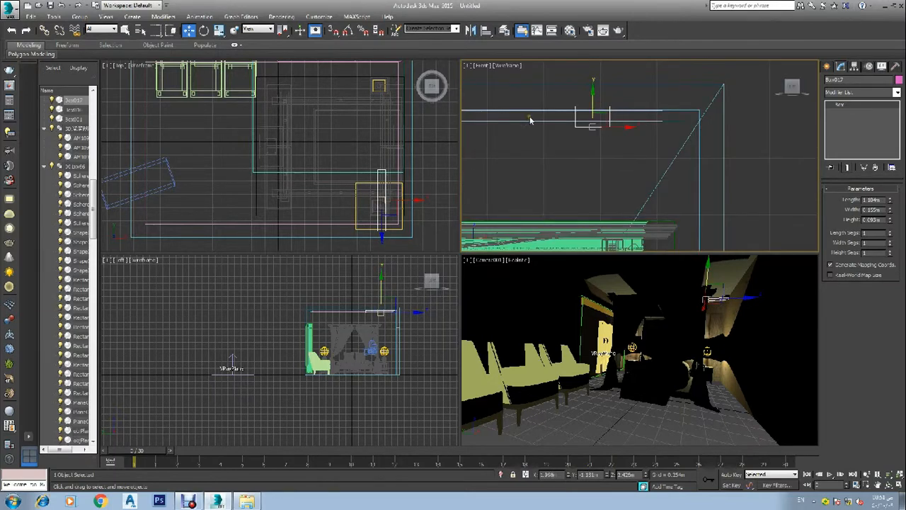
Assign the pale yellow 09 - Default Standard material to the narrow box and show it shaded in the viewport
right_click(365, 189)
key("m")
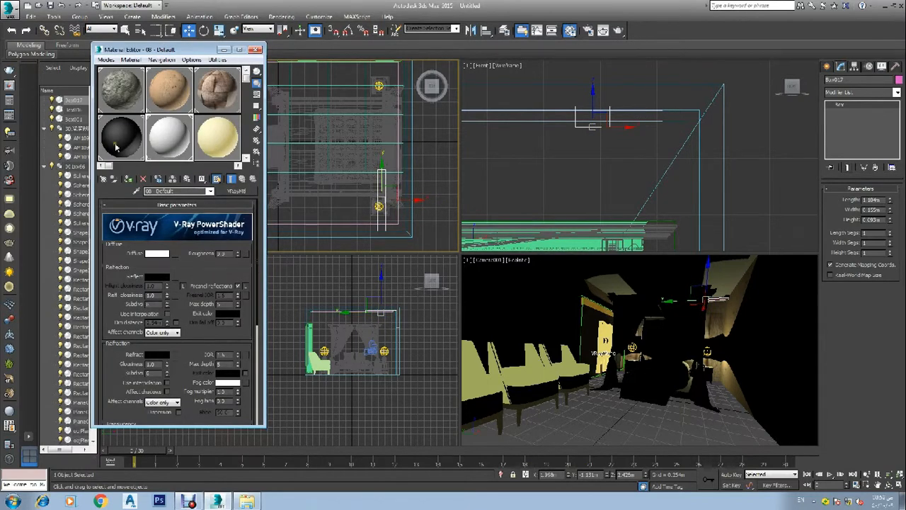
left_click(223, 152)
left_click(130, 181)
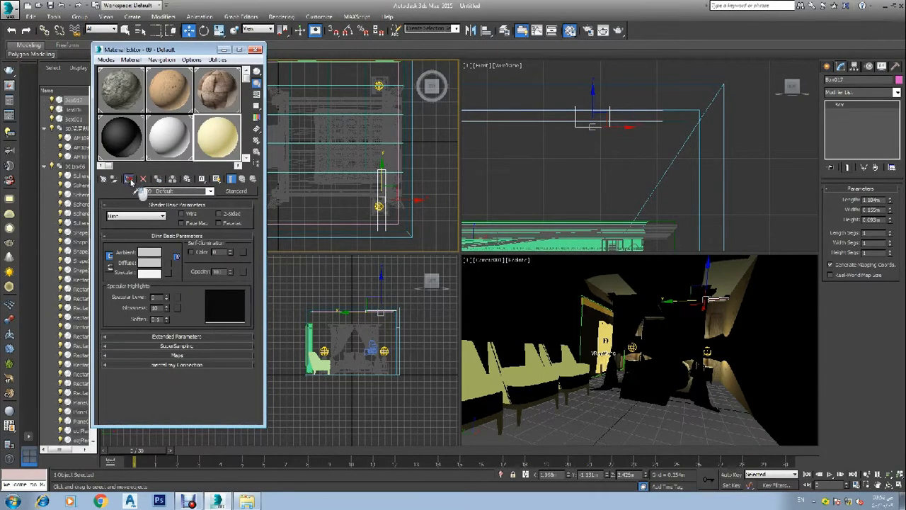
left_click(218, 181)
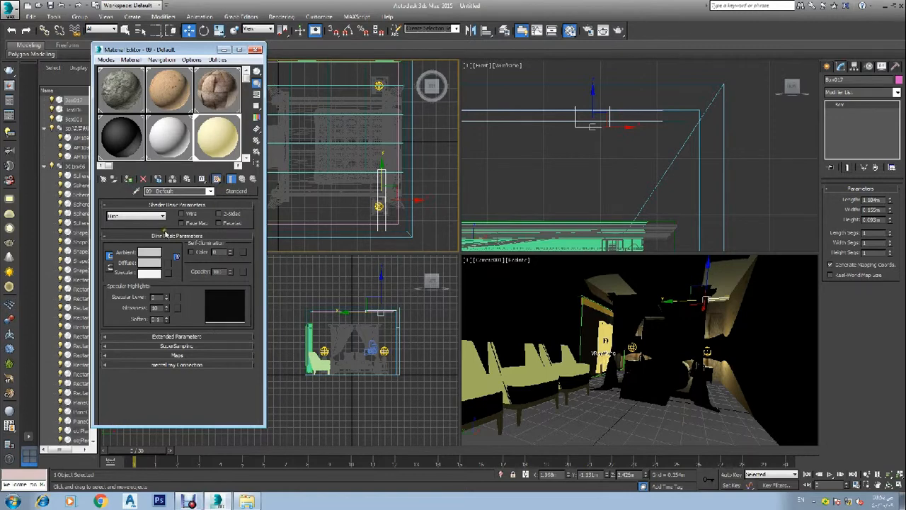
Change the ambient and diffuse colour of the narrow box's 09 - Default material to black and close the material editor
left_click(151, 252)
left_click_drag(248, 78, 249, 133)
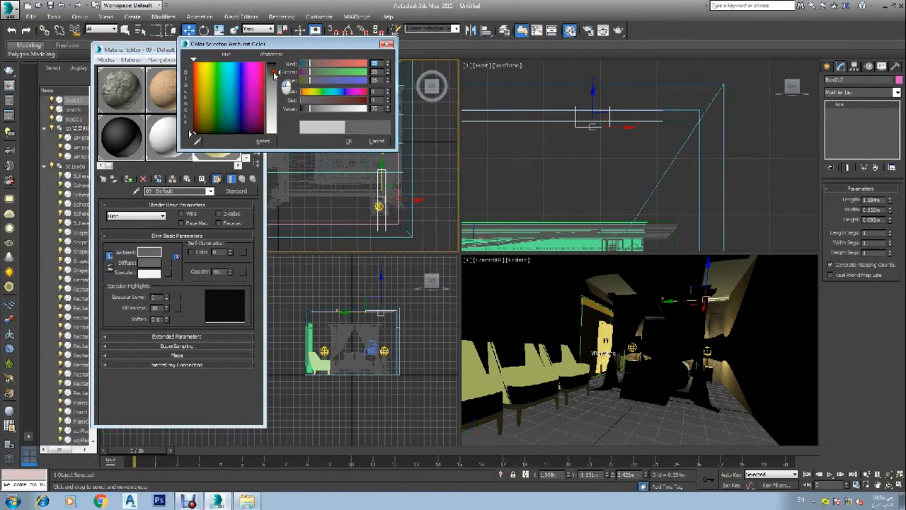
left_click(348, 140)
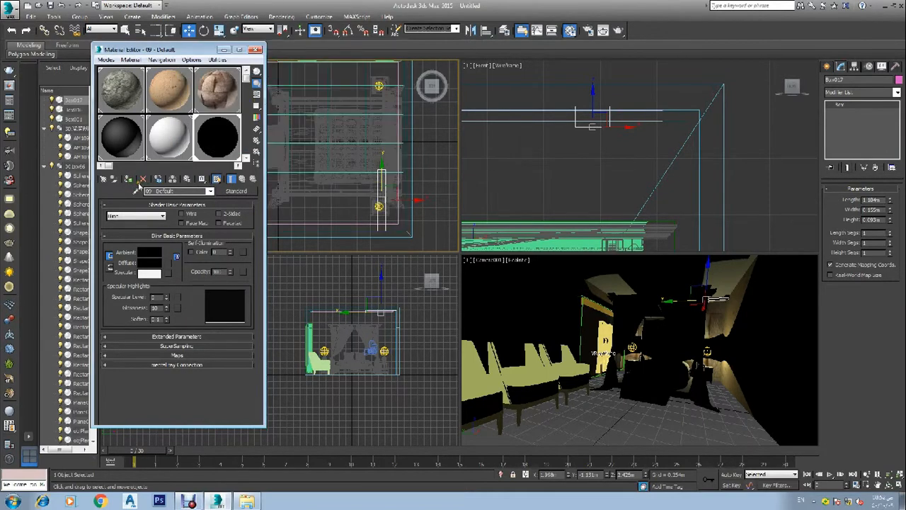
left_click(258, 51)
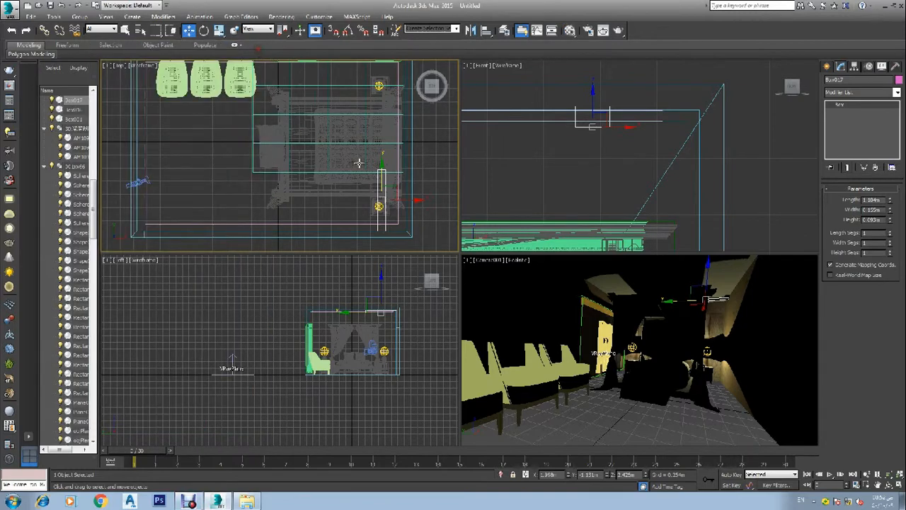
Clone the narrow box as four independent copies, evenly spaced in a row along the room's length towards the camera
scroll(386, 204, "down", 4)
scroll(390, 203, "up", 2)
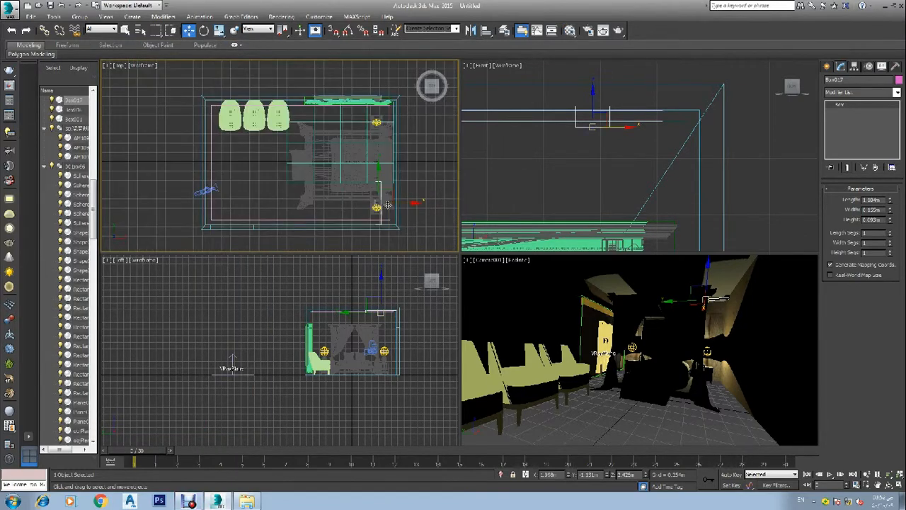
left_click(400, 204)
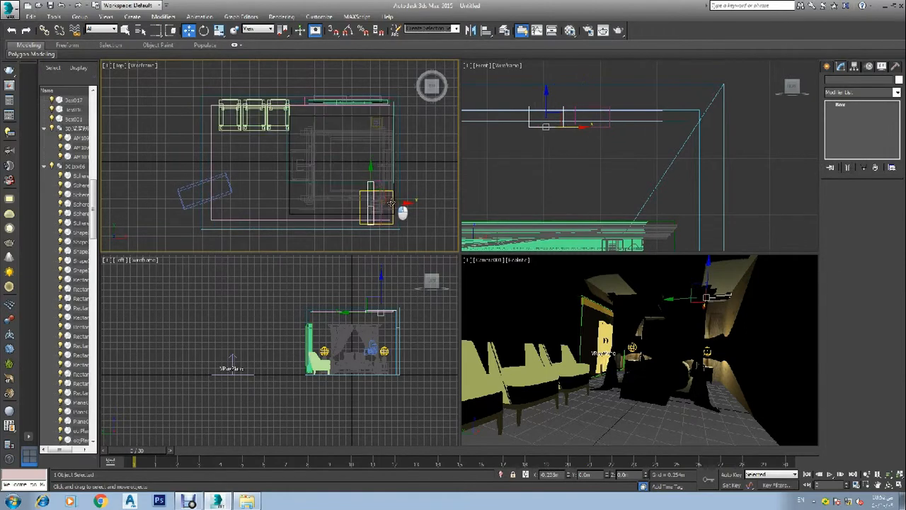
left_click_drag(389, 203, 407, 212, "shift")
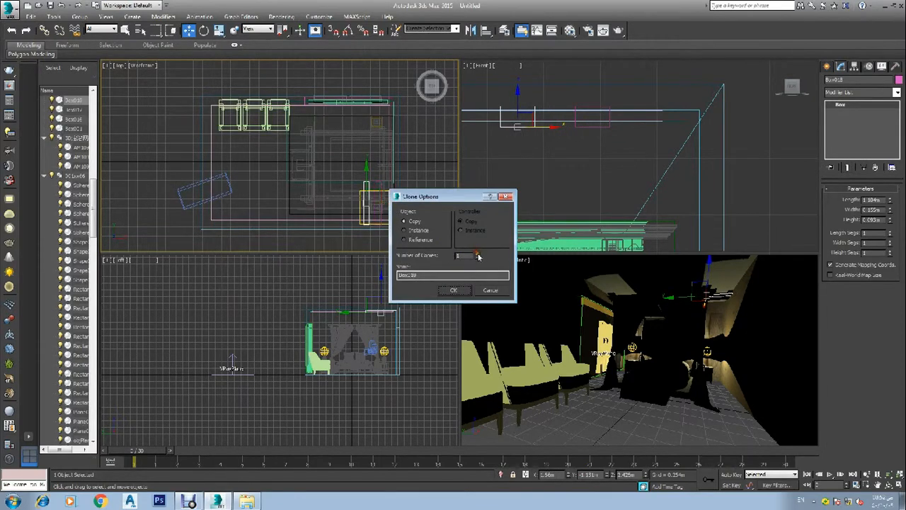
left_click(478, 254)
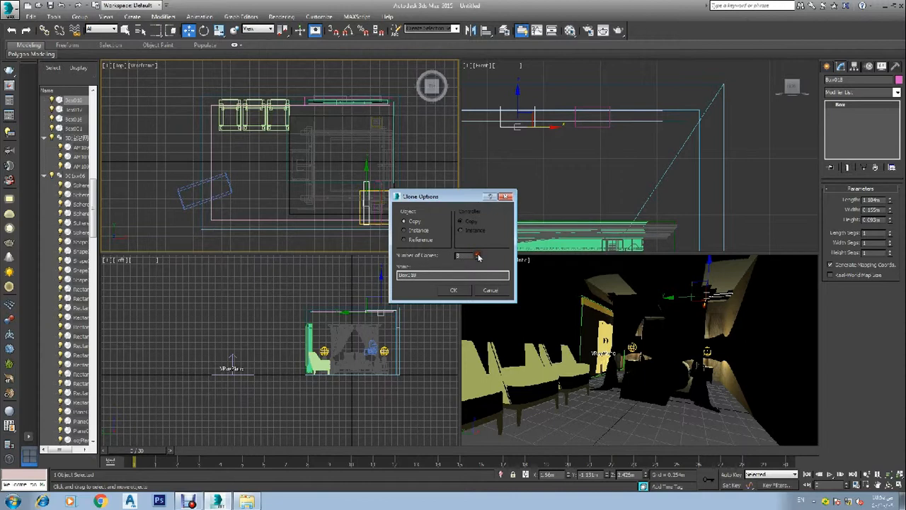
left_click(458, 290)
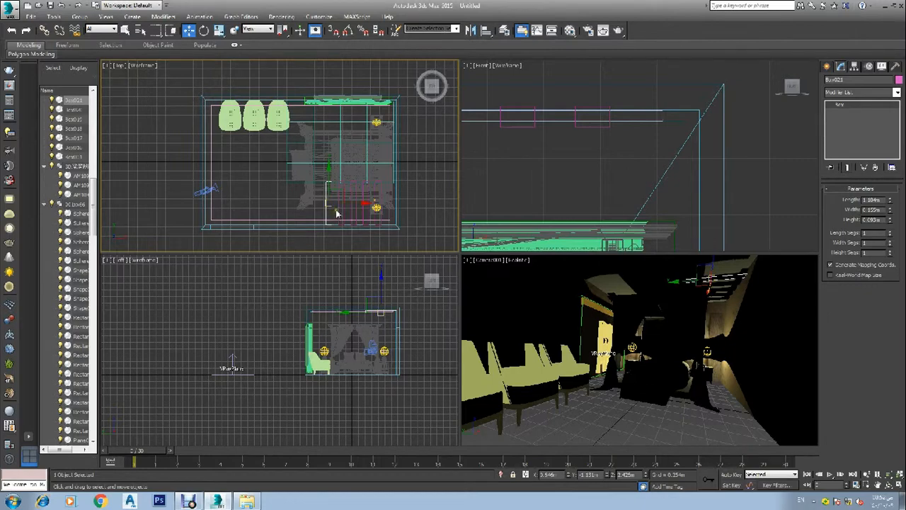
Clone the last box of the row as three more independent copies towards the camera and clear the selection
scroll(340, 220, "up", 4)
scroll(340, 212, "down", 4)
left_click(357, 204)
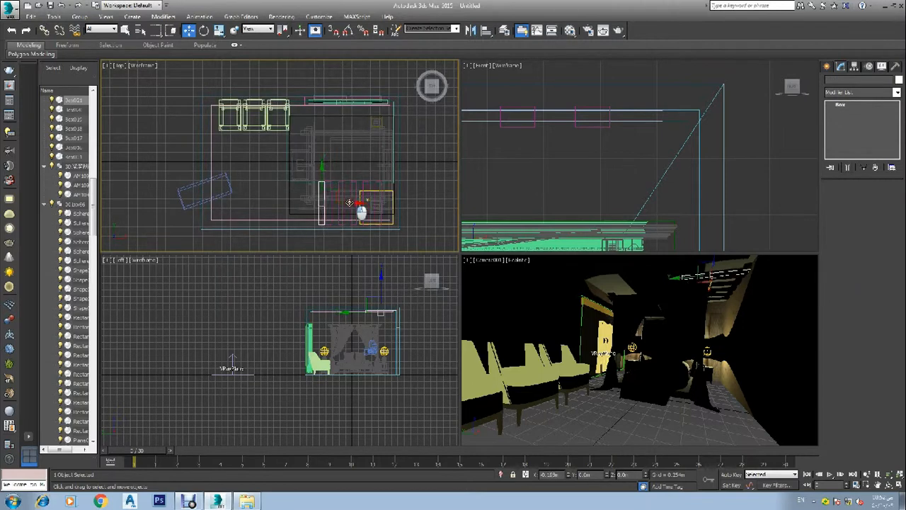
left_click_drag(343, 201, 347, 202)
left_click(477, 253)
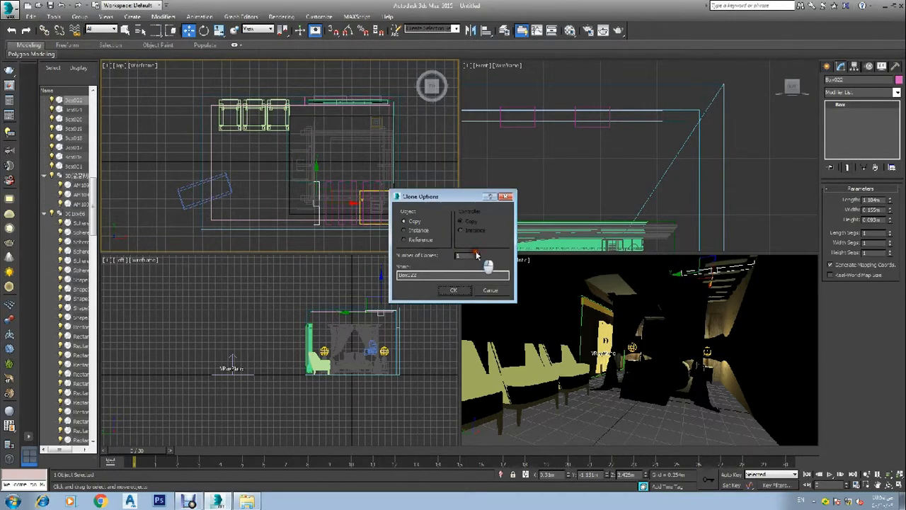
left_click(477, 253)
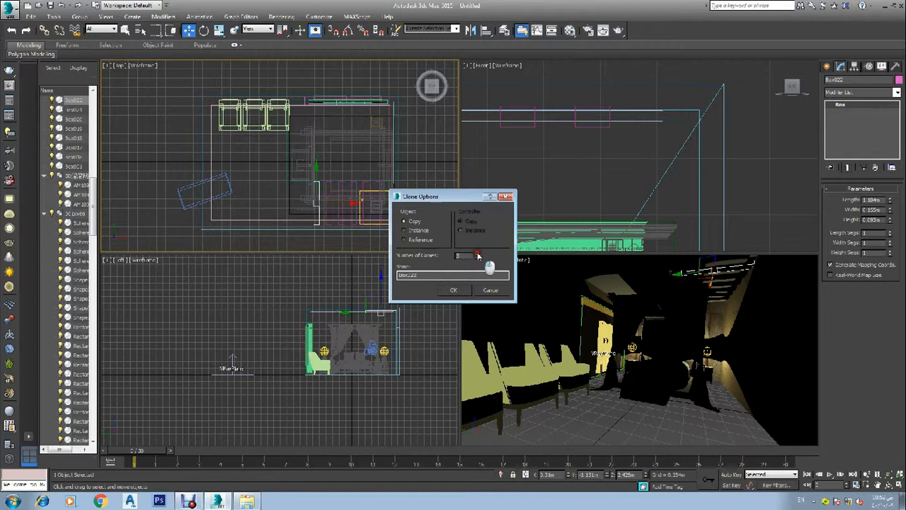
left_click(460, 290)
left_click(428, 223)
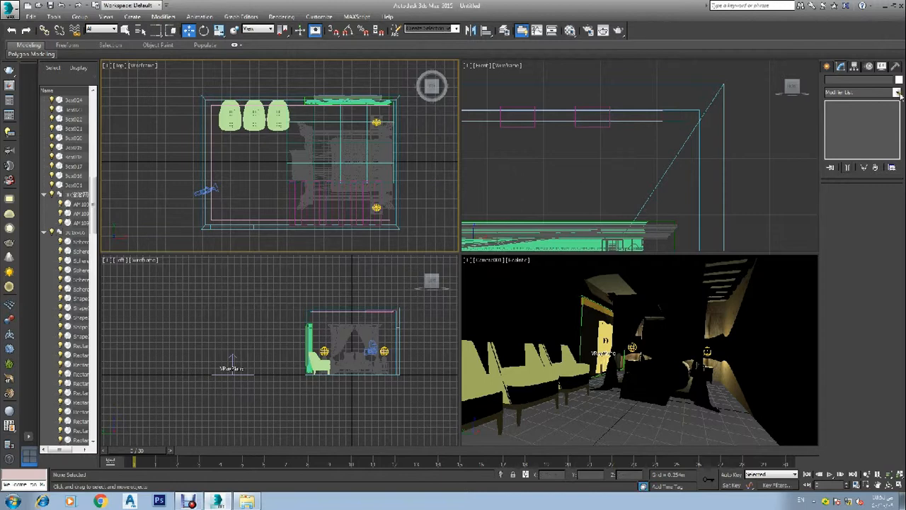
left_click(675, 361)
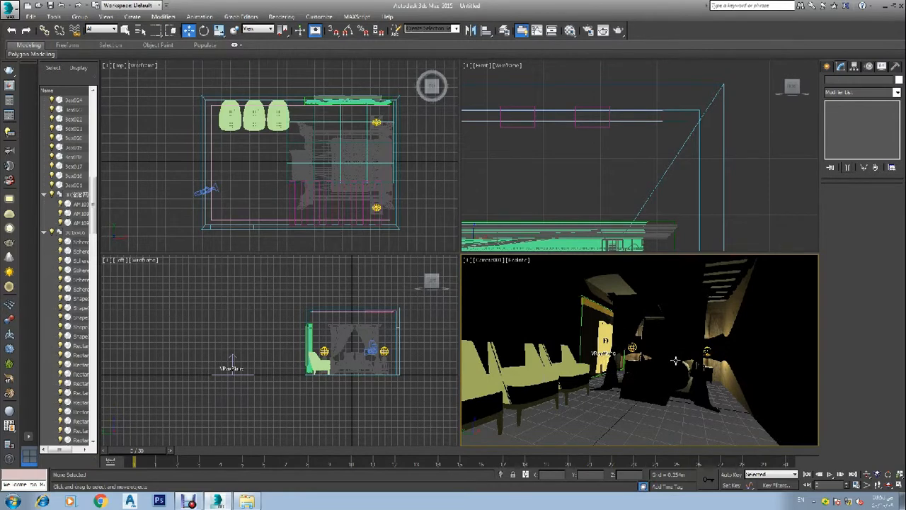
left_click(410, 163)
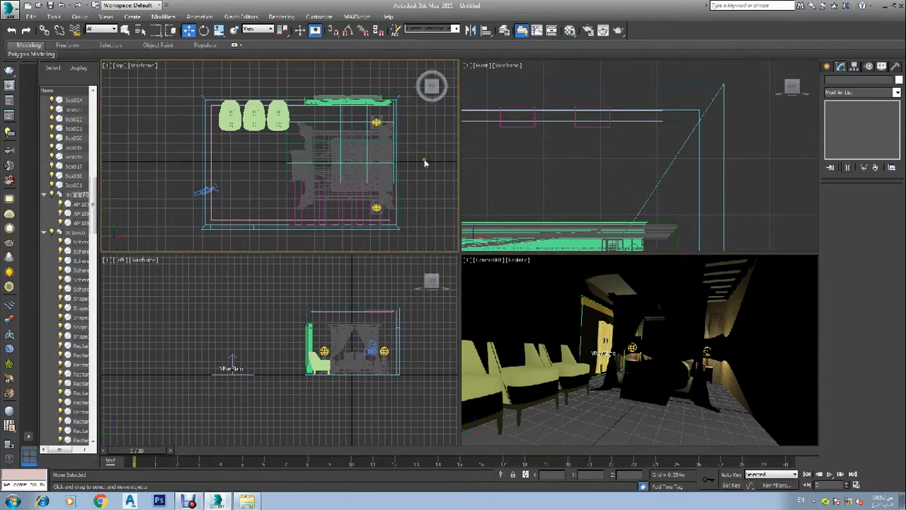
scroll(368, 209, "up", 6)
scroll(372, 210, "up", 5)
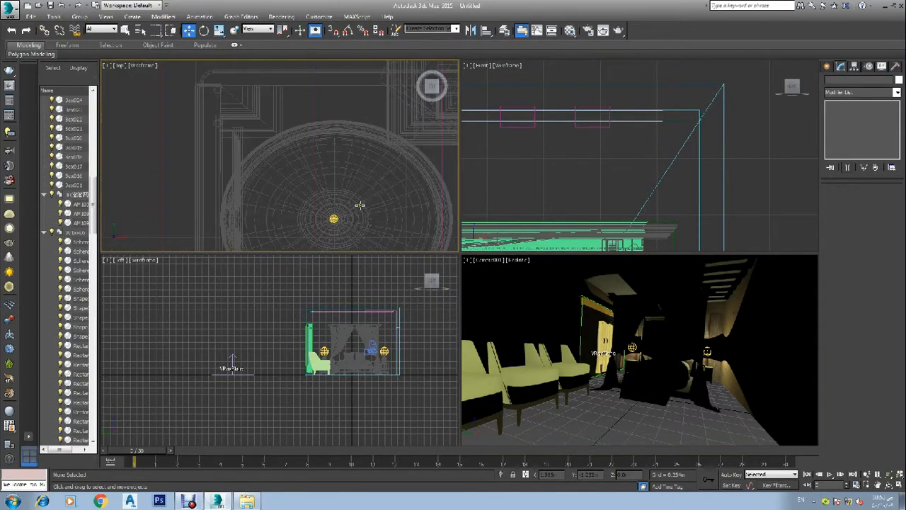
left_click(324, 216)
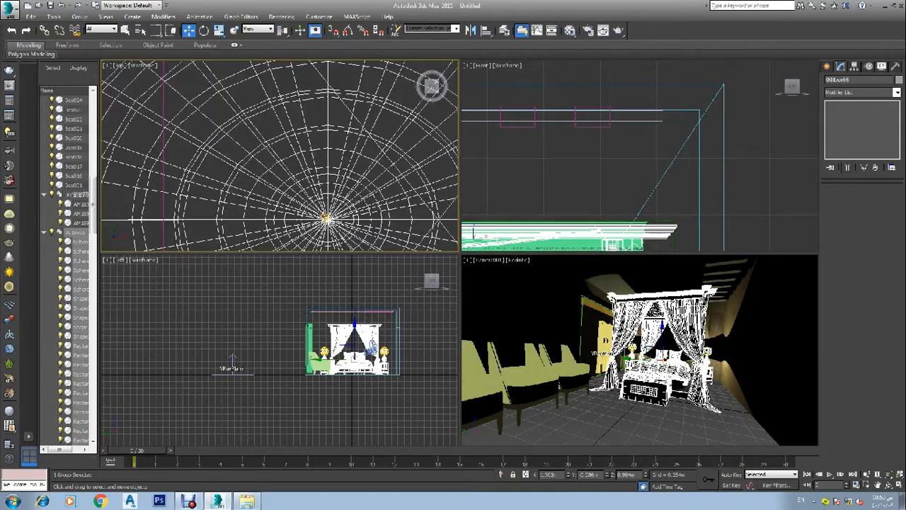
key("Delete")
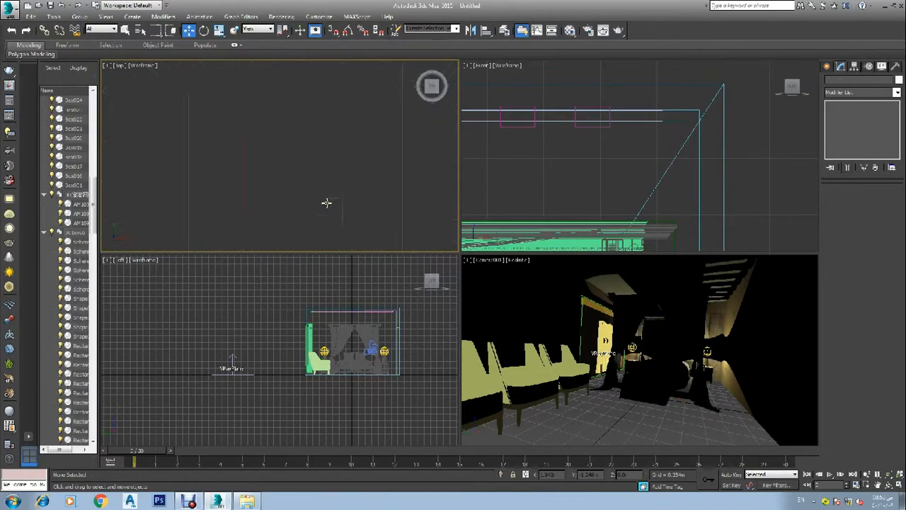
Activate the camera view and enable V-Ray global illumination in the render setup, with Light cache as the secondary engine
left_click(474, 285)
key("F3")
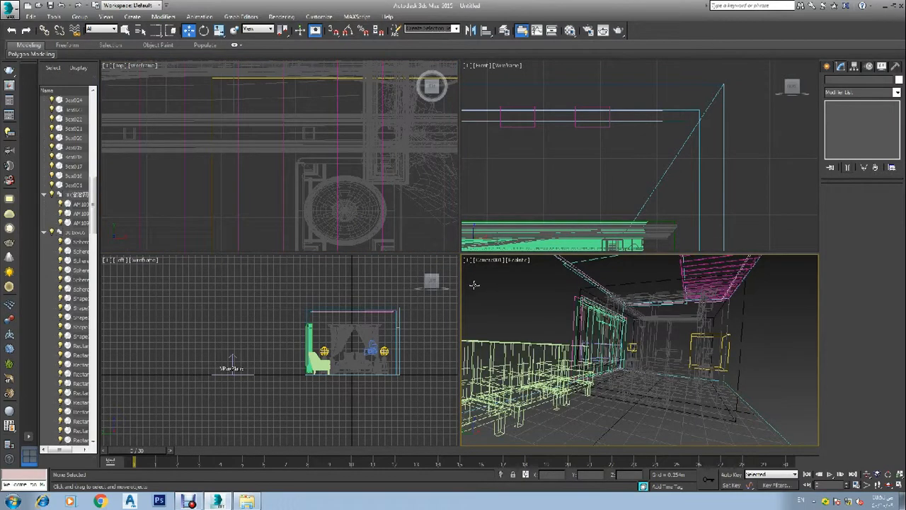
key("F3")
key("F10")
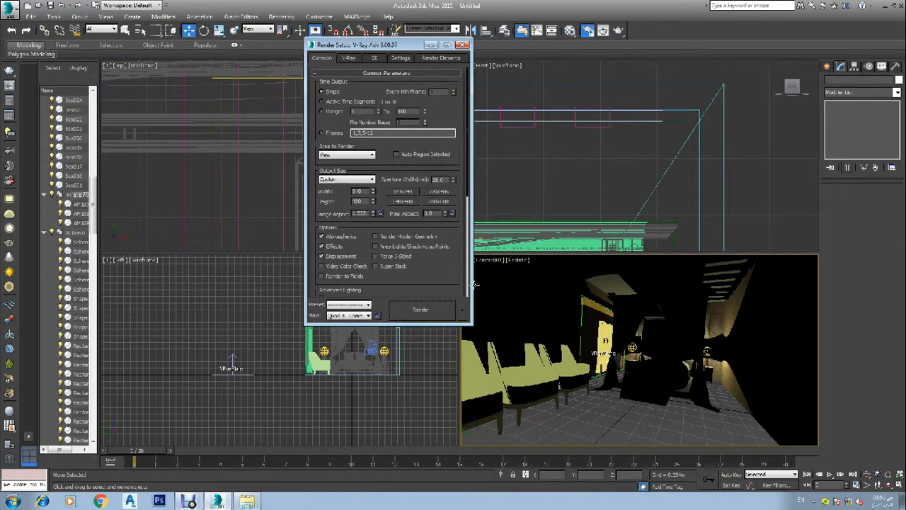
left_click(373, 58)
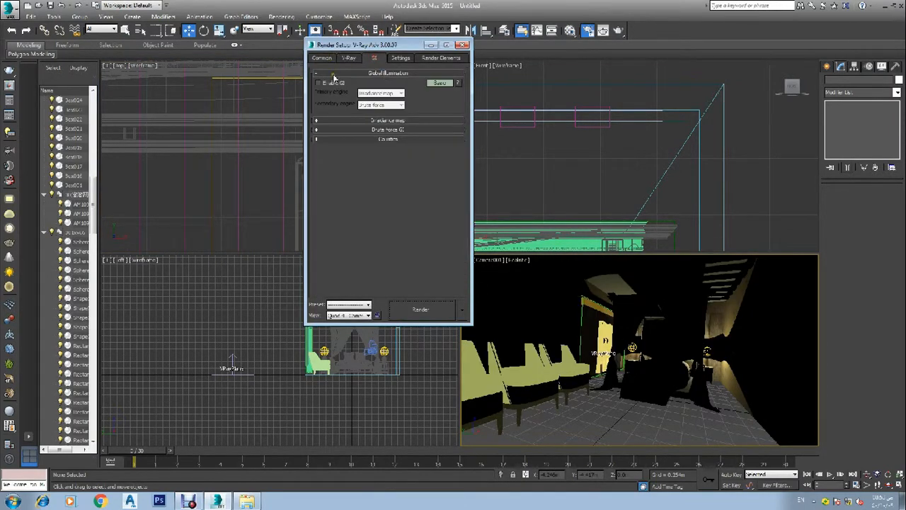
left_click(333, 83)
left_click(381, 105)
left_click(380, 134)
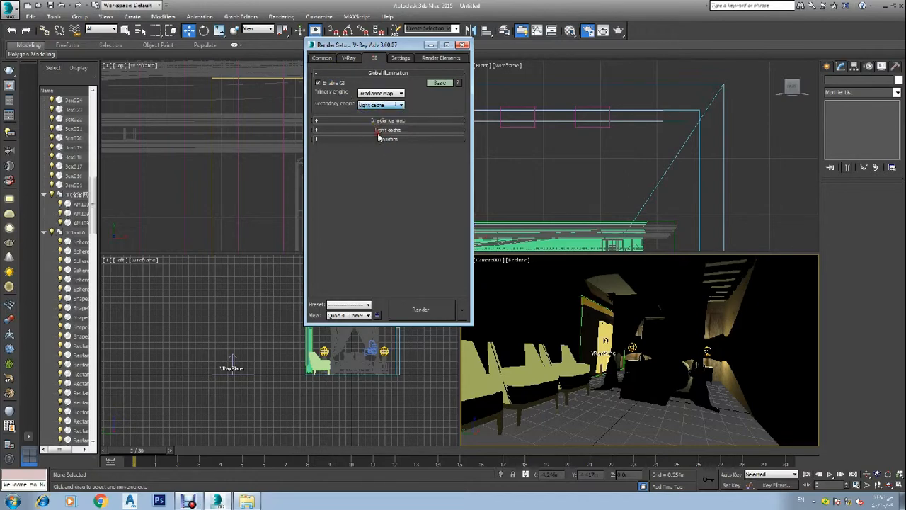
Save the V-Ray Adv 3.00.07 renderer assignment as the default
left_click(321, 58)
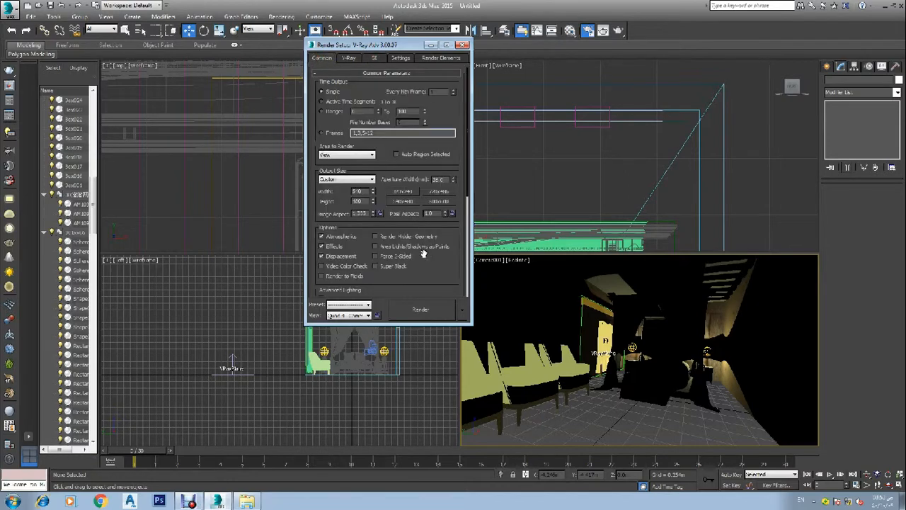
scroll(430, 266, "down", 5)
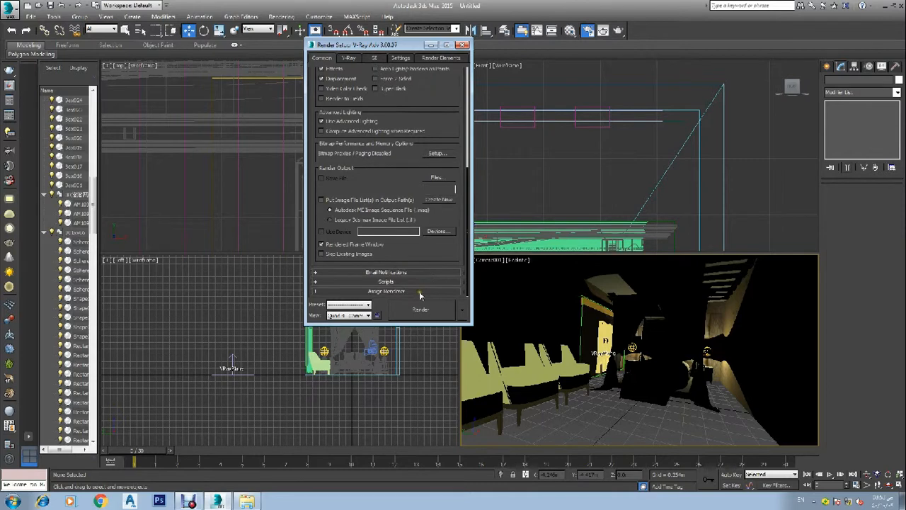
left_click(398, 292)
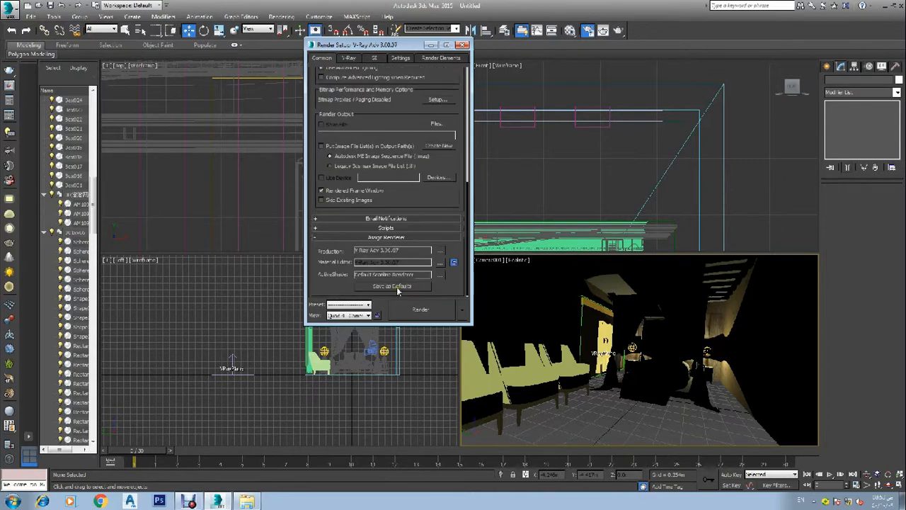
left_click(398, 288)
left_click(474, 283)
Render the camera view with V-Ray, and close the frame buffer, render setup and message windows
scroll(419, 184, "up", 3)
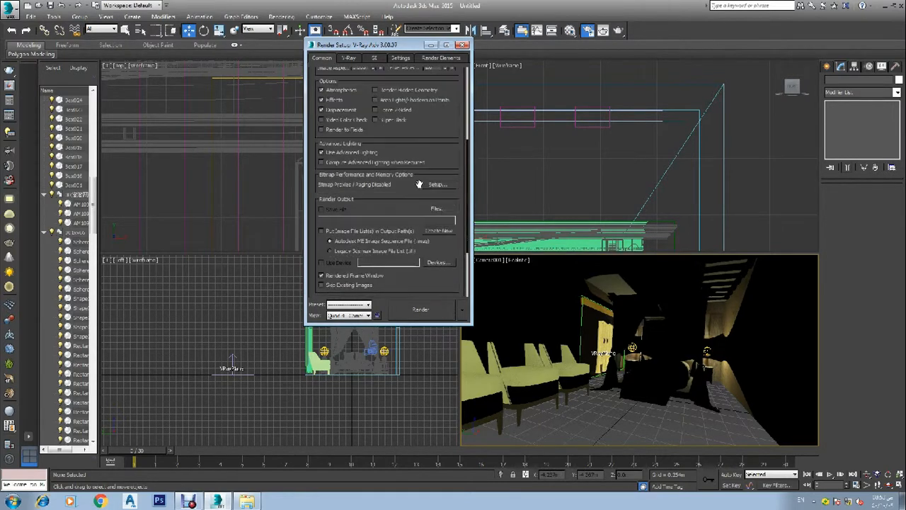
scroll(419, 184, "up", 2)
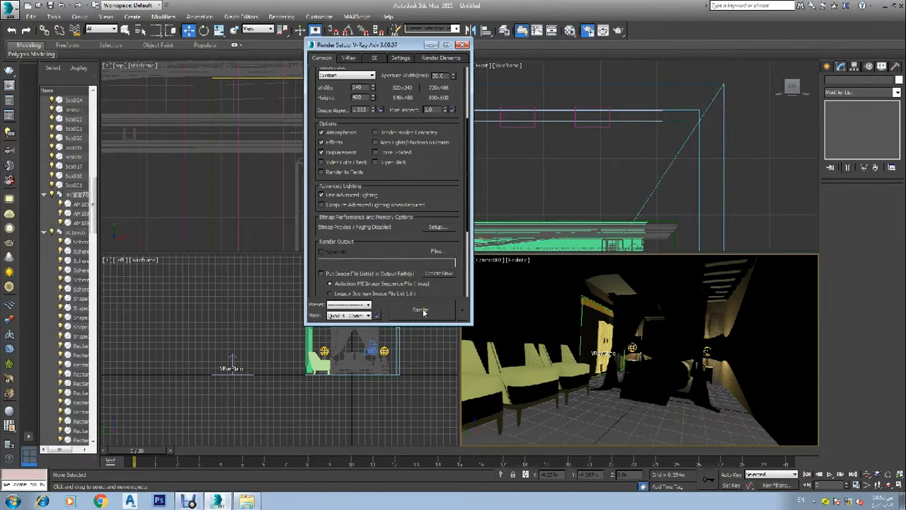
left_click(421, 310)
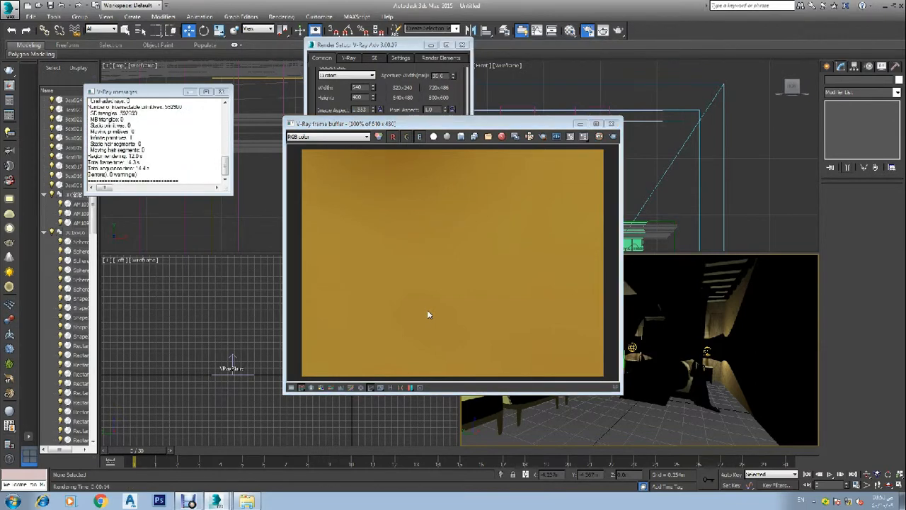
left_click(613, 124)
left_click(462, 44)
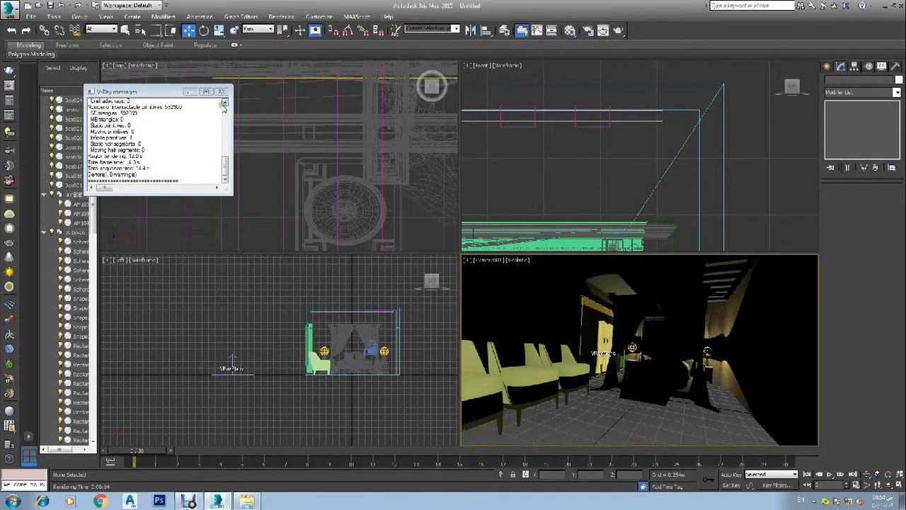
left_click(222, 93)
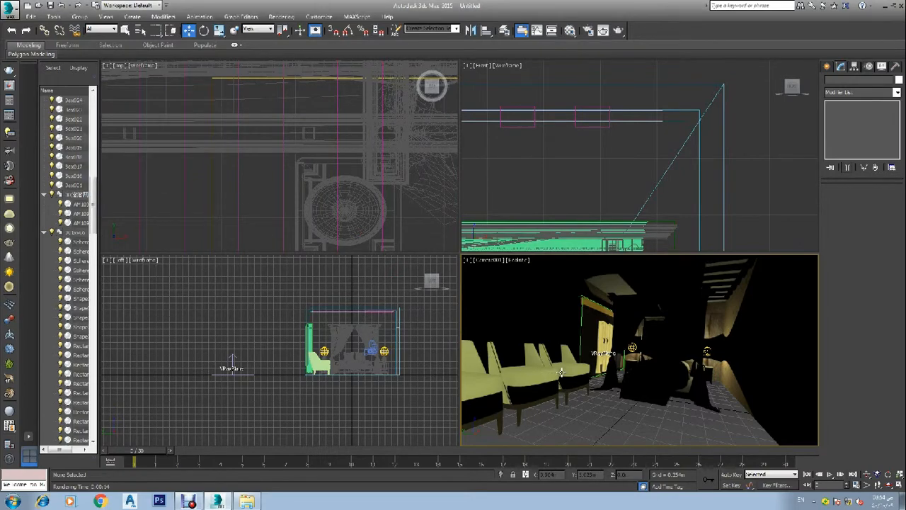
Select Camera001 and move it in the top view forward into the room, to about X -2.53 m, Y -0.71 m
left_click(394, 222)
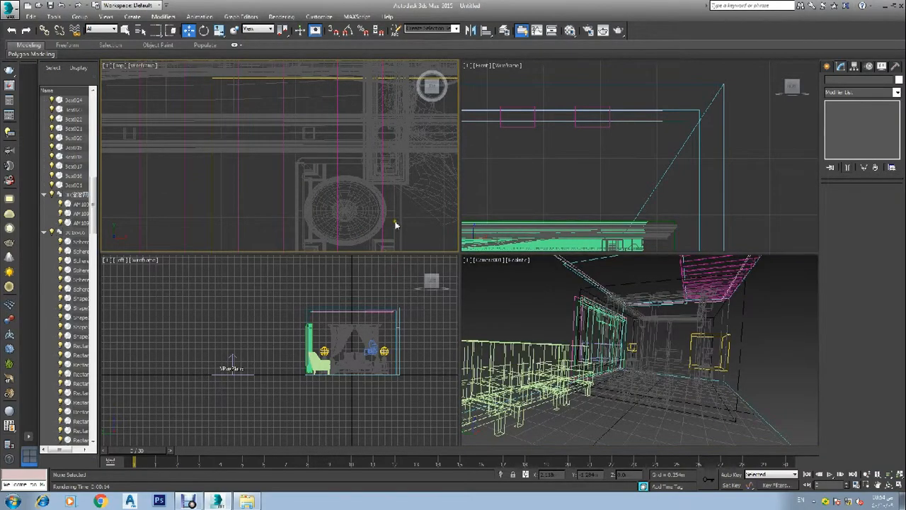
scroll(394, 224, "down", 10)
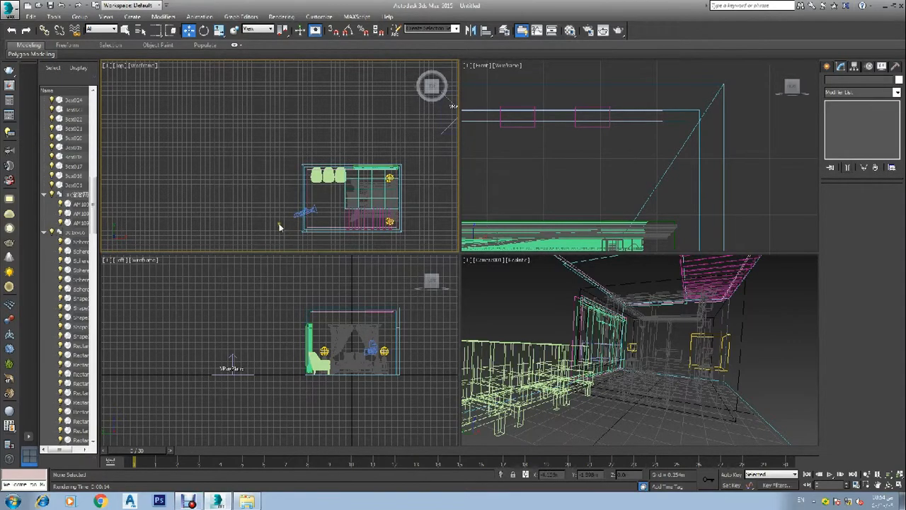
scroll(312, 211, "up", 3)
scroll(312, 210, "up", 8)
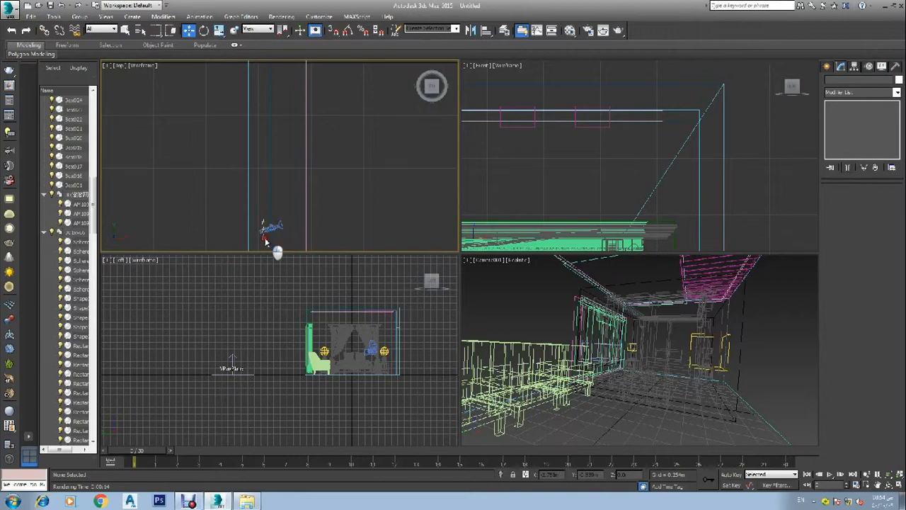
scroll(281, 228, "down", 6)
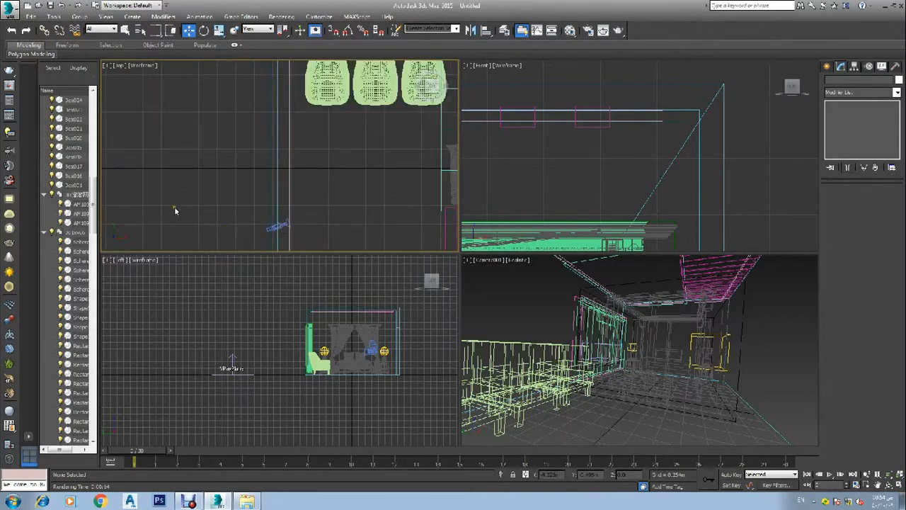
scroll(60, 218, "down", 5)
scroll(60, 232, "up", 5)
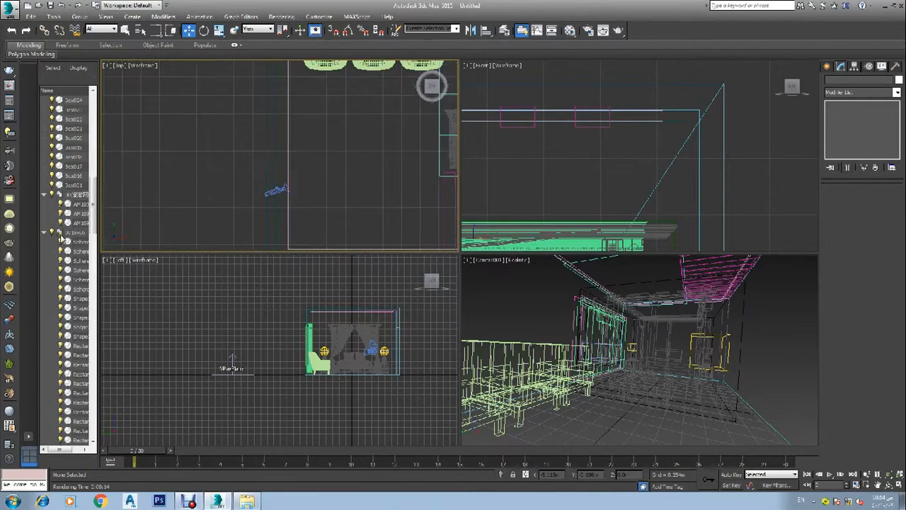
left_click_drag(91, 220, 106, 193)
left_click(71, 337)
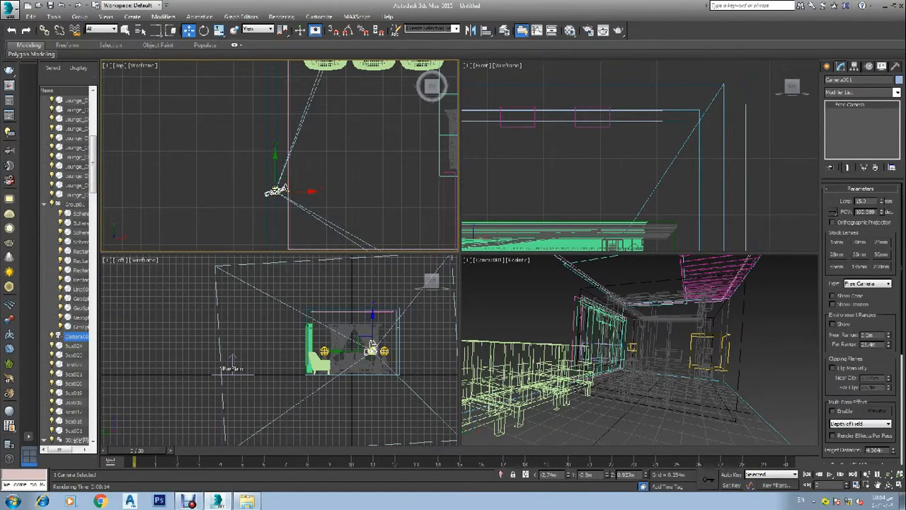
left_click_drag(287, 178, 302, 171)
Switch the camera view to shaded display, set the render output size to 800 x 600, and render the view with V-Ray
right_click(597, 346)
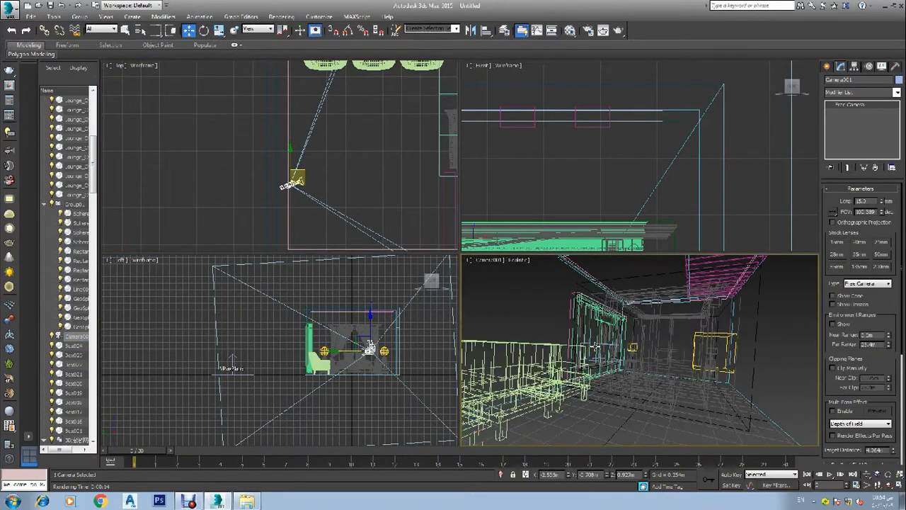
key("F3")
key("F10")
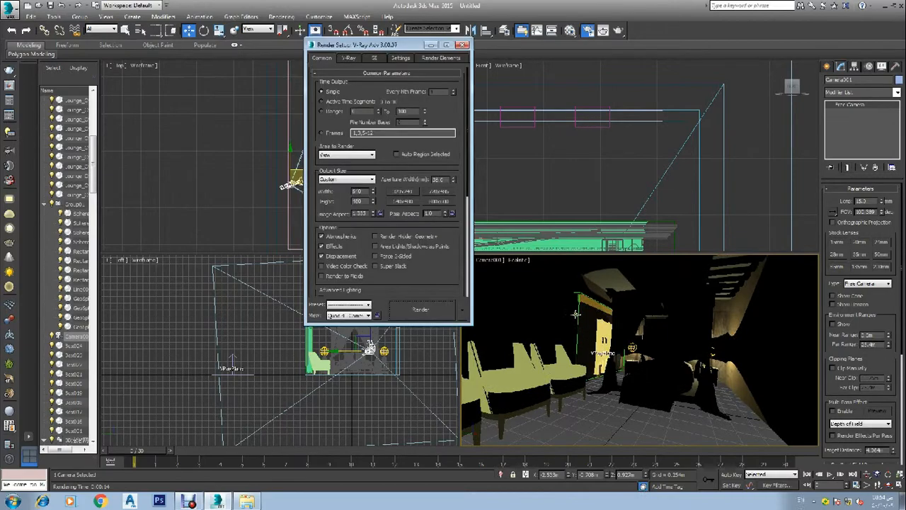
left_click(439, 201)
left_click(429, 316)
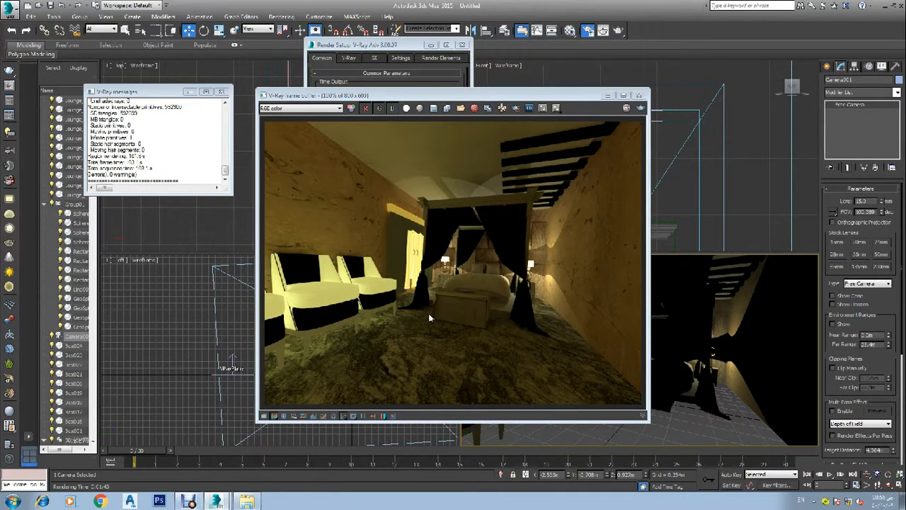
Start saving the rendered image and browse to the information ocean folder inside MY DOCUMENTS on Local Disk (D:)
left_click(436, 109)
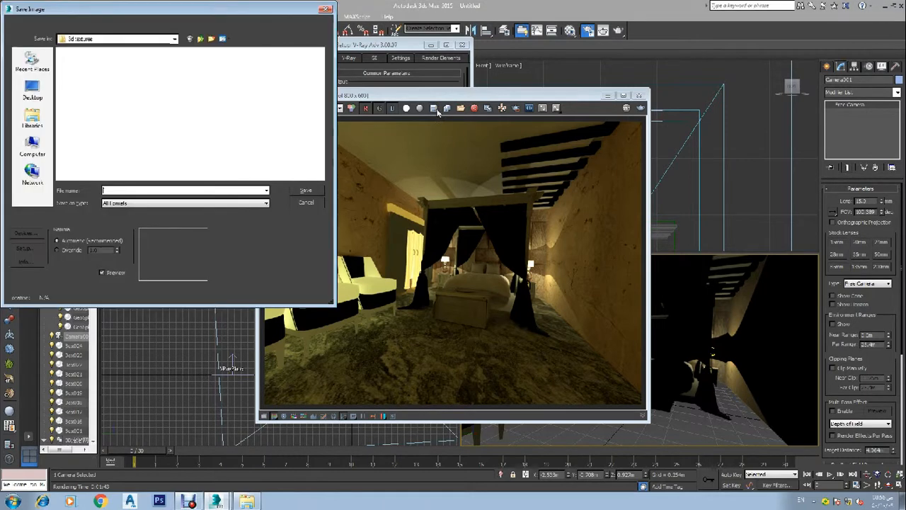
left_click(27, 104)
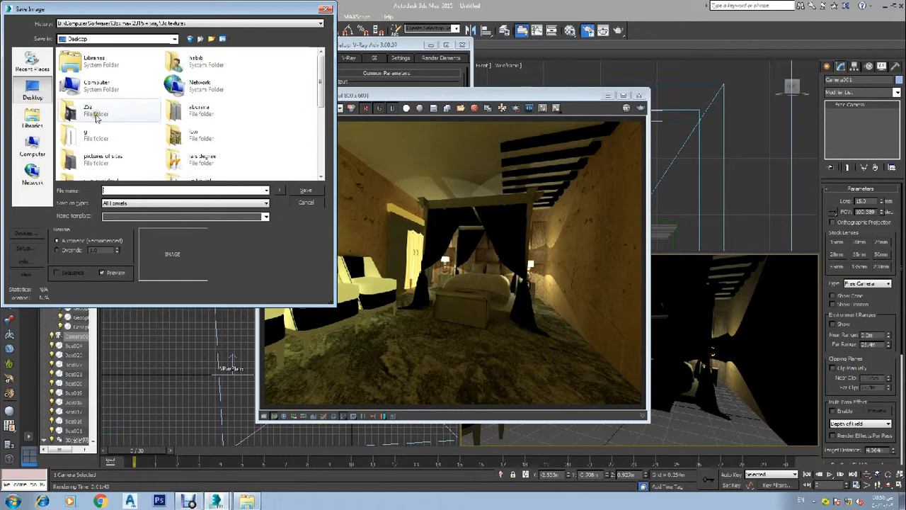
double_click(121, 94)
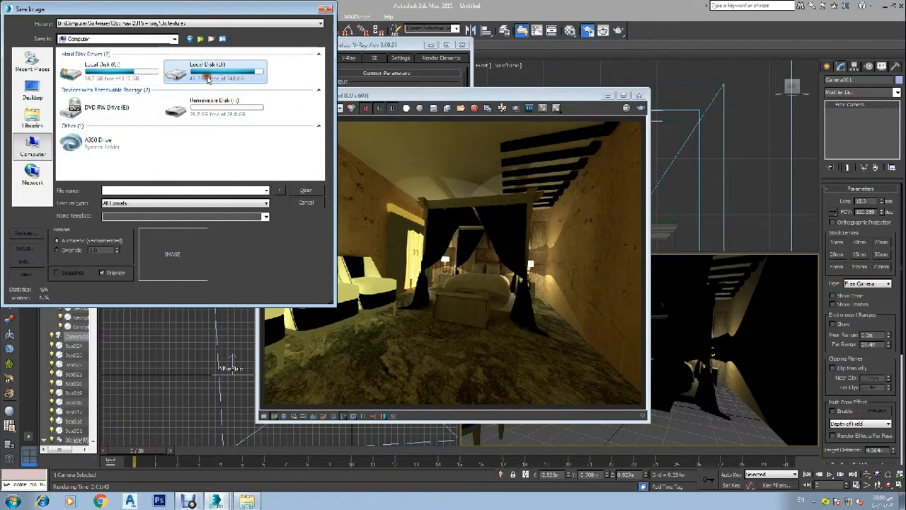
double_click(204, 74)
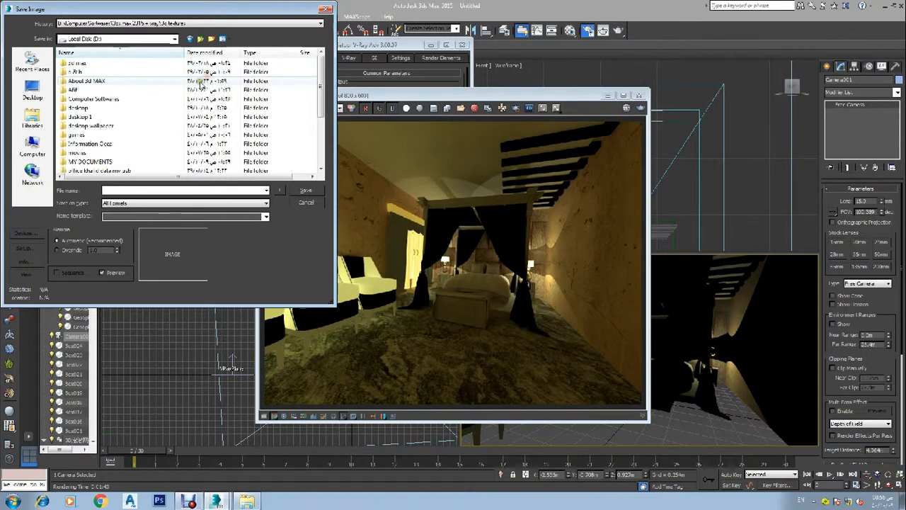
double_click(114, 162)
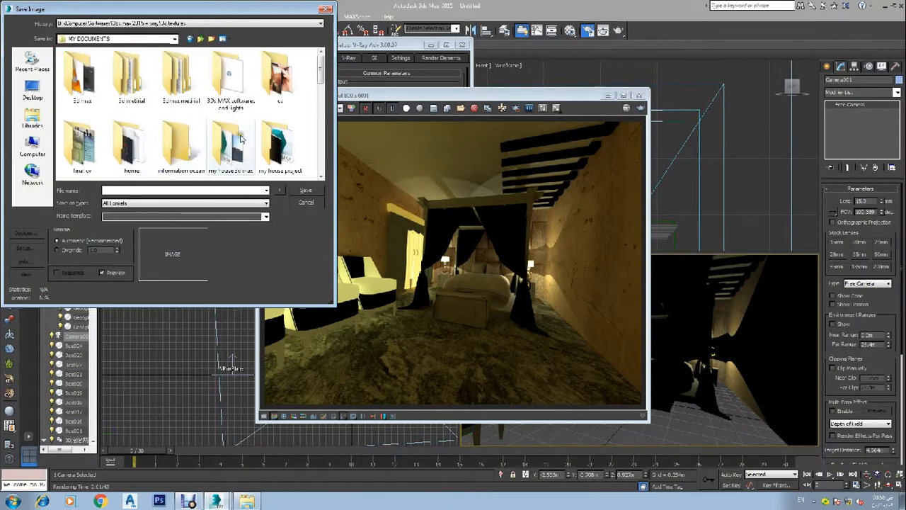
double_click(182, 161)
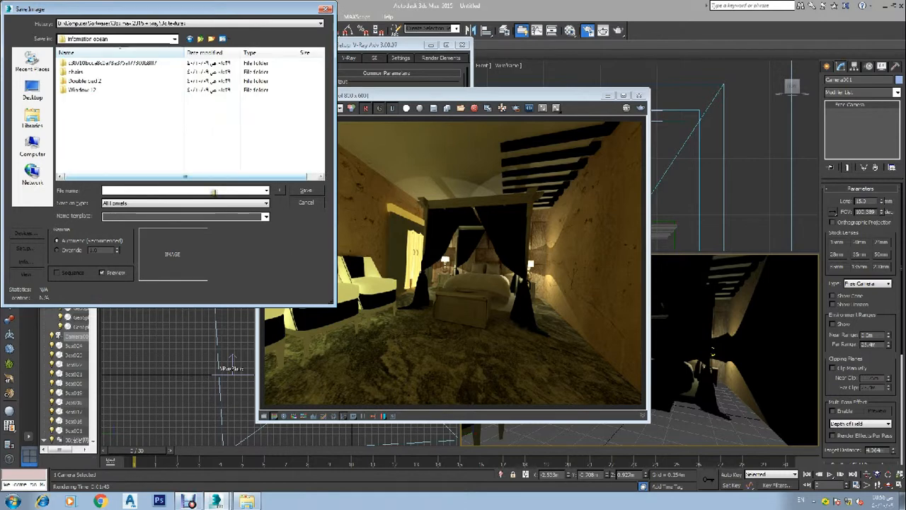
Save the render as a JPEG file named project, accepting quality 100
left_click(217, 204)
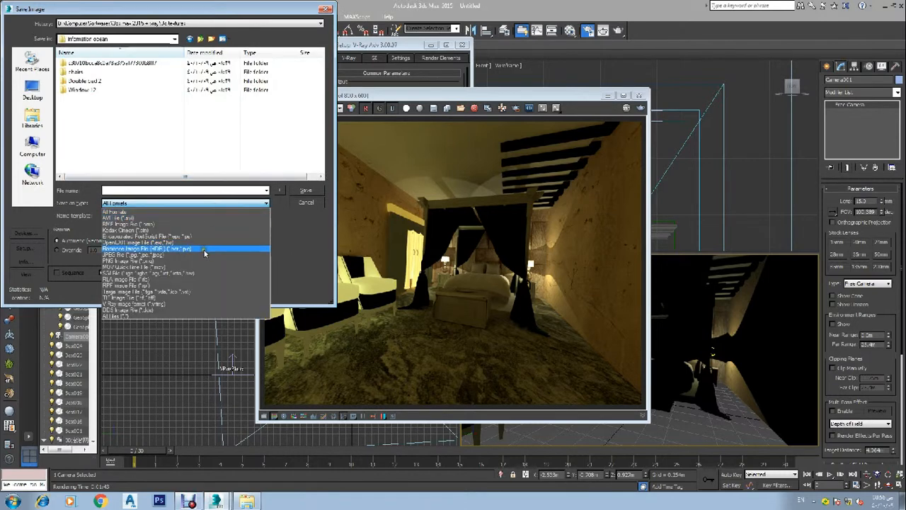
left_click(204, 255)
left_click(190, 190)
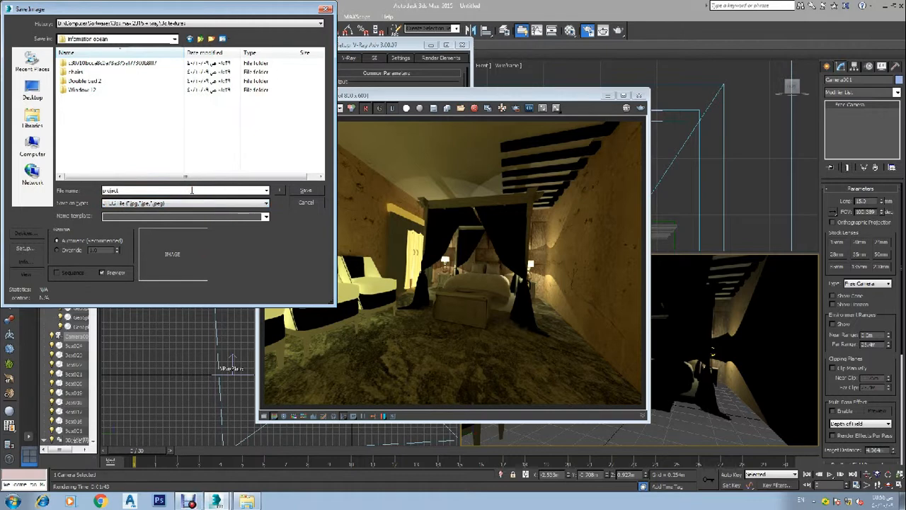
left_click(303, 192)
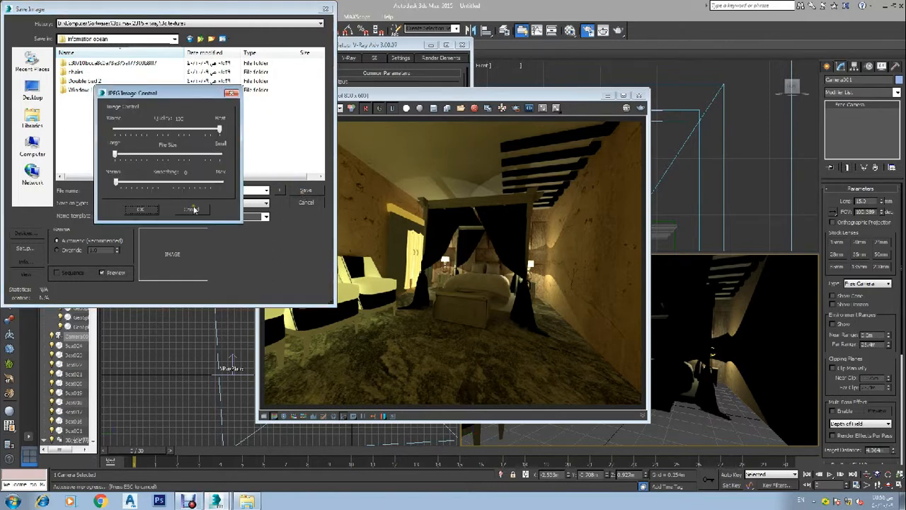
left_click(141, 210)
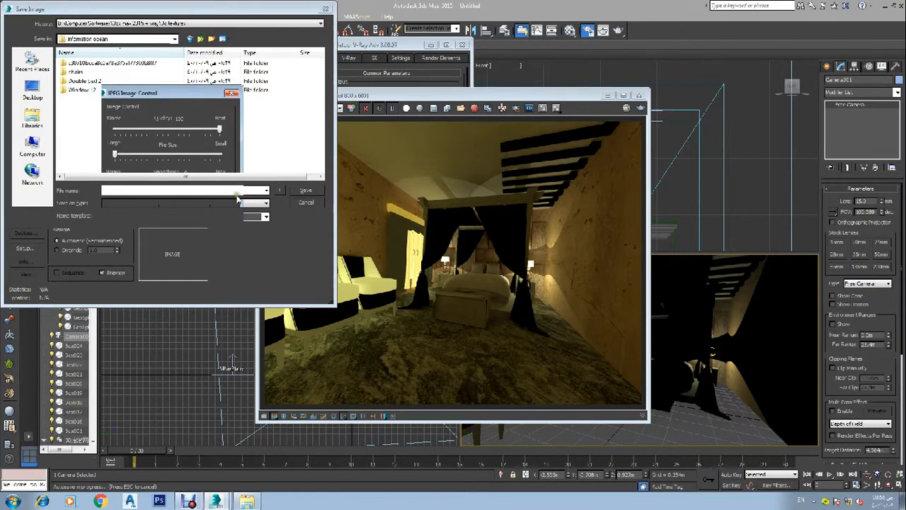